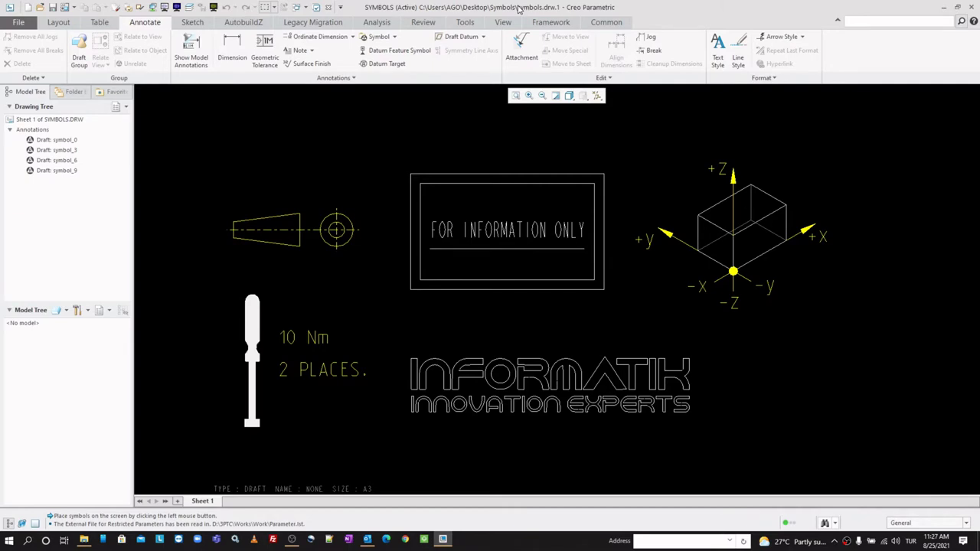
# Browse the weldsymlib system library for a custom symbol, then cancel without inserting.
pyautogui.click(394, 37)
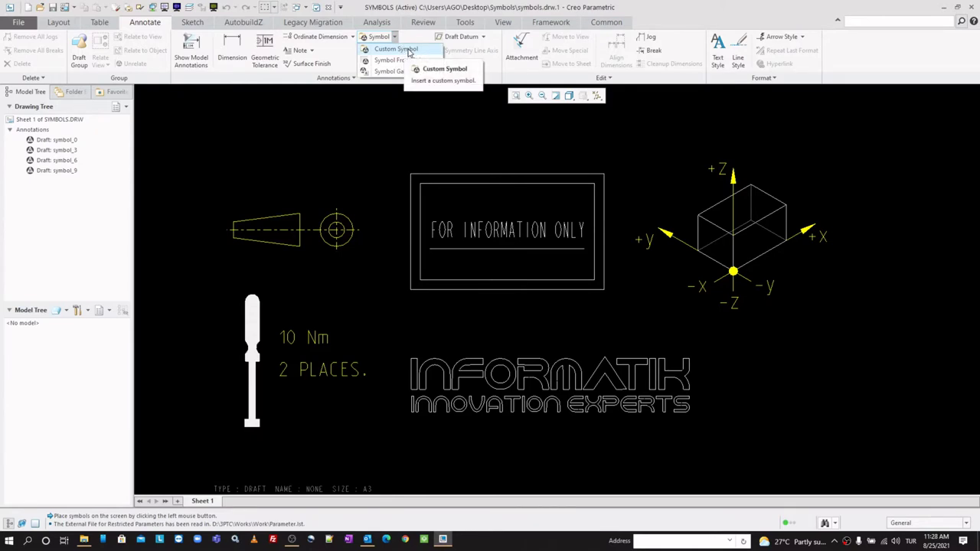
pyautogui.click(410, 51)
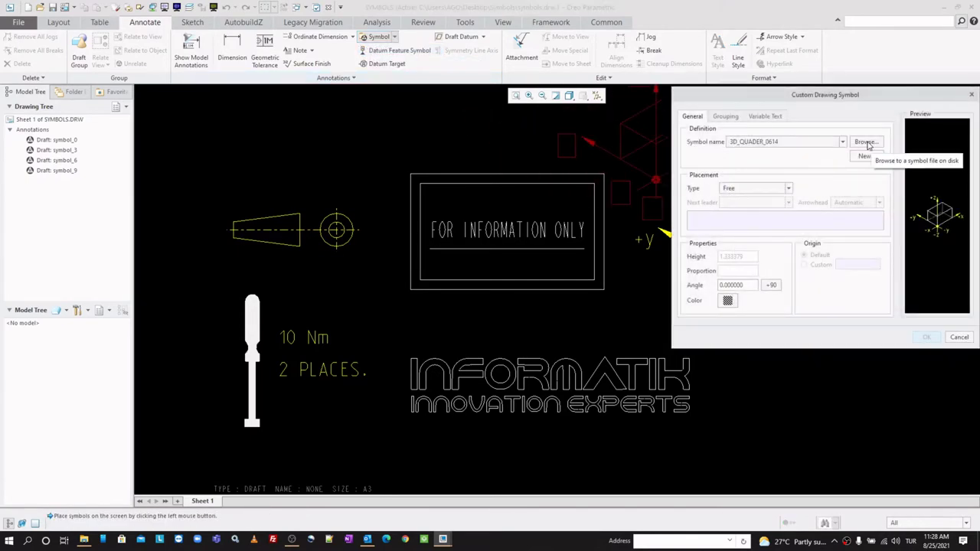
pyautogui.click(866, 142)
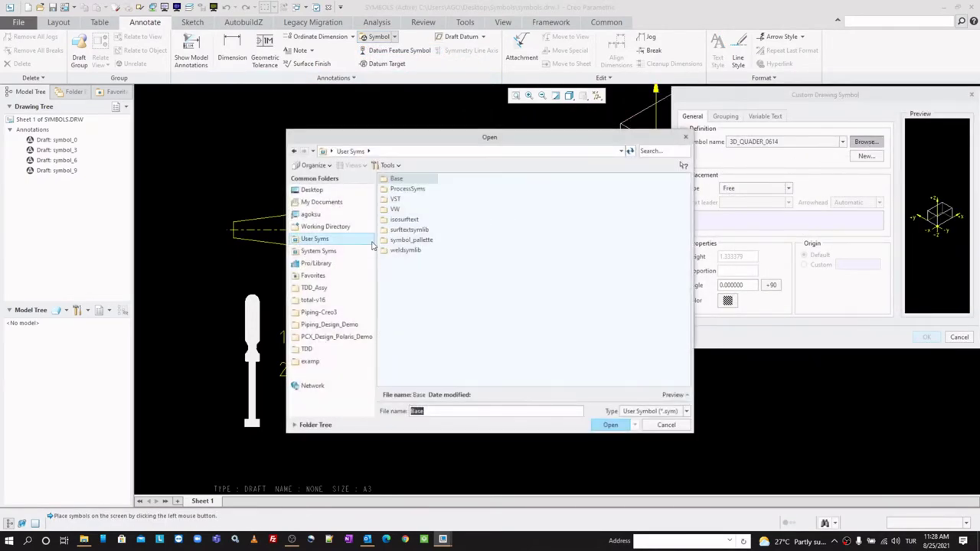
pyautogui.click(345, 257)
pyautogui.click(410, 211)
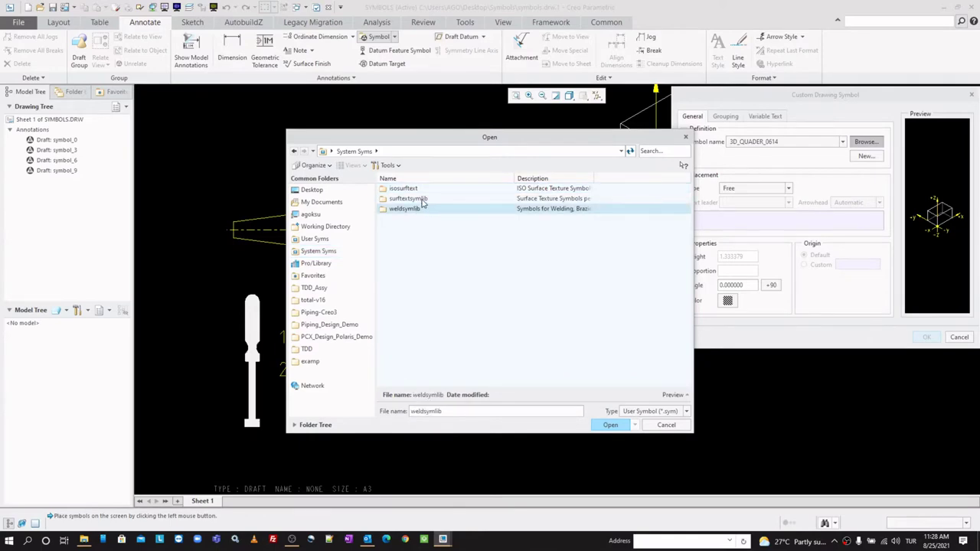
pyautogui.click(680, 426)
pyautogui.click(961, 337)
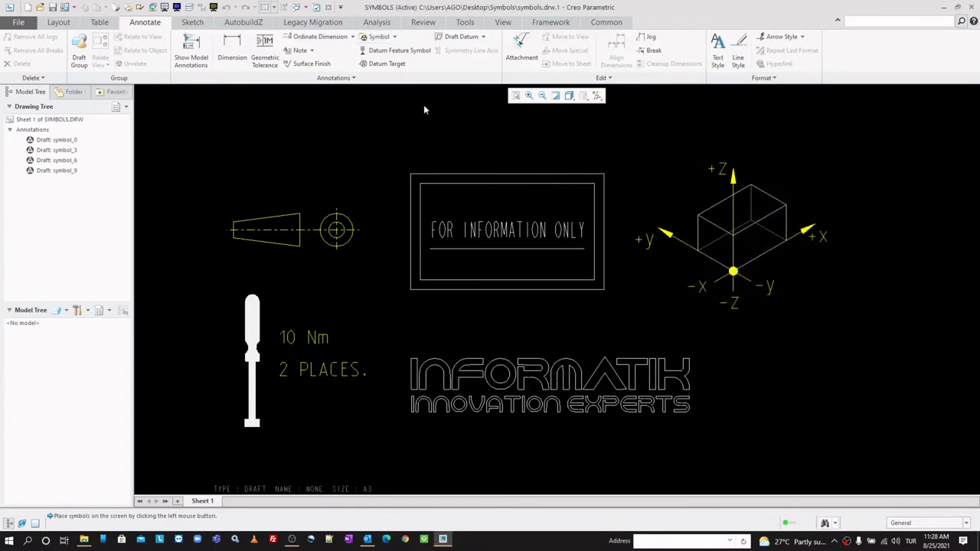
# Look through the symbol palette and insertion options, closing them without choosing.
pyautogui.click(395, 36)
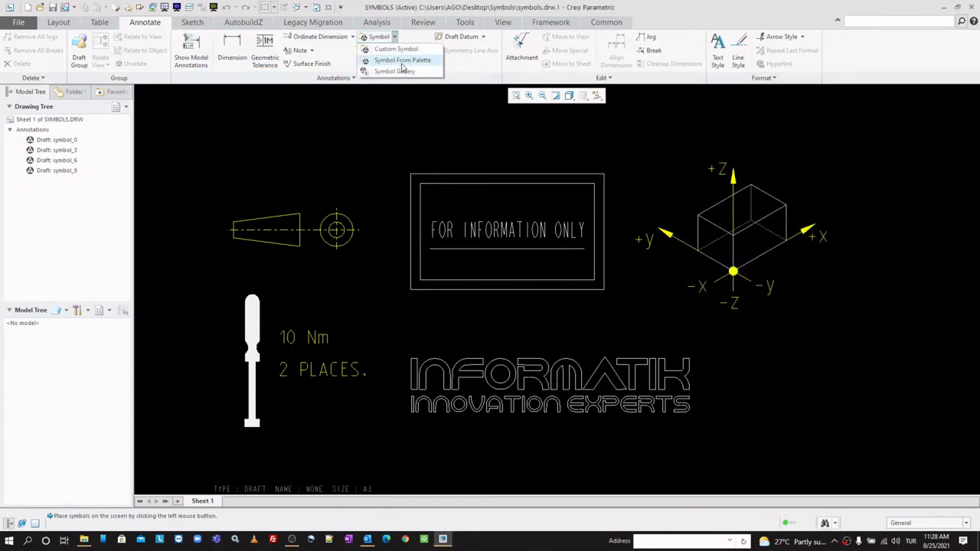
pyautogui.click(404, 62)
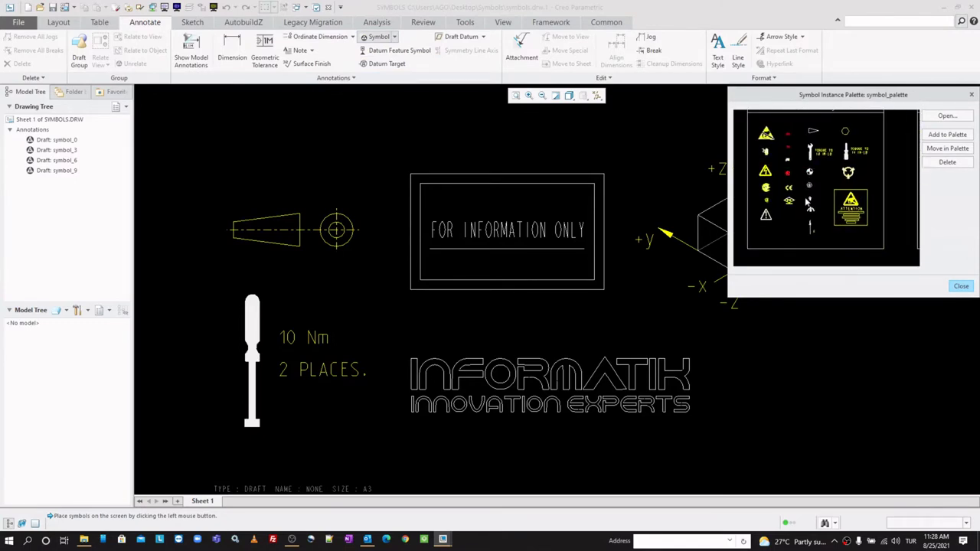
pyautogui.scroll(1, 791, 153)
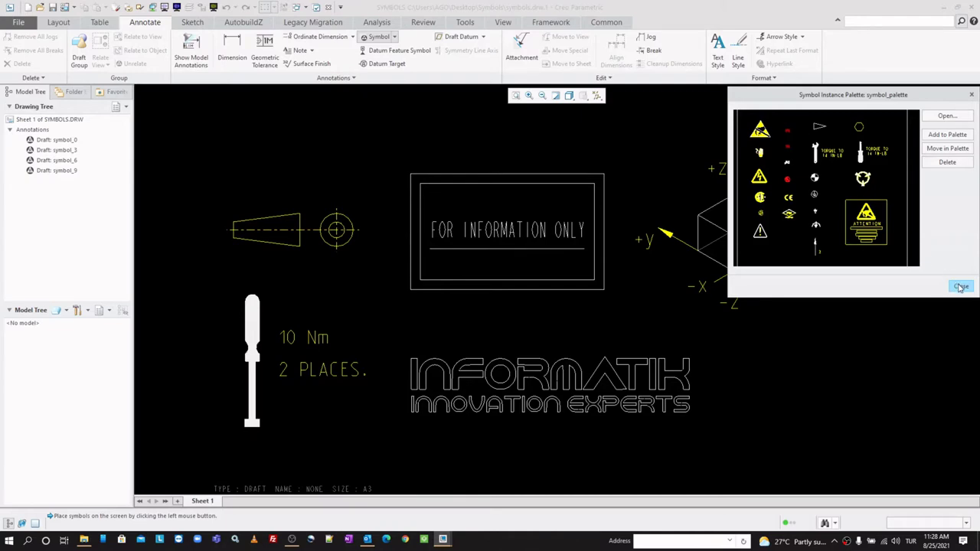
pyautogui.click(961, 287)
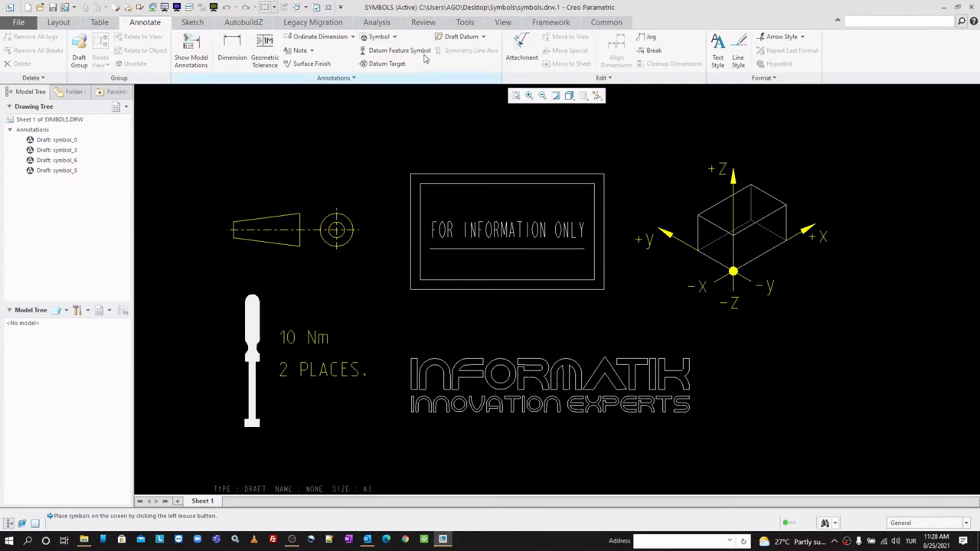
pyautogui.click(394, 37)
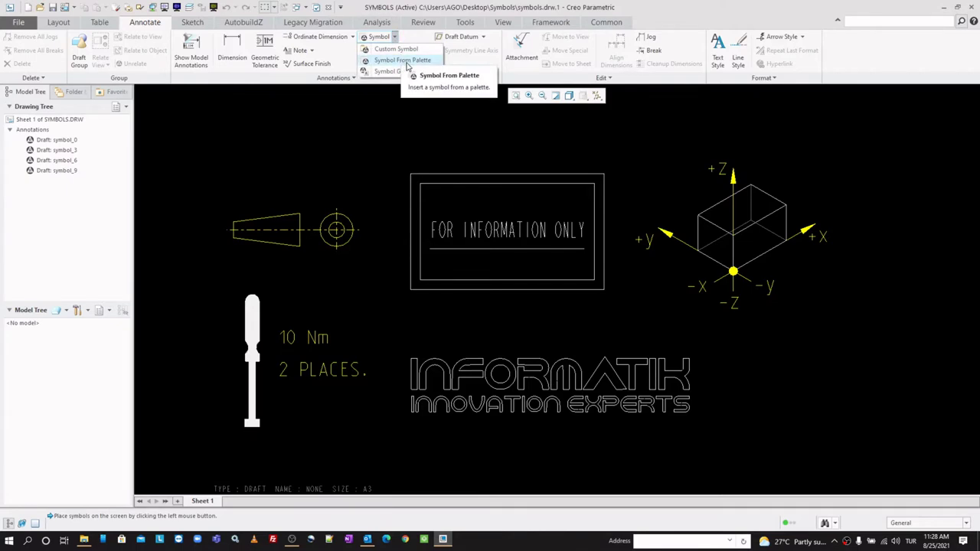
pyautogui.click(391, 121)
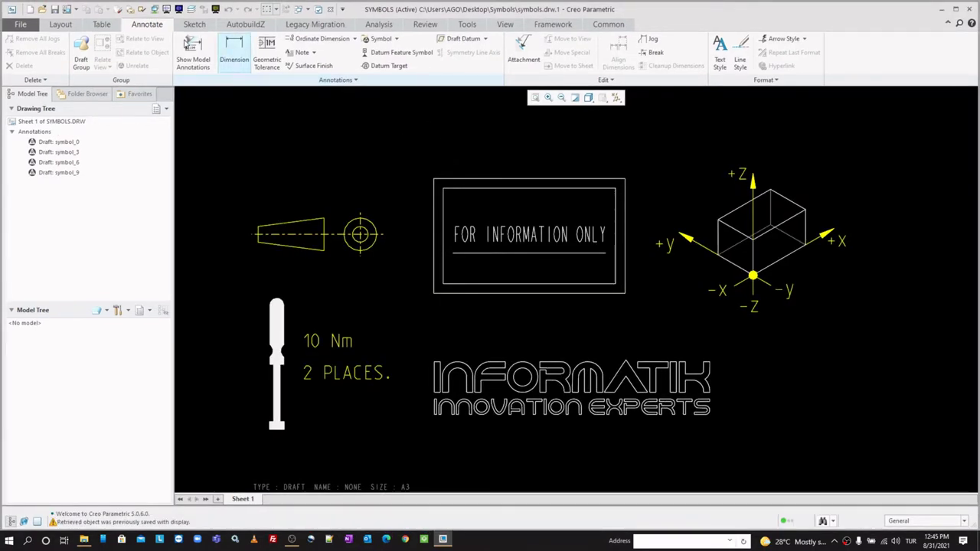
# In the Symbol Gallery, turn on Show Name and define a new symbol called ABC.
pyautogui.click(396, 39)
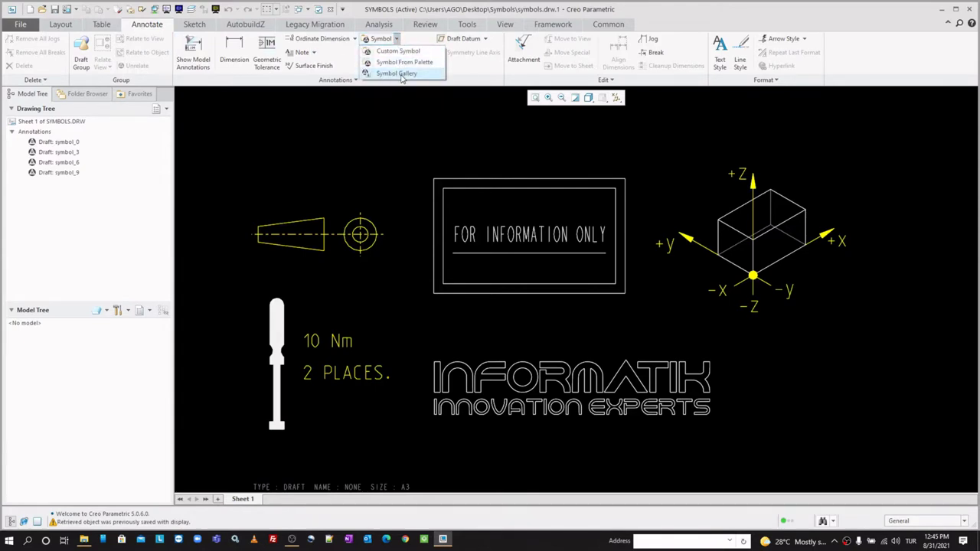
pyautogui.click(400, 74)
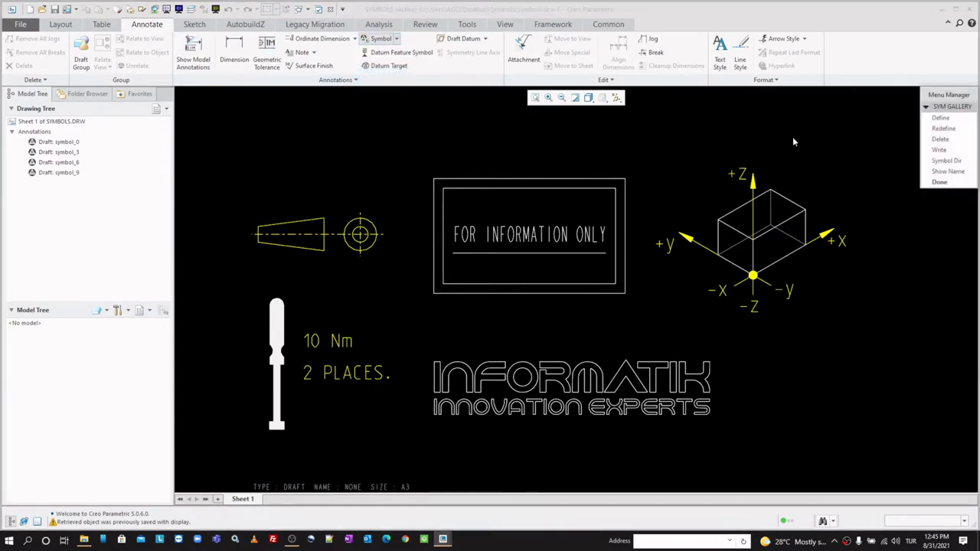
pyautogui.moveTo(937, 97); pyautogui.dragTo(908, 117)
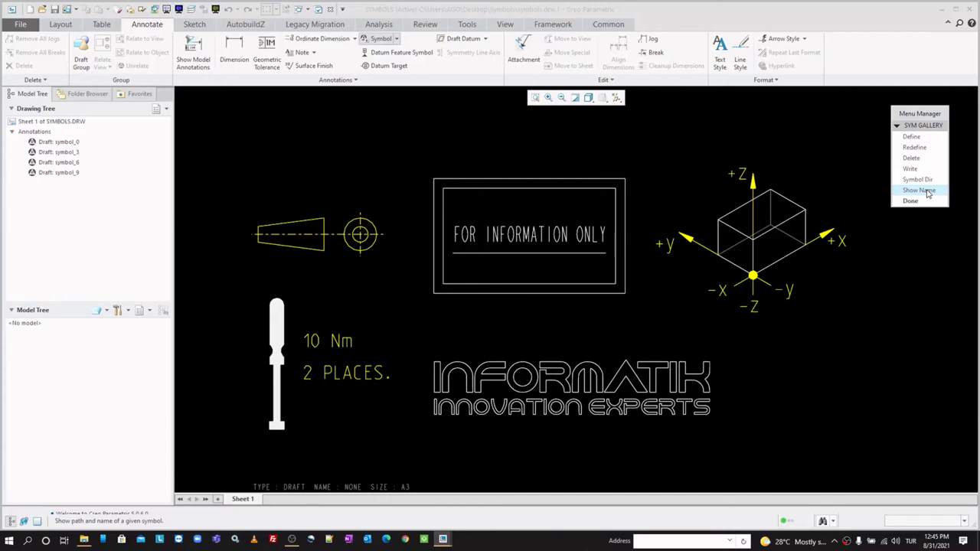
pyautogui.click(928, 191)
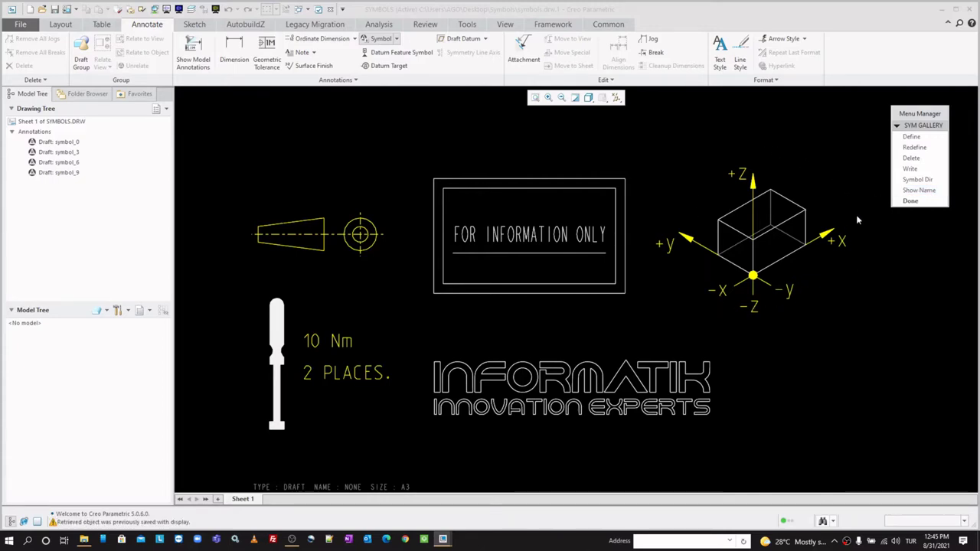
pyautogui.click(924, 140)
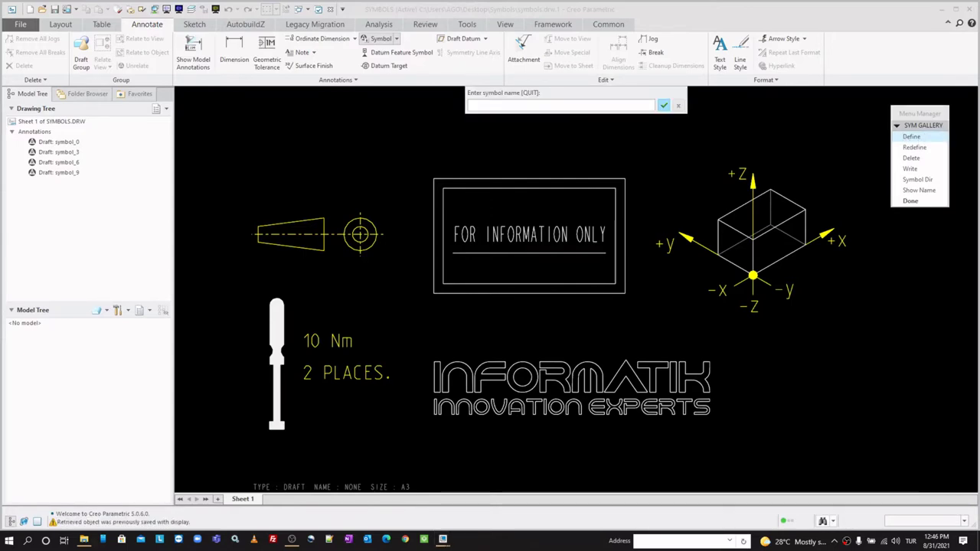
pyautogui.write('ABC')
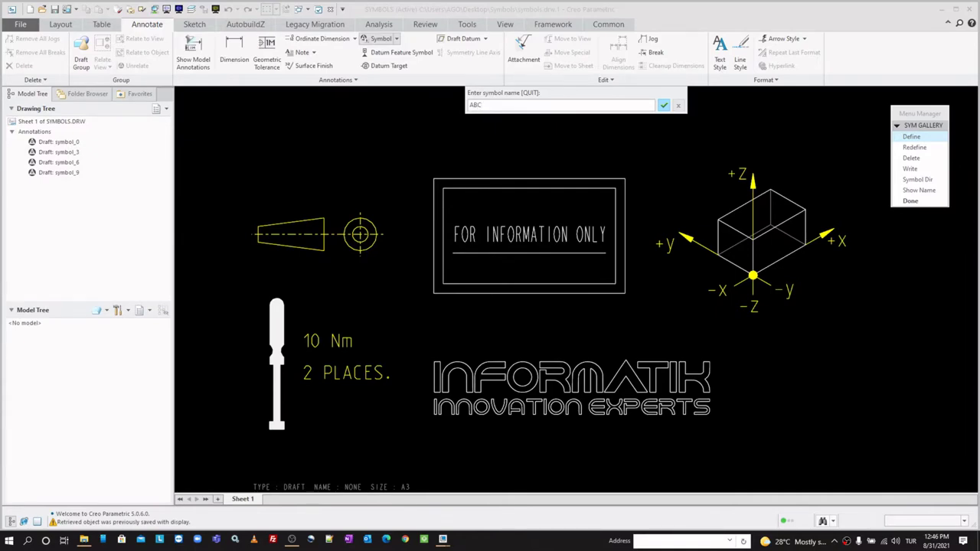
pyautogui.press('Return')
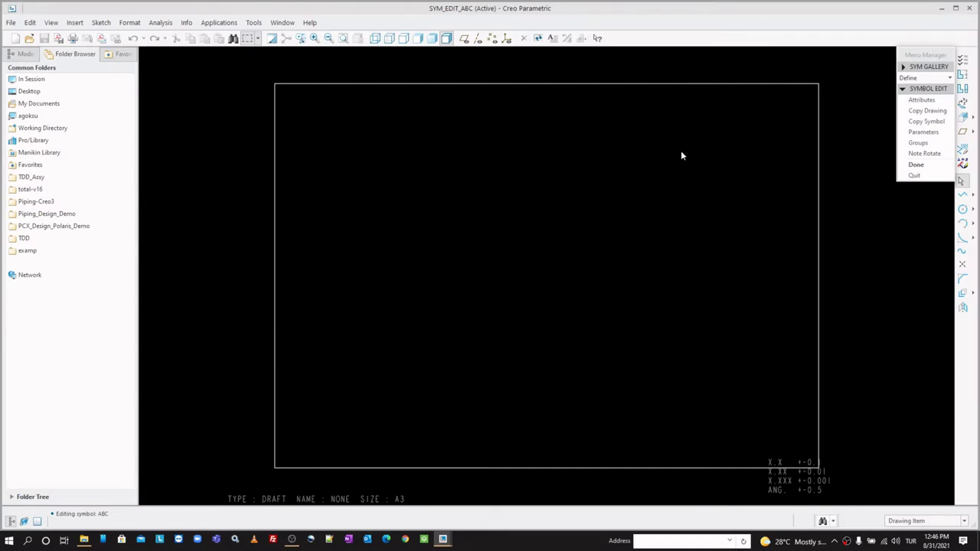
# Move the symbol editing Menu Manager aside and bring up the Sketch commands.
pyautogui.moveTo(909, 58); pyautogui.dragTo(882, 72)
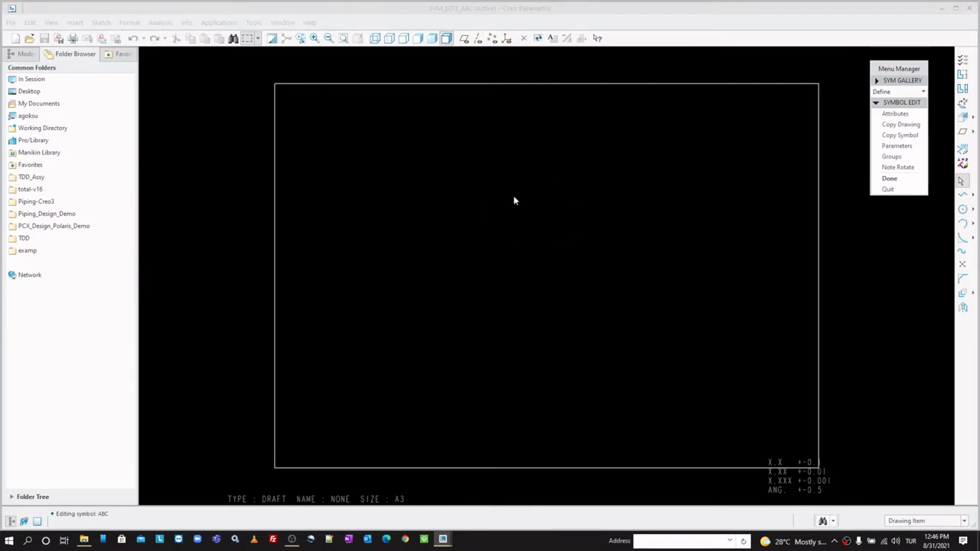
pyautogui.click(101, 23)
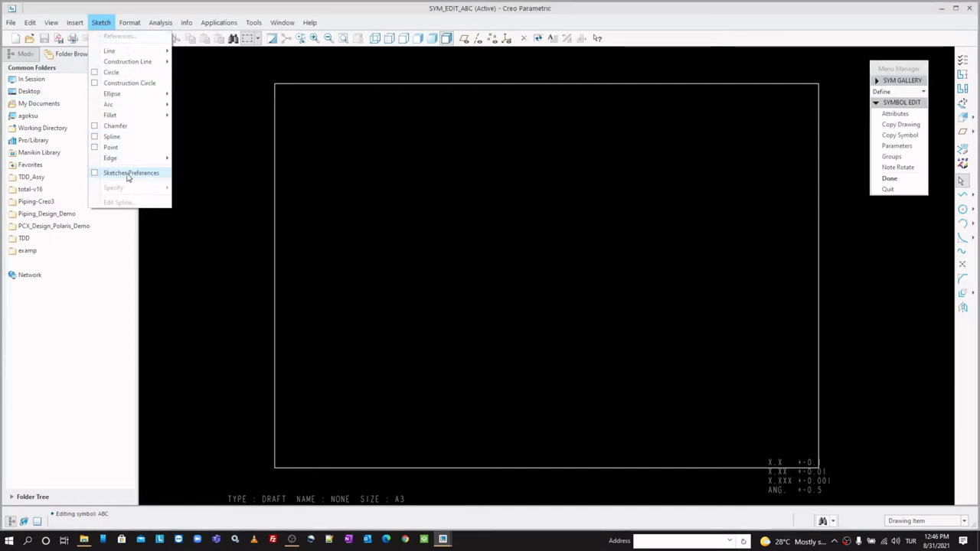
# Enable Grid intersection snapping, Chain sketching and Parametric sketching in Sketcher Preferences.
pyautogui.click(124, 173)
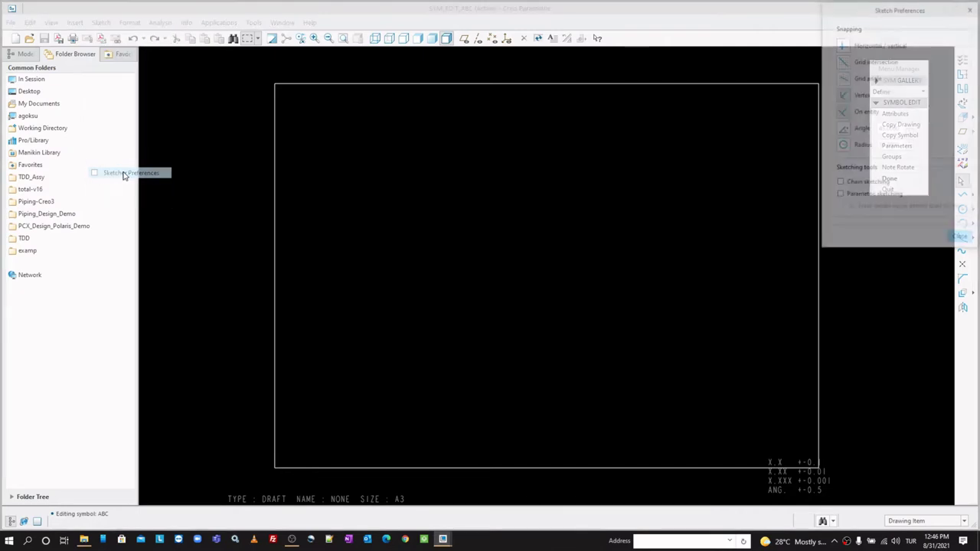
pyautogui.moveTo(876, 17); pyautogui.dragTo(633, 115)
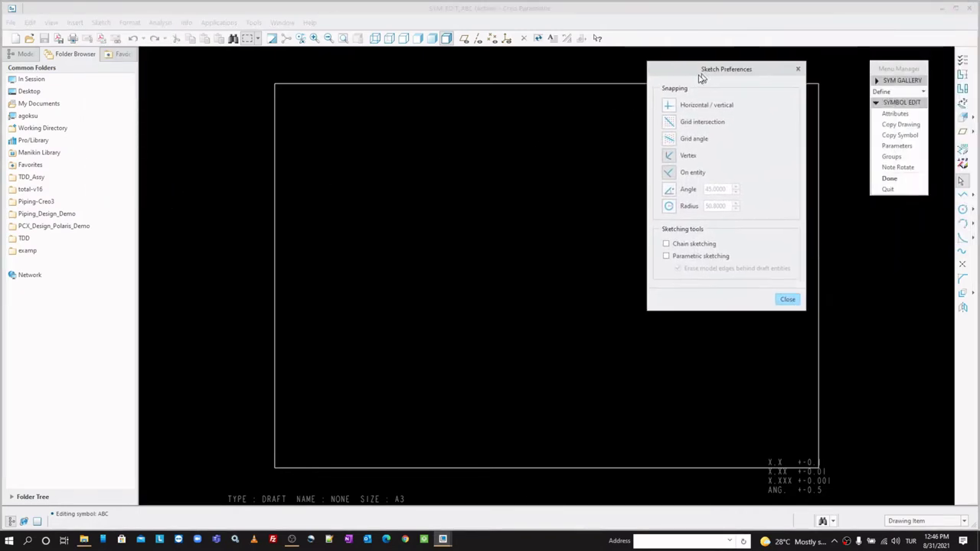
pyautogui.click(599, 159)
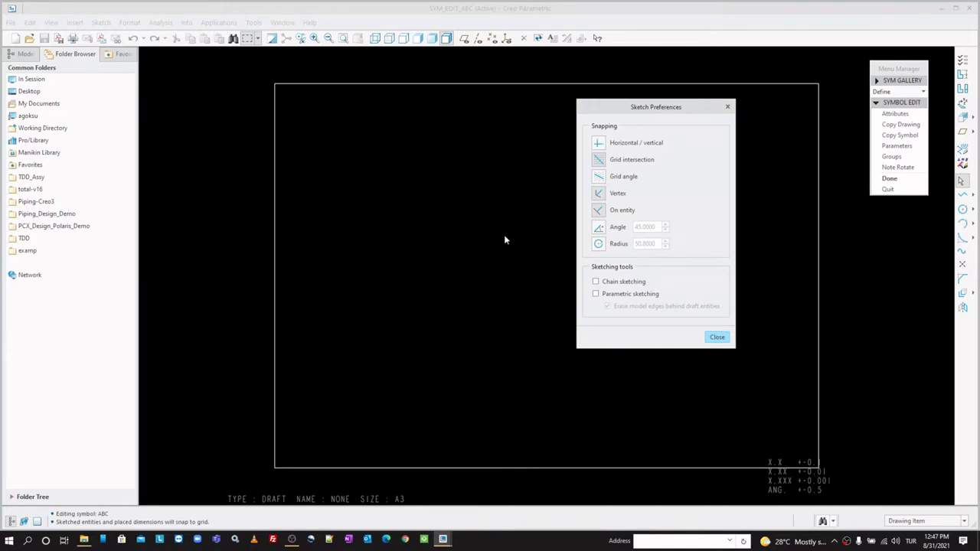
pyautogui.click(595, 283)
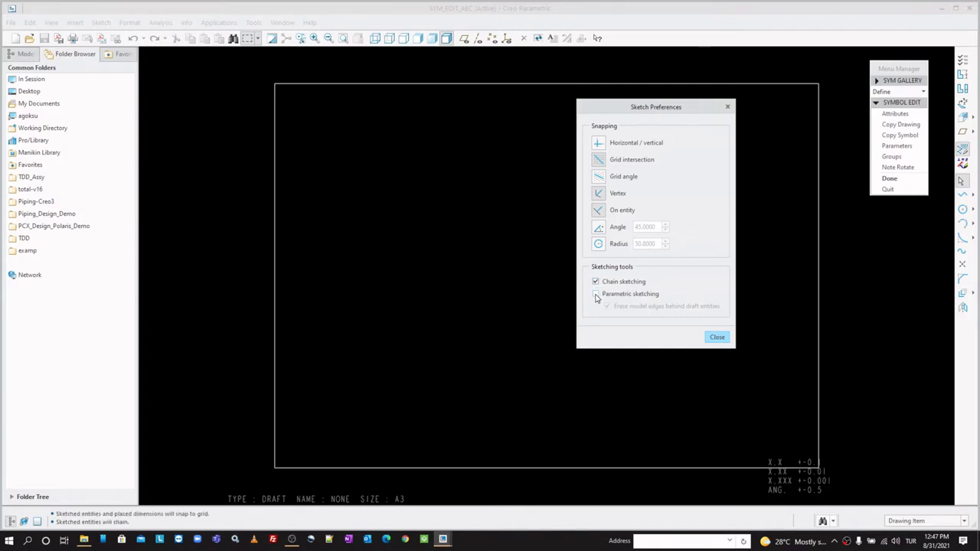
pyautogui.click(596, 294)
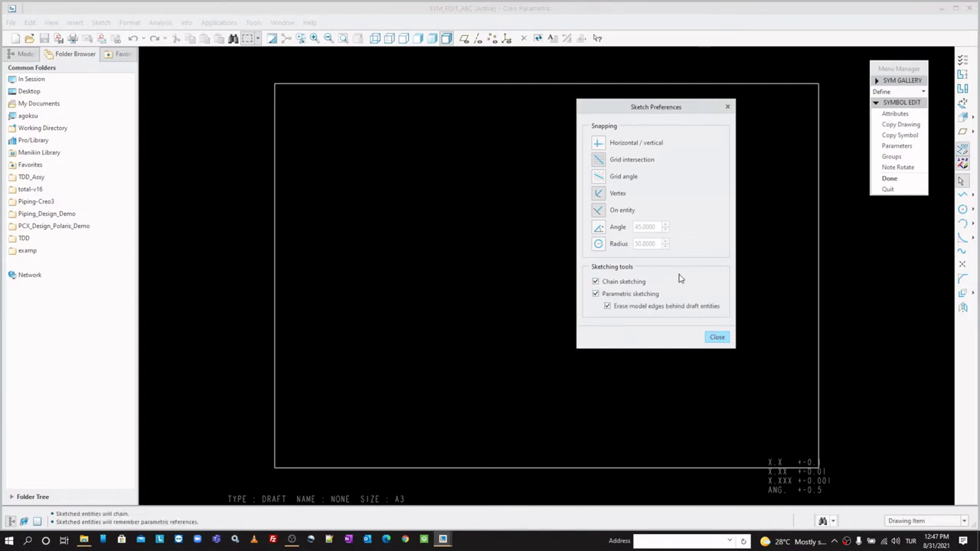
pyautogui.click(717, 338)
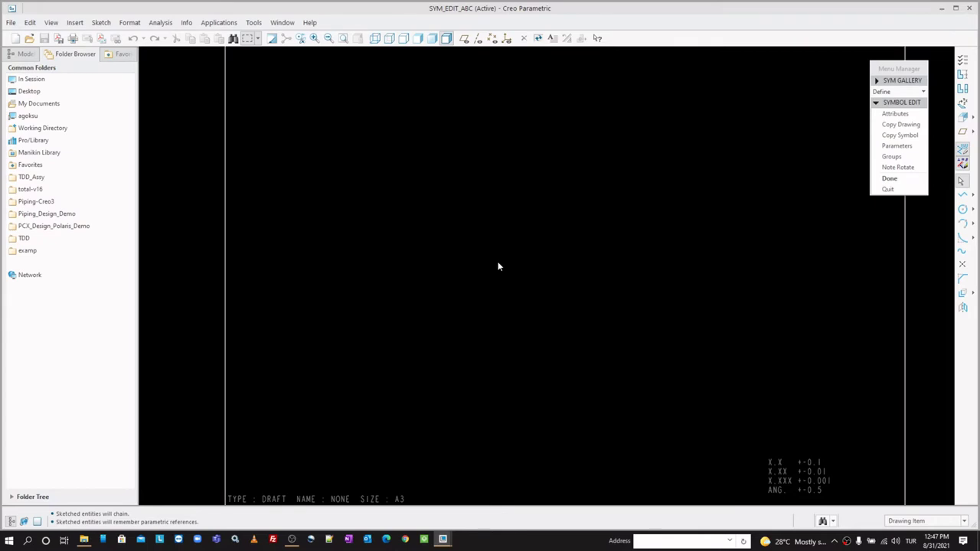
# Turn on the visible draft grid from the View options.
pyautogui.click(51, 23)
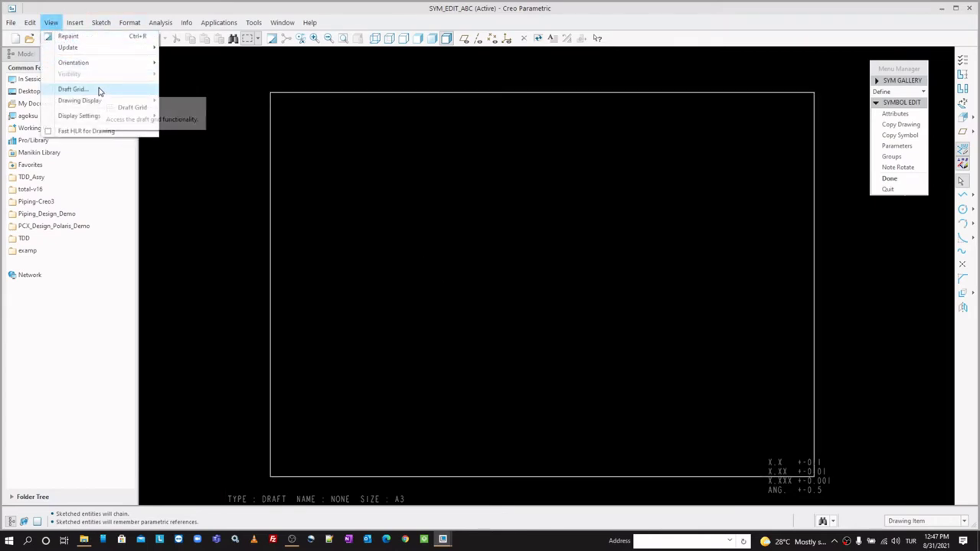
pyautogui.click(73, 89)
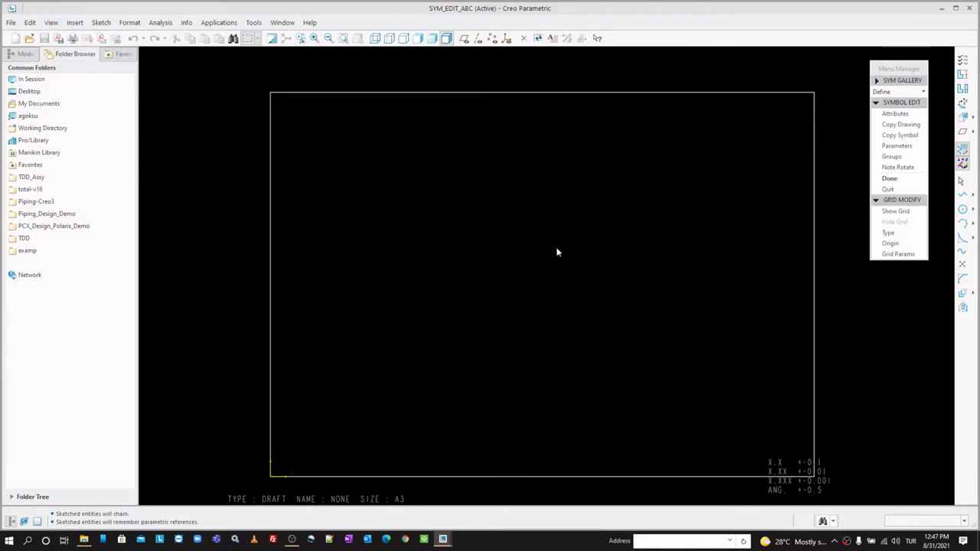
pyautogui.click(894, 212)
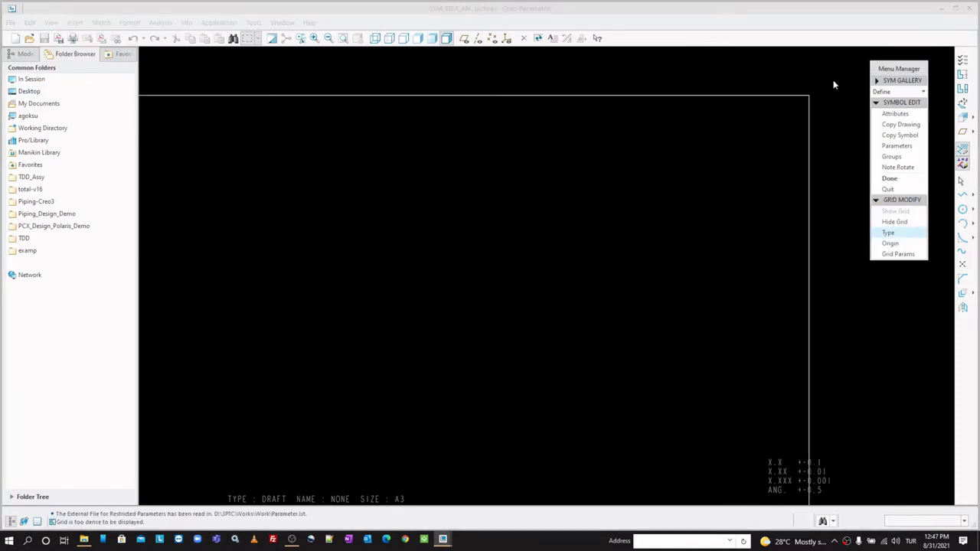
pyautogui.scroll(-1, 812, 98)
pyautogui.scroll(-1, 820, 100)
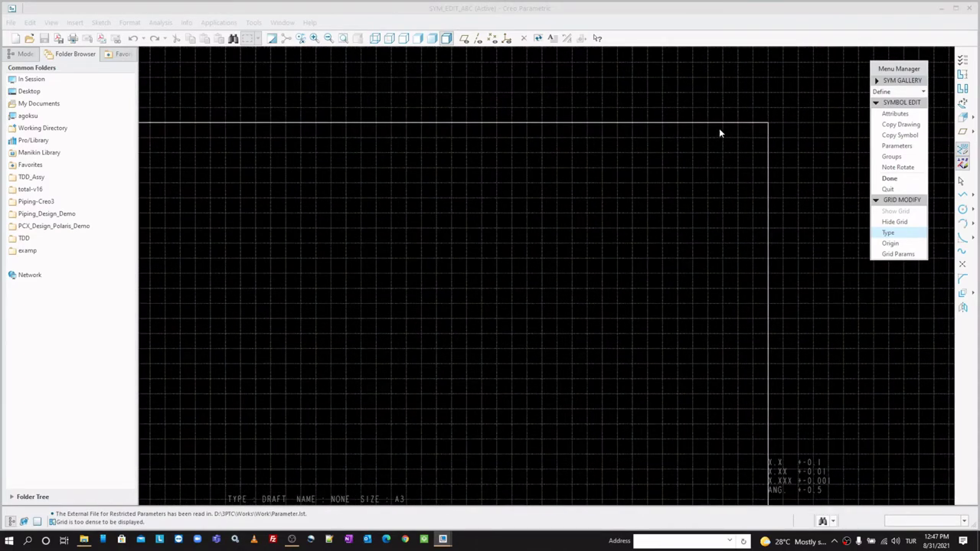
pyautogui.scroll(1, 719, 133)
pyautogui.scroll(1, 714, 136)
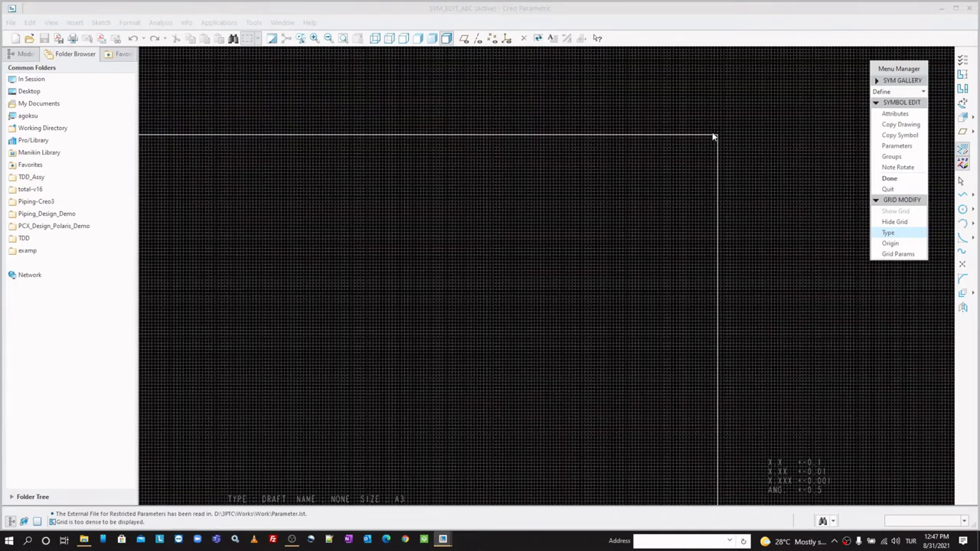
pyautogui.scroll(1, 735, 127)
pyautogui.scroll(2, 760, 123)
pyautogui.scroll(-1, 749, 130)
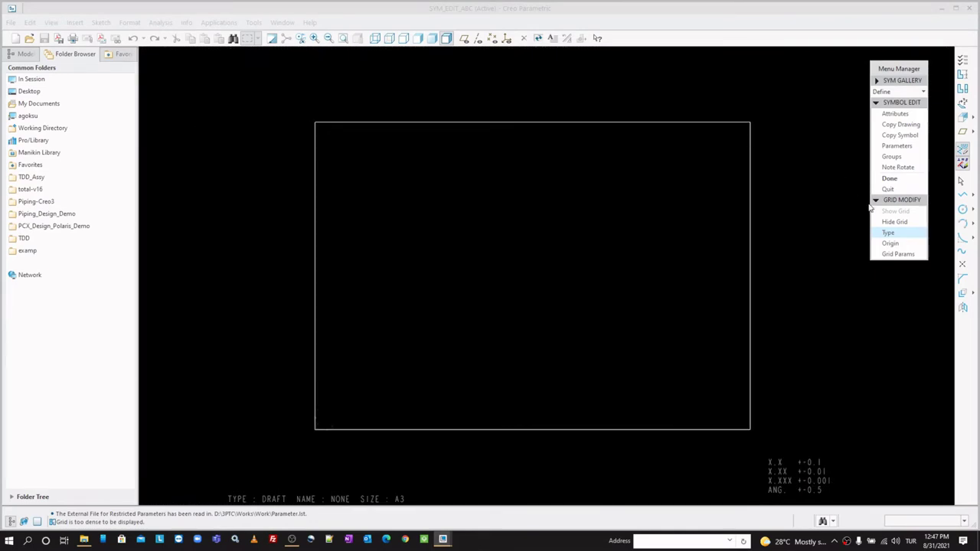
# Set the grid X&Y spacing to 10.
pyautogui.click(892, 253)
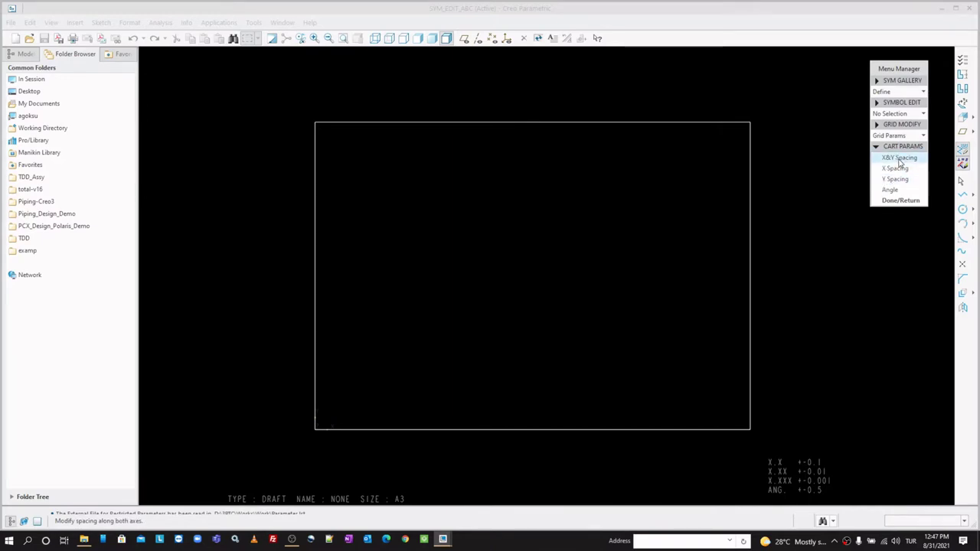
pyautogui.click(900, 159)
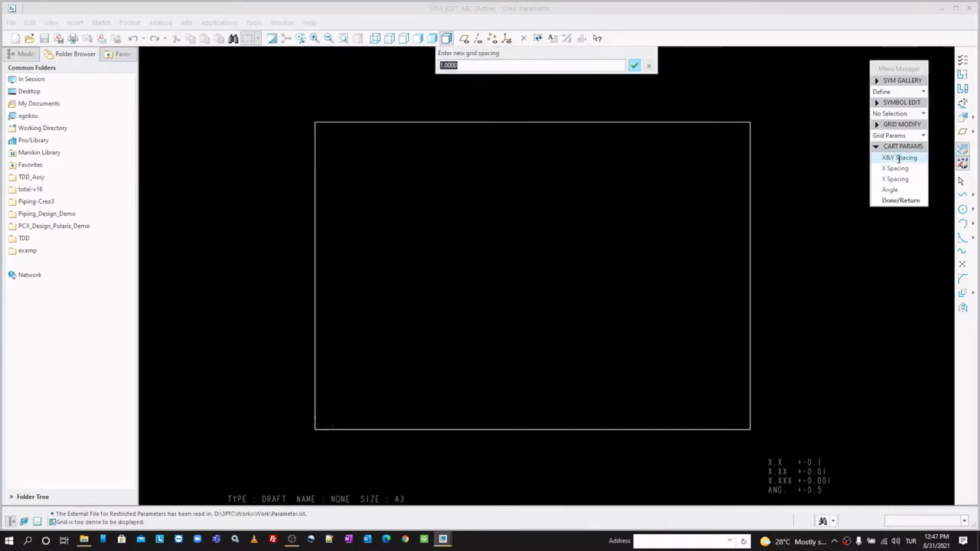
pyautogui.write('1')
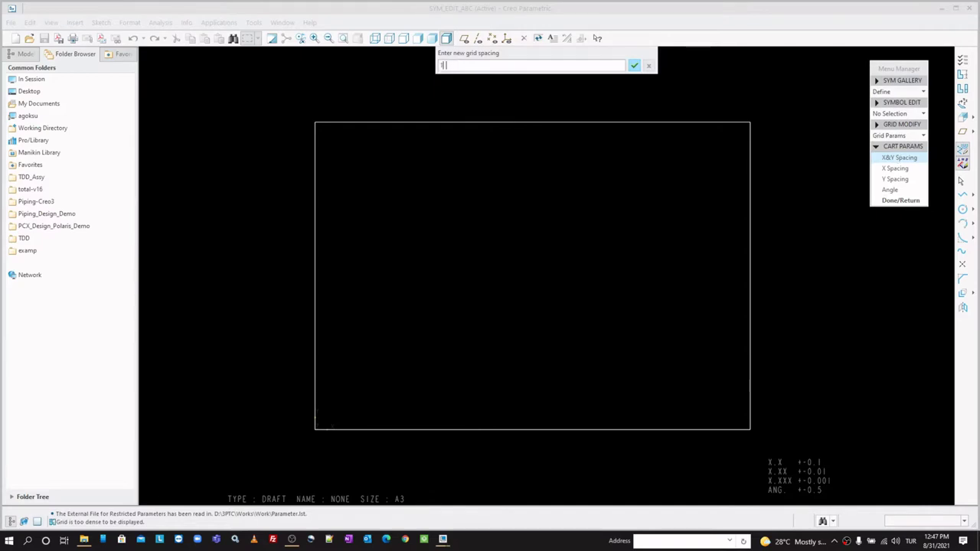
pyautogui.write('0')
pyautogui.press('Return')
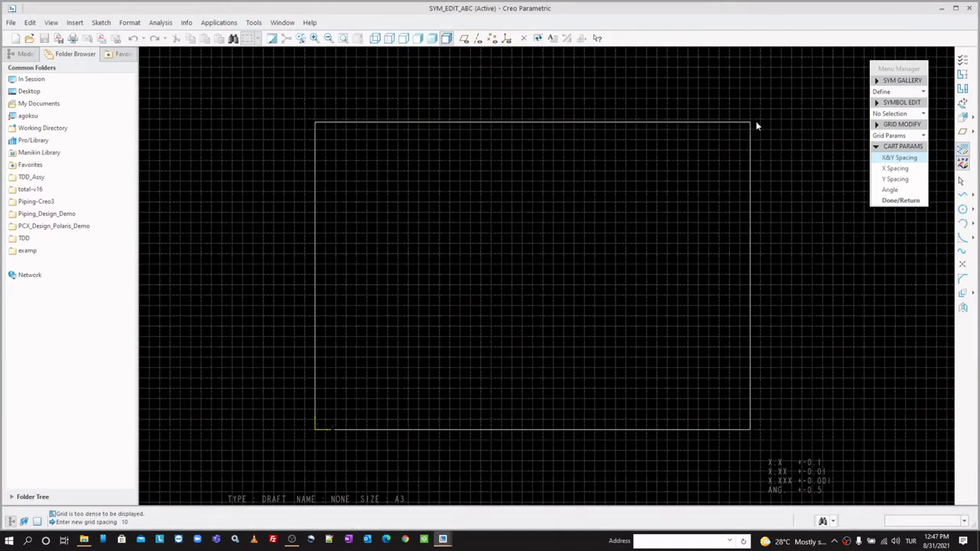
pyautogui.scroll(-1, 741, 132)
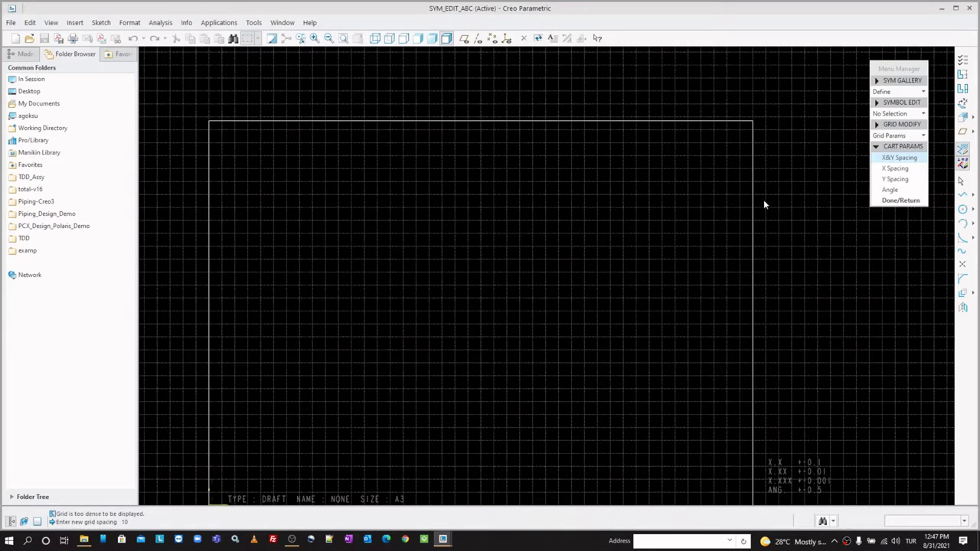
# Draw a closed house outline on grid points: left wall, two roof slopes, right wall and base.
pyautogui.click(963, 194)
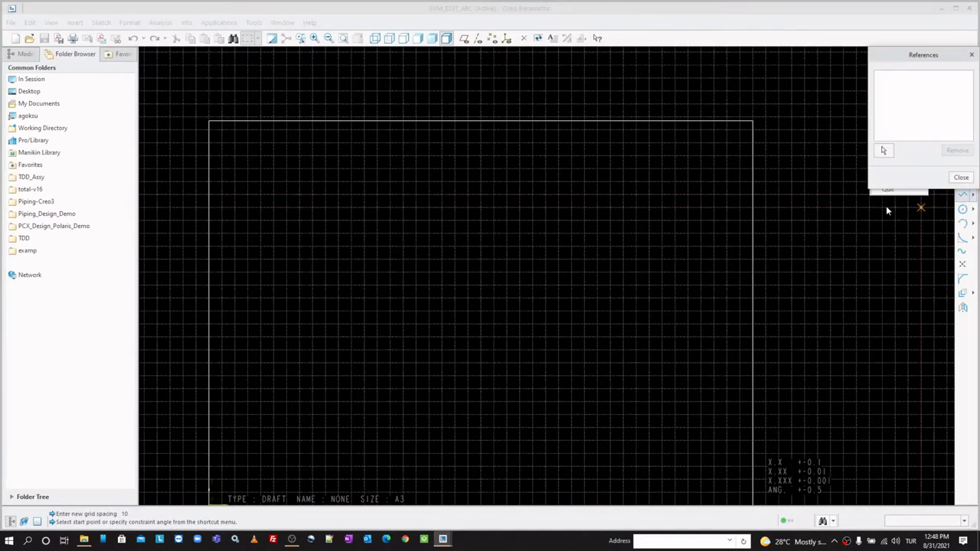
pyautogui.scroll(-1, 500, 251)
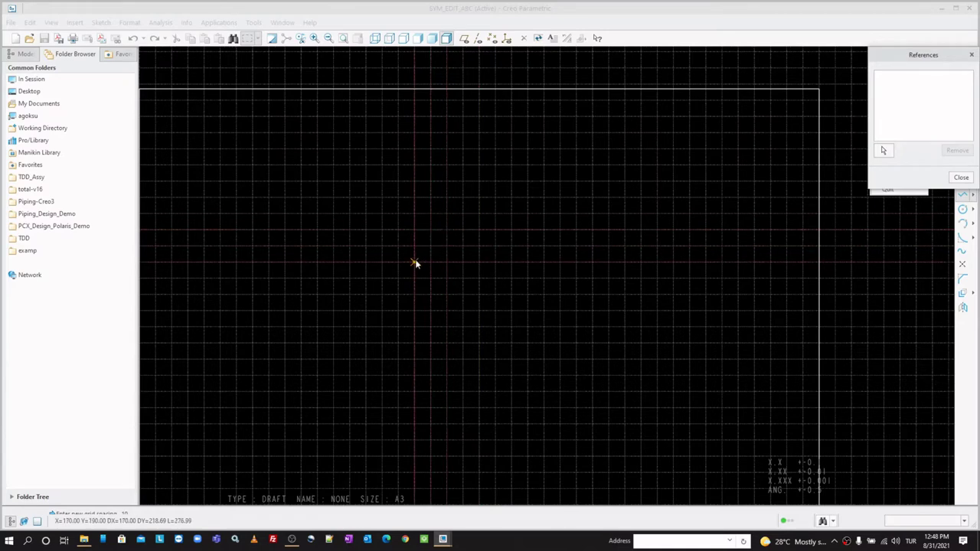
pyautogui.click(415, 263)
pyautogui.scroll(-2, 415, 264)
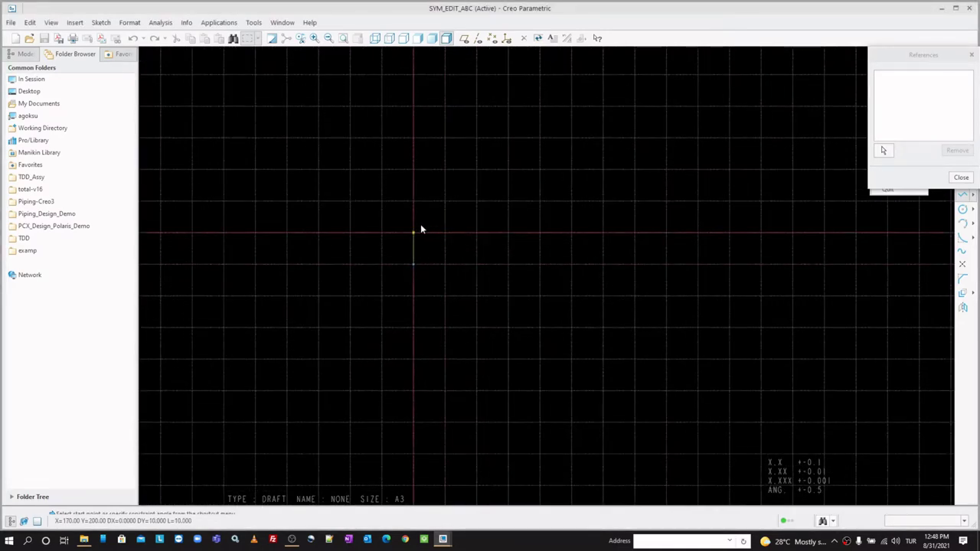
pyautogui.click(415, 201)
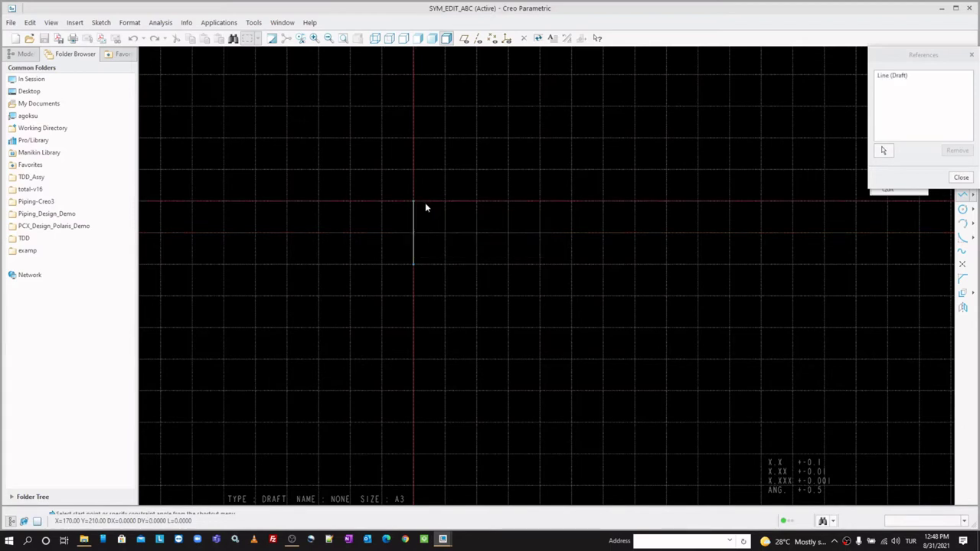
pyautogui.click(475, 171)
pyautogui.click(539, 201)
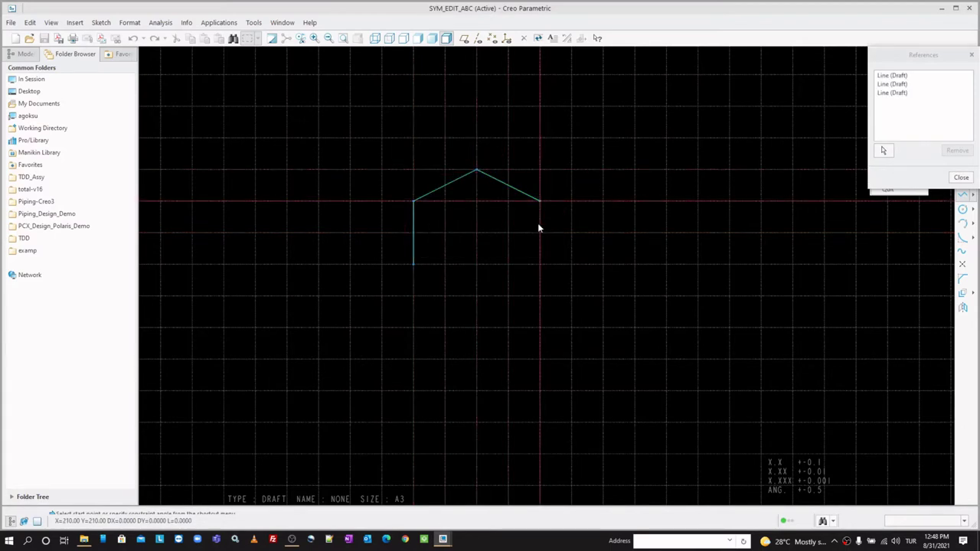
pyautogui.click(541, 264)
pyautogui.click(413, 264)
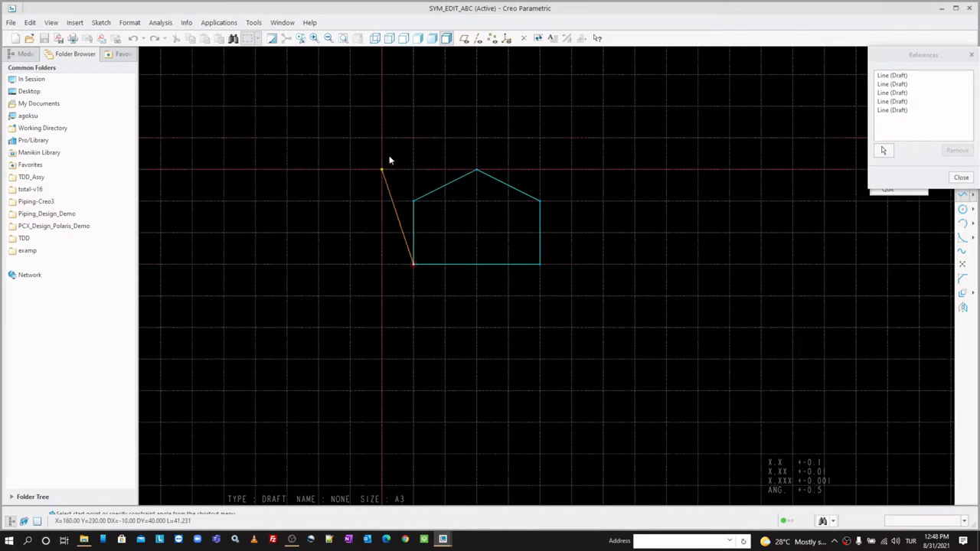
pyautogui.middleClick(389, 159)
pyautogui.middleClick(418, 154)
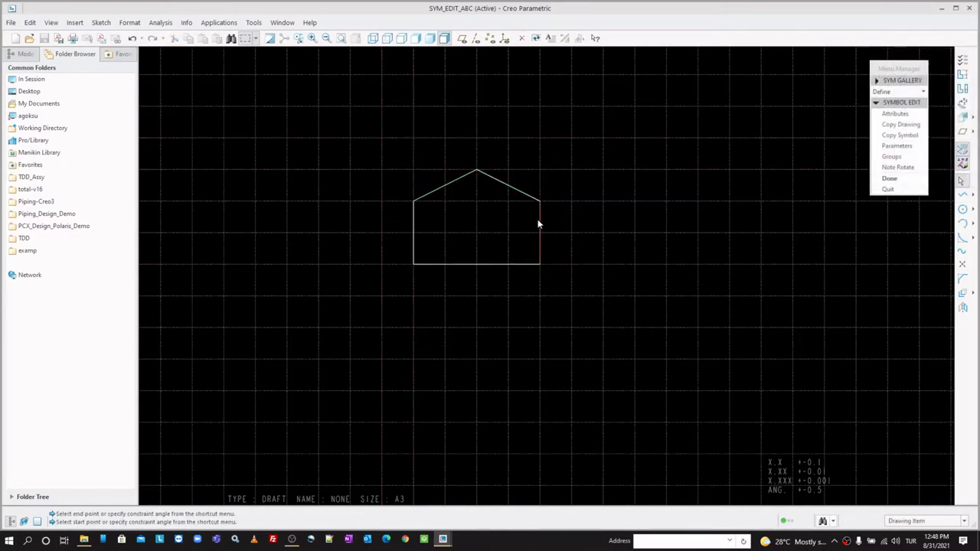
pyautogui.scroll(-2, 538, 224)
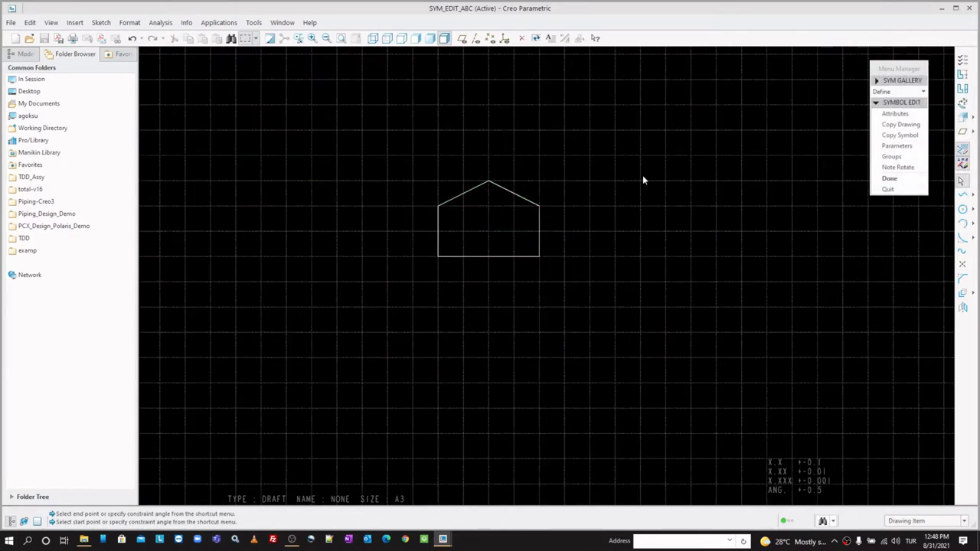
# Give the ABC symbol Free placement with its origin at the house centre, and accept.
pyautogui.click(889, 178)
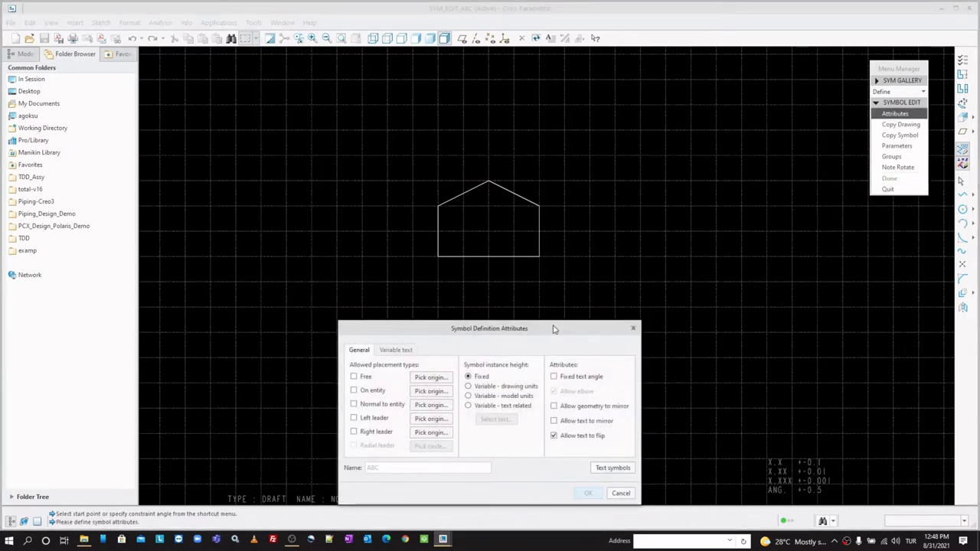
pyautogui.moveTo(554, 329)
pyautogui.mouseDown()
pyautogui.moveTo(812, 240)
pyautogui.moveTo(762, 141)
pyautogui.mouseUp()
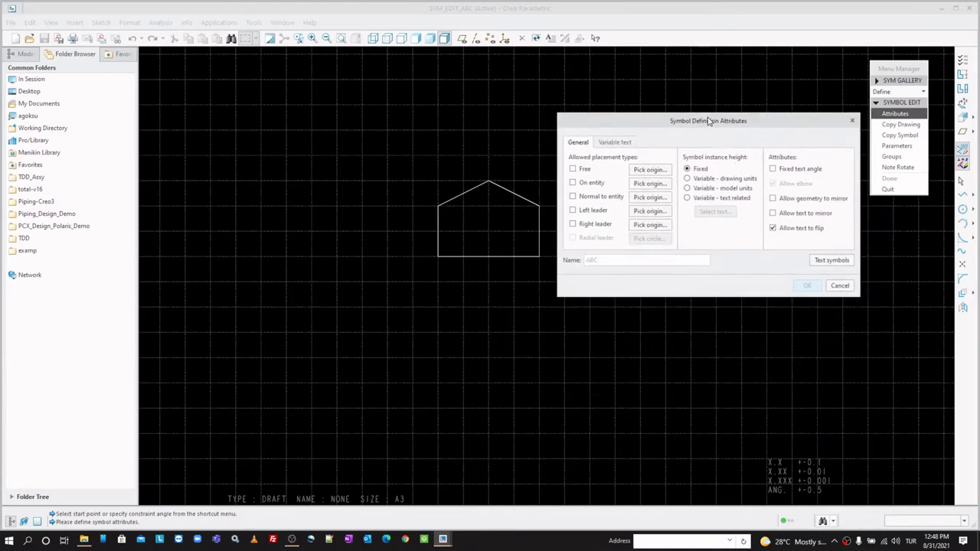
pyautogui.moveTo(711, 120); pyautogui.dragTo(707, 94)
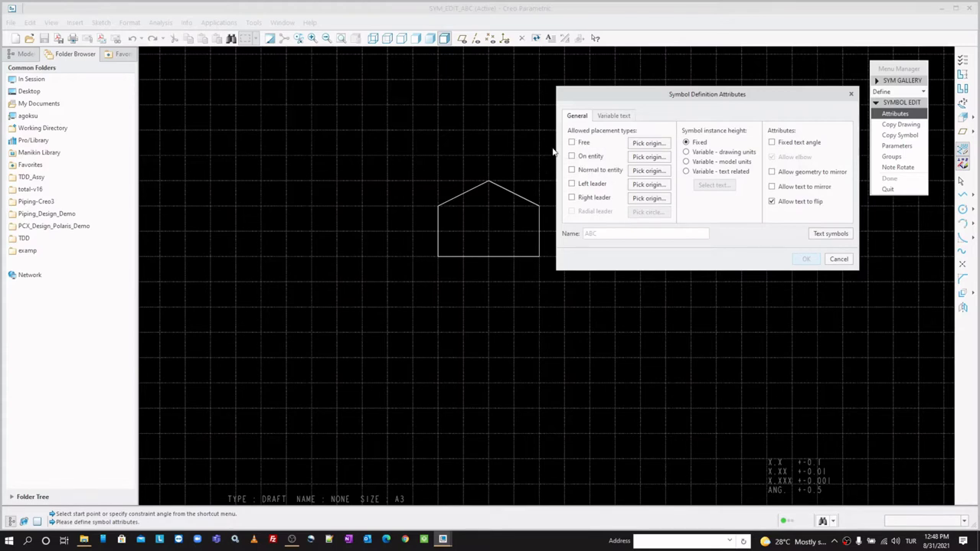
pyautogui.moveTo(574, 143)
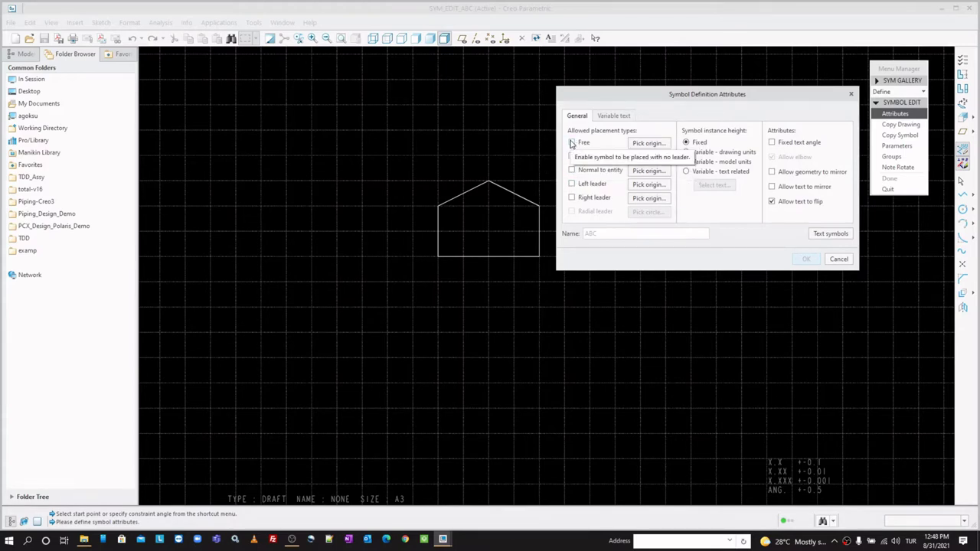
pyautogui.click(572, 144)
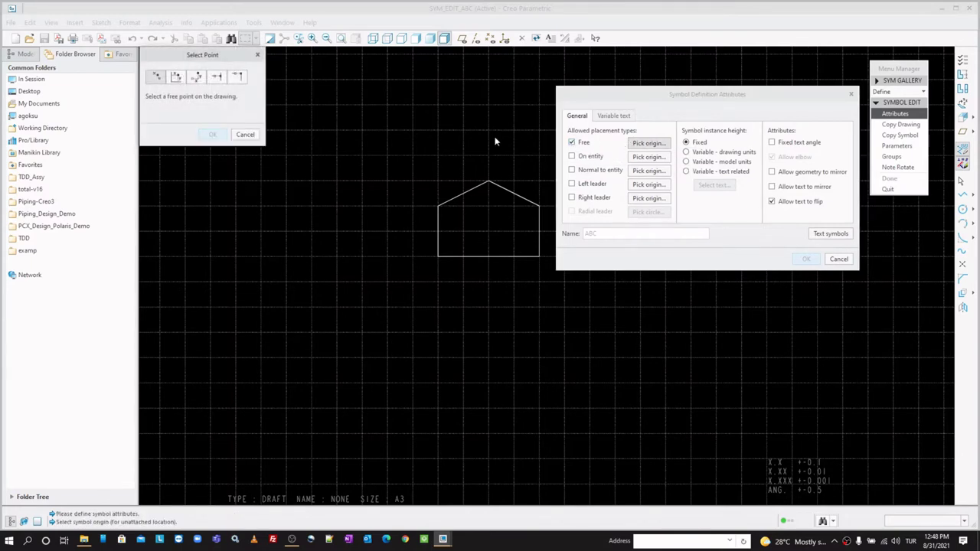
pyautogui.click(489, 233)
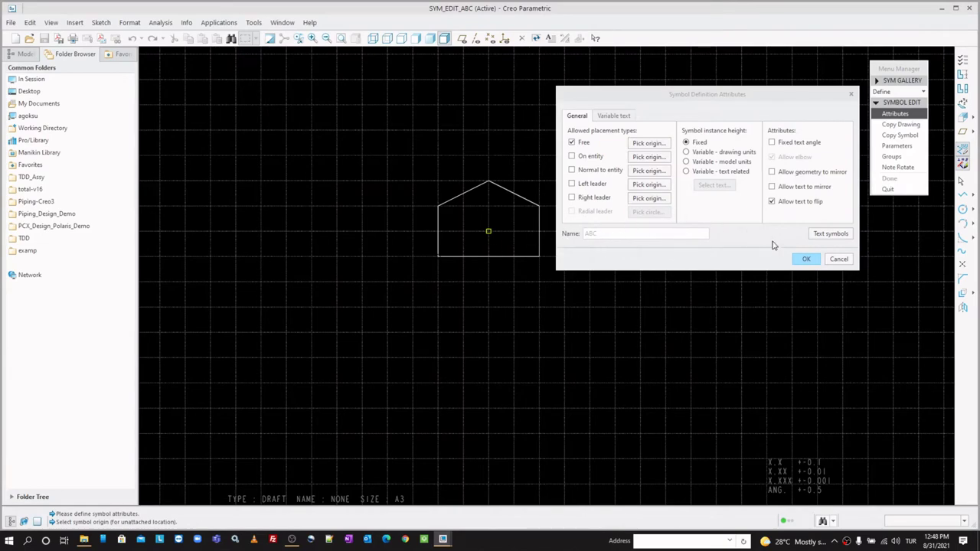
pyautogui.click(807, 260)
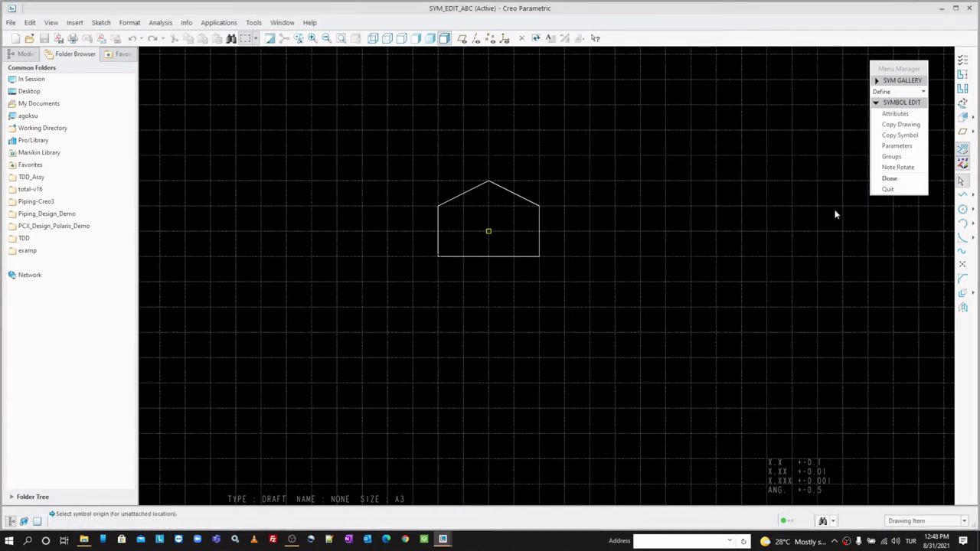
# Finish the ABC definition, exit the gallery, and open the Custom Symbol name list.
pyautogui.click(886, 180)
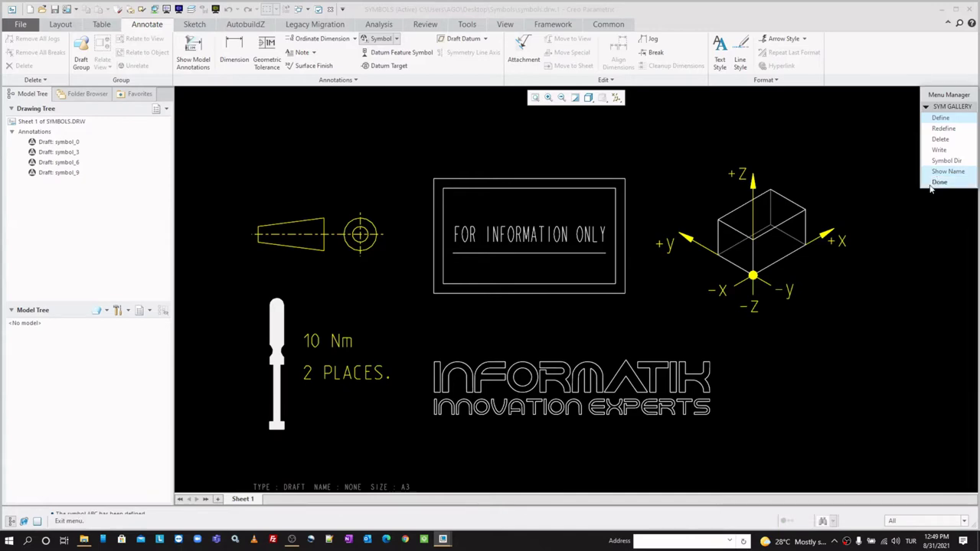
pyautogui.click(937, 183)
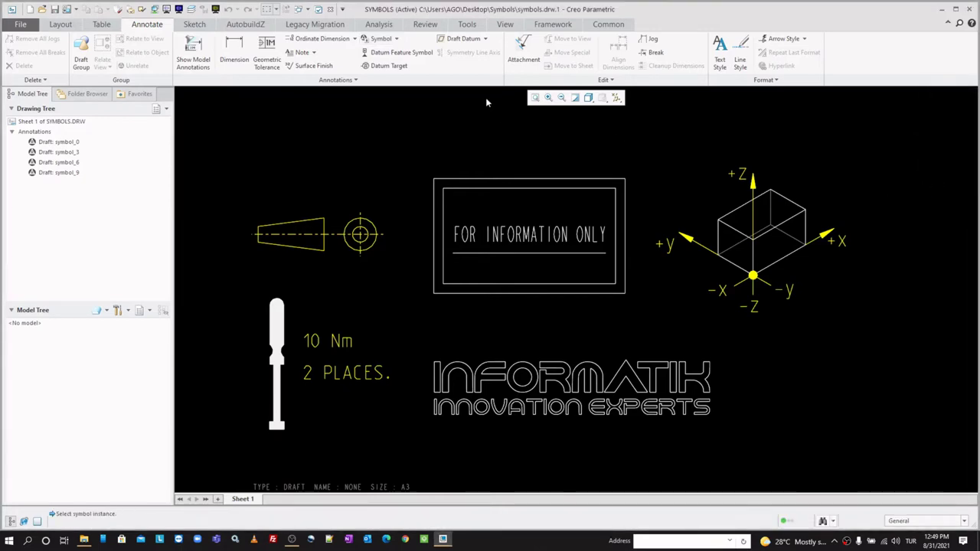
pyautogui.click(396, 38)
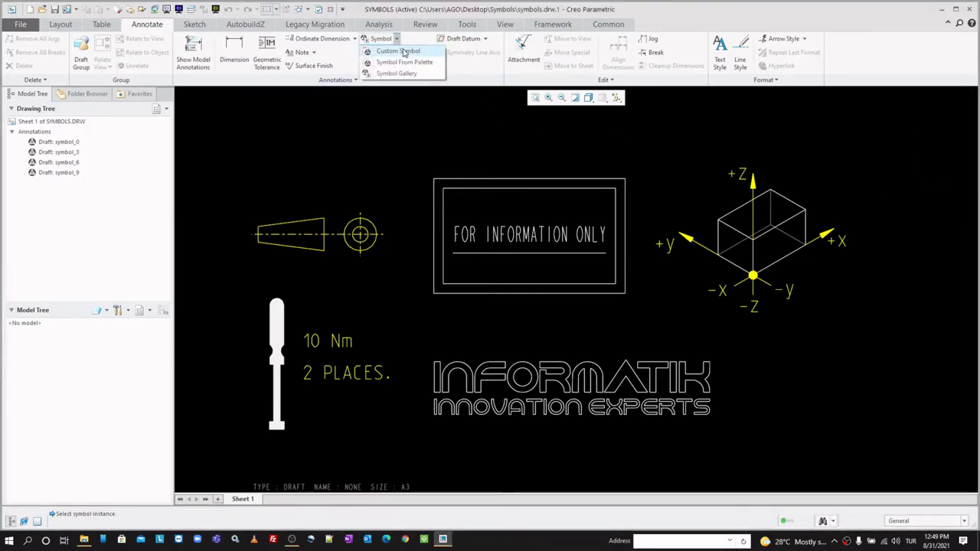
pyautogui.click(404, 52)
pyautogui.click(811, 142)
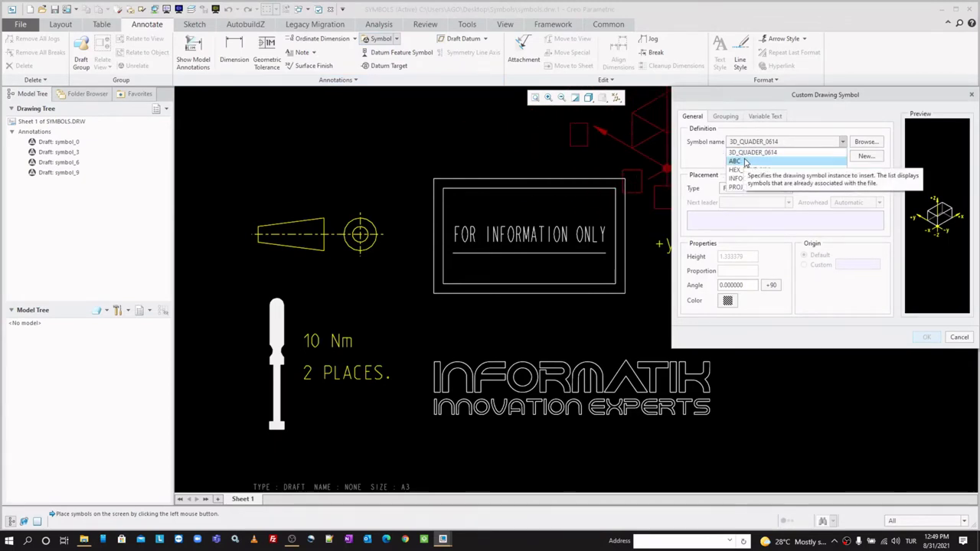
# Choose ABC with Free placement and place the house symbol below the INFORMATIK logo.
pyautogui.click(792, 163)
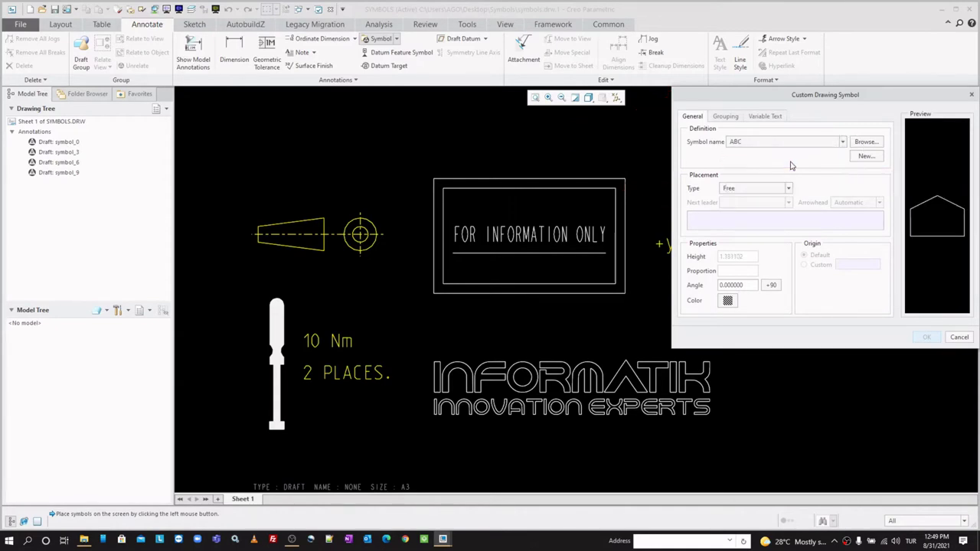
pyautogui.scroll(3, 417, 212)
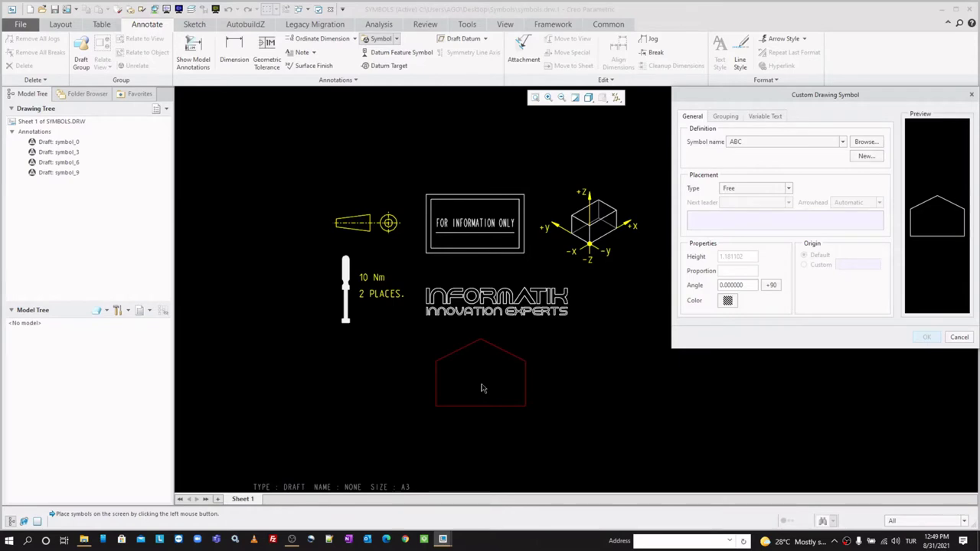
pyautogui.click(482, 388)
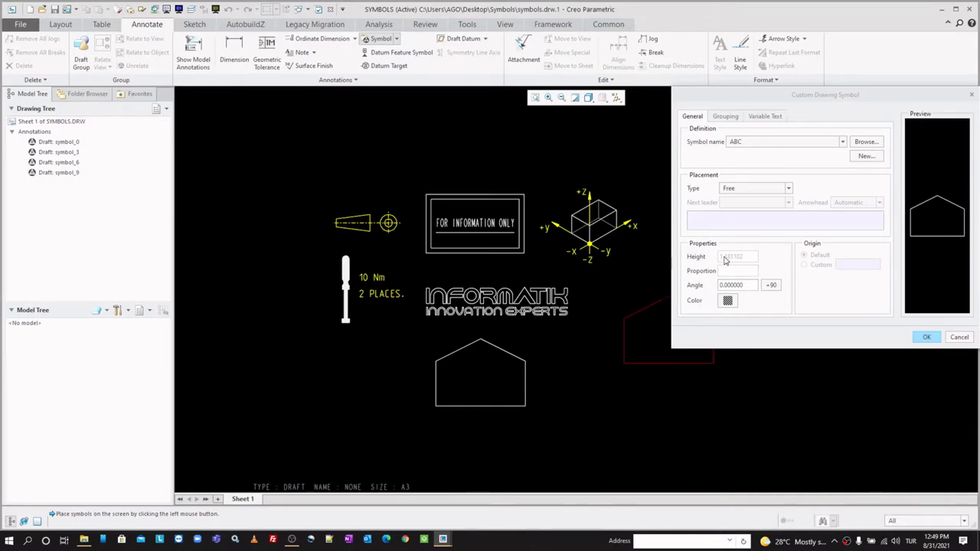
pyautogui.click(728, 119)
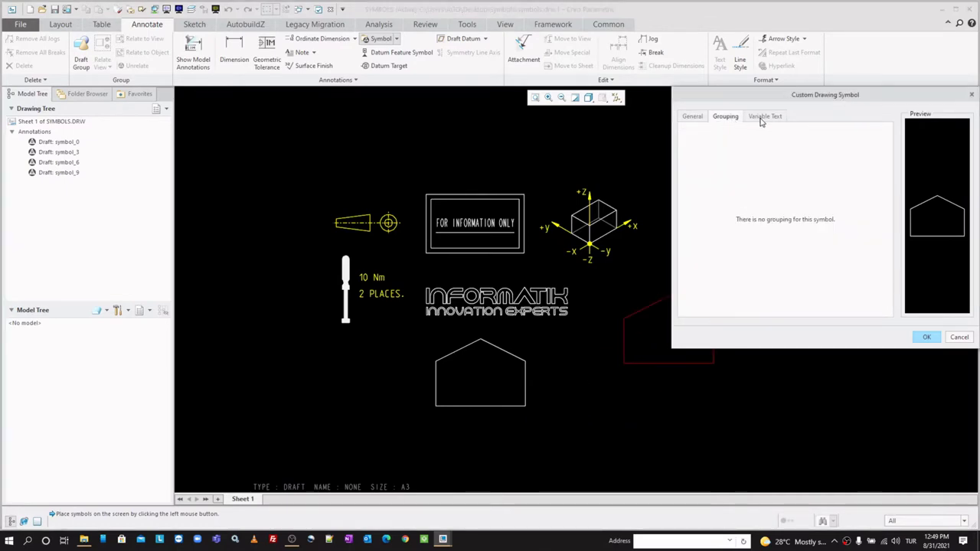
pyautogui.click(762, 121)
pyautogui.click(697, 123)
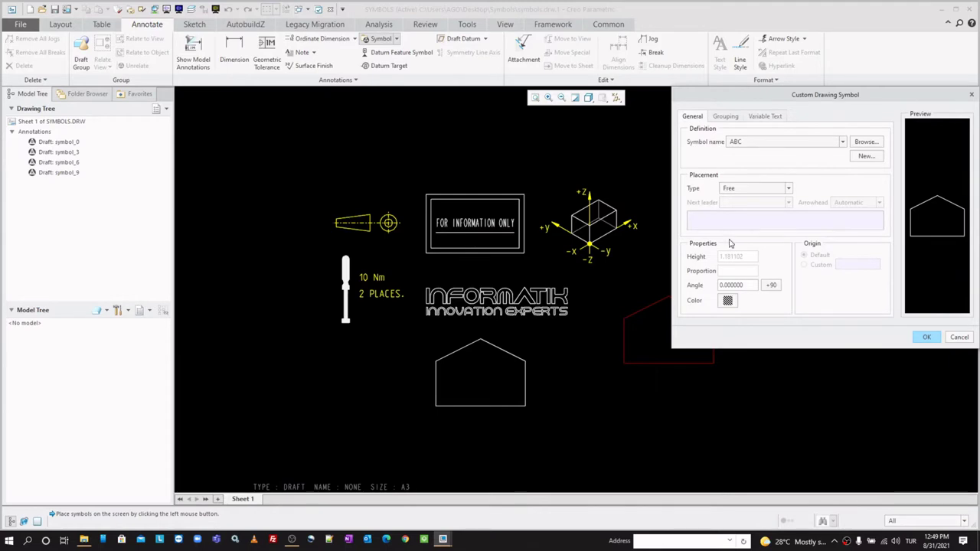
pyautogui.click(730, 190)
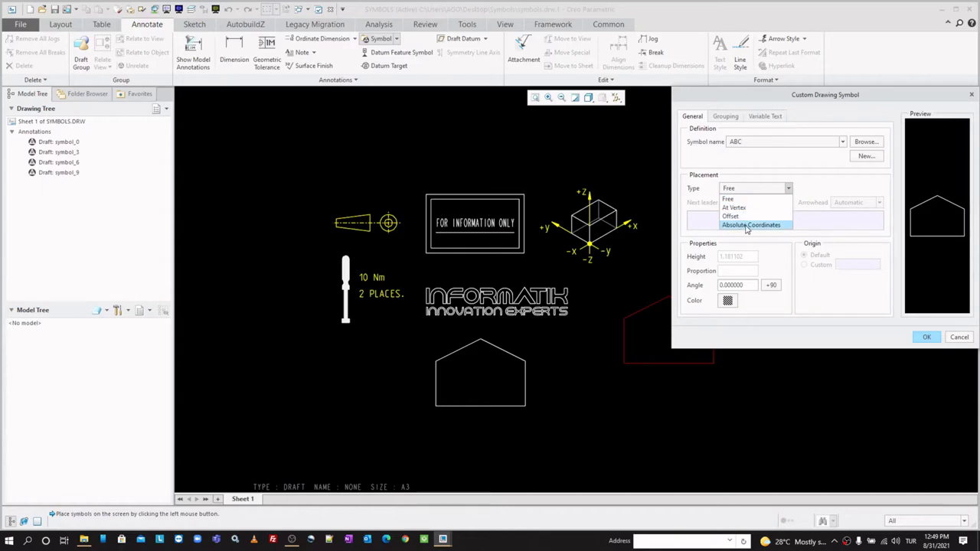
pyautogui.click(725, 183)
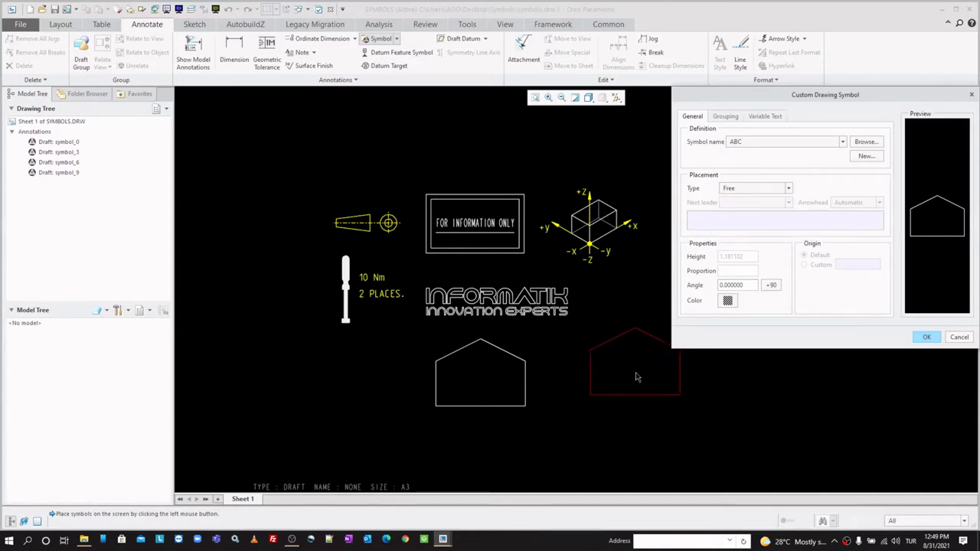
pyautogui.middleClick(825, 323)
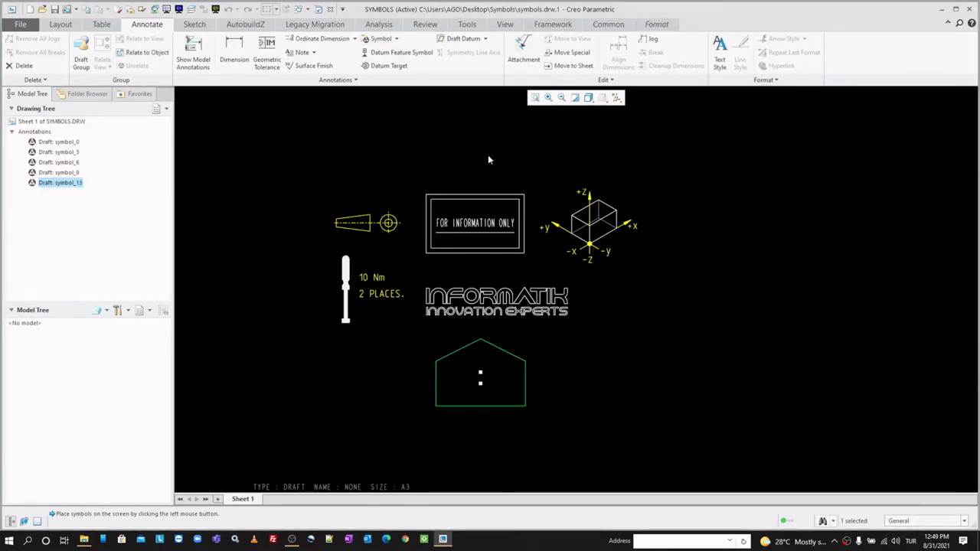
# Redefine the ABC symbol by picking its placed house instance on the sheet.
pyautogui.click(396, 39)
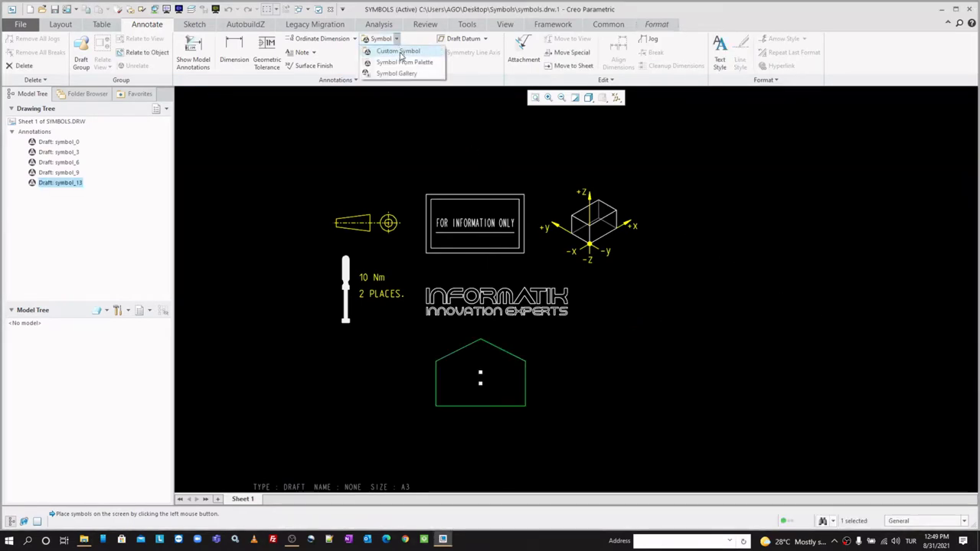
pyautogui.click(412, 74)
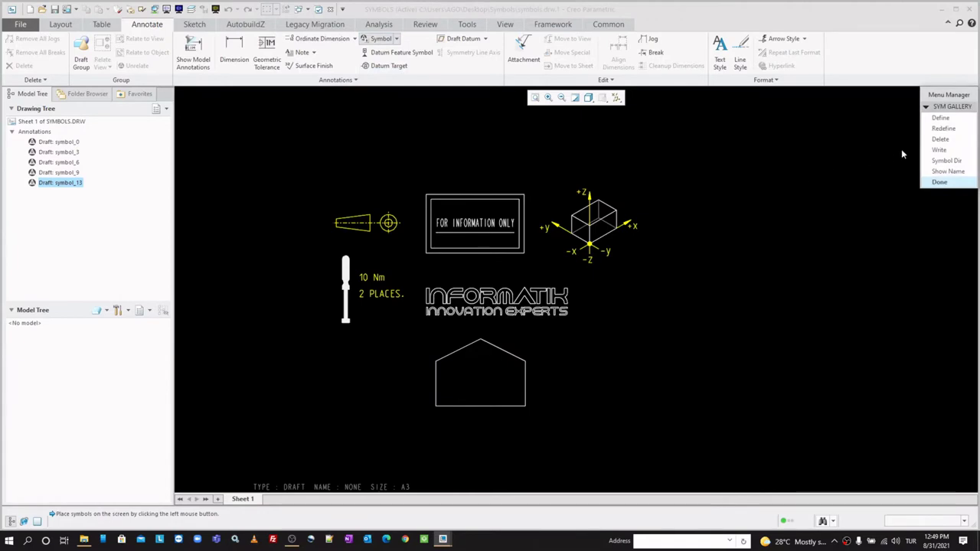
pyautogui.click(944, 129)
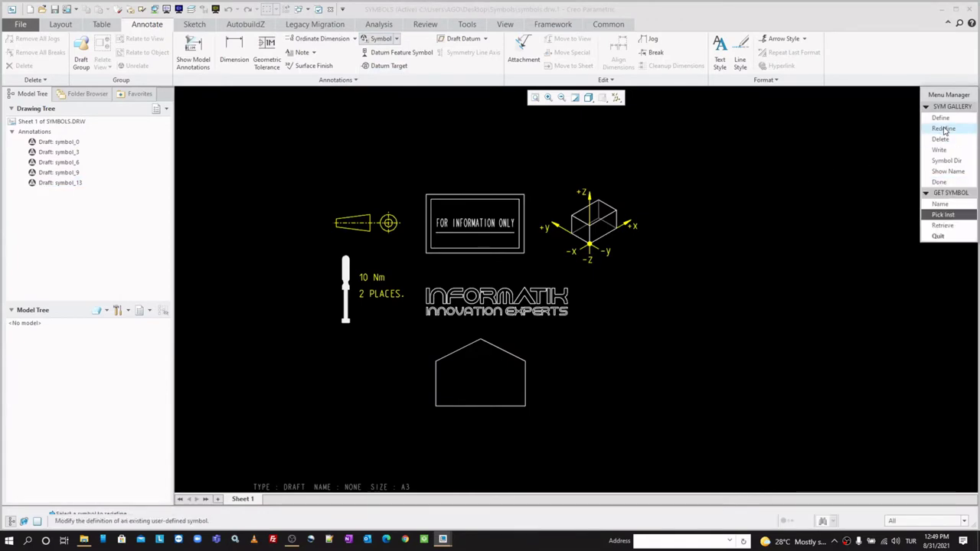
pyautogui.click(942, 205)
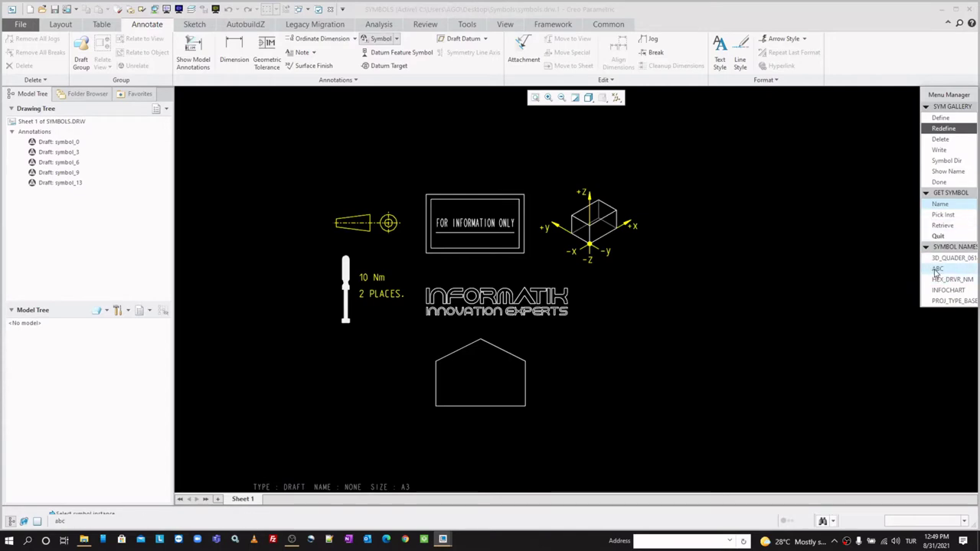
pyautogui.click(945, 217)
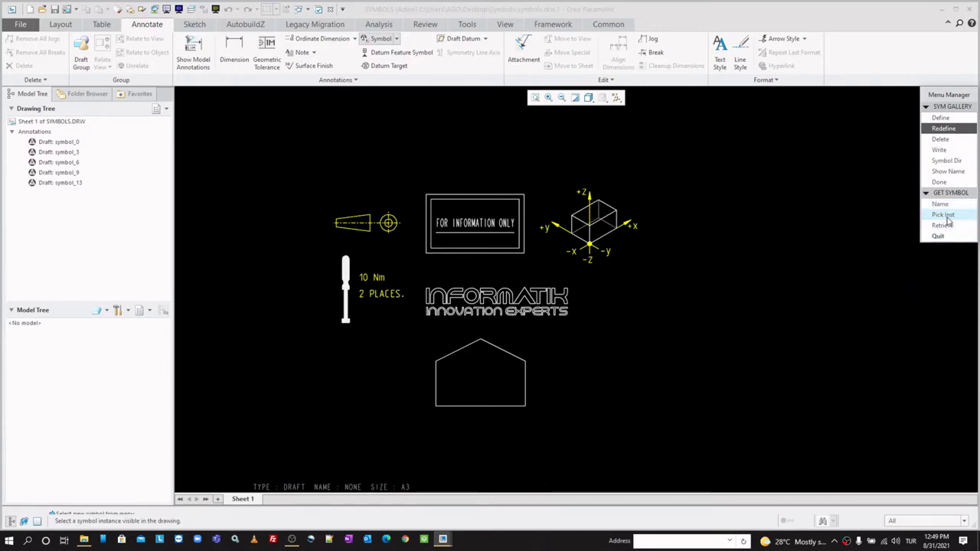
pyautogui.click(526, 376)
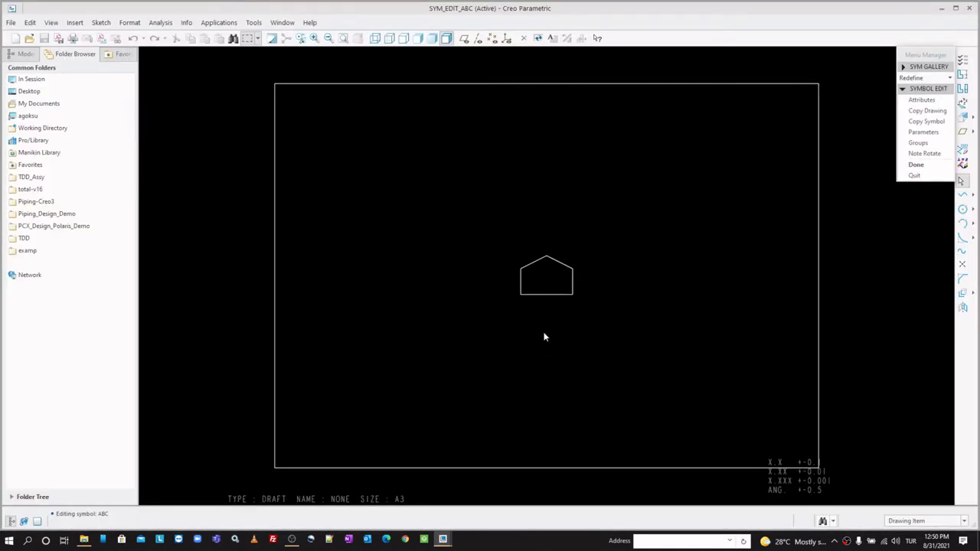
pyautogui.scroll(1, 557, 281)
pyautogui.scroll(1, 557, 281)
pyautogui.scroll(1, 560, 276)
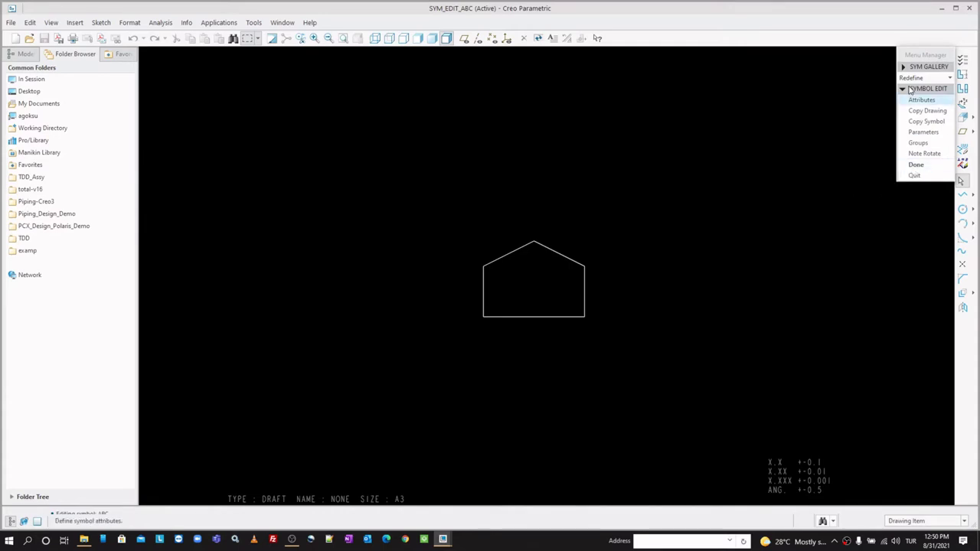
pyautogui.moveTo(914, 61); pyautogui.dragTo(897, 72)
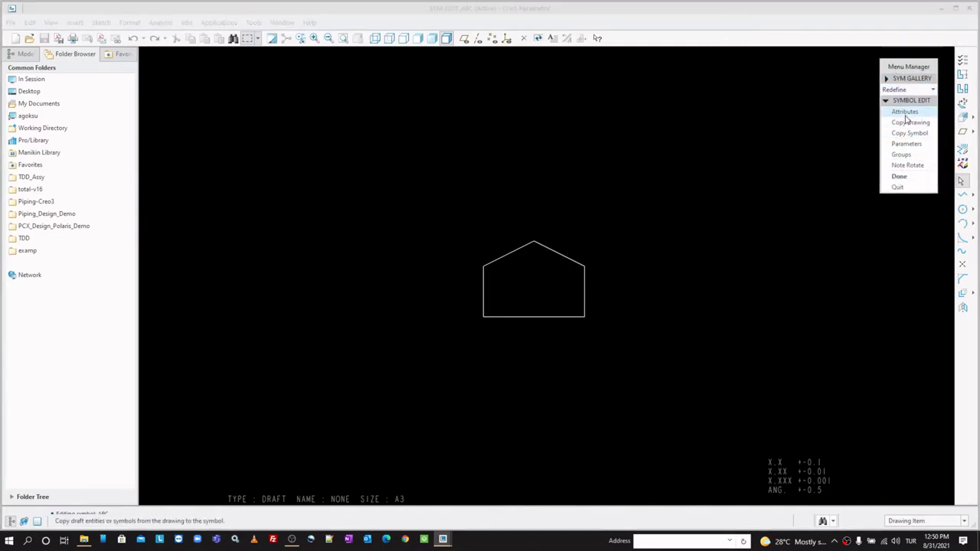
# Allow left and right leaders with origins at the house's bottom-left and bottom-right corners.
pyautogui.click(904, 112)
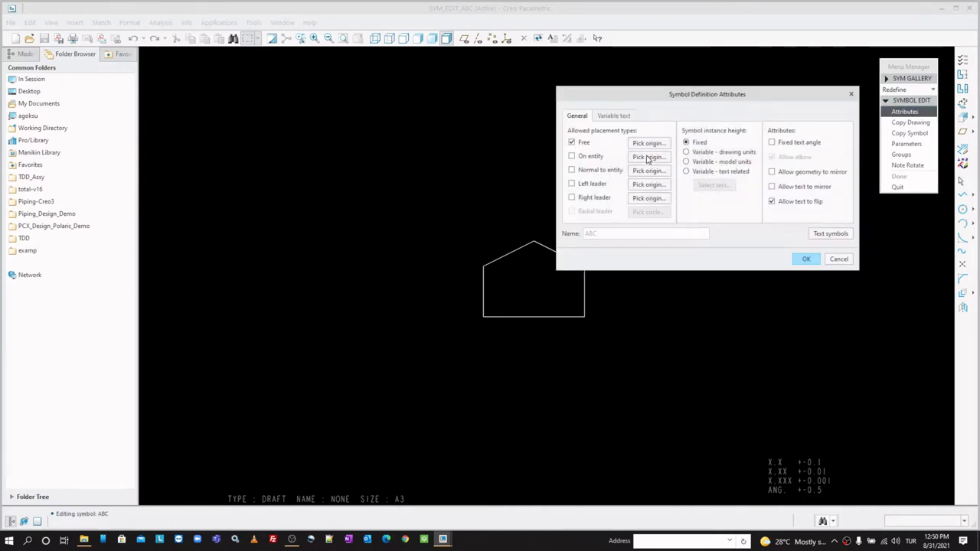
pyautogui.click(573, 186)
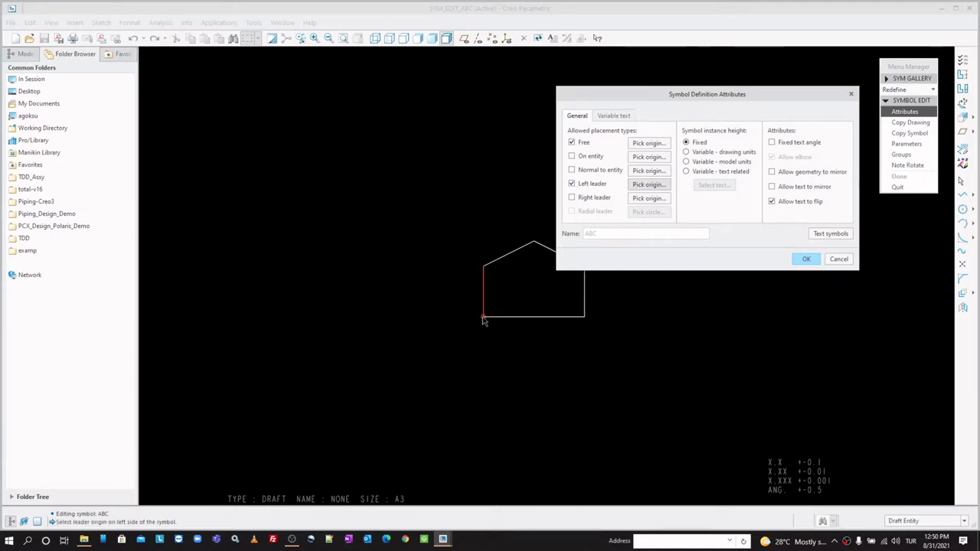
pyautogui.click(483, 316)
pyautogui.click(573, 197)
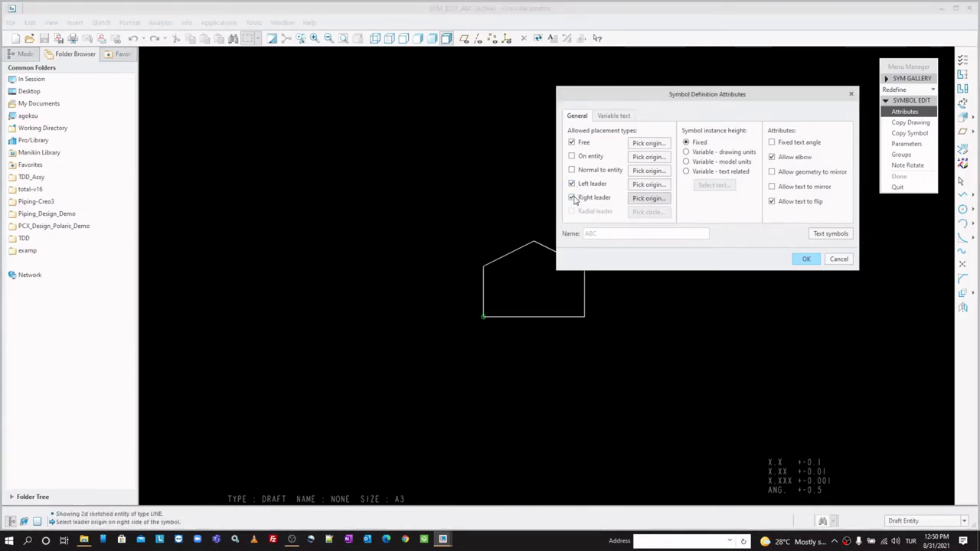
pyautogui.click(586, 317)
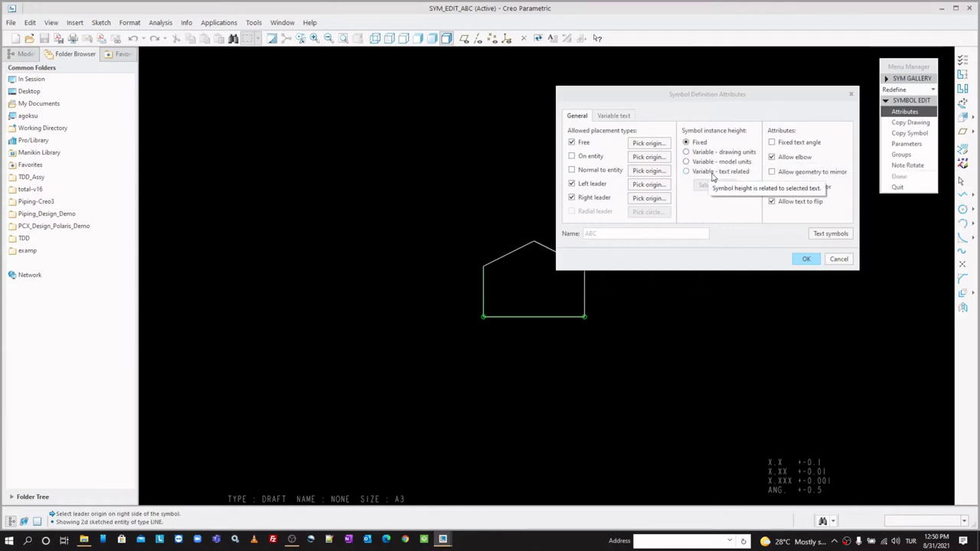
# Make the symbol height Variable - drawing units and confirm the attributes.
pyautogui.click(710, 173)
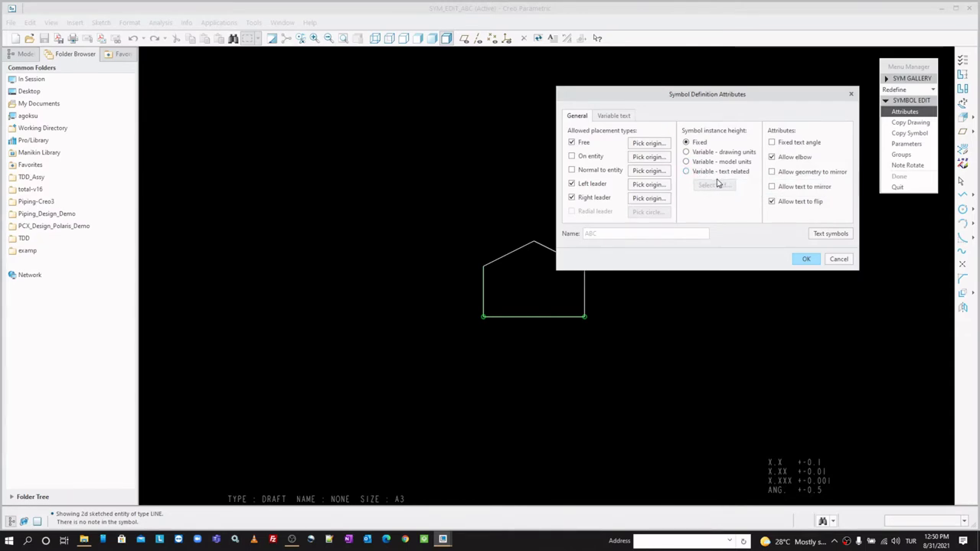
pyautogui.click(705, 162)
pyautogui.click(709, 155)
pyautogui.click(804, 260)
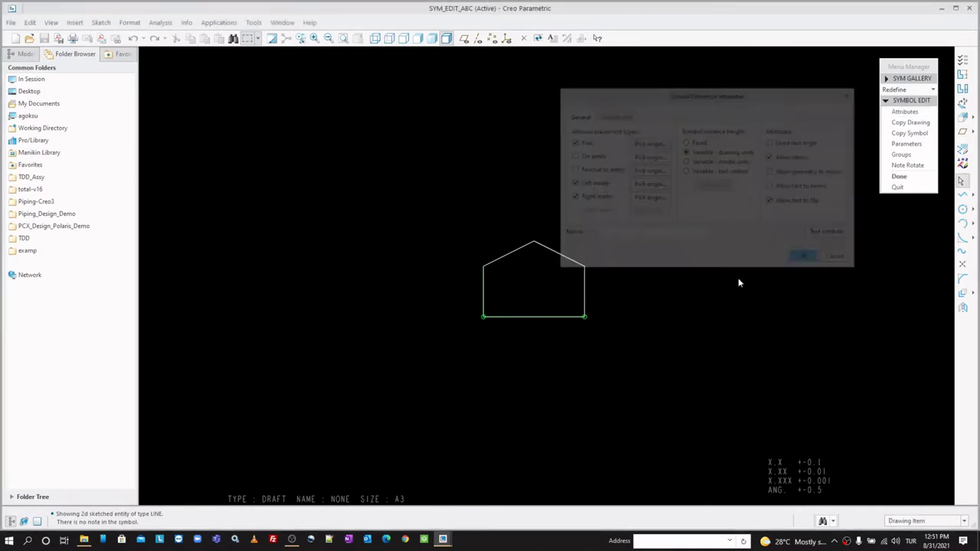
# Finish the ABC redefinition, then set up a custom ABC symbol With Leaders at height 30.
pyautogui.click(894, 177)
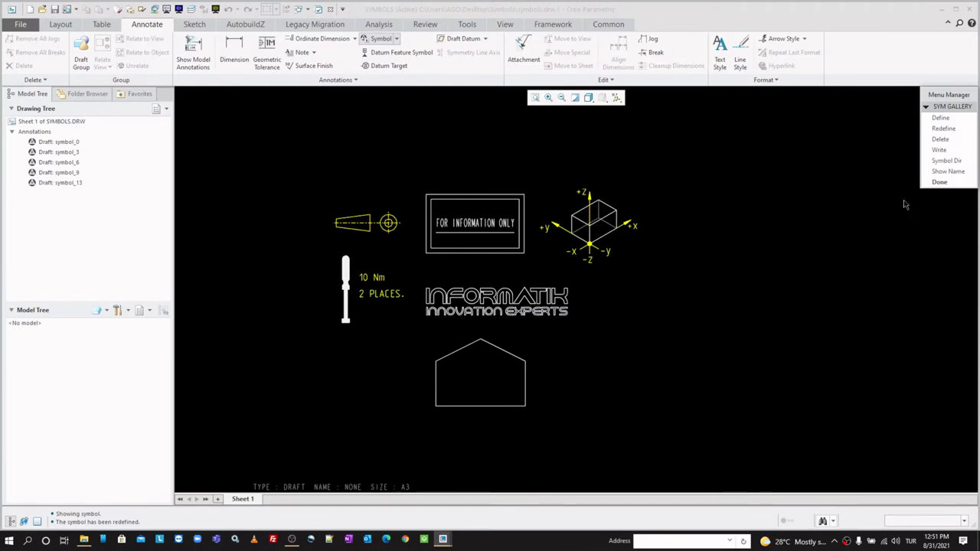
pyautogui.click(936, 183)
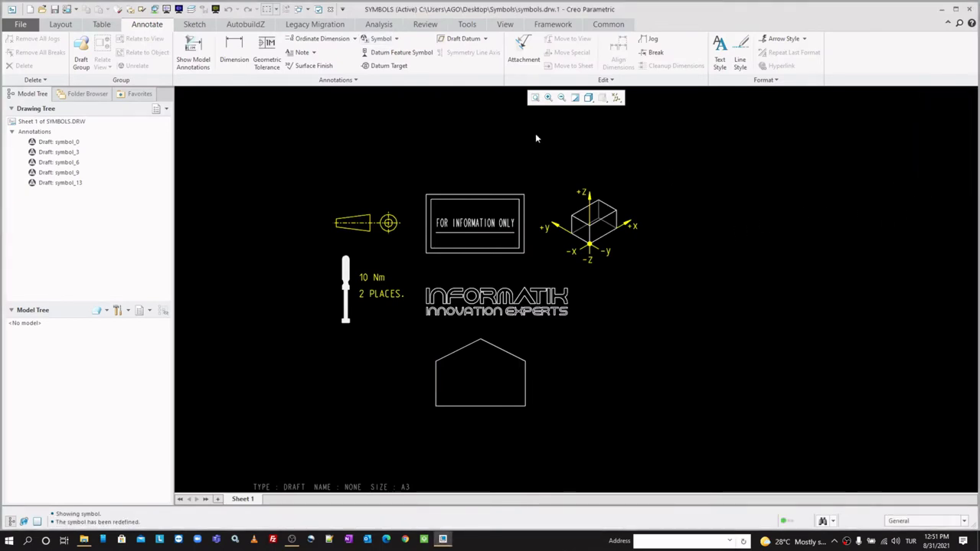
pyautogui.click(396, 39)
pyautogui.click(399, 52)
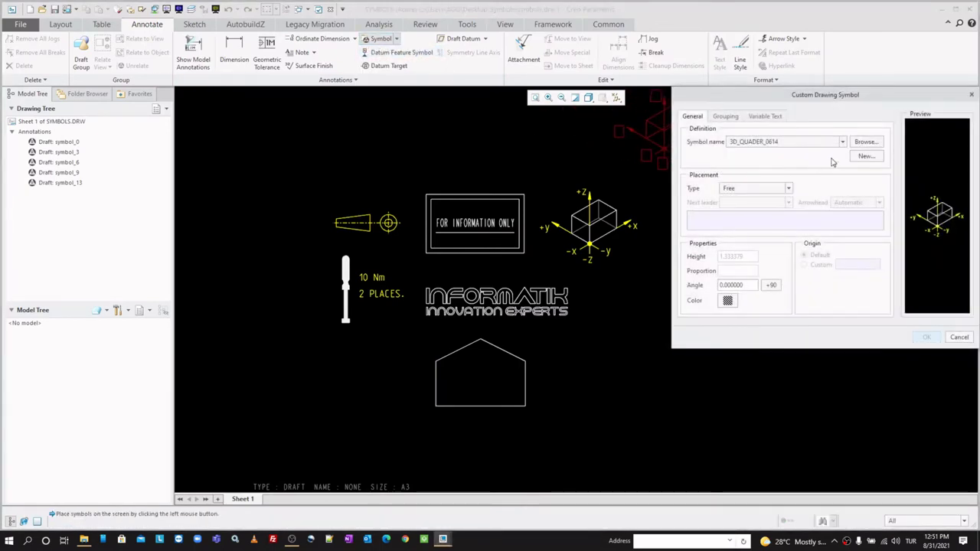
pyautogui.click(843, 141)
pyautogui.click(764, 162)
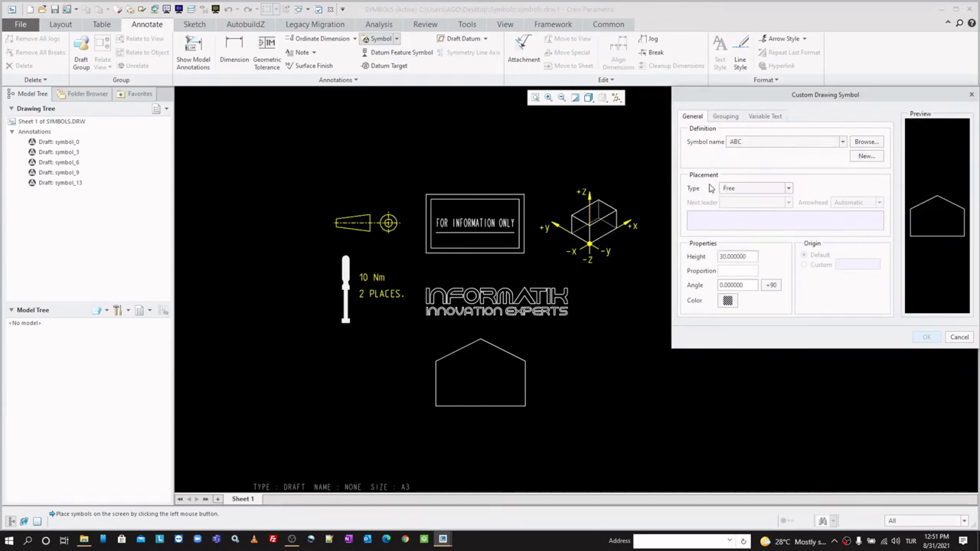
pyautogui.click(726, 189)
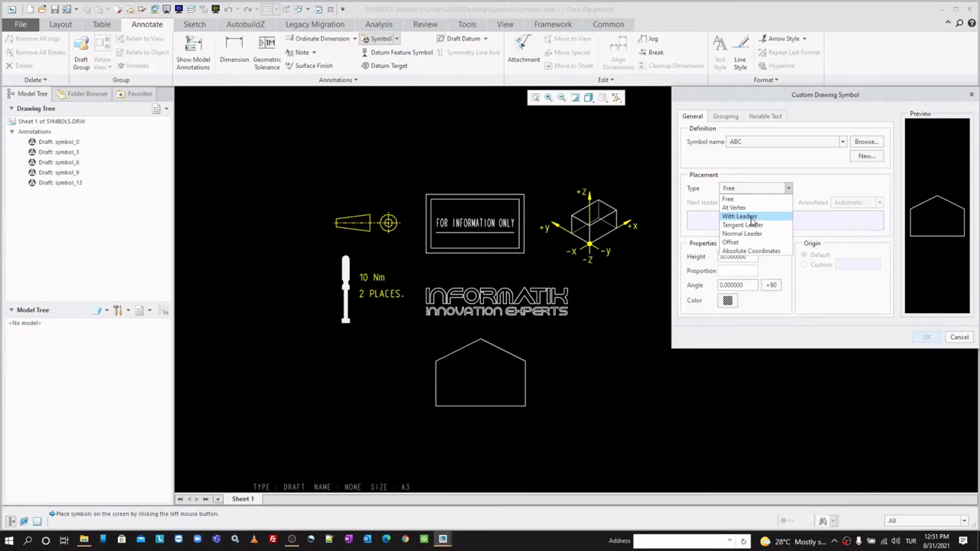
pyautogui.click(746, 217)
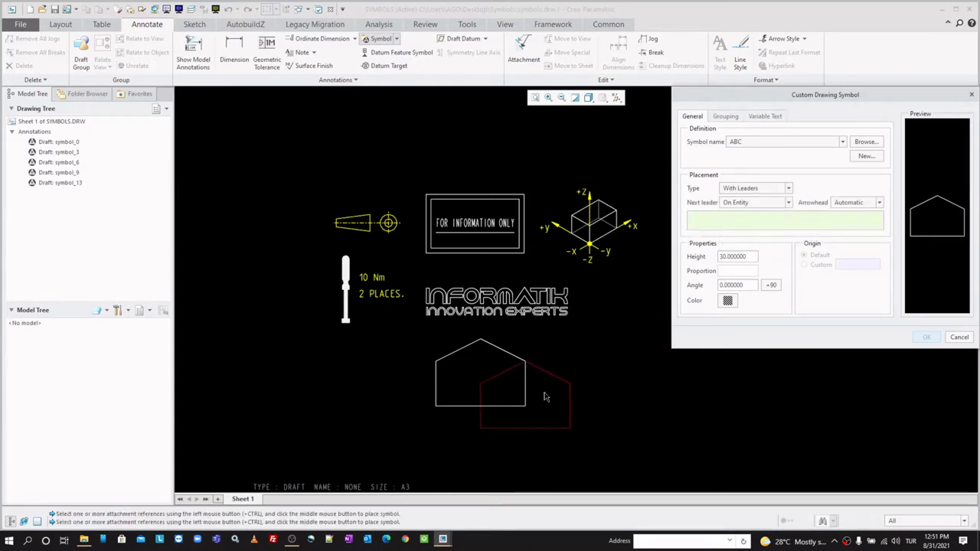
pyautogui.scroll(3, 584, 314)
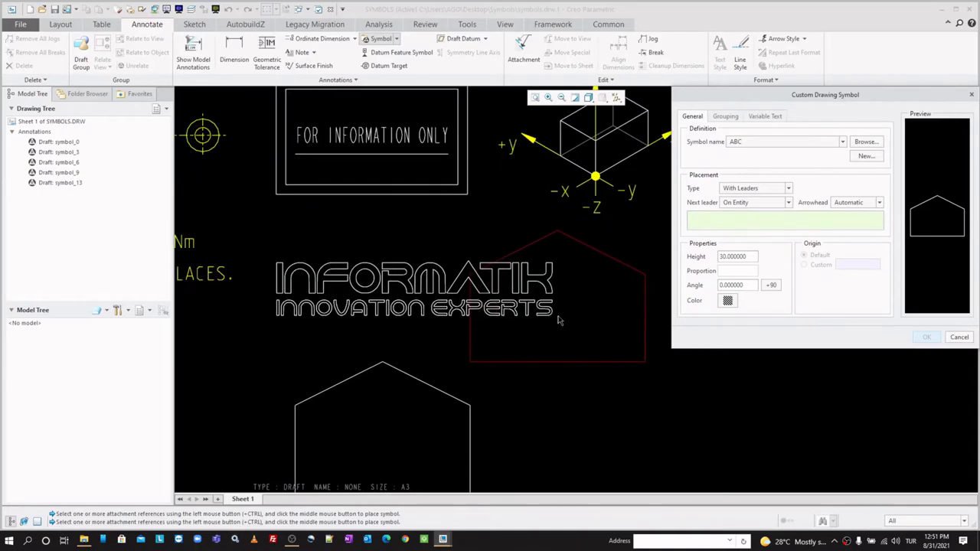
pyautogui.middleClick(636, 321)
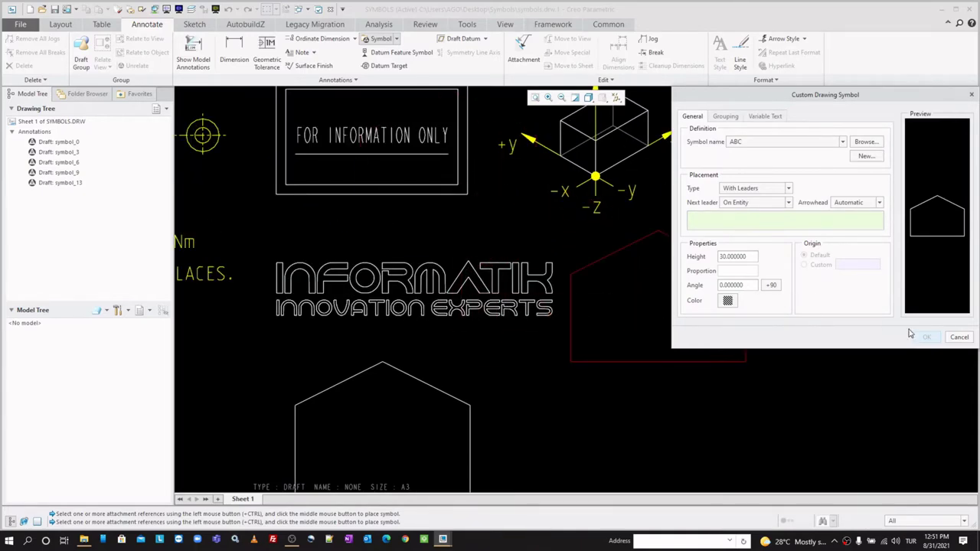
# Cancel symbol placement and draw a closed four-sided draft-line outline right of the house symbol.
pyautogui.click(959, 337)
pyautogui.click(193, 25)
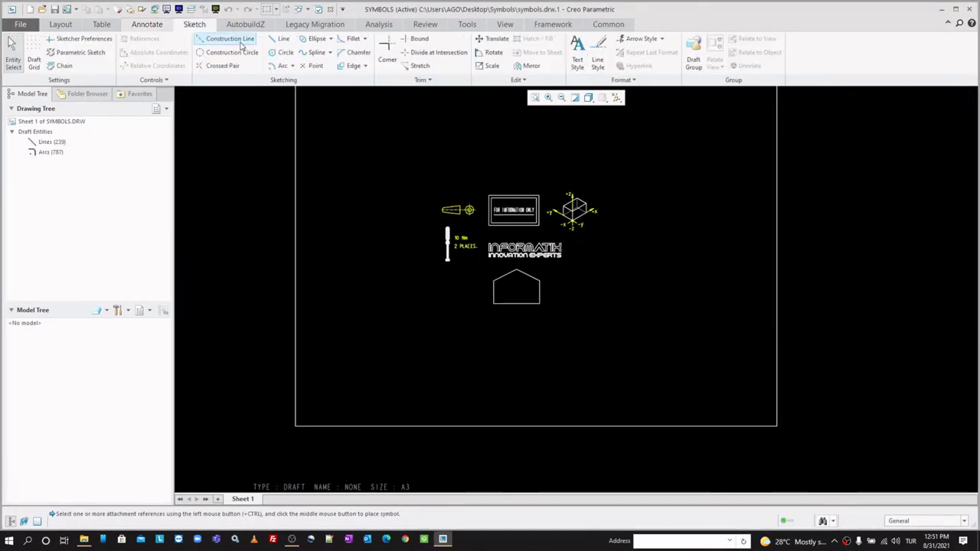
pyautogui.click(281, 40)
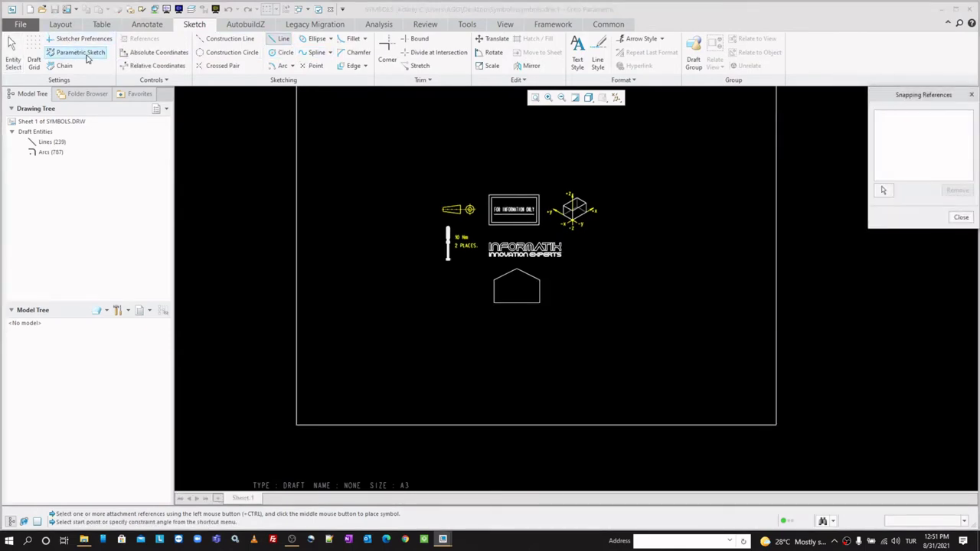
pyautogui.click(664, 341)
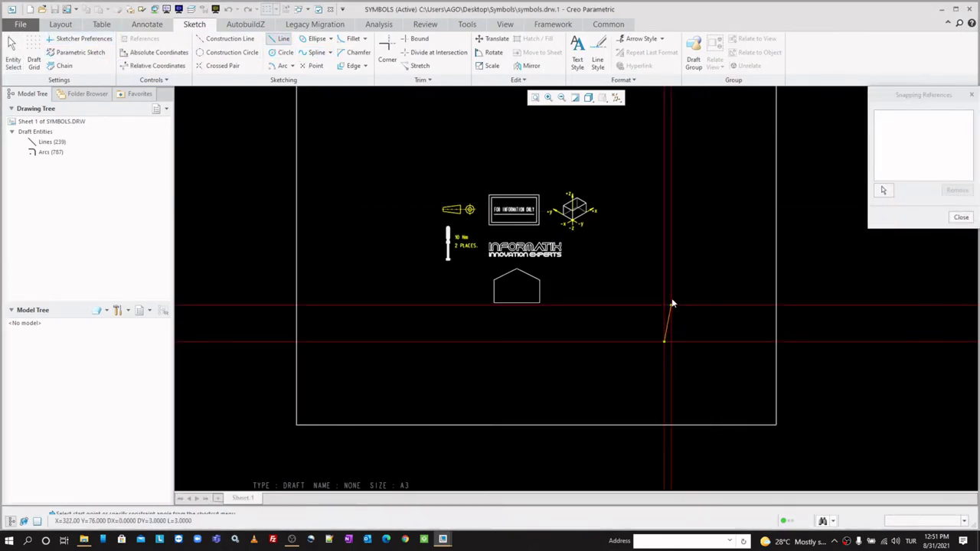
pyautogui.click(671, 301)
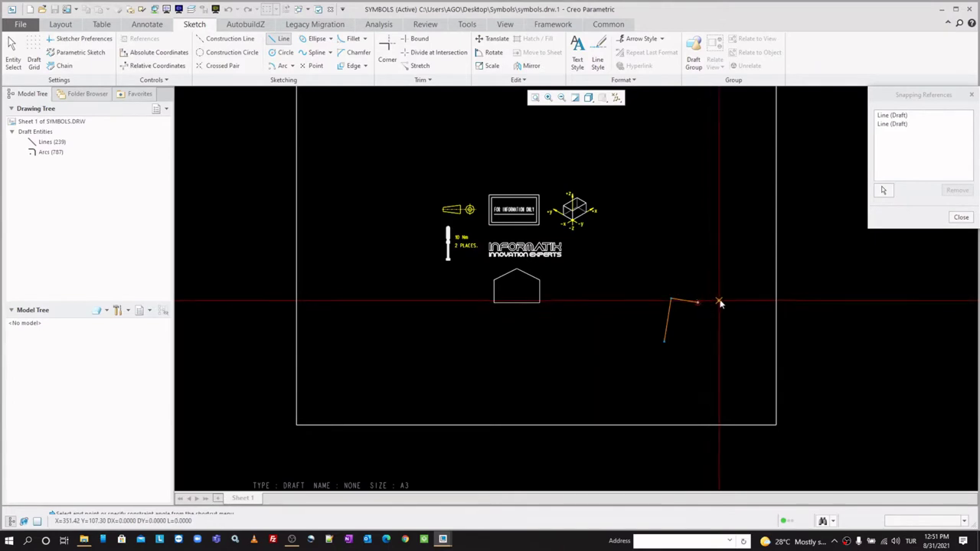
pyautogui.click(694, 330)
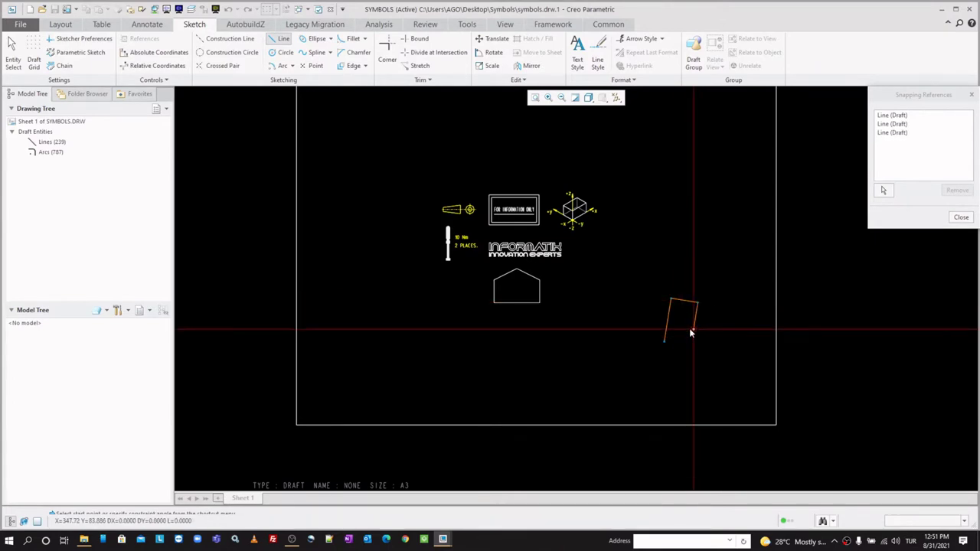
pyautogui.click(670, 346)
pyautogui.middleClick(781, 282)
pyautogui.scroll(2, 758, 295)
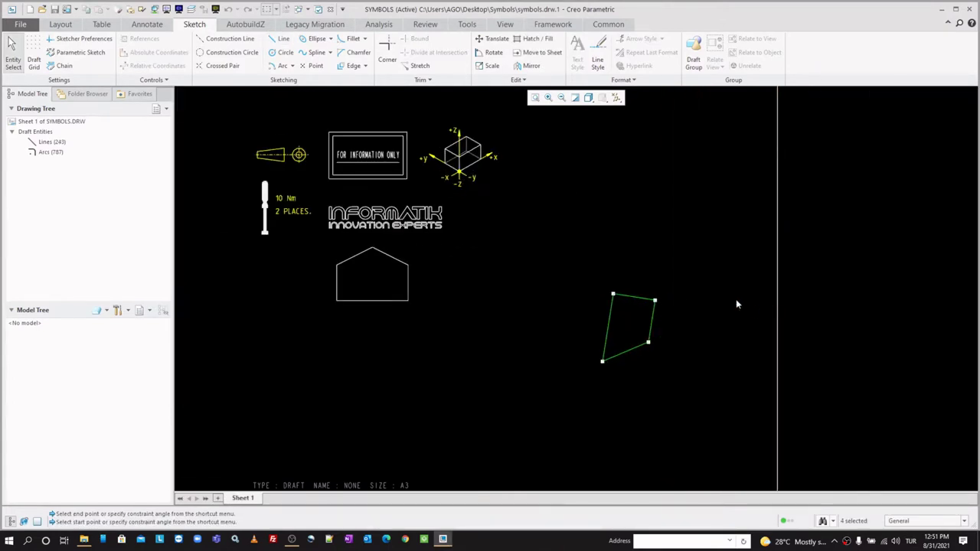
pyautogui.click(146, 24)
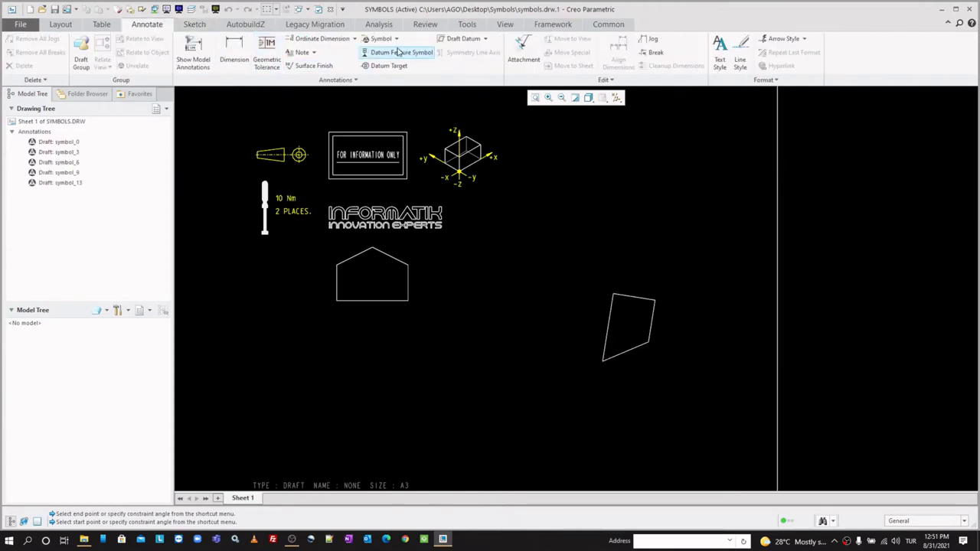
pyautogui.click(386, 39)
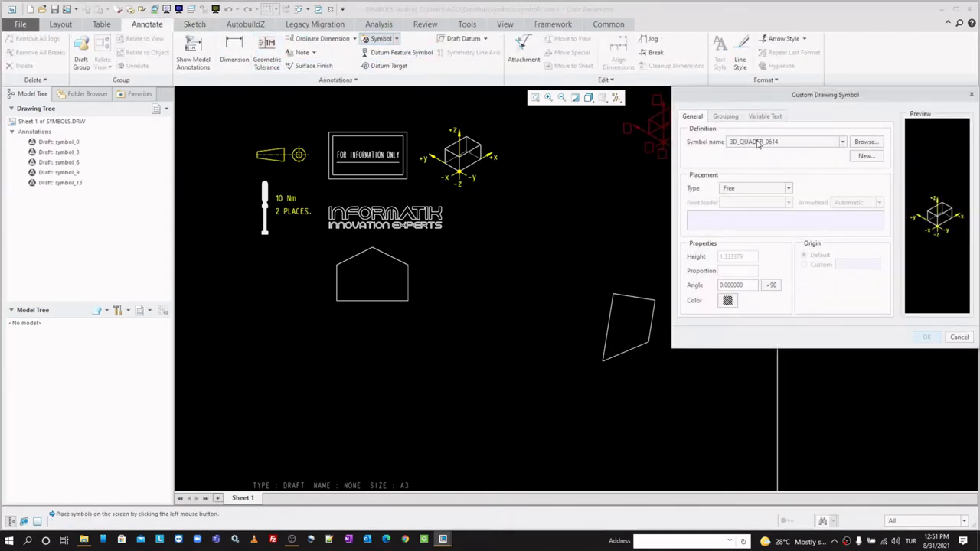
pyautogui.click(758, 142)
pyautogui.click(736, 162)
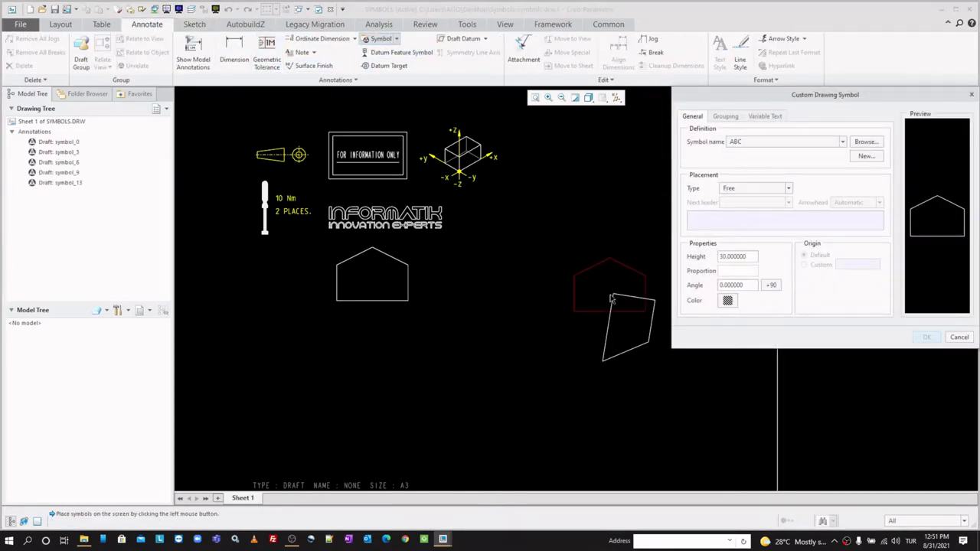
pyautogui.click(755, 188)
pyautogui.click(750, 215)
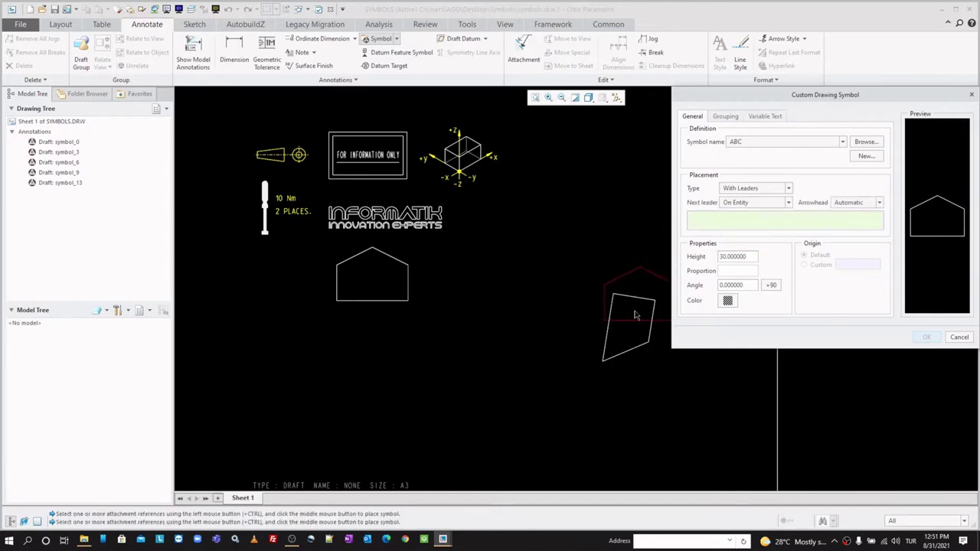
pyautogui.click(602, 361)
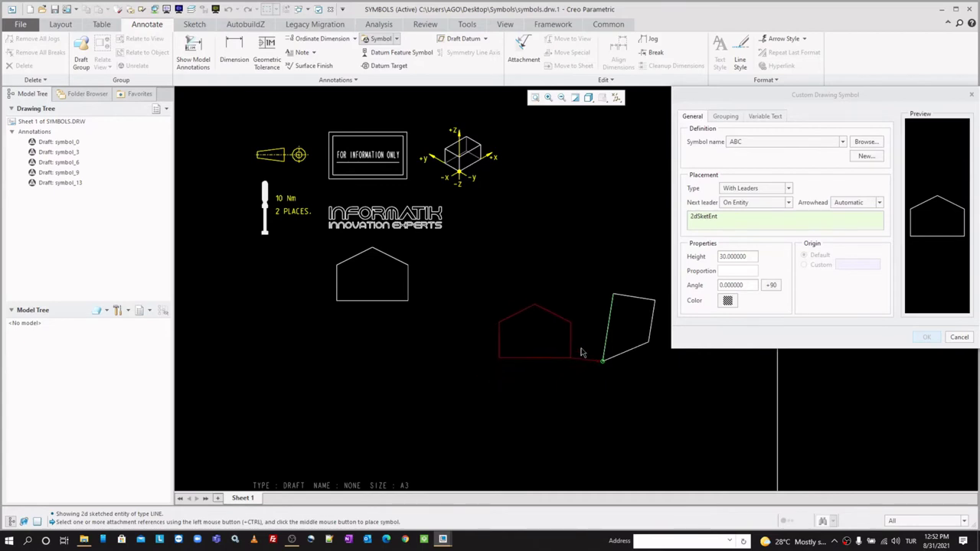
pyautogui.click(959, 338)
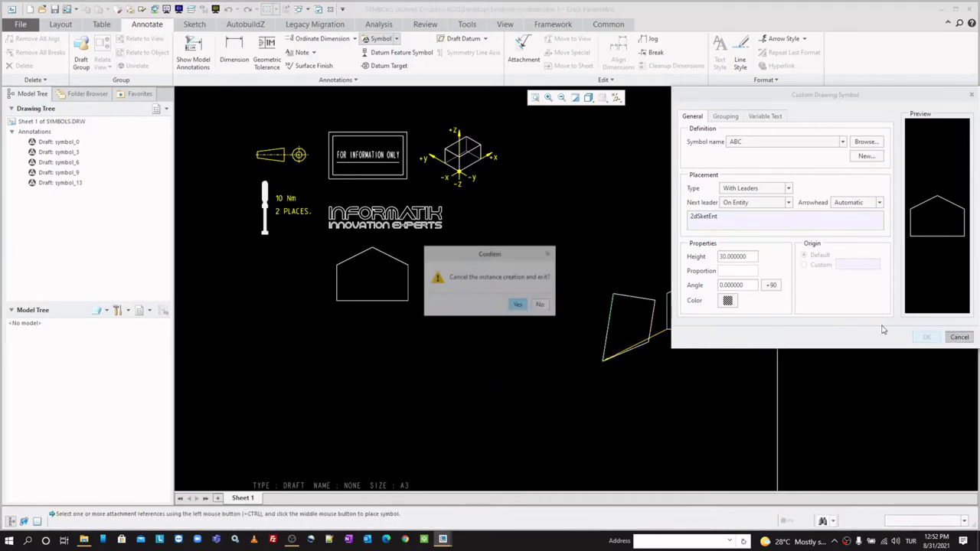
pyautogui.click(515, 308)
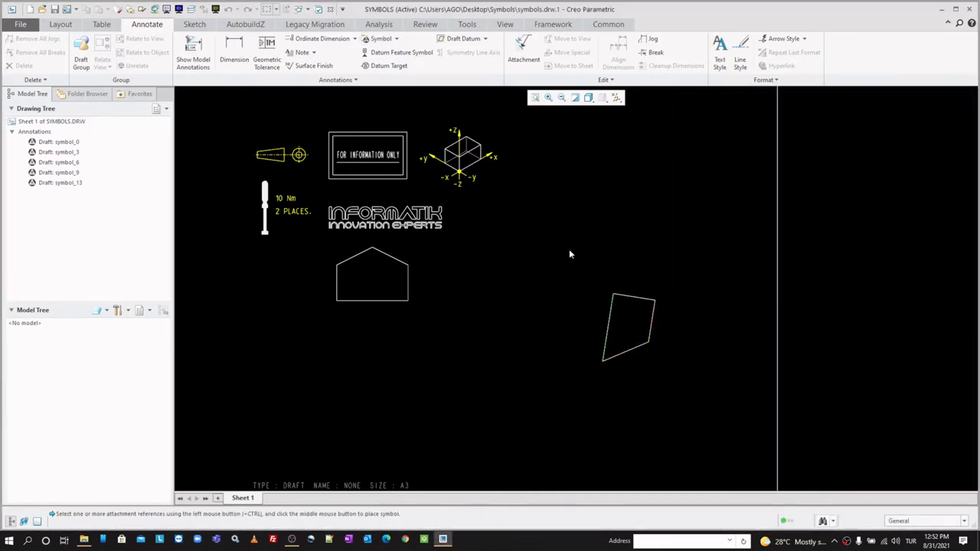
# Redefine the ABC symbol from the Symbol Gallery and start inserting a note.
pyautogui.click(396, 38)
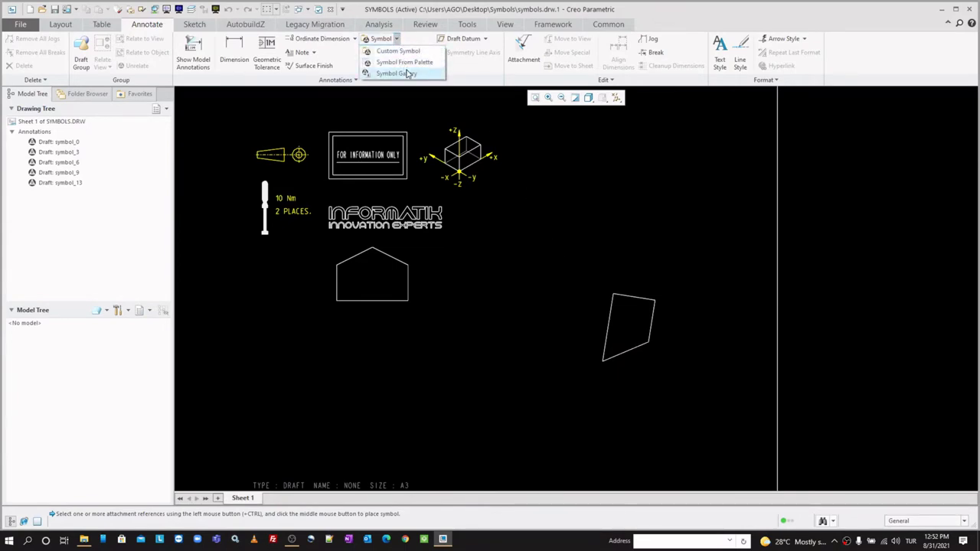
pyautogui.click(394, 73)
pyautogui.click(944, 127)
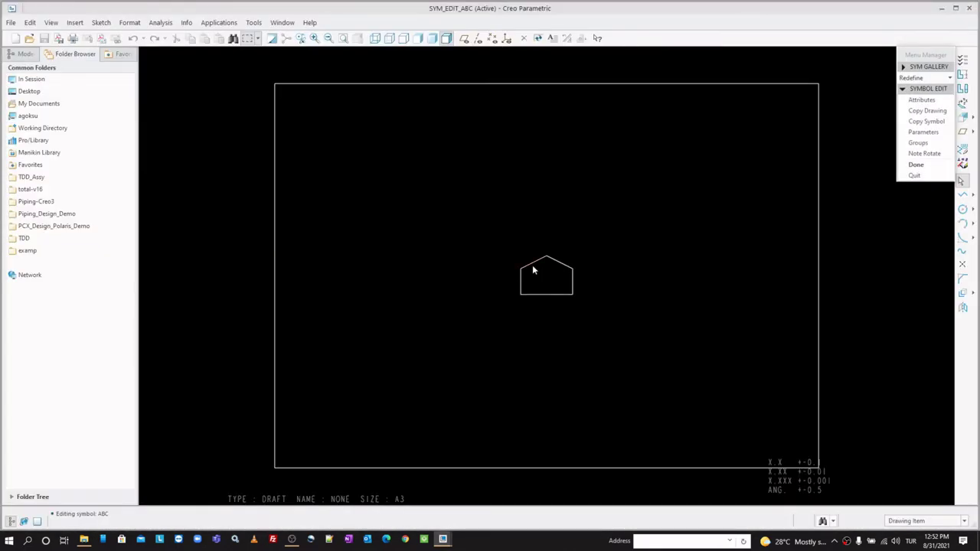
pyautogui.scroll(-2, 568, 268)
pyautogui.scroll(-1, 552, 305)
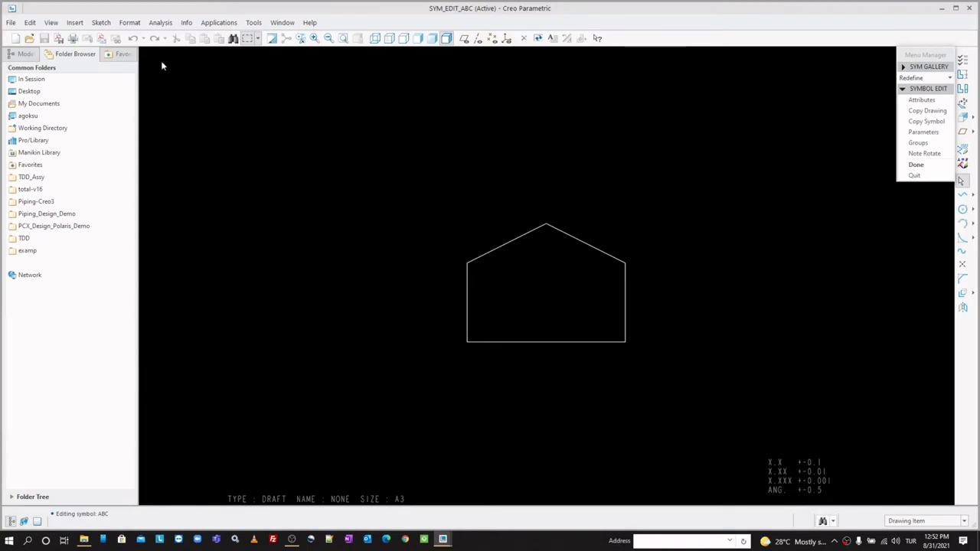
pyautogui.click(75, 22)
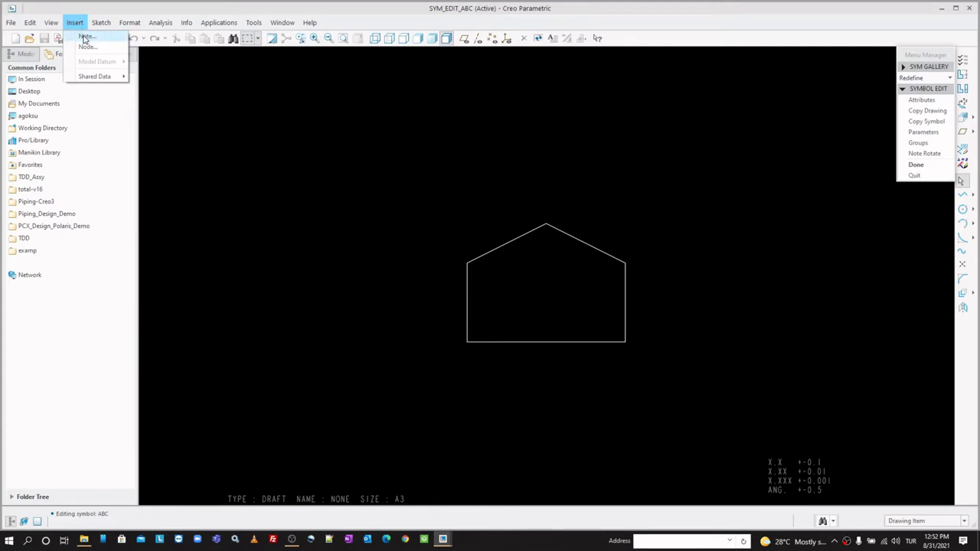
pyautogui.click(84, 36)
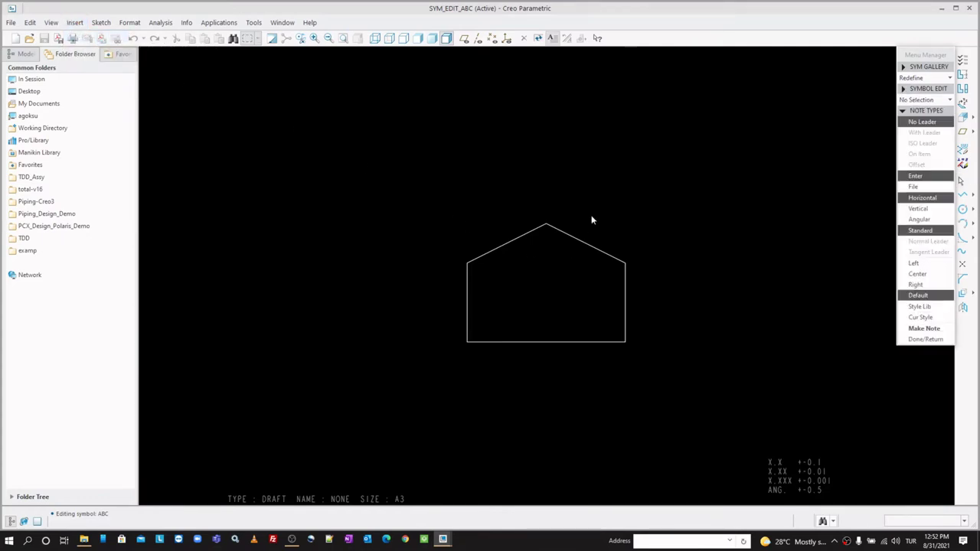
pyautogui.scroll(1, 582, 240)
# Show the draft grid behind the ABC house outline with 10-unit X&Y spacing.
pyautogui.click(51, 24)
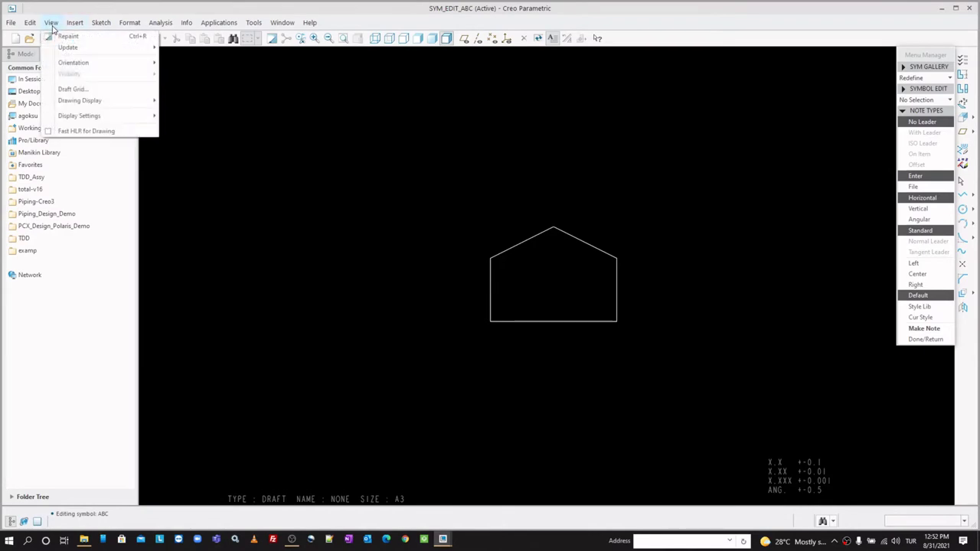
pyautogui.click(87, 90)
pyautogui.click(921, 198)
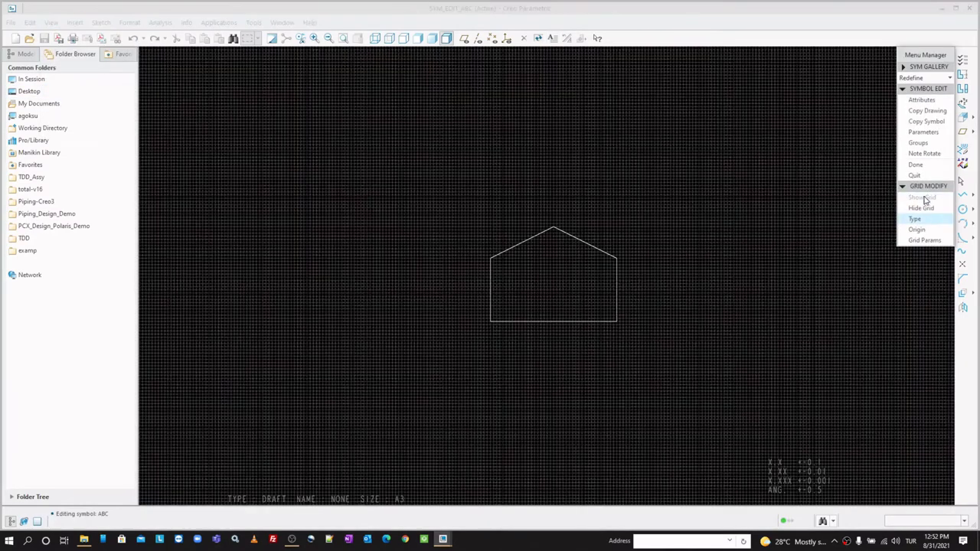
pyautogui.scroll(-1, 530, 275)
pyautogui.scroll(-1, 527, 282)
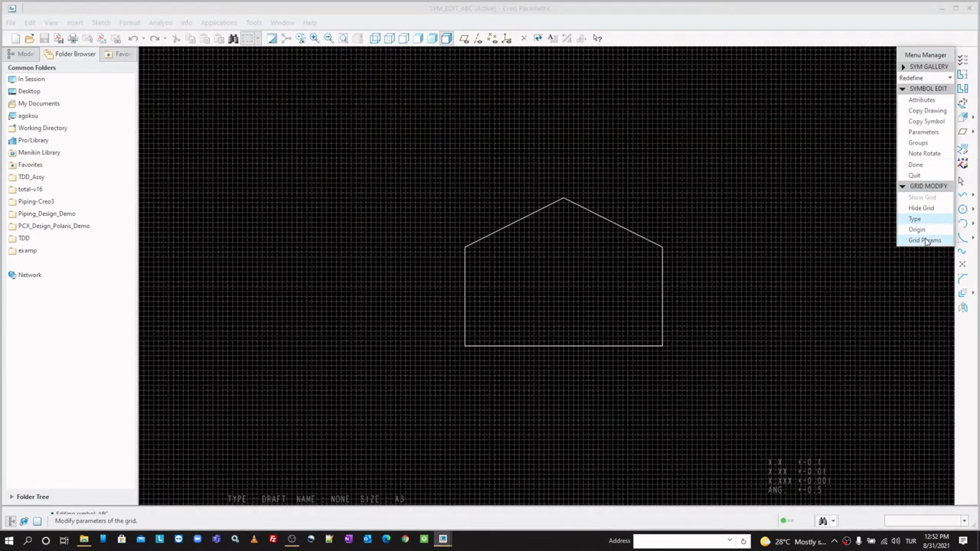
pyautogui.click(924, 240)
pyautogui.click(926, 144)
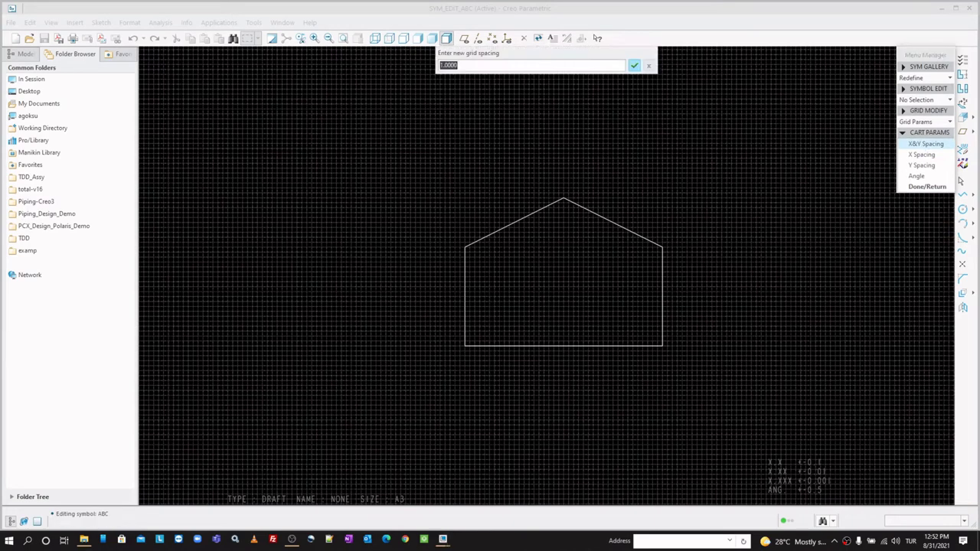
pyautogui.write('10')
pyautogui.press('Return')
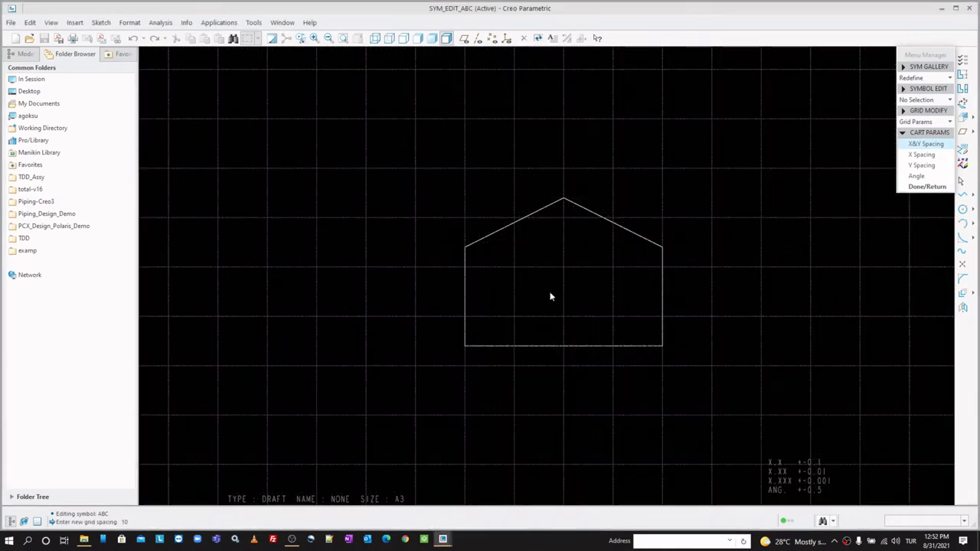
pyautogui.scroll(1, 513, 297)
pyautogui.middleClick(822, 180)
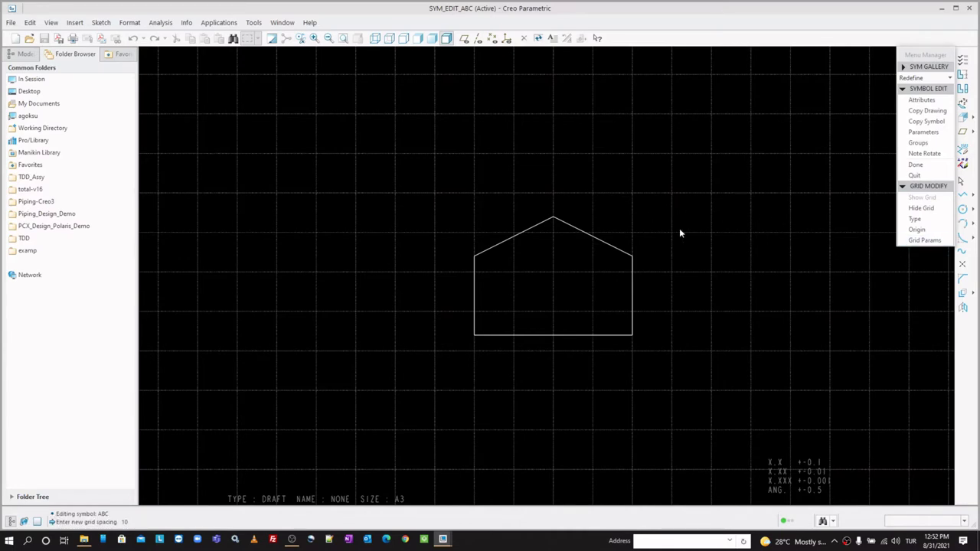
# Place a note reading \my note\ at a free point inside the ABC house outline.
pyautogui.click(74, 22)
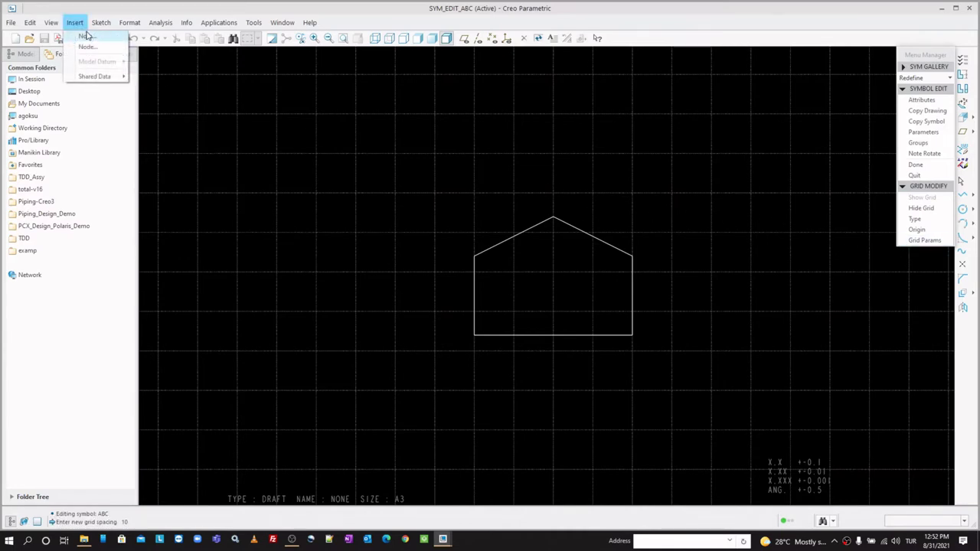
pyautogui.click(86, 37)
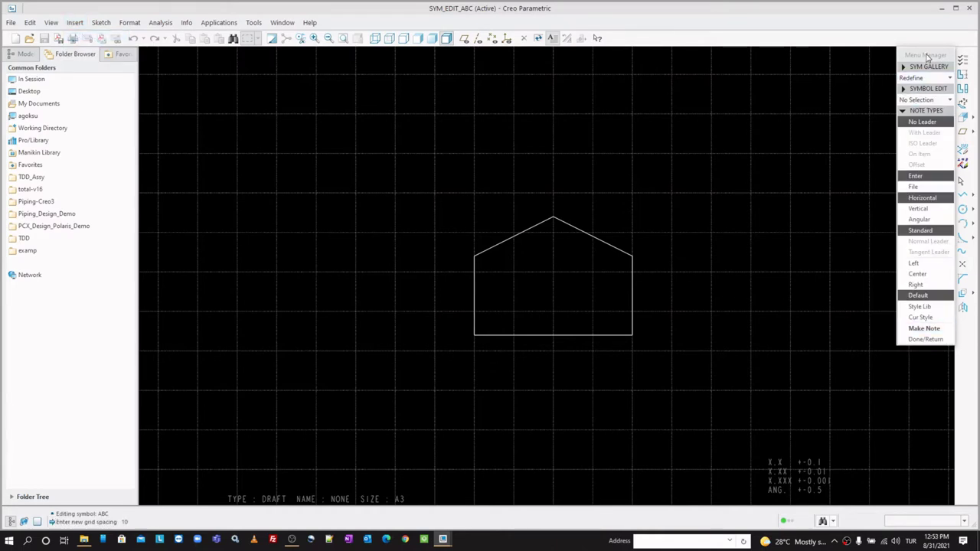
pyautogui.moveTo(927, 56); pyautogui.dragTo(869, 73)
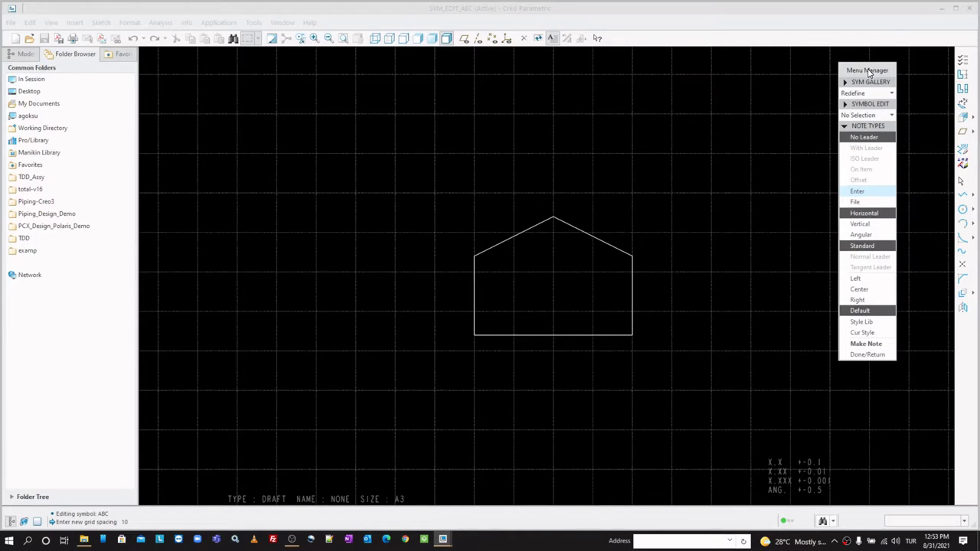
pyautogui.click(858, 346)
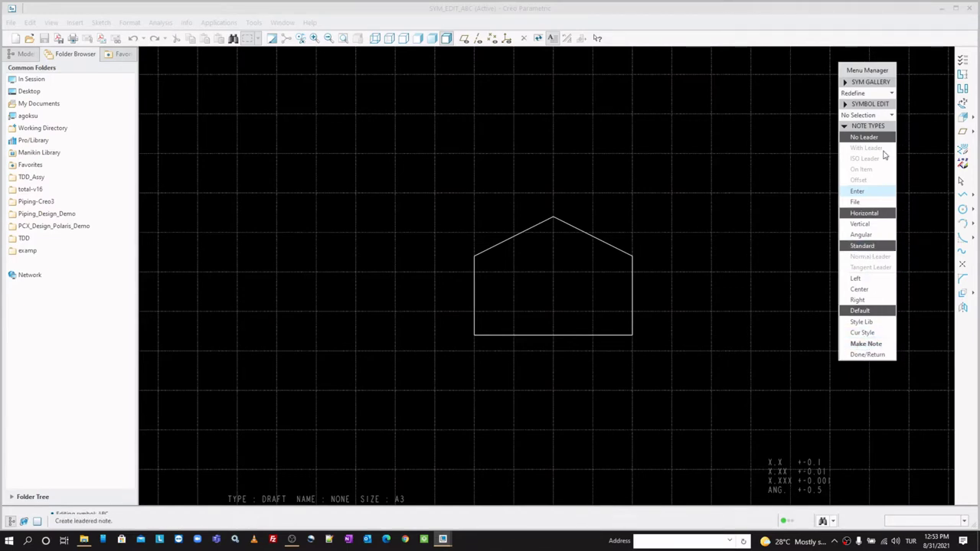
pyautogui.click(863, 346)
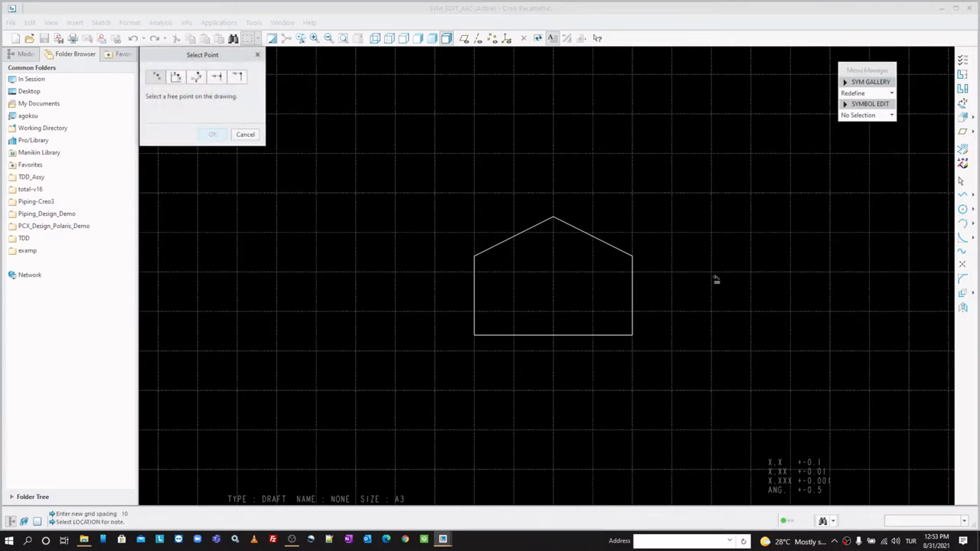
pyautogui.click(554, 316)
pyautogui.write('\\my note\\')
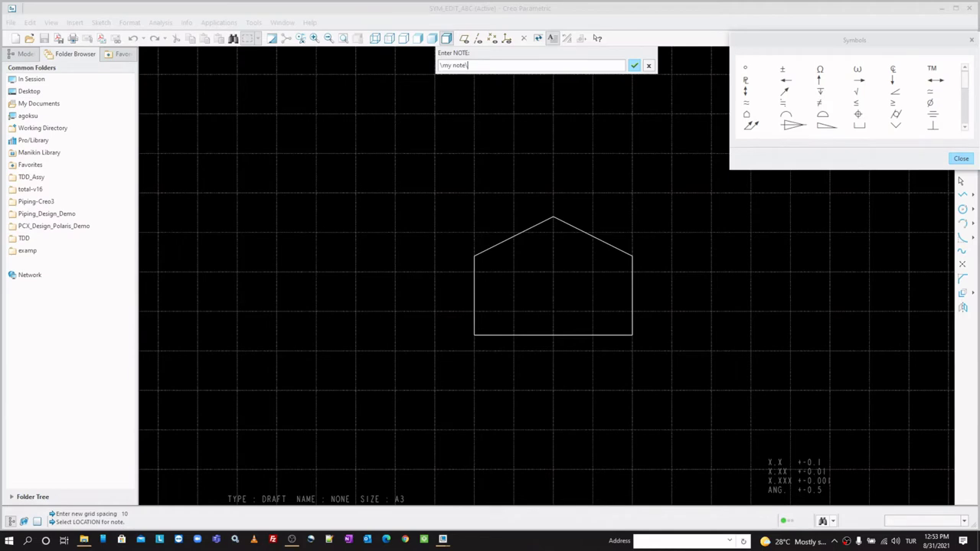
pyautogui.press('Return')
pyautogui.press('Return')
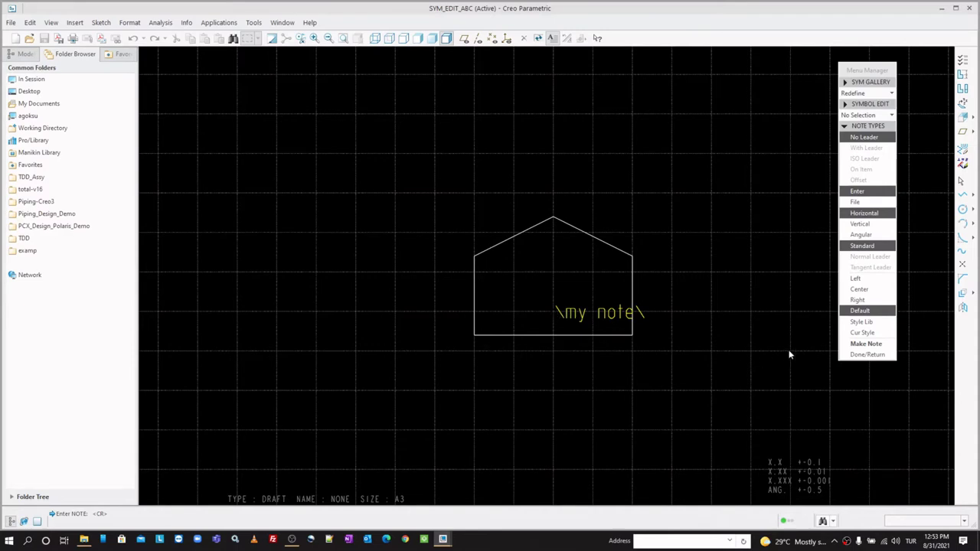
# Finish adding notes, briefly check the sketching preferences, and select the my note text.
pyautogui.click(851, 354)
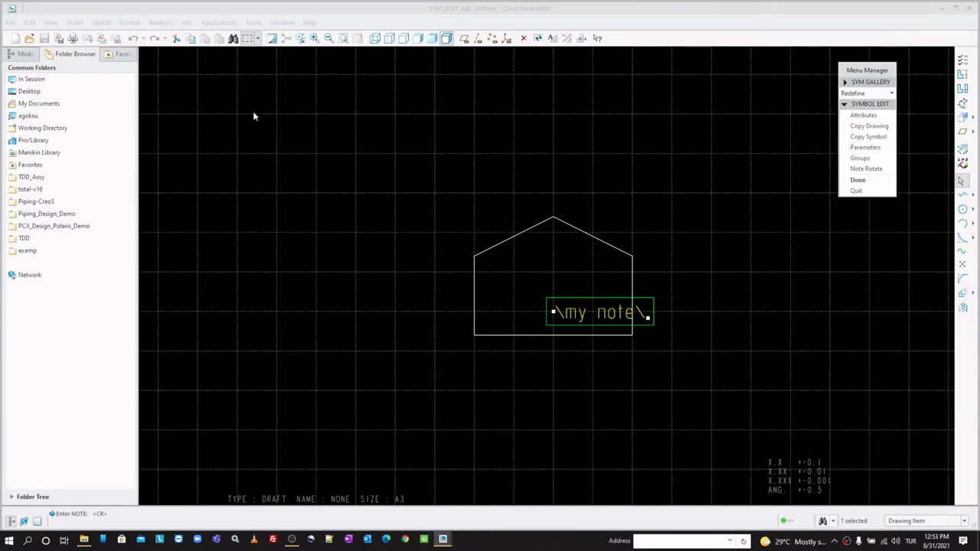
pyautogui.click(76, 23)
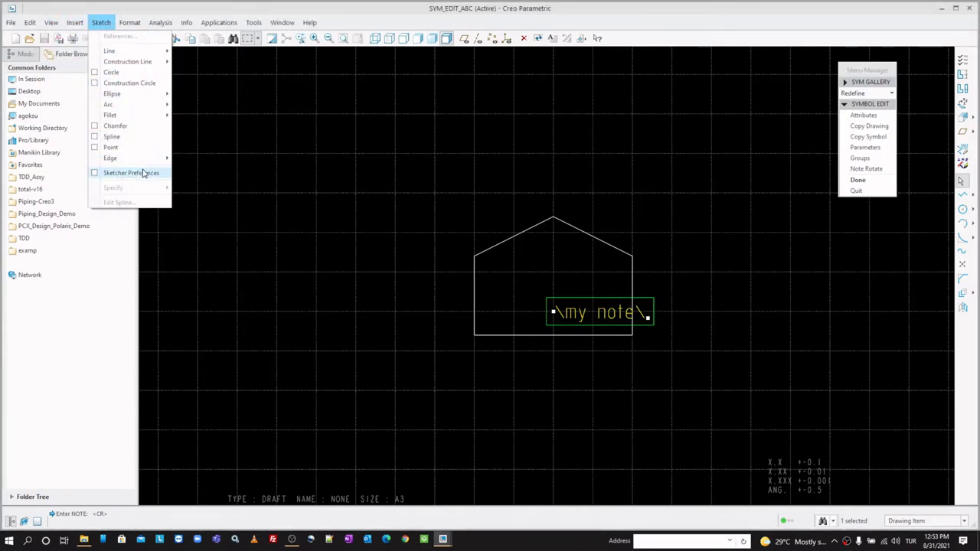
pyautogui.click(130, 173)
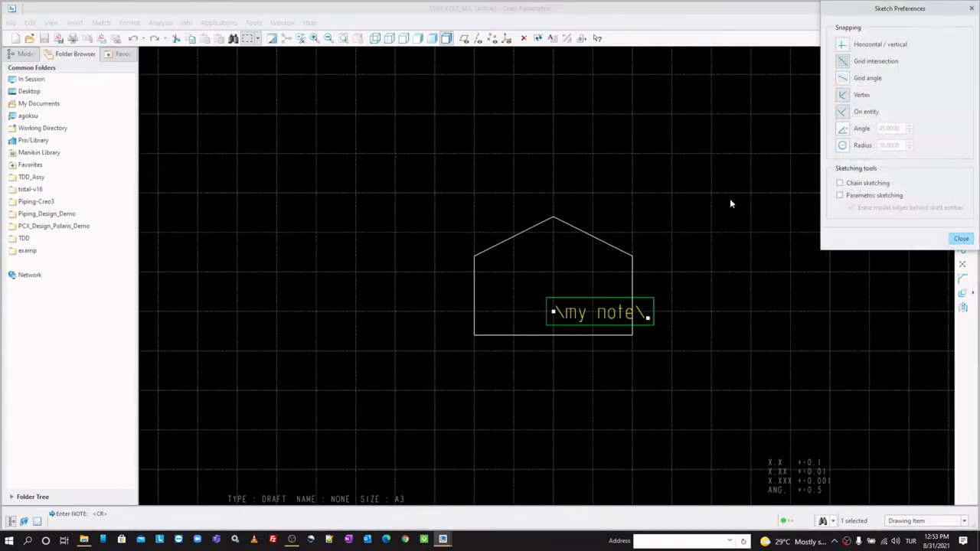
pyautogui.click(961, 240)
pyautogui.click(681, 267)
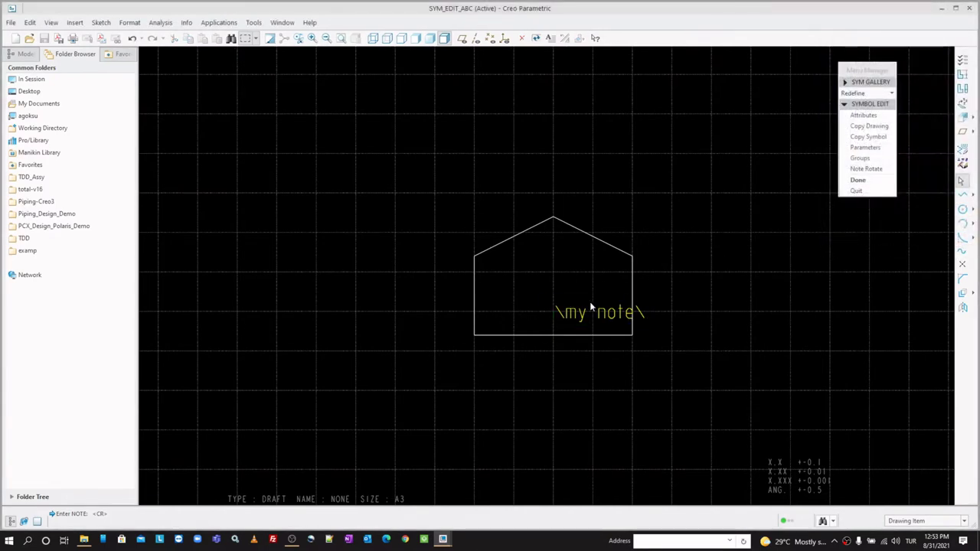
pyautogui.click(580, 314)
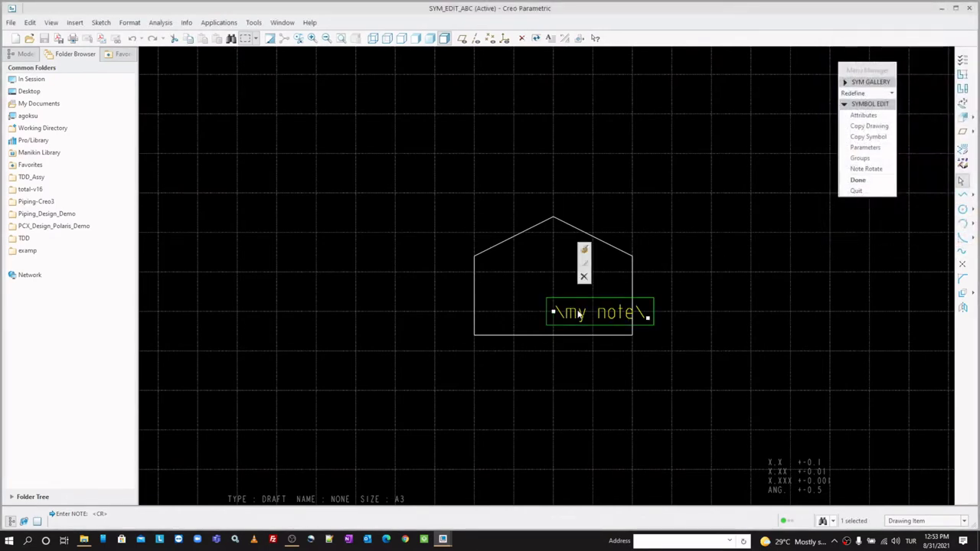
pyautogui.click(583, 312)
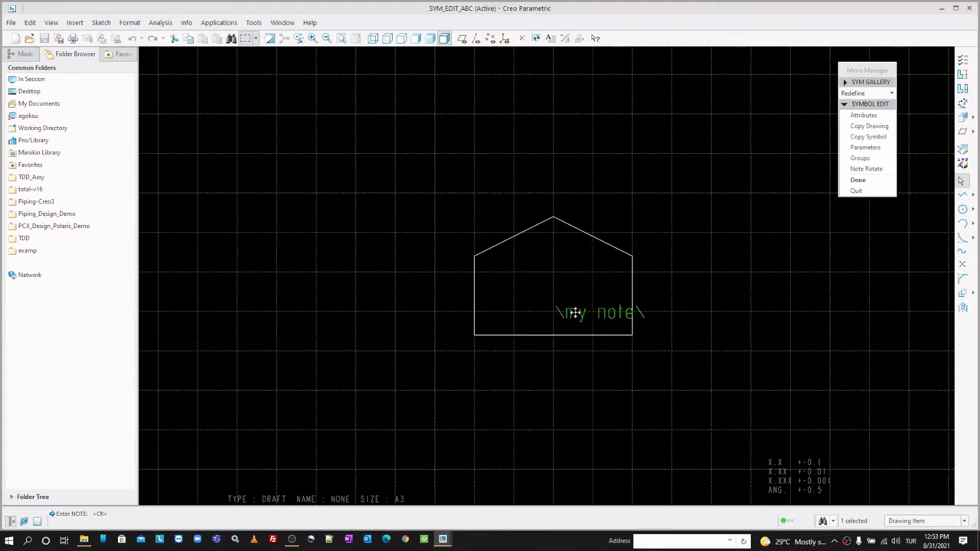
# Centre the \my note\ text horizontally and set its text height to 4.5.
pyautogui.doubleClick(620, 308)
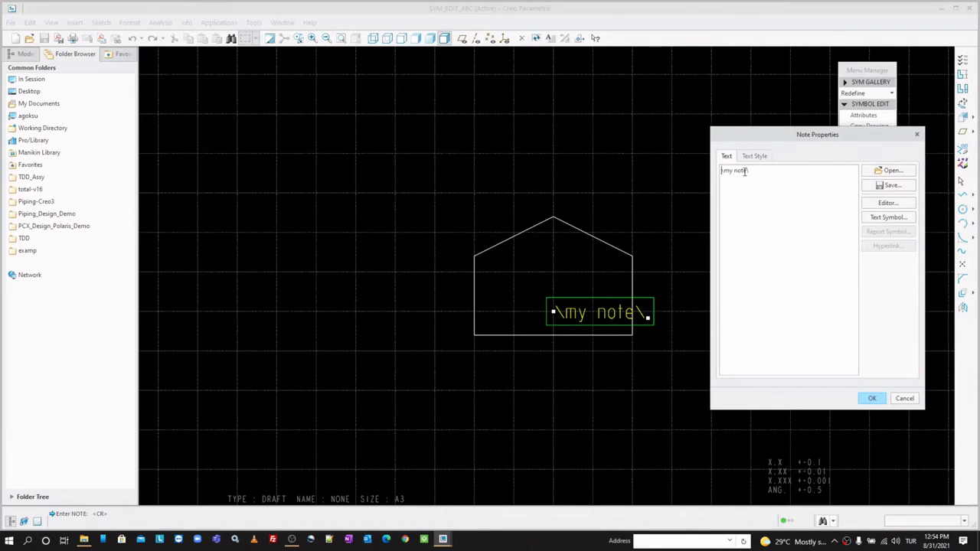
pyautogui.moveTo(748, 172); pyautogui.dragTo(733, 174)
pyautogui.click(752, 158)
pyautogui.click(751, 159)
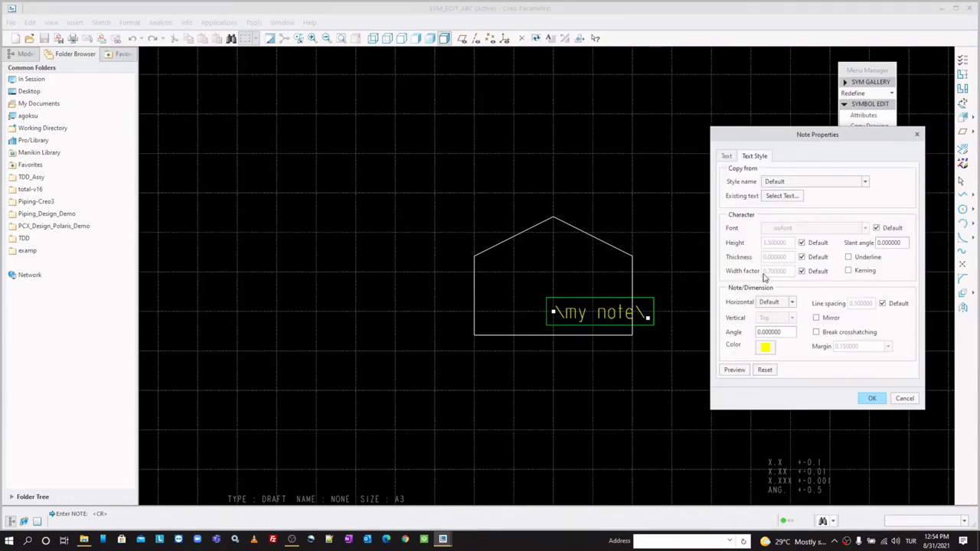
pyautogui.click(777, 303)
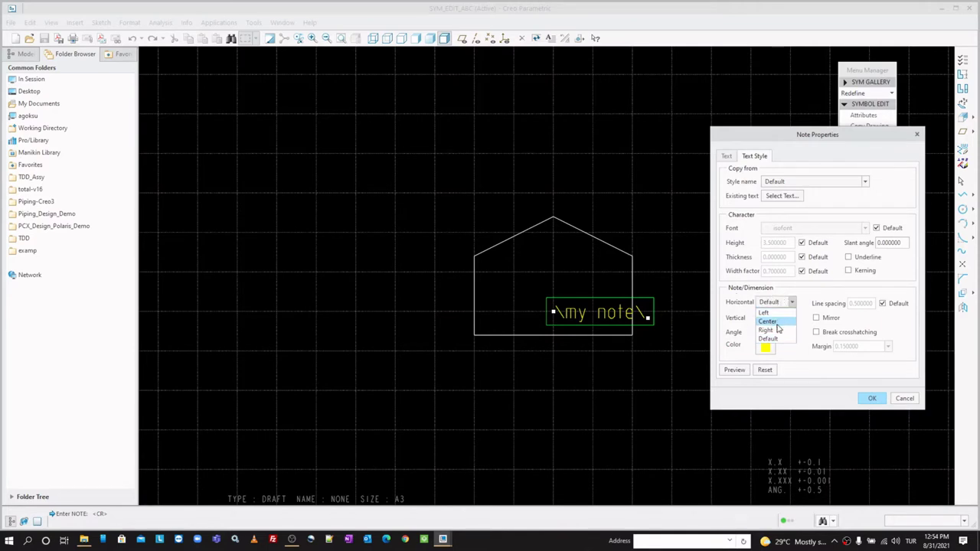
pyautogui.click(777, 322)
pyautogui.click(745, 374)
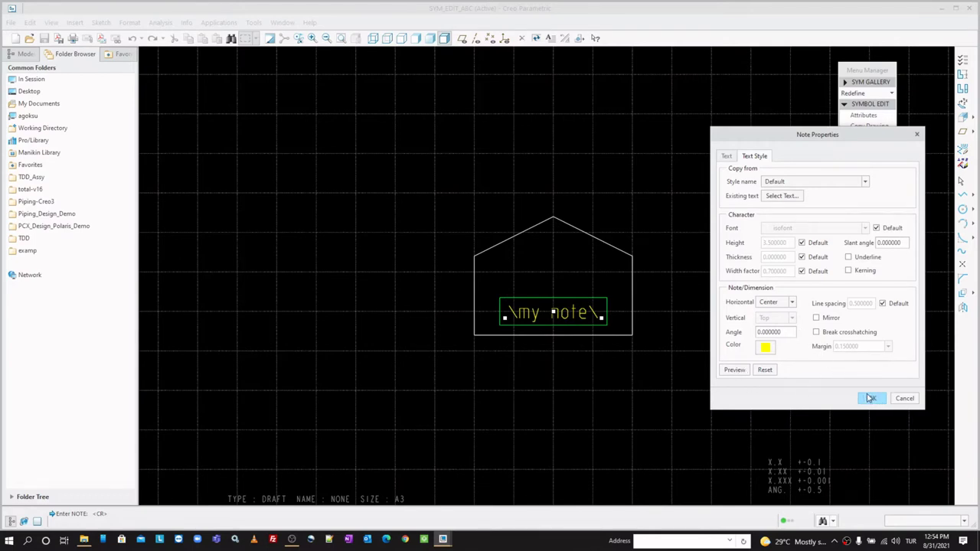
pyautogui.click(801, 242)
pyautogui.doubleClick(793, 243)
pyautogui.write('4.5')
pyautogui.click(735, 370)
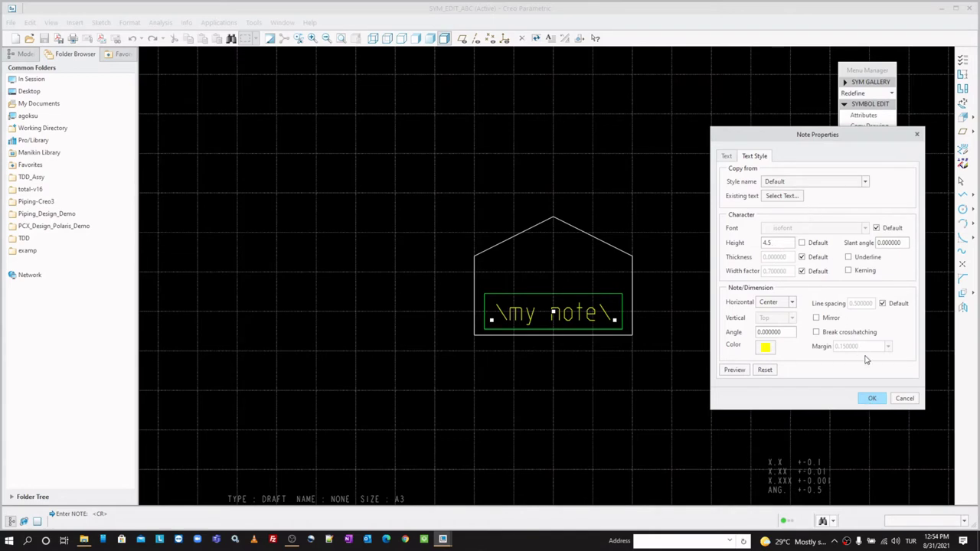
pyautogui.click(871, 399)
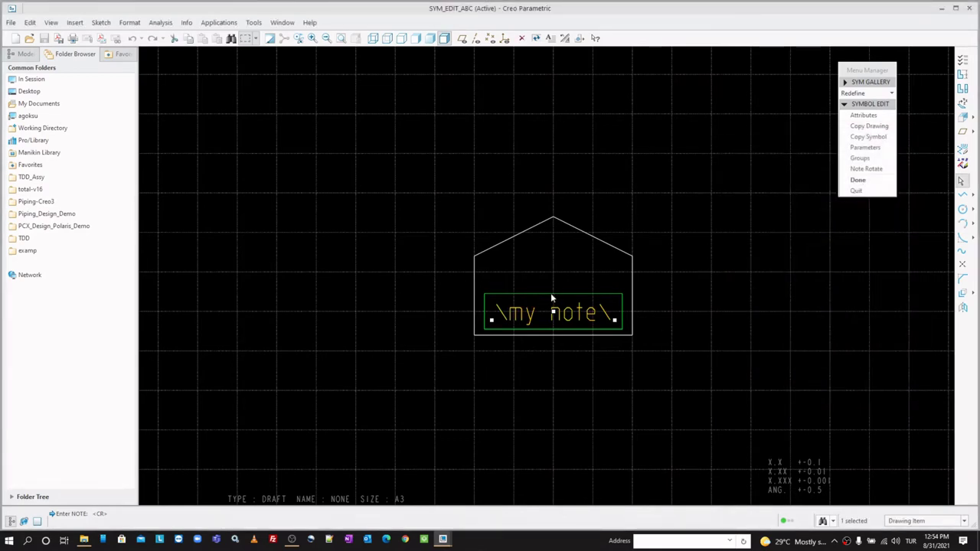
# Change the draft grid's X&Y spacing to 5.
pyautogui.moveTo(551, 307)
pyautogui.mouseDown()
pyautogui.moveTo(549, 283)
pyautogui.moveTo(552, 309)
pyautogui.mouseUp()
pyautogui.click(51, 23)
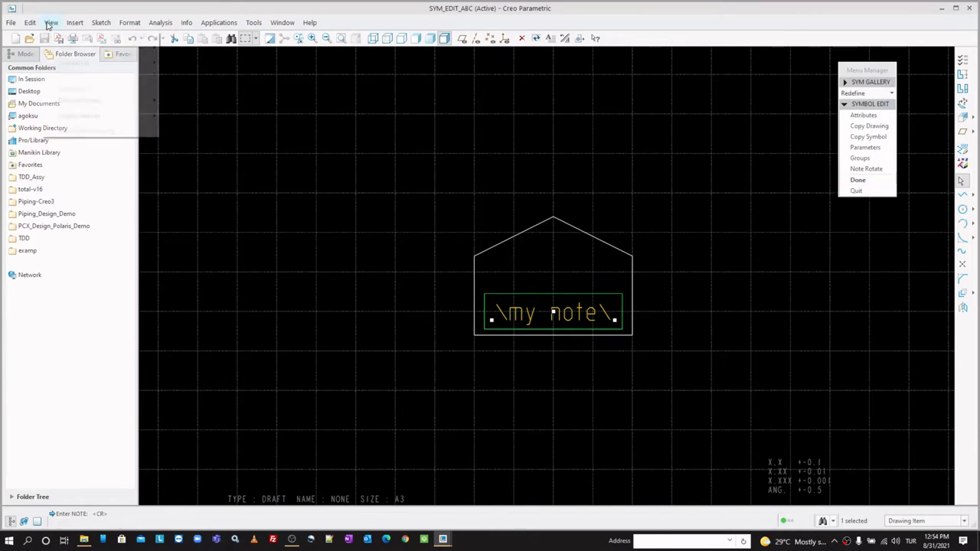
pyautogui.click(71, 89)
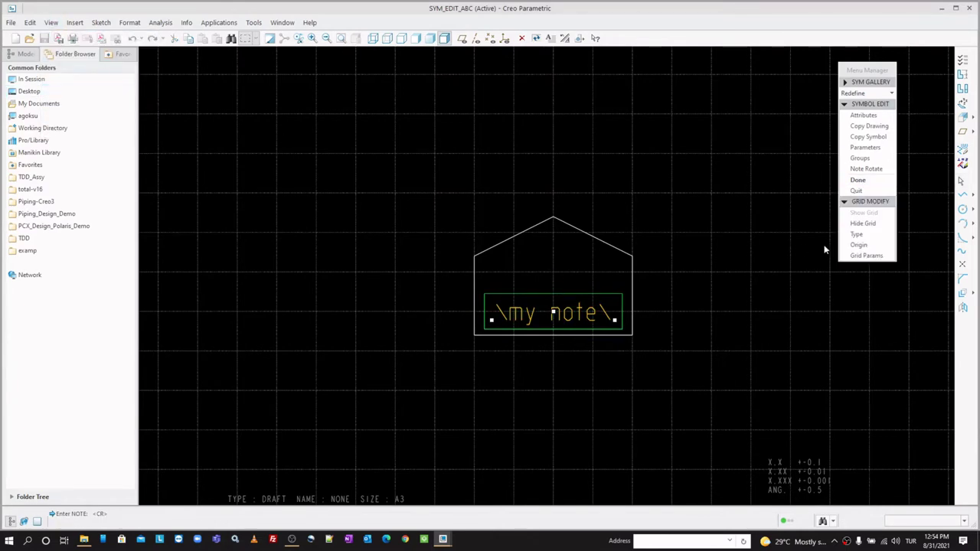
pyautogui.click(853, 250)
pyautogui.click(873, 164)
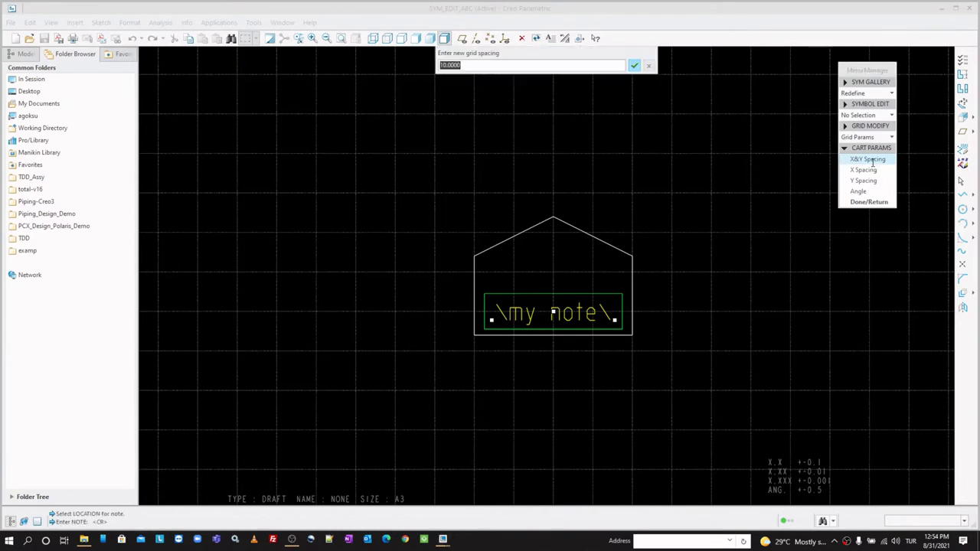
pyautogui.write('5')
pyautogui.press('Return')
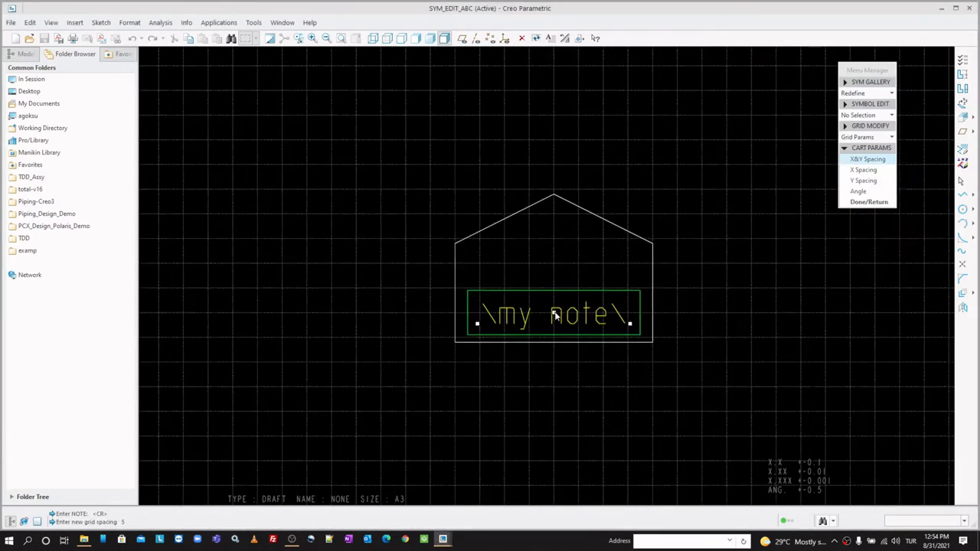
pyautogui.middleClick(684, 269)
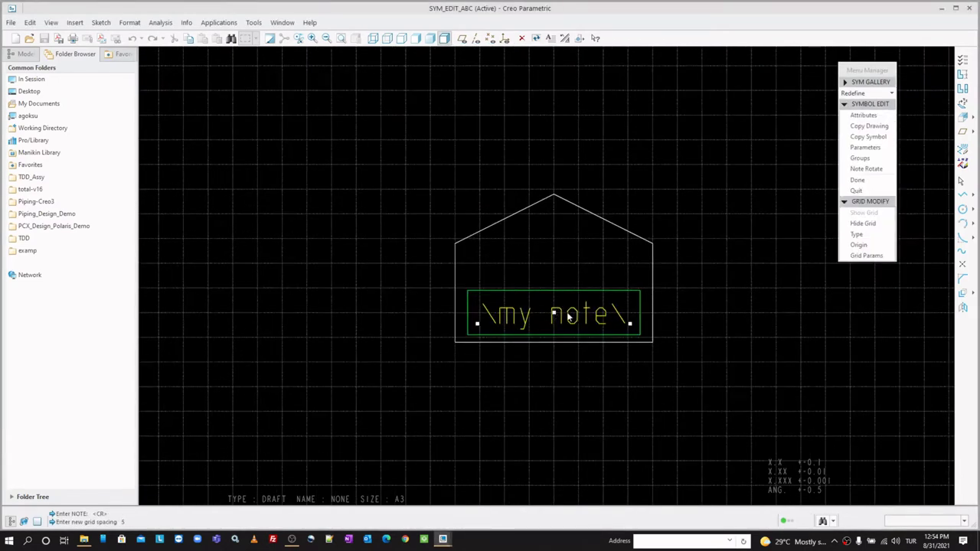
pyautogui.middleClick(717, 262)
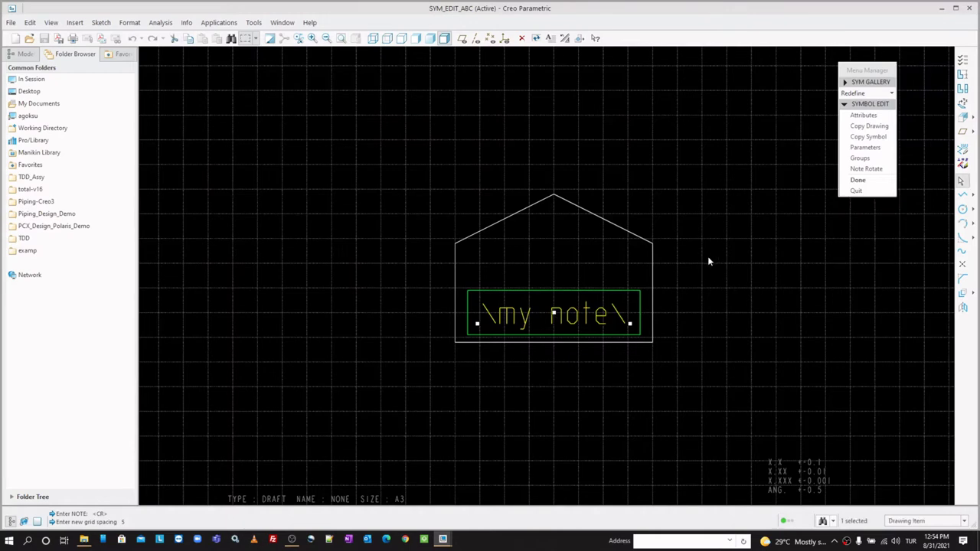
# Drag the \my note\ text up one grid step inside the house outline.
pyautogui.click(551, 291)
pyautogui.moveTo(551, 292); pyautogui.dragTo(552, 266)
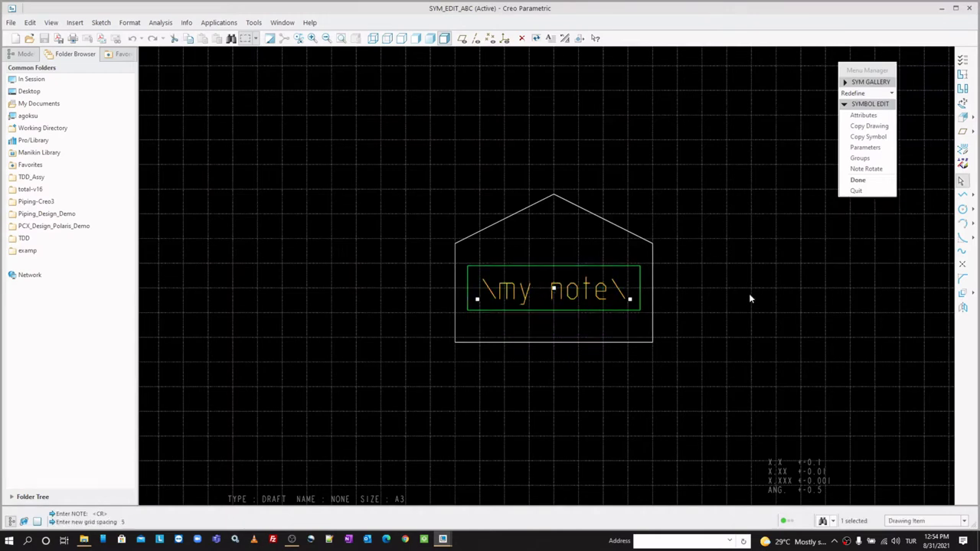
pyautogui.click(654, 299)
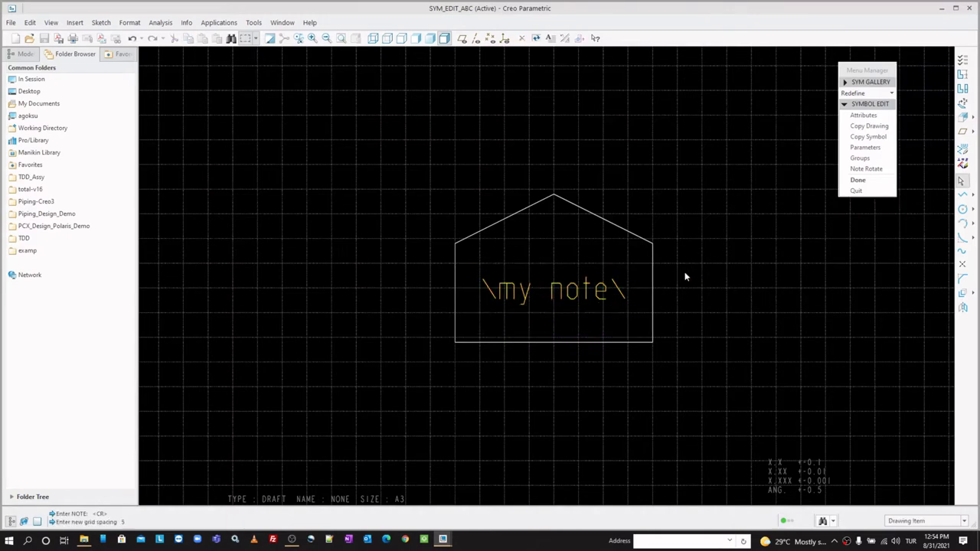
pyautogui.click(869, 115)
# Make the ABC symbol height Variable - text related, referencing the \my note\ text.
pyautogui.moveTo(444, 219); pyautogui.dragTo(308, 234, button='middle')
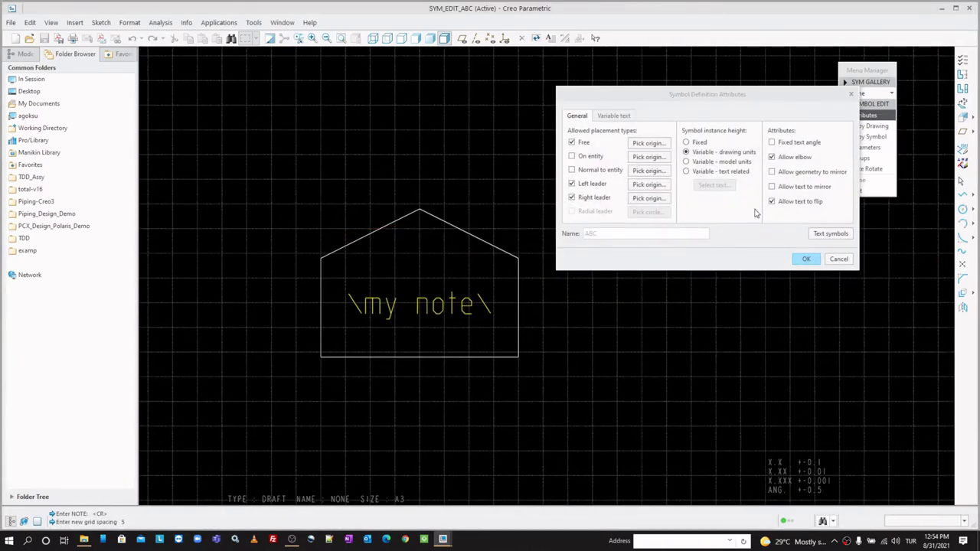
pyautogui.click(687, 171)
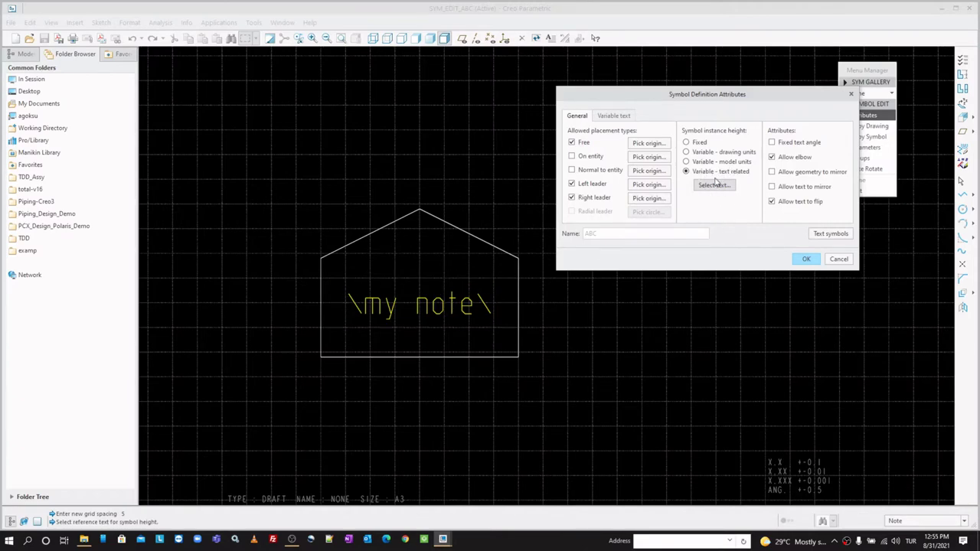
pyautogui.click(452, 312)
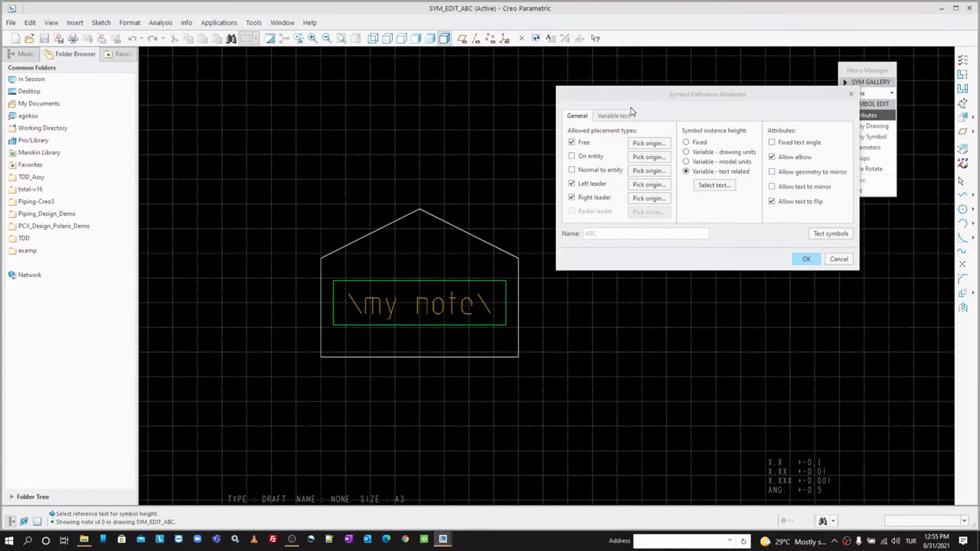
pyautogui.click(619, 116)
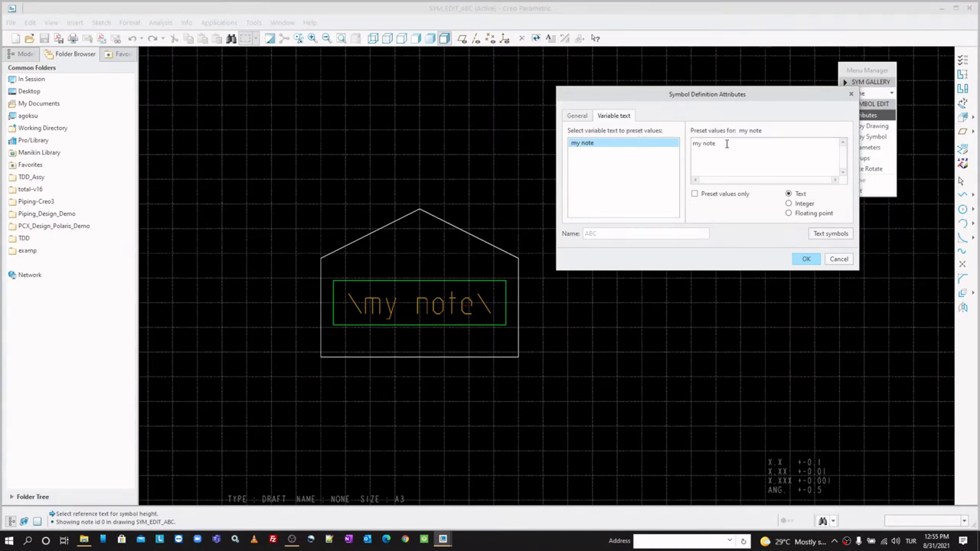
# Give \my note\ preset values 1, 2, 3 and 4 and finish redefining ABC.
pyautogui.moveTo(726, 143); pyautogui.dragTo(687, 141)
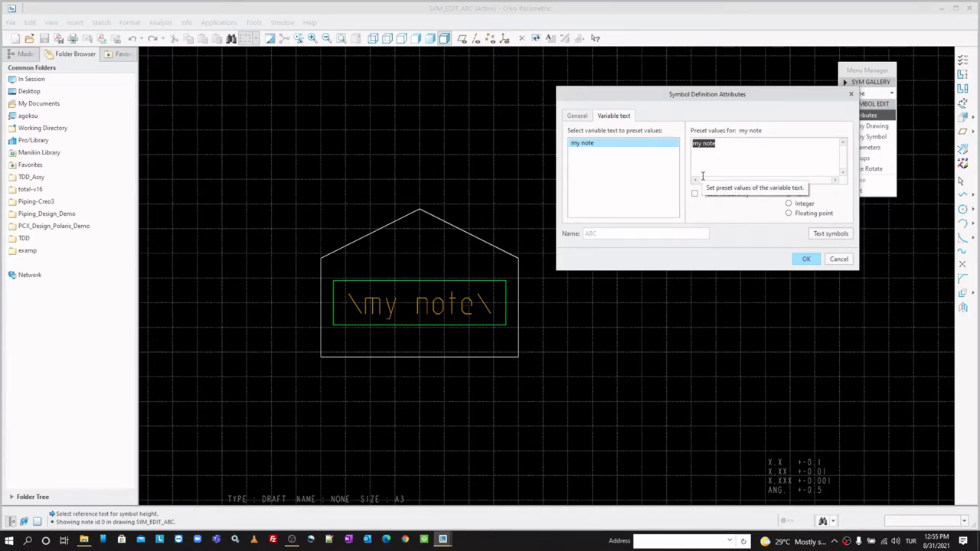
pyautogui.write('1')
pyautogui.press('Return')
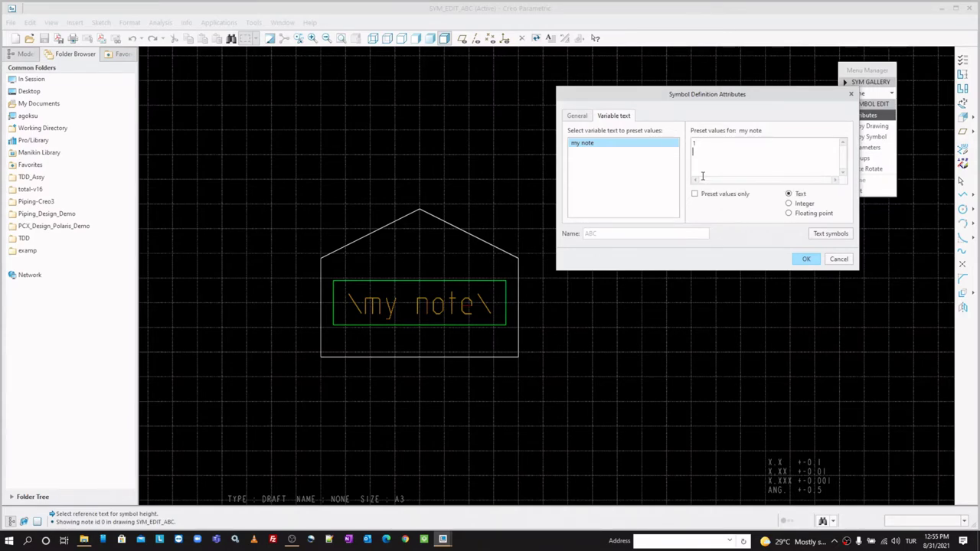
pyautogui.write('3')
pyautogui.press('Return')
pyautogui.write('4')
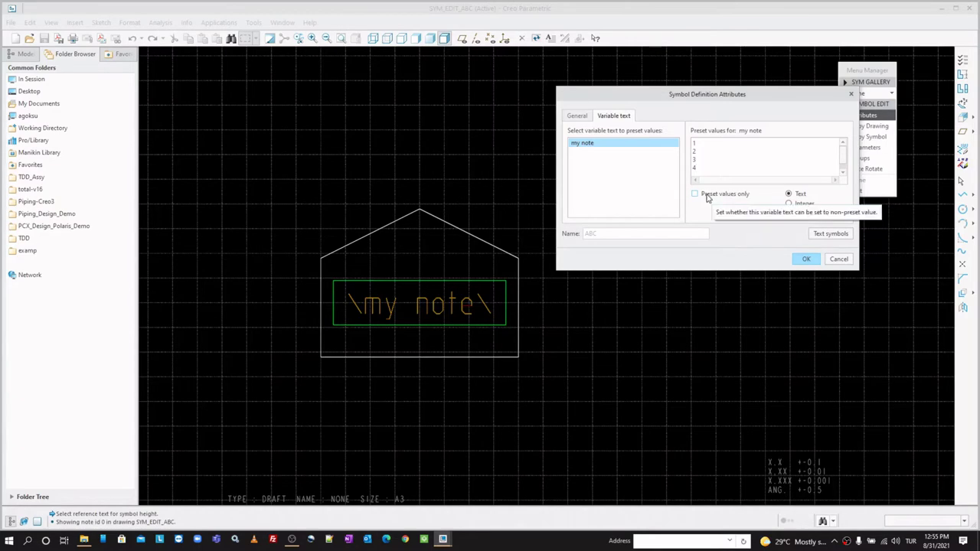
pyautogui.click(807, 260)
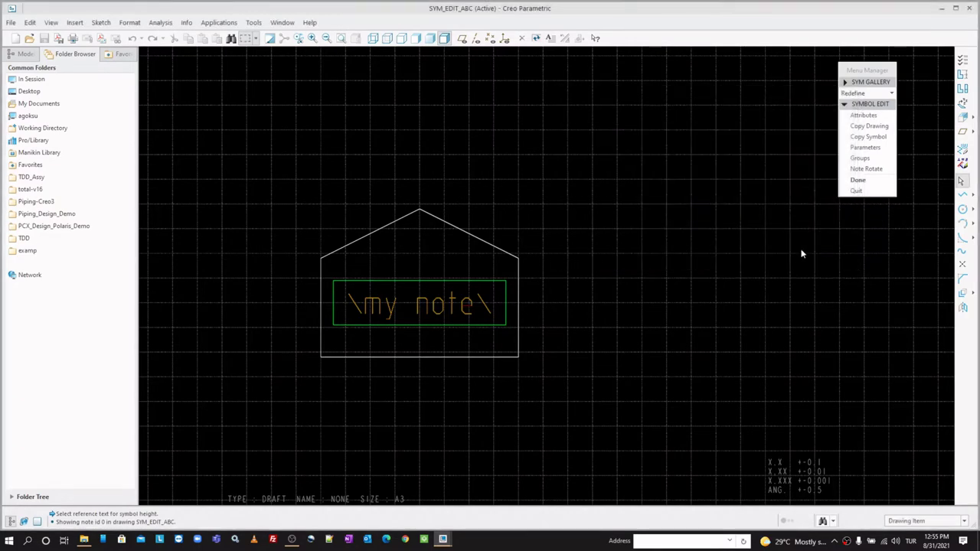
pyautogui.click(840, 191)
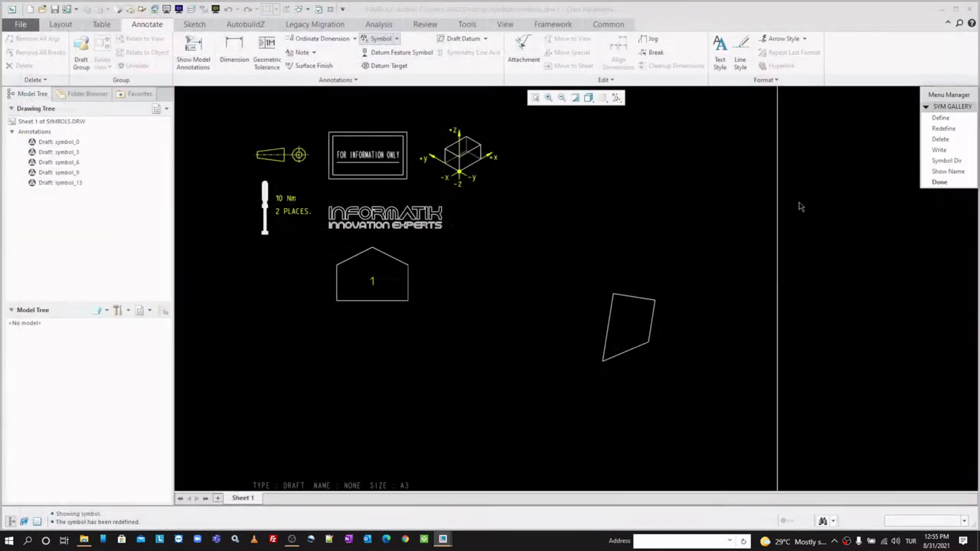
# Insert a custom ABC symbol instance on the SYMBOLS drawing.
pyautogui.middleClick(634, 204)
pyautogui.click(396, 40)
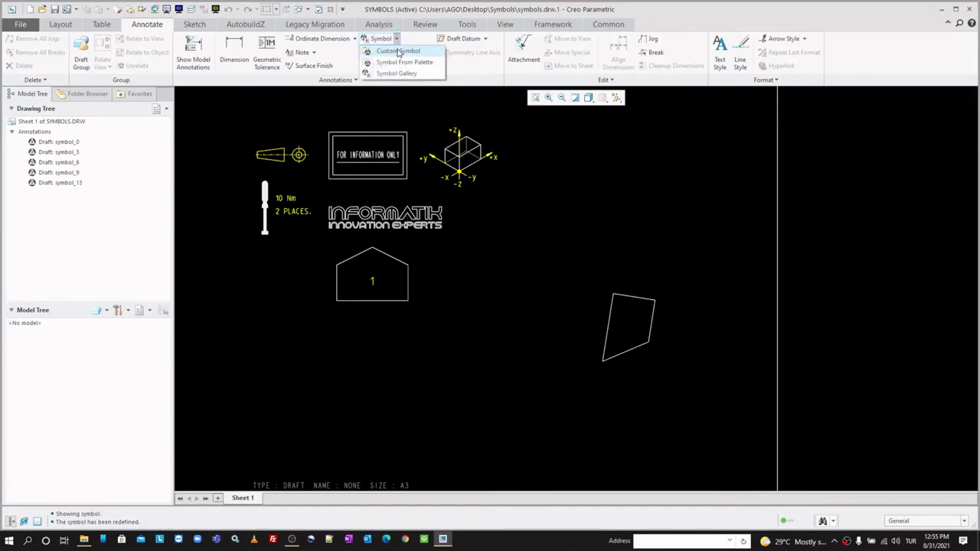
pyautogui.click(386, 52)
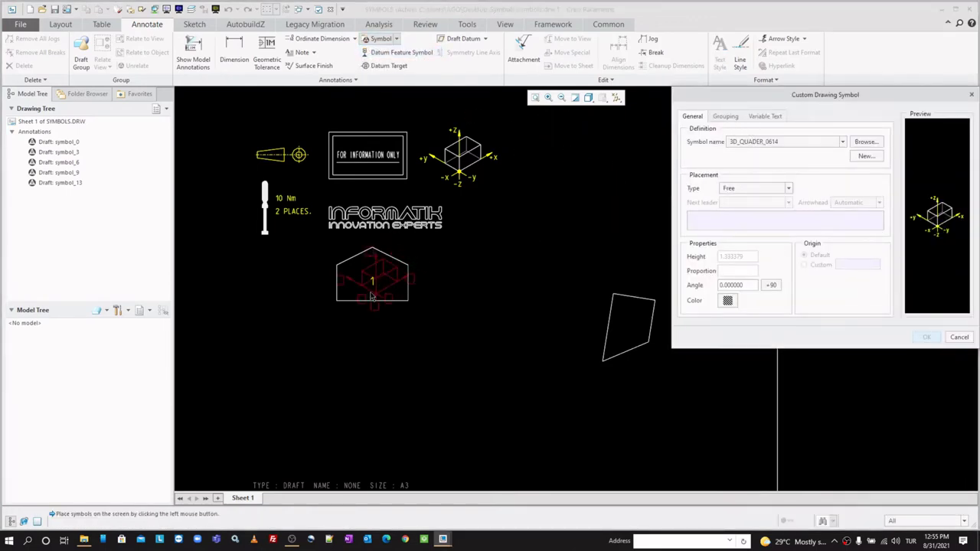
pyautogui.click(741, 143)
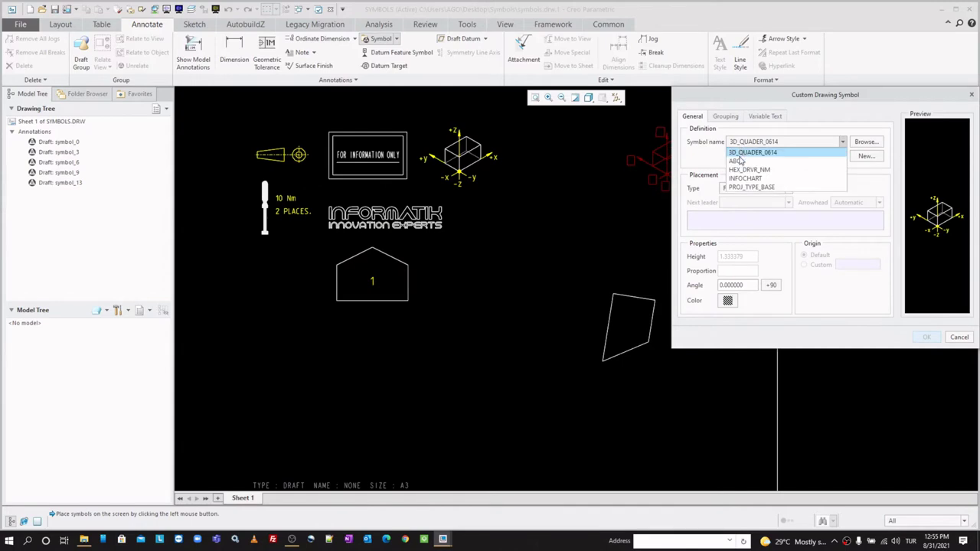
pyautogui.click(740, 162)
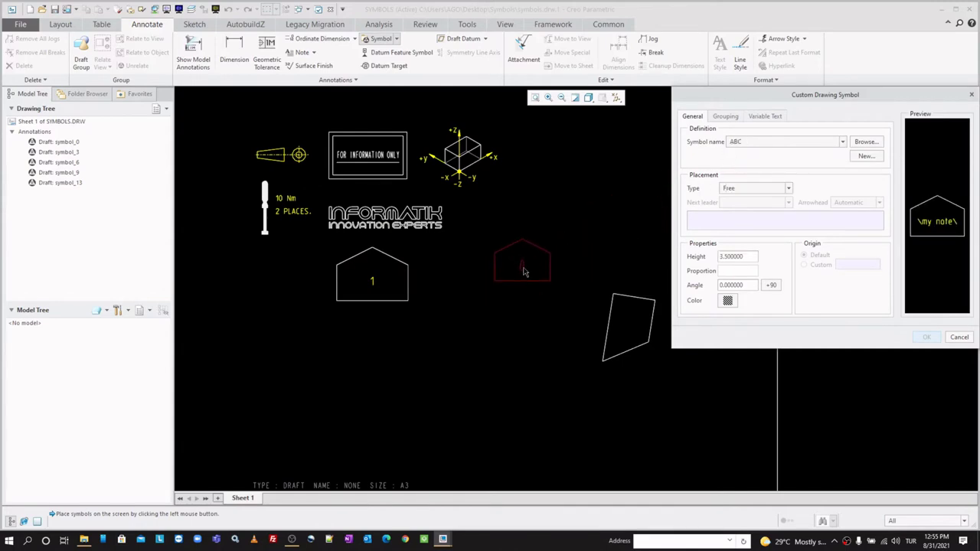
pyautogui.click(531, 269)
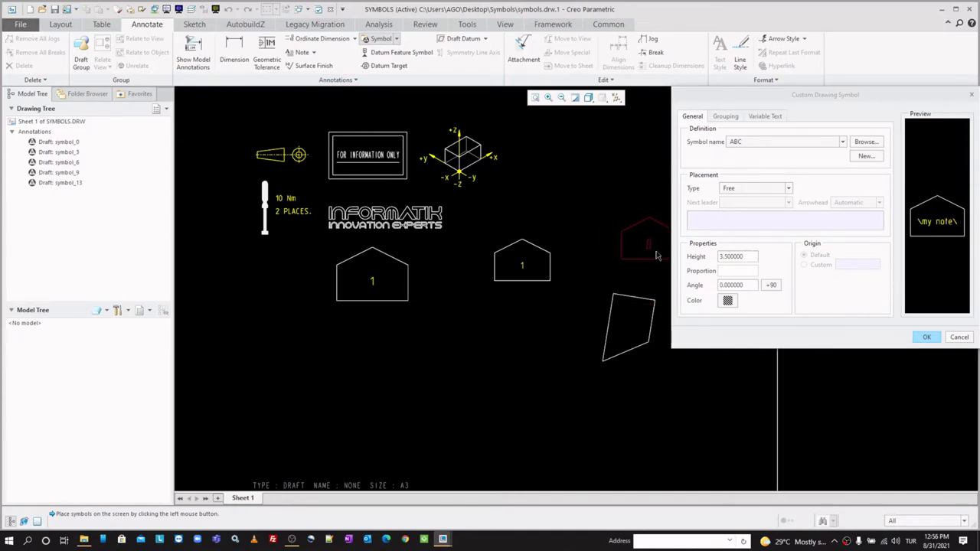
# Change the symbol height to 5 and place another ABC instance lower on the sheet.
pyautogui.doubleClick(731, 257)
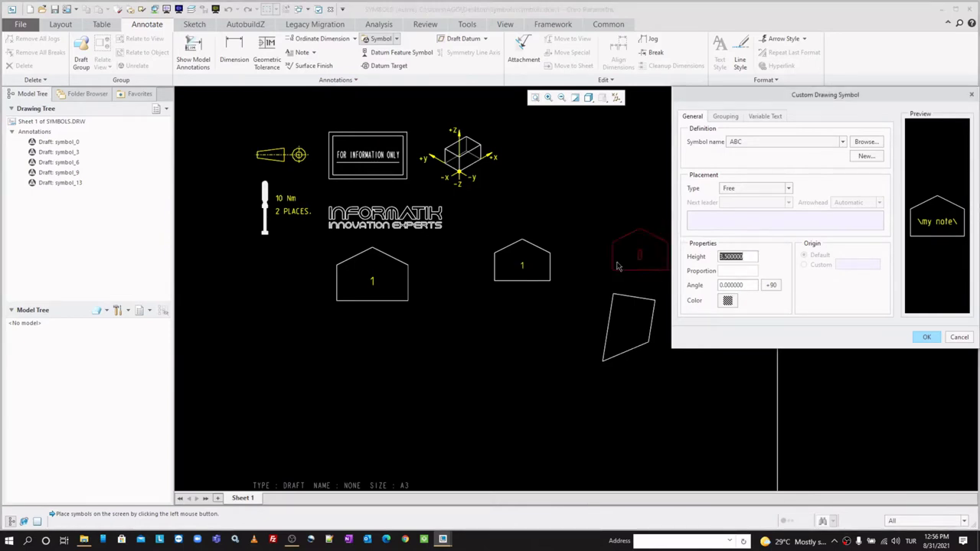
pyautogui.write('5')
pyautogui.click(607, 259)
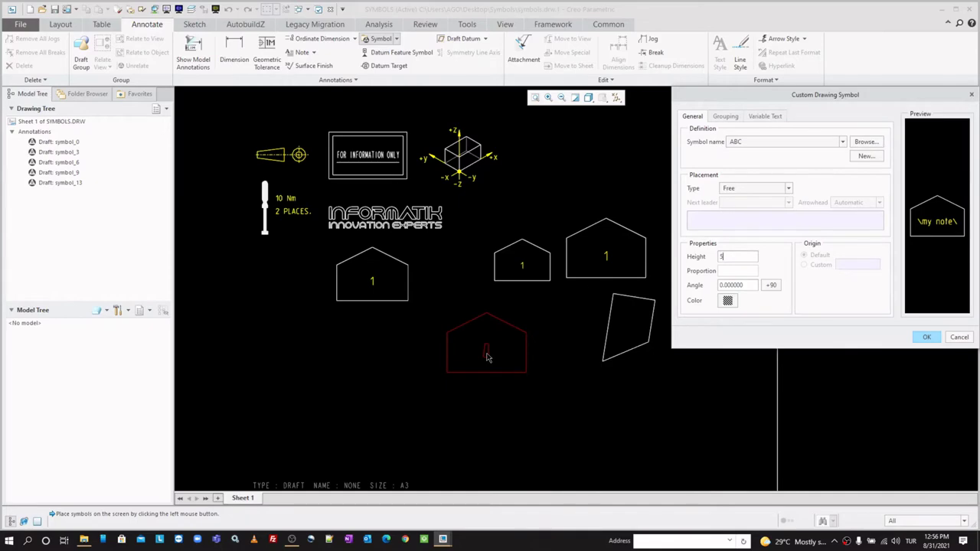
pyautogui.click(487, 358)
pyautogui.middleClick(580, 407)
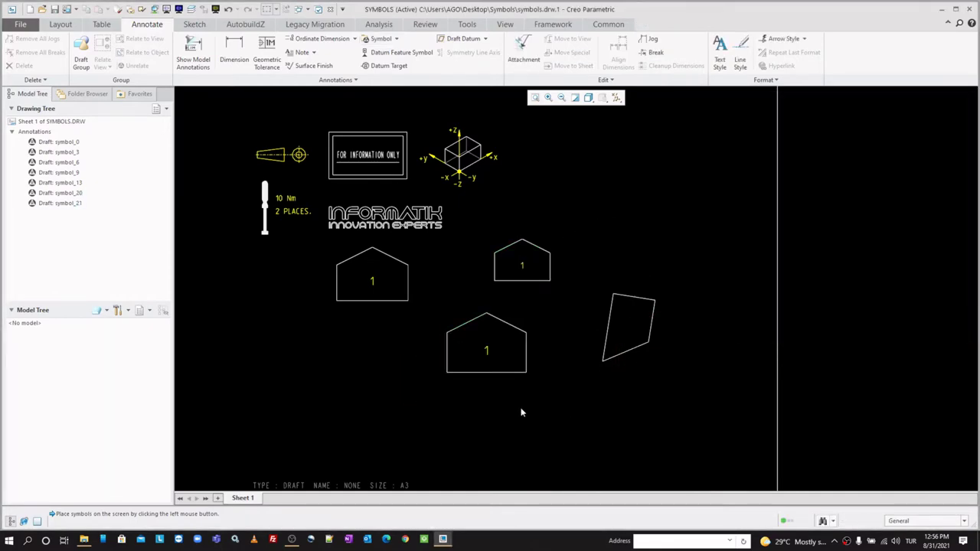
pyautogui.scroll(1, 521, 413)
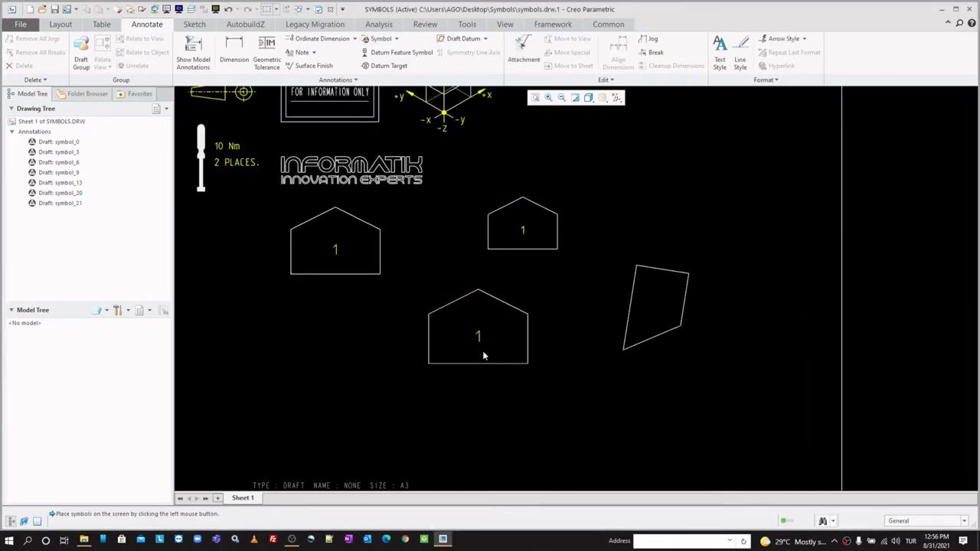
# Change the bottom symbol's 'my note' variable text from 1 to 5.
pyautogui.doubleClick(508, 308)
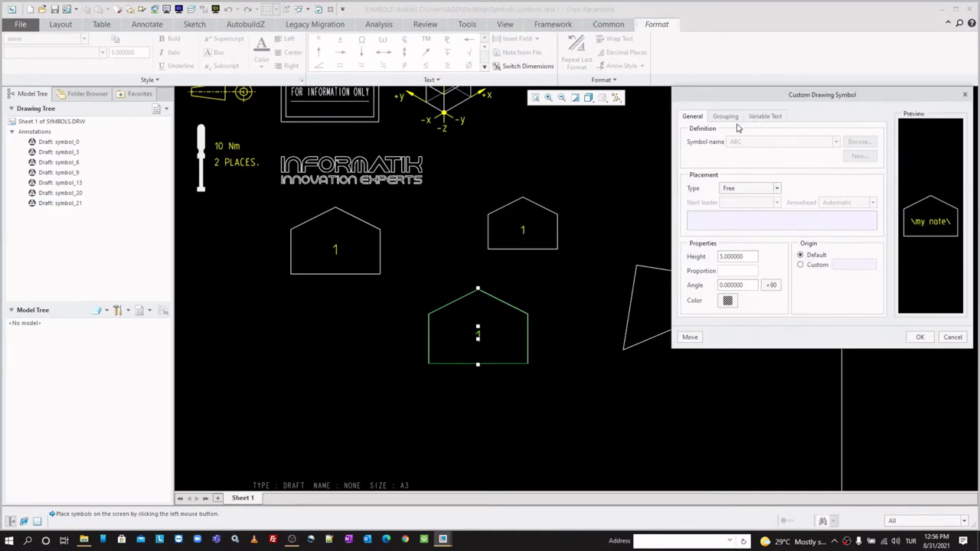
pyautogui.click(731, 116)
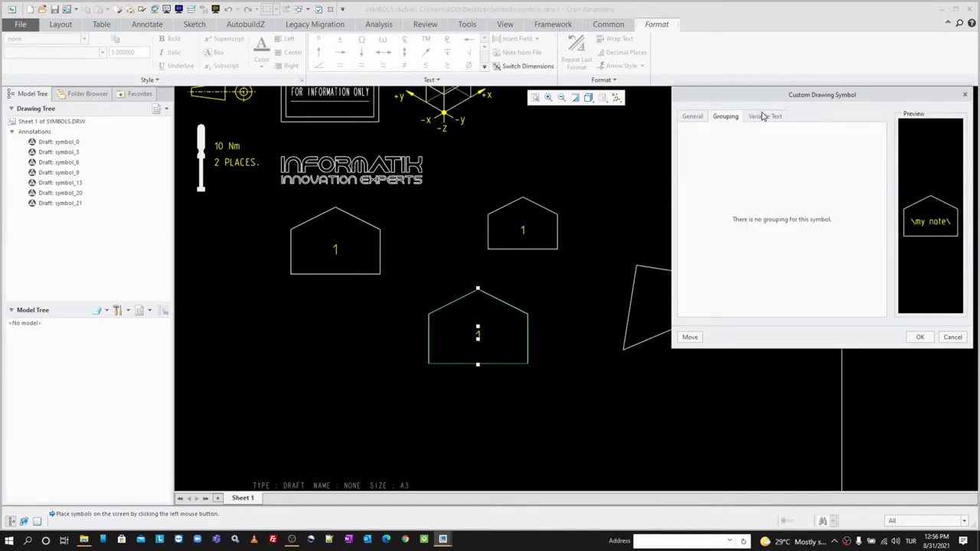
pyautogui.click(761, 117)
pyautogui.click(846, 132)
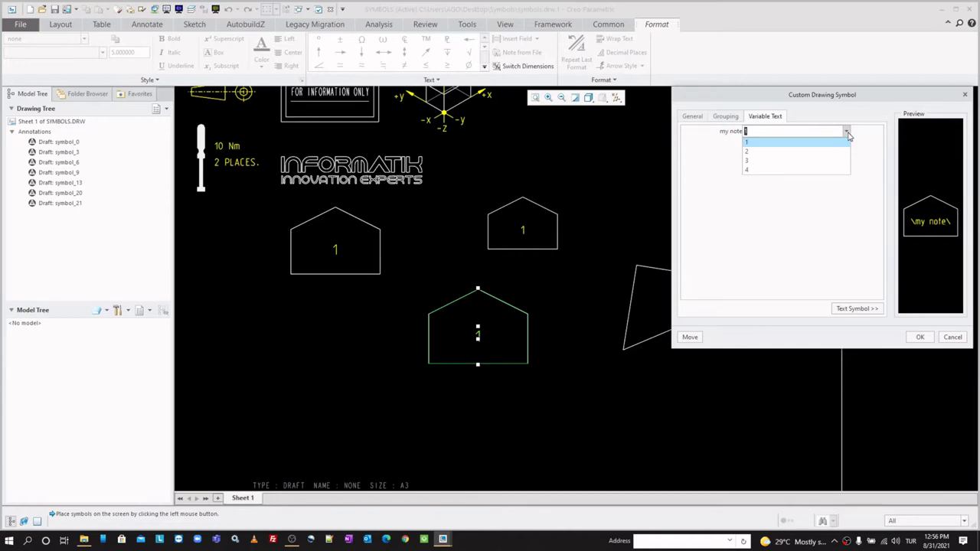
pyautogui.click(725, 141)
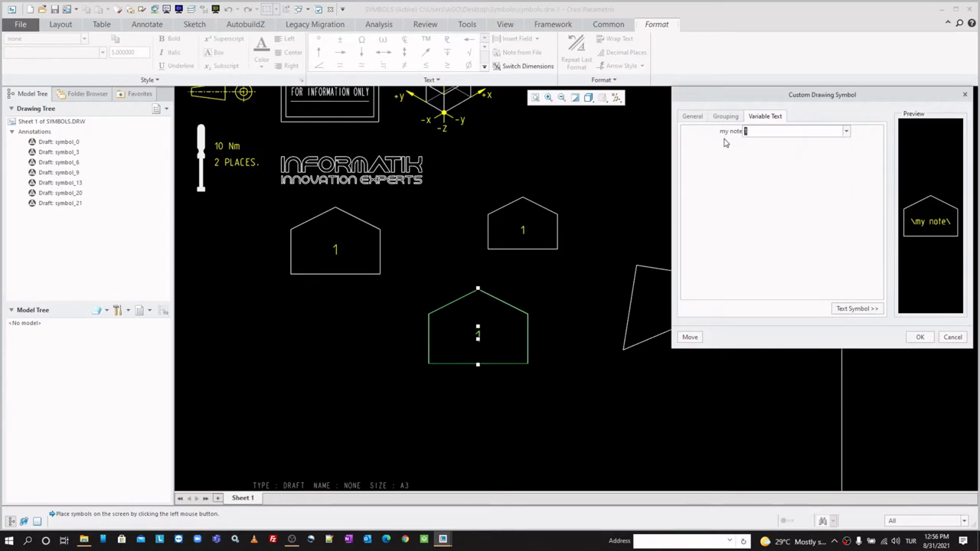
pyautogui.write('5')
pyautogui.click(921, 338)
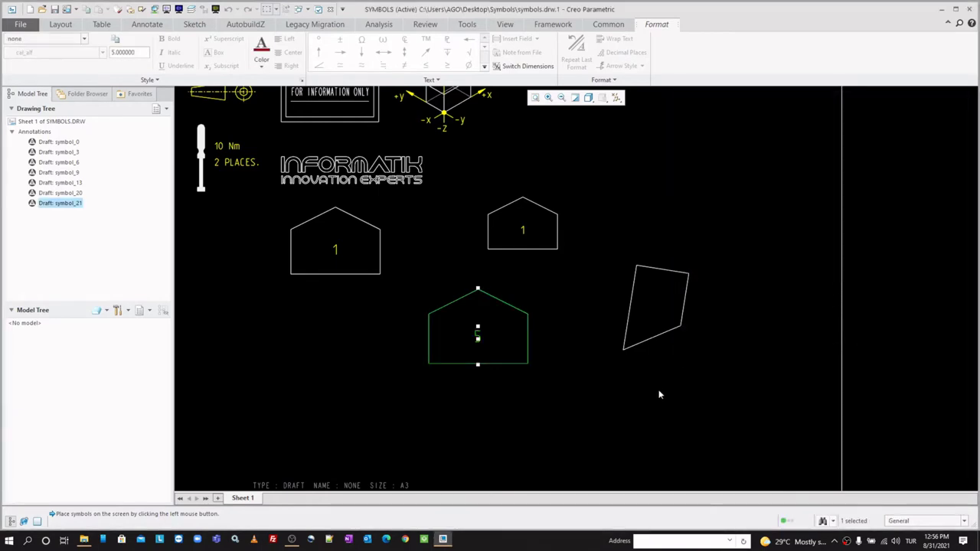
# Recheck the 5 symbol's note values, close unchanged, and show the symbol options.
pyautogui.doubleClick(526, 316)
pyautogui.click(776, 116)
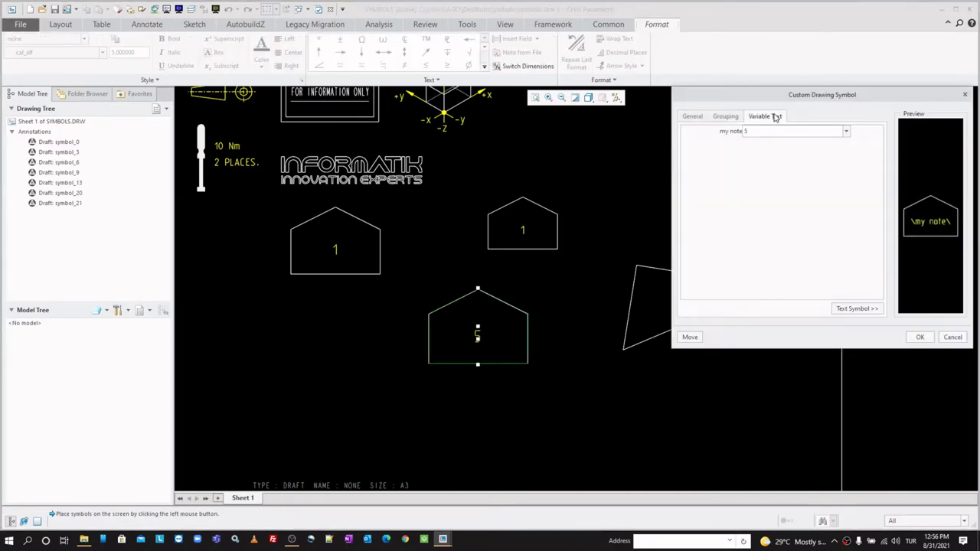
pyautogui.click(846, 133)
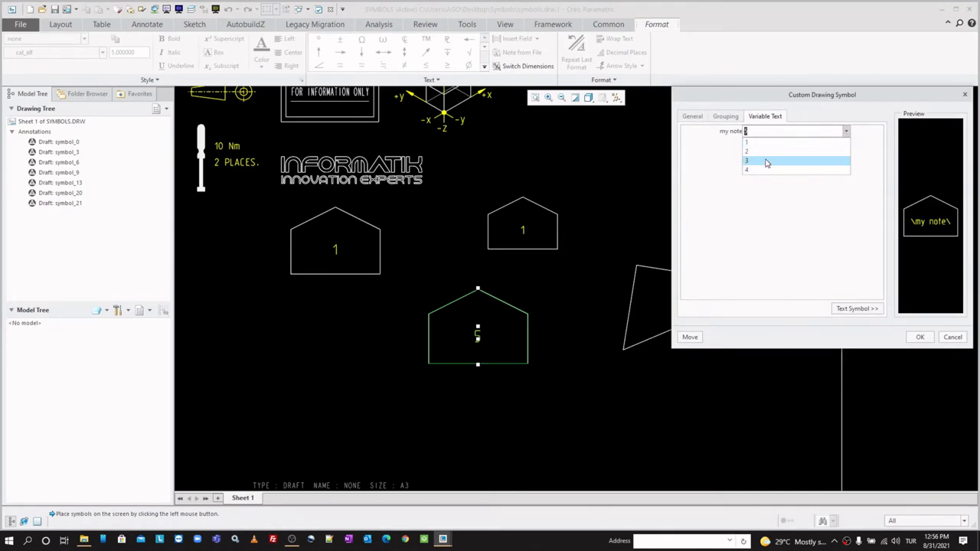
pyautogui.click(950, 340)
pyautogui.click(918, 338)
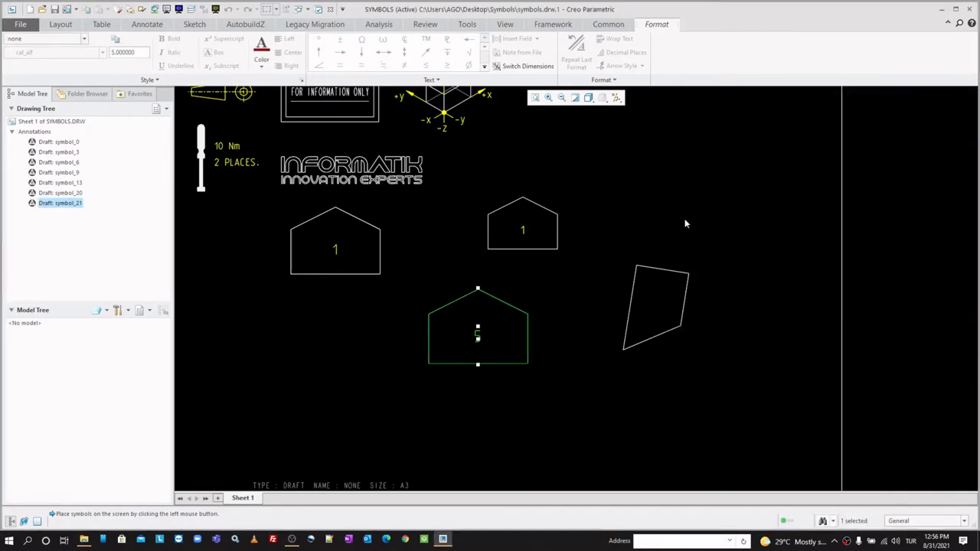
pyautogui.click(396, 38)
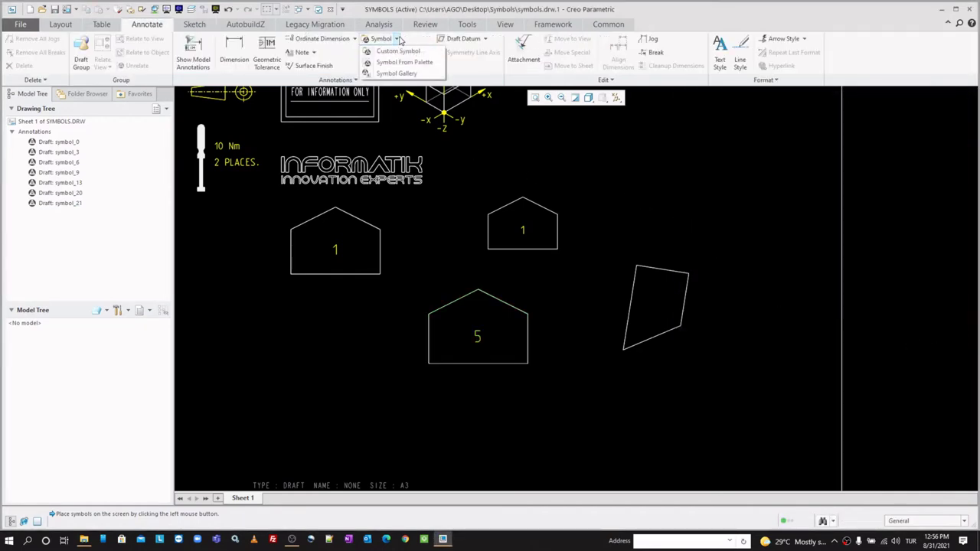
# Redefine the ABC symbol from the 5 instance, accepting its definition attributes.
pyautogui.click(409, 74)
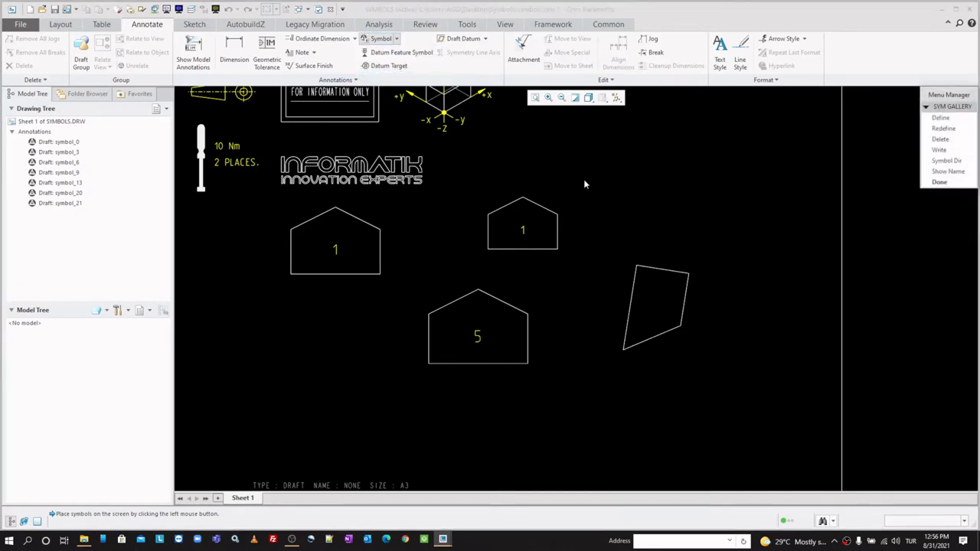
pyautogui.click(941, 128)
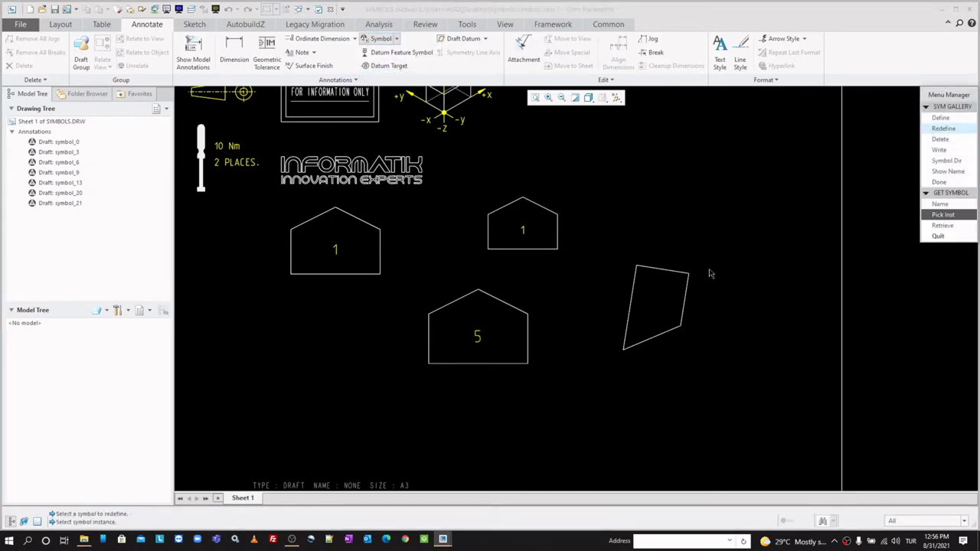
pyautogui.click(531, 318)
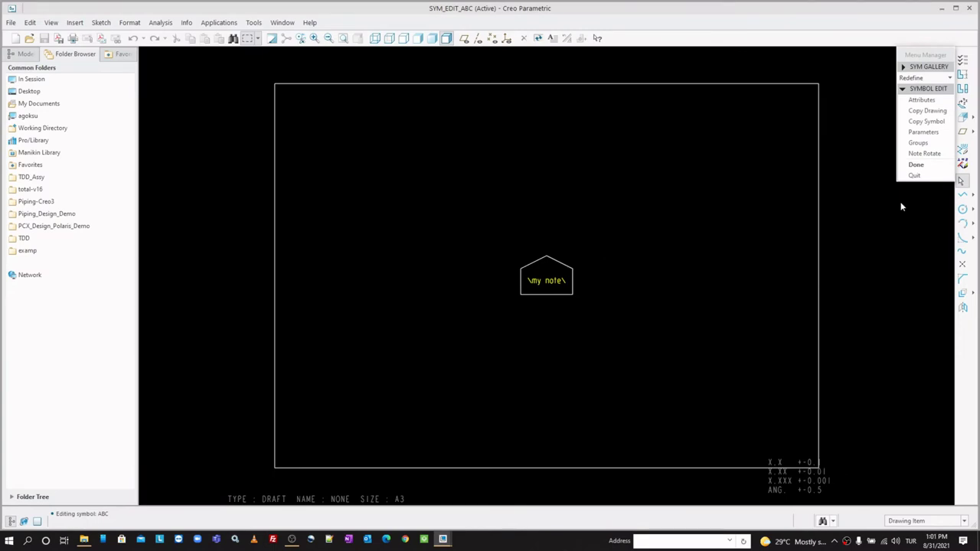
pyautogui.click(922, 101)
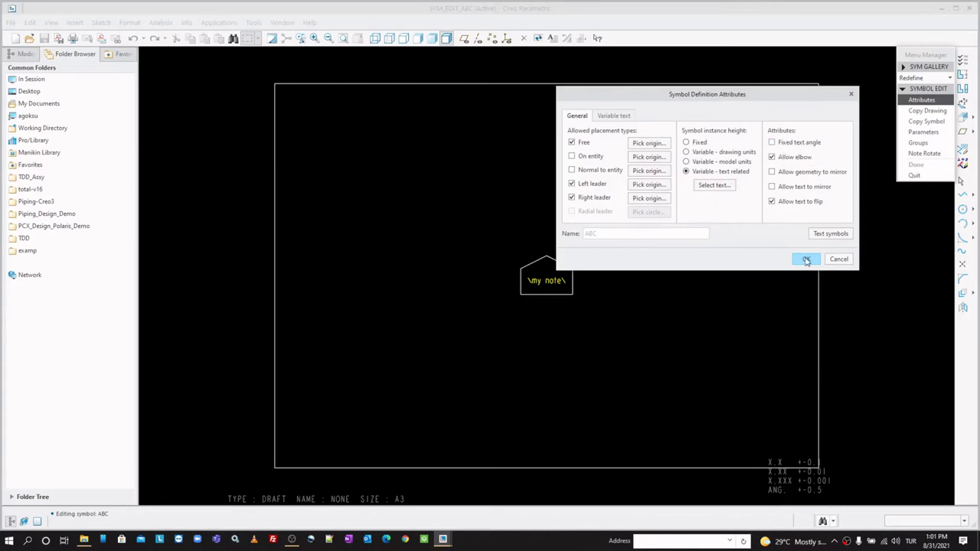
pyautogui.click(806, 259)
pyautogui.click(915, 165)
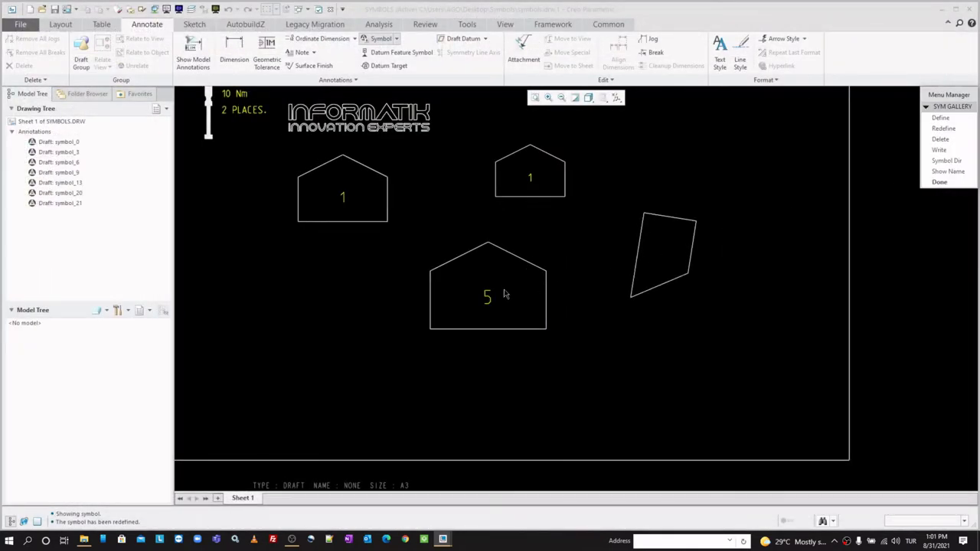
pyautogui.doubleClick(487, 299)
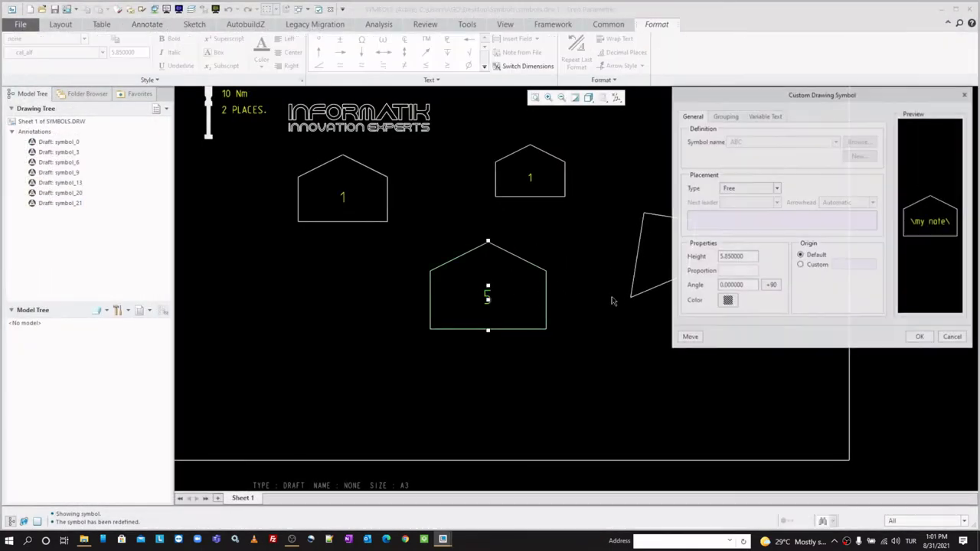
pyautogui.click(771, 286)
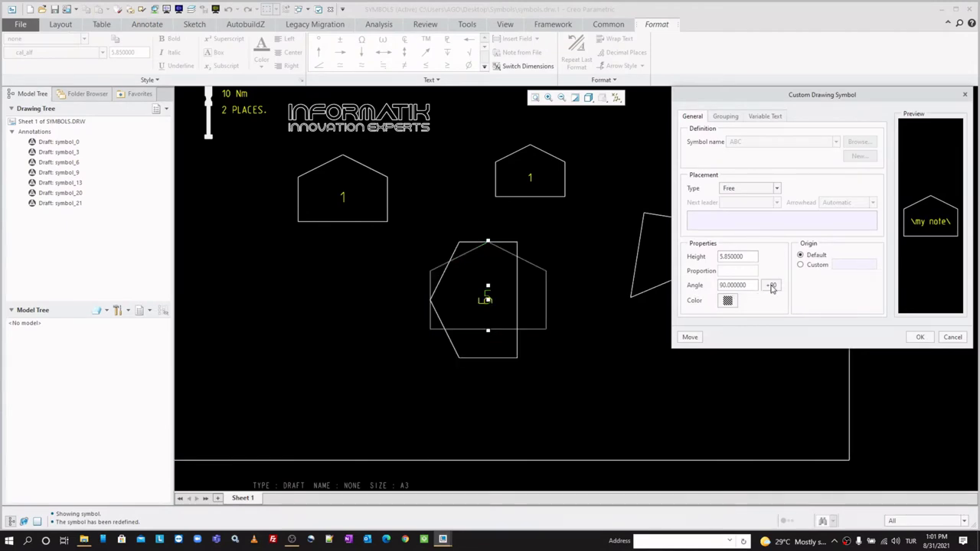
pyautogui.click(772, 286)
pyautogui.click(772, 286)
pyautogui.click(772, 286)
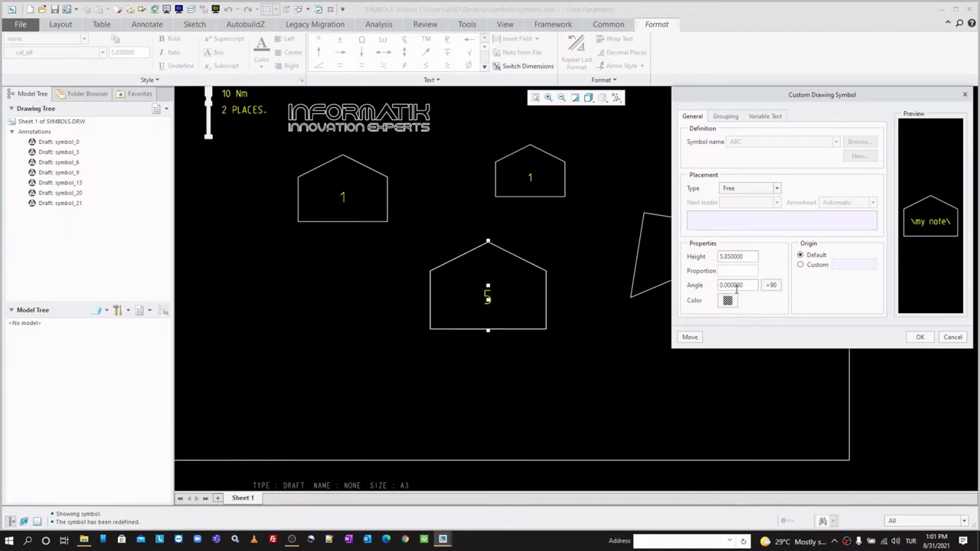
pyautogui.moveTo(751, 284); pyautogui.dragTo(712, 283)
pyautogui.click(772, 286)
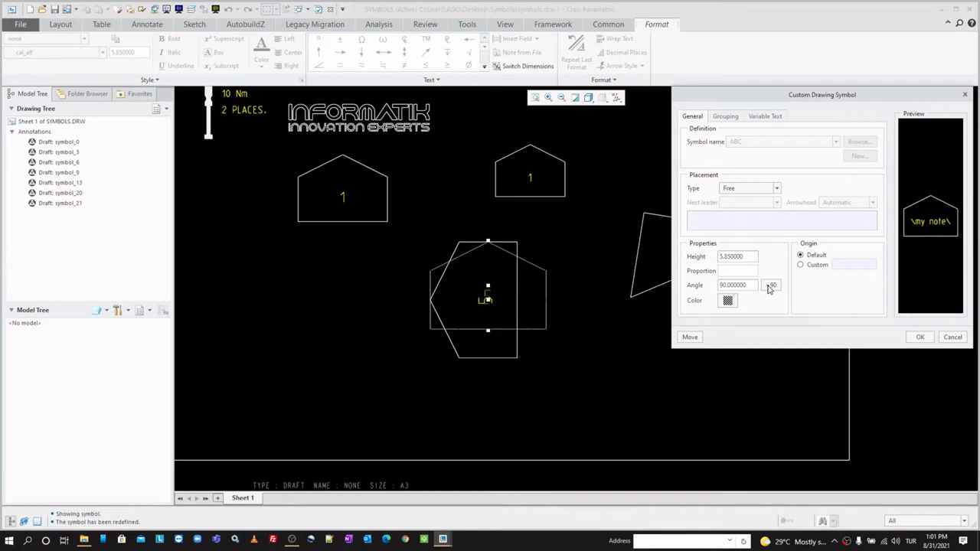
pyautogui.click(772, 286)
pyautogui.click(772, 286)
pyautogui.click(772, 286)
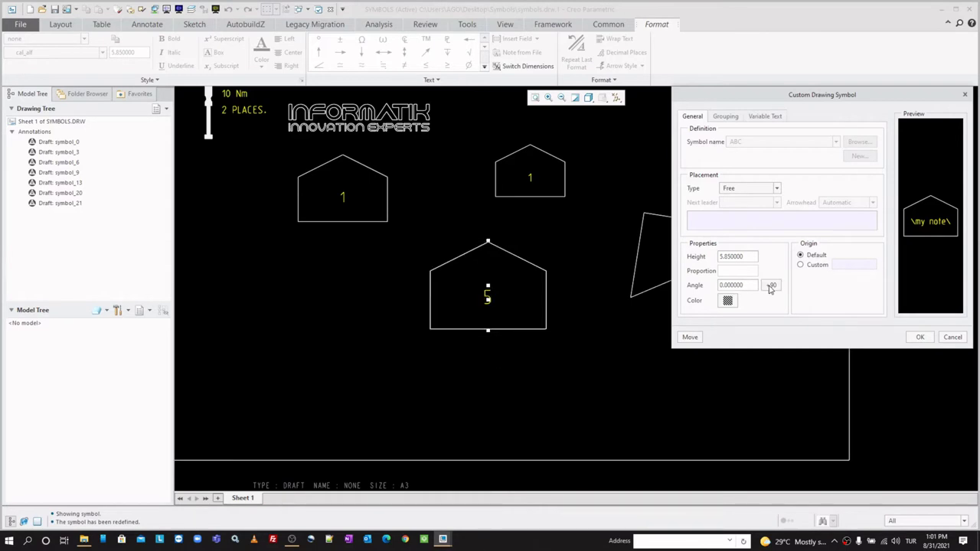
pyautogui.click(923, 338)
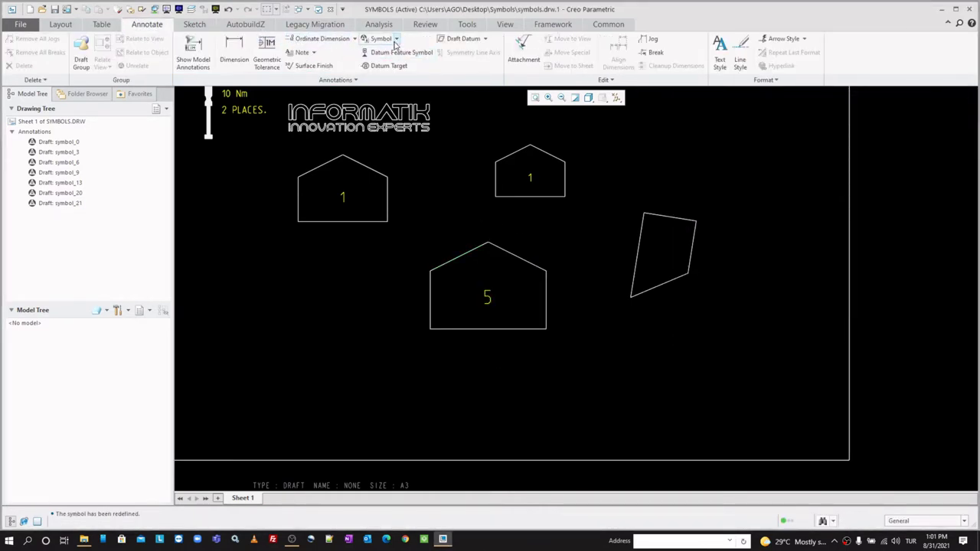
pyautogui.click(396, 38)
# Place the wrench torque symbol at the sheet's lower left with its default value.
pyautogui.click(402, 63)
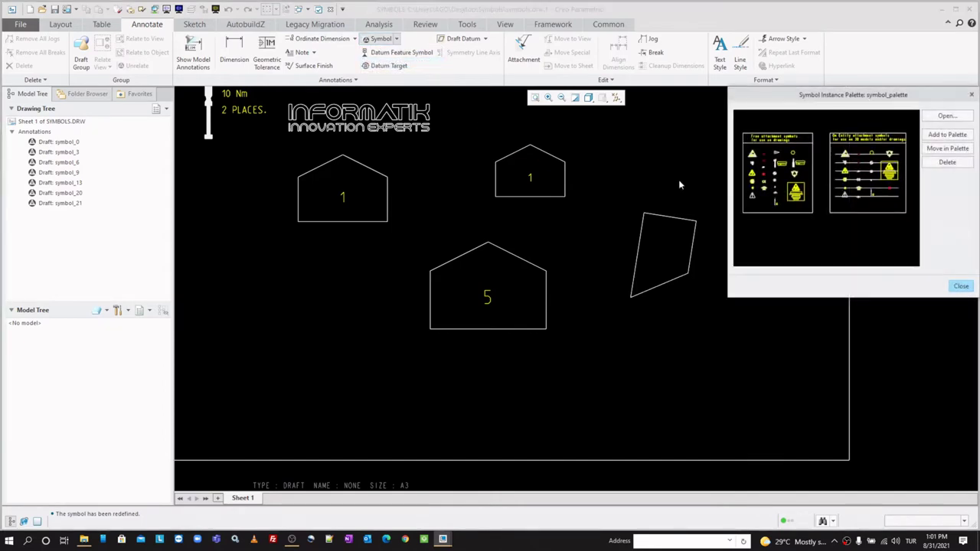
pyautogui.scroll(5, 778, 164)
pyautogui.click(775, 182)
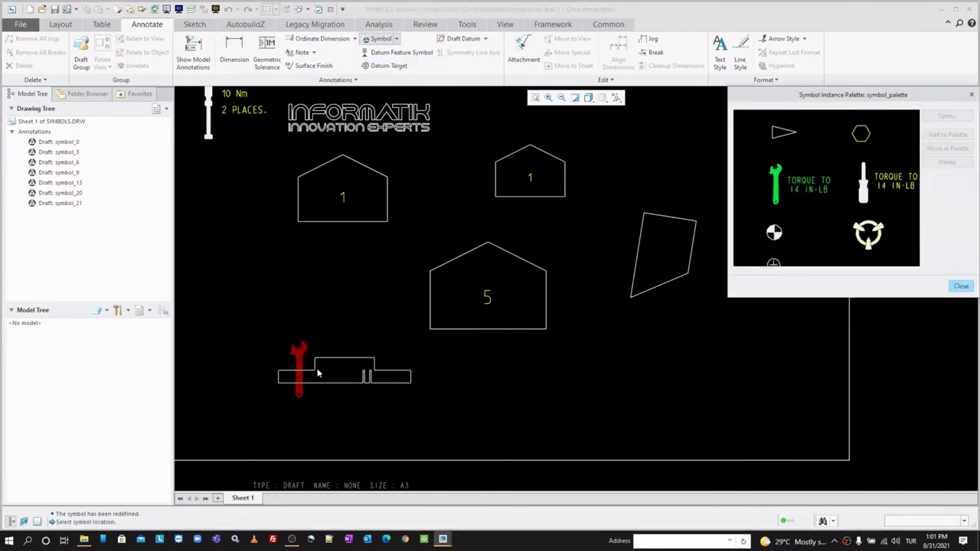
pyautogui.click(318, 373)
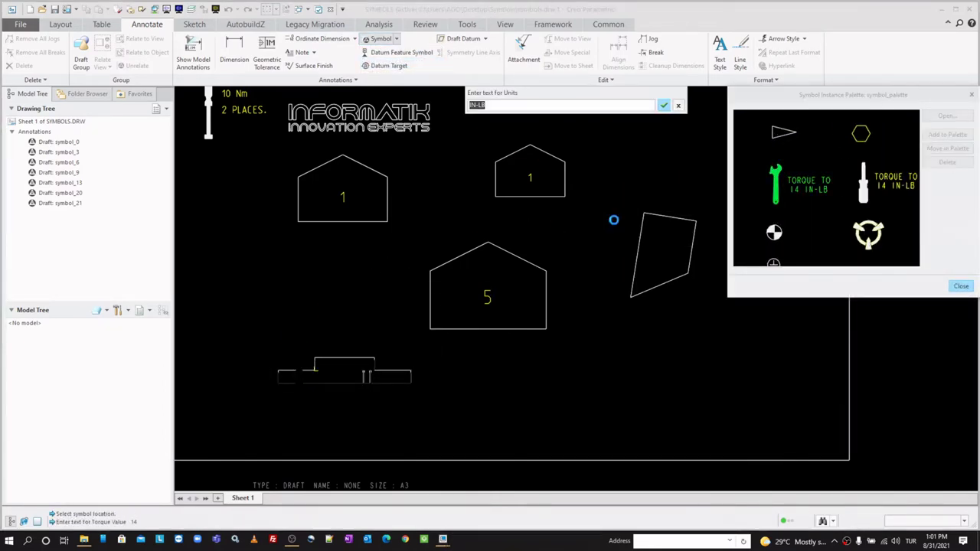
pyautogui.press('Return')
pyautogui.click(957, 287)
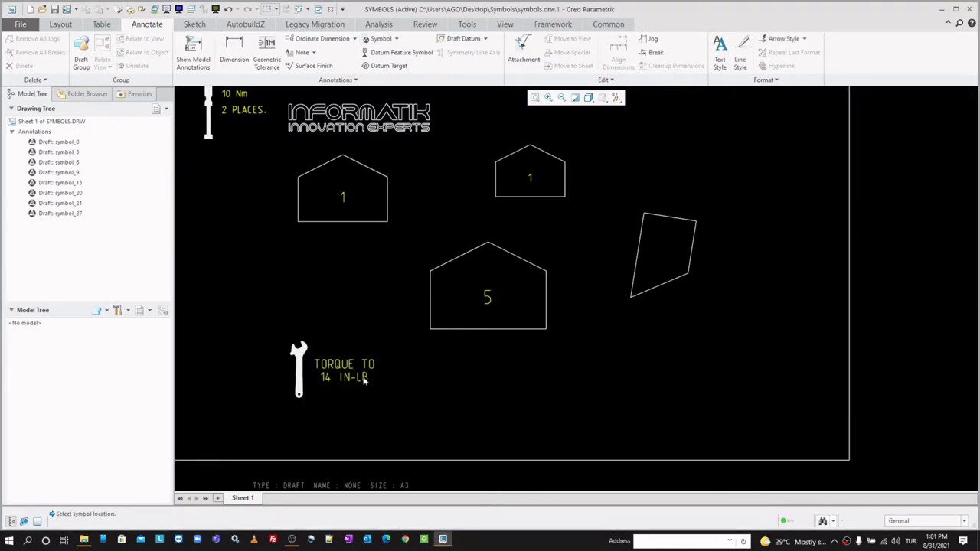
# Rotate the wrench symbol by +90° so the wrench lies horizontal.
pyautogui.doubleClick(305, 371)
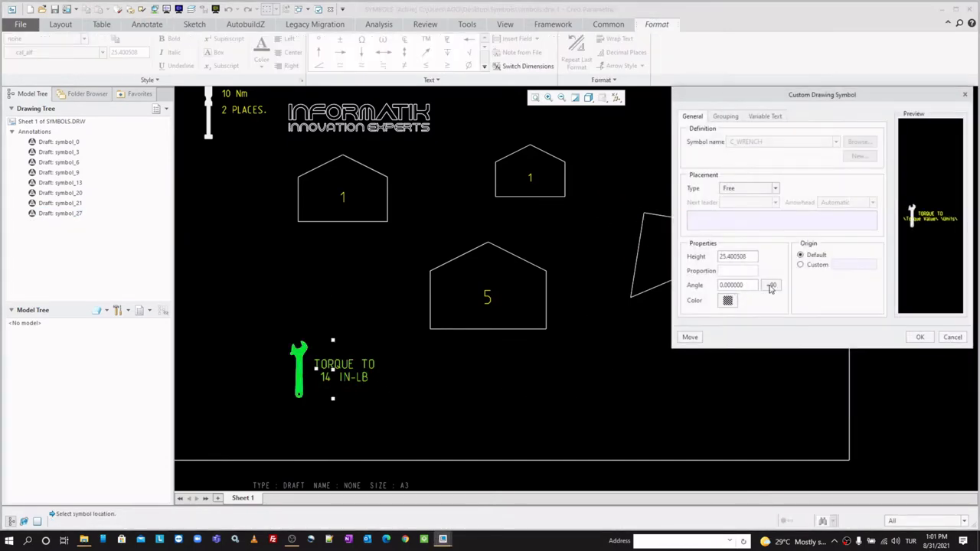
pyautogui.click(771, 286)
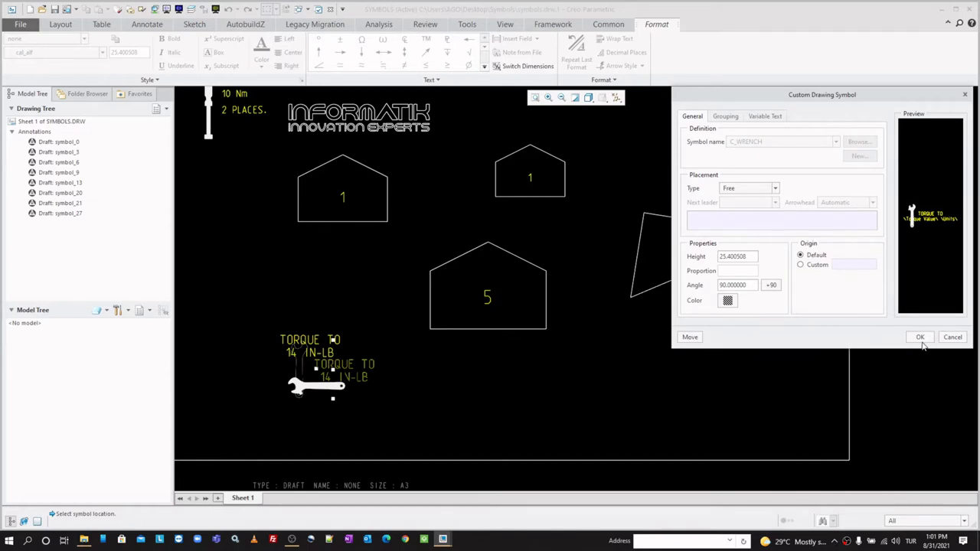
pyautogui.click(921, 338)
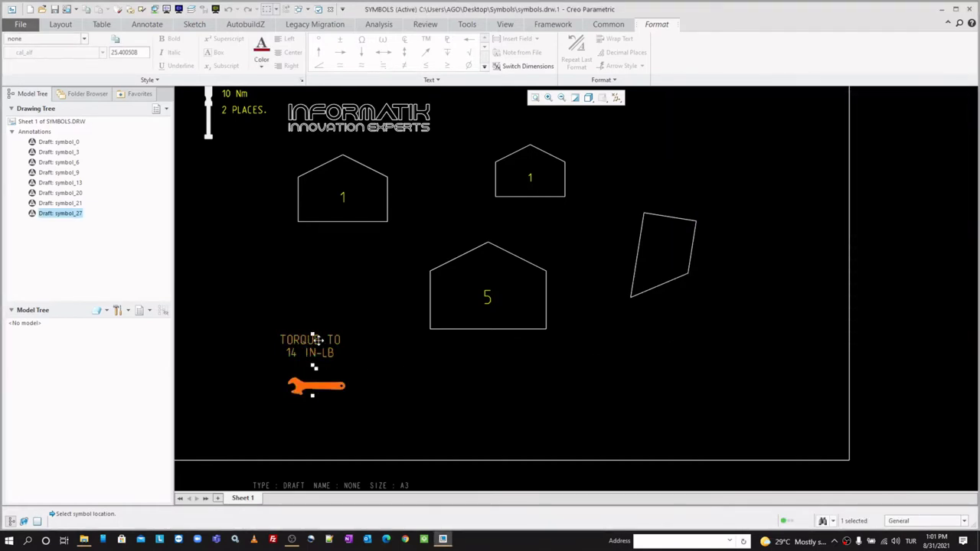
pyautogui.click(340, 307)
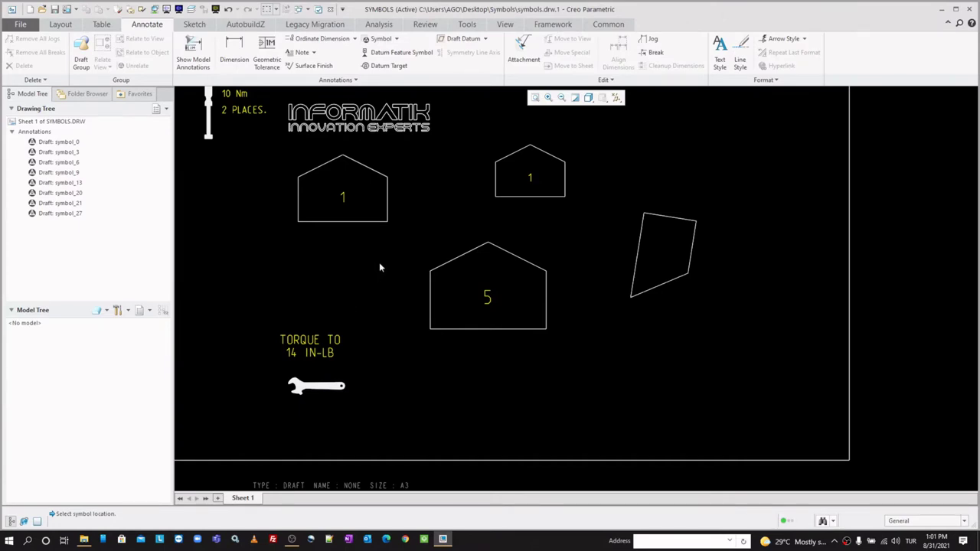
# Rotate the 5 symbol by +90°.
pyautogui.doubleClick(509, 260)
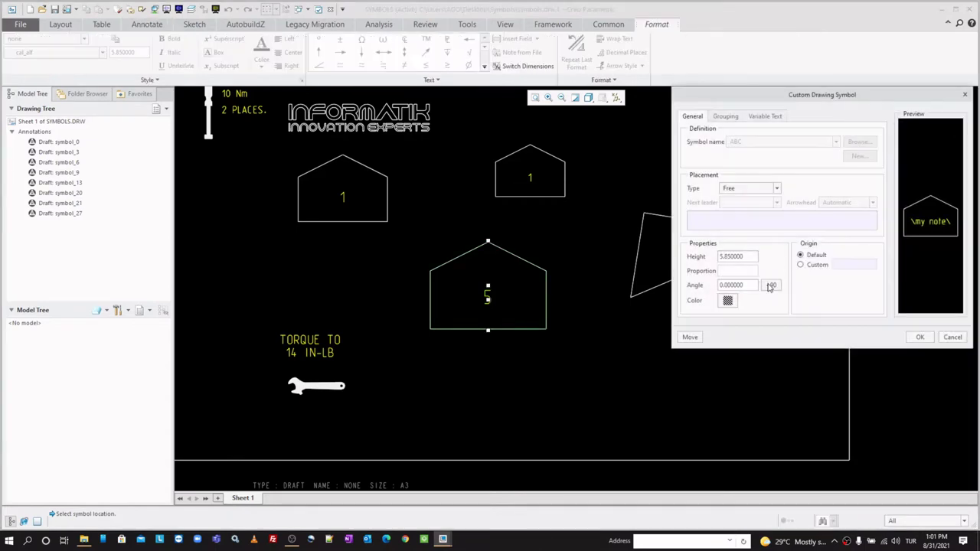
pyautogui.click(770, 286)
pyautogui.click(919, 337)
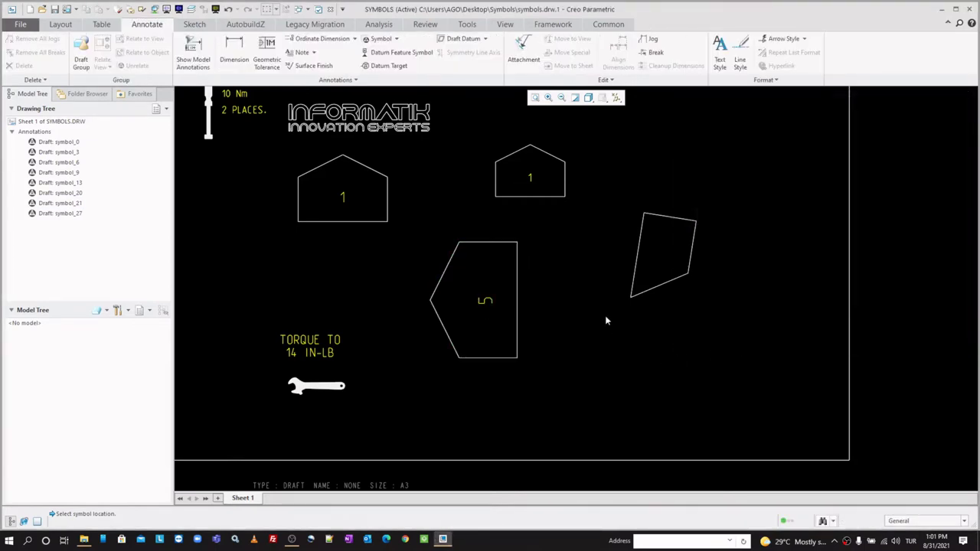
# Redefine the ABC symbol through the gallery, confirming its definition attributes.
pyautogui.click(396, 38)
pyautogui.click(394, 74)
pyautogui.click(970, 130)
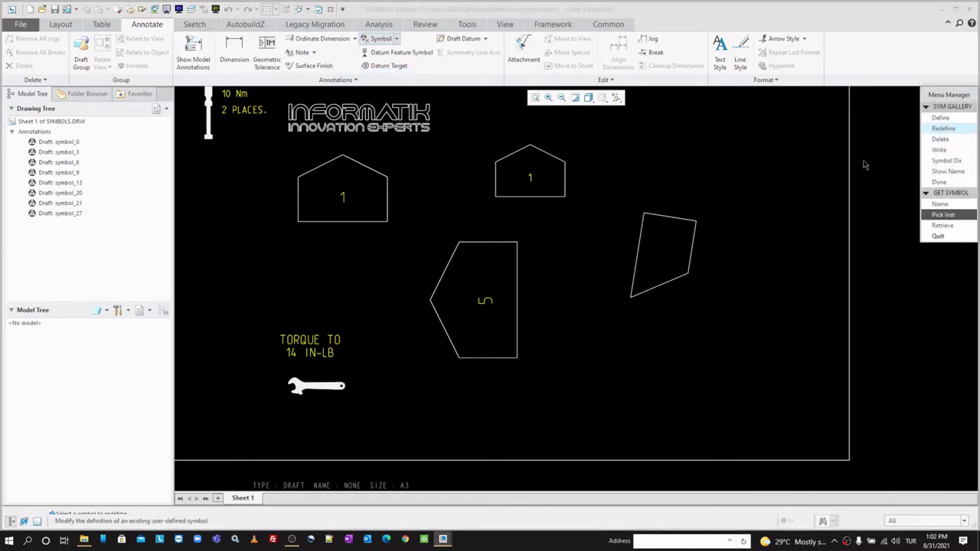
pyautogui.click(494, 306)
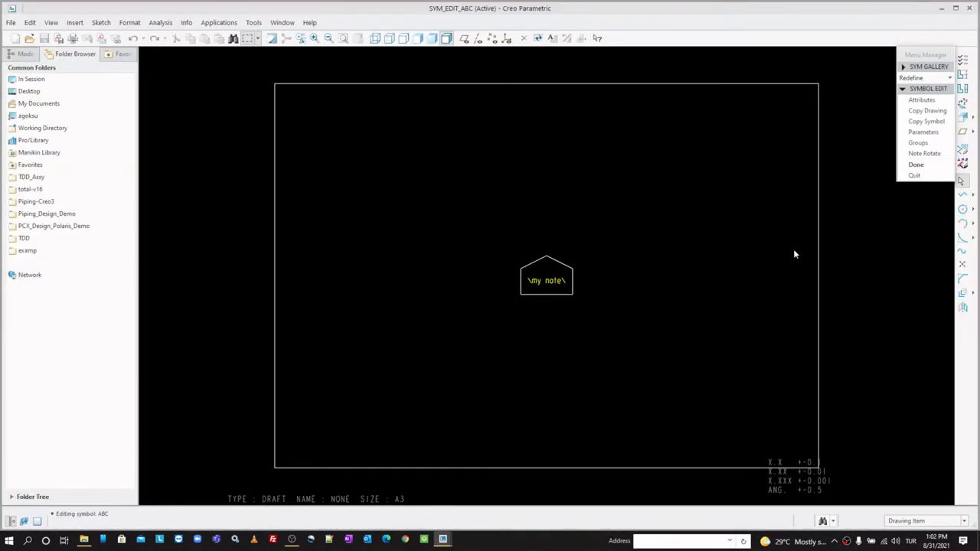
pyautogui.click(921, 99)
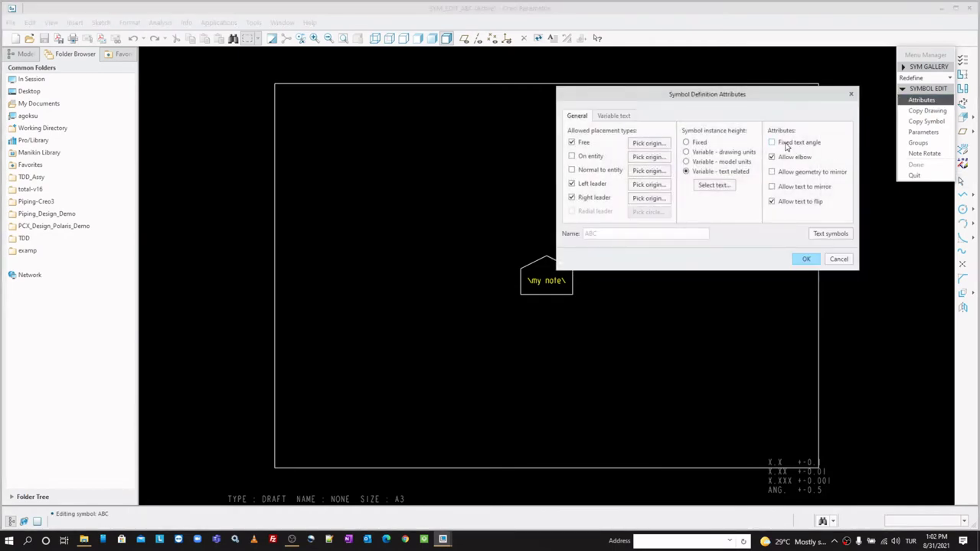
pyautogui.click(805, 261)
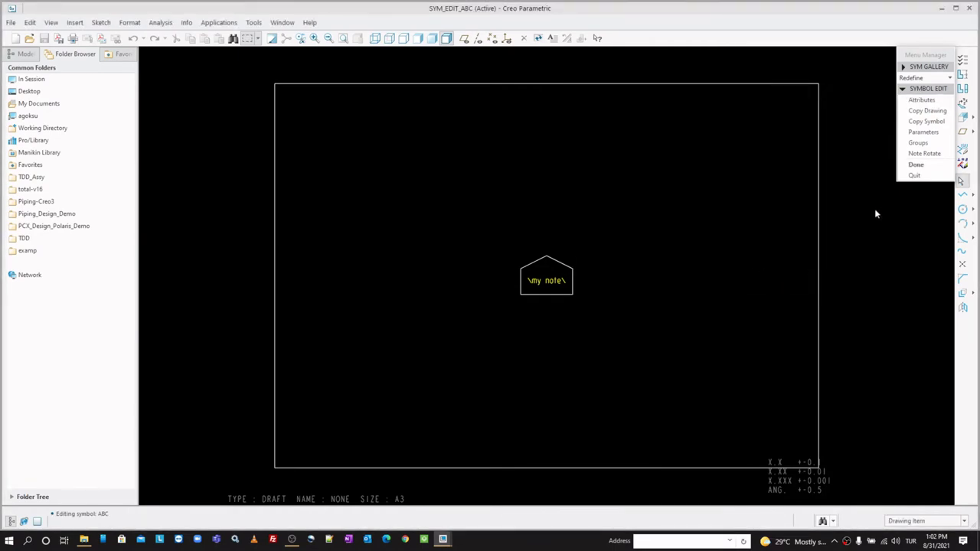
pyautogui.click(917, 165)
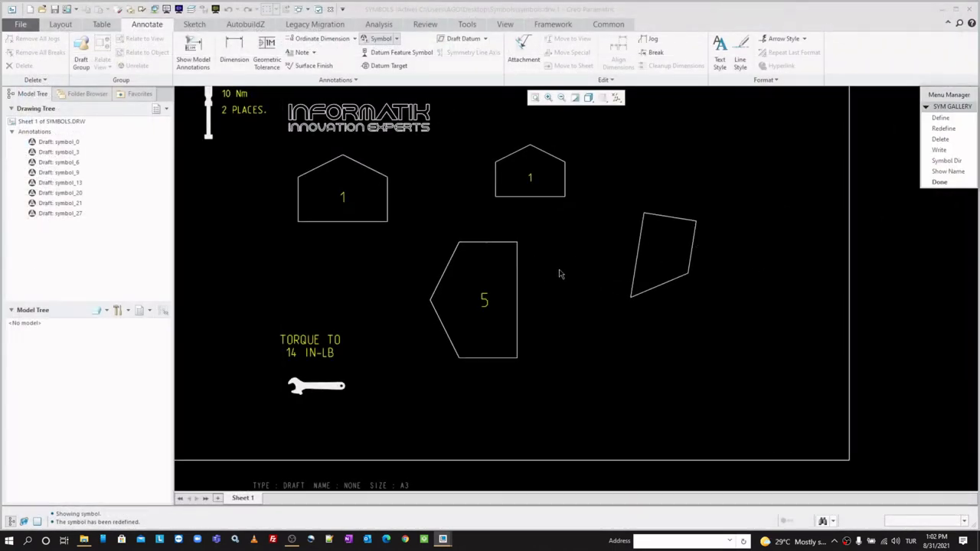
# Rotate the 5 symbol a further 180° so it points right.
pyautogui.doubleClick(521, 289)
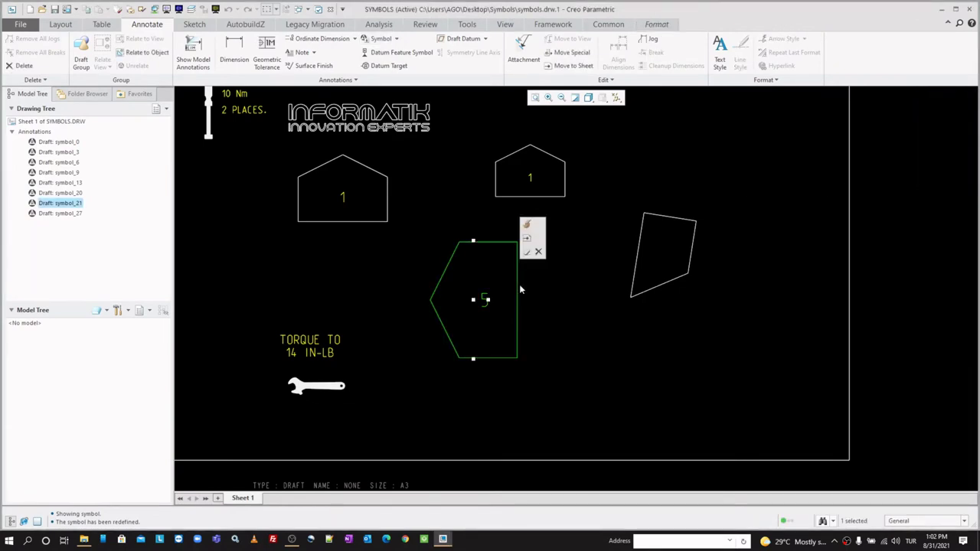
pyautogui.click(772, 285)
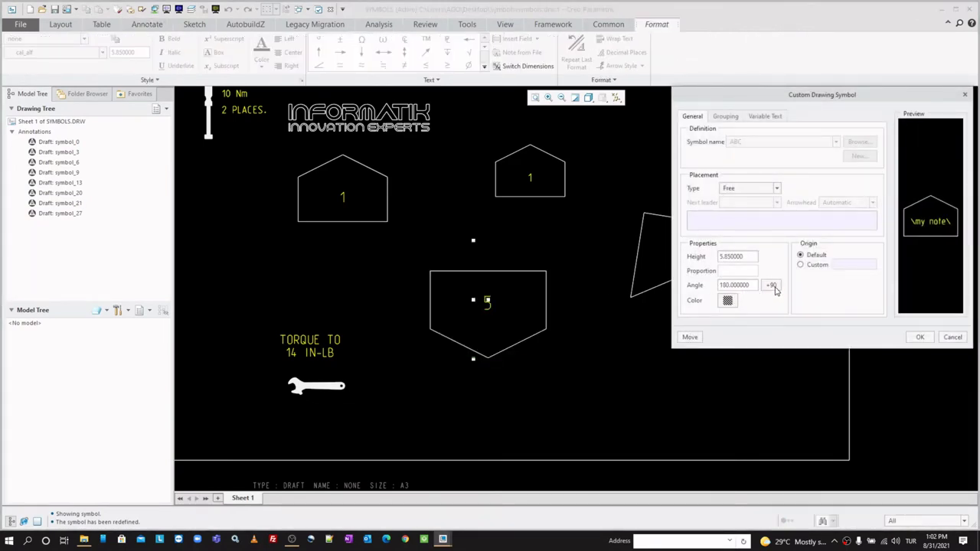
pyautogui.click(772, 286)
pyautogui.click(919, 337)
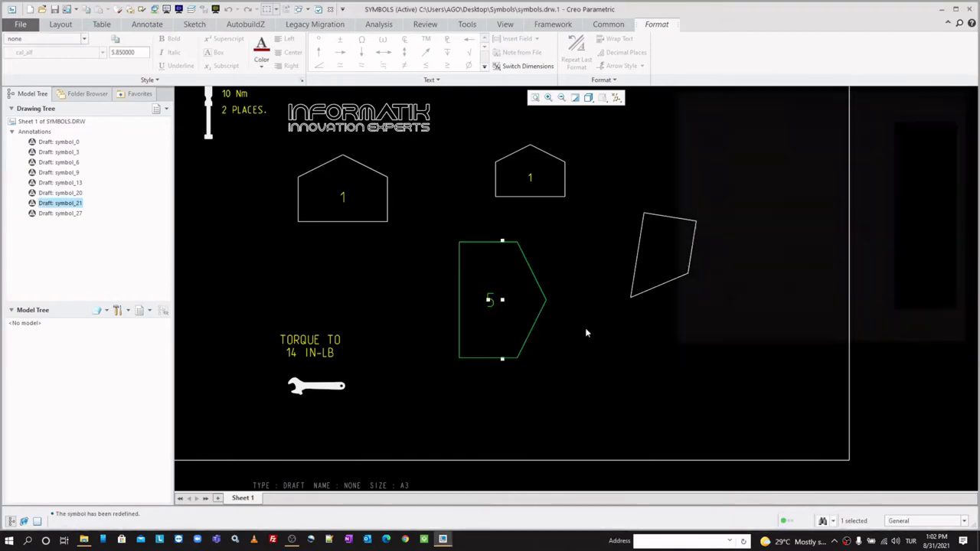
pyautogui.click(591, 338)
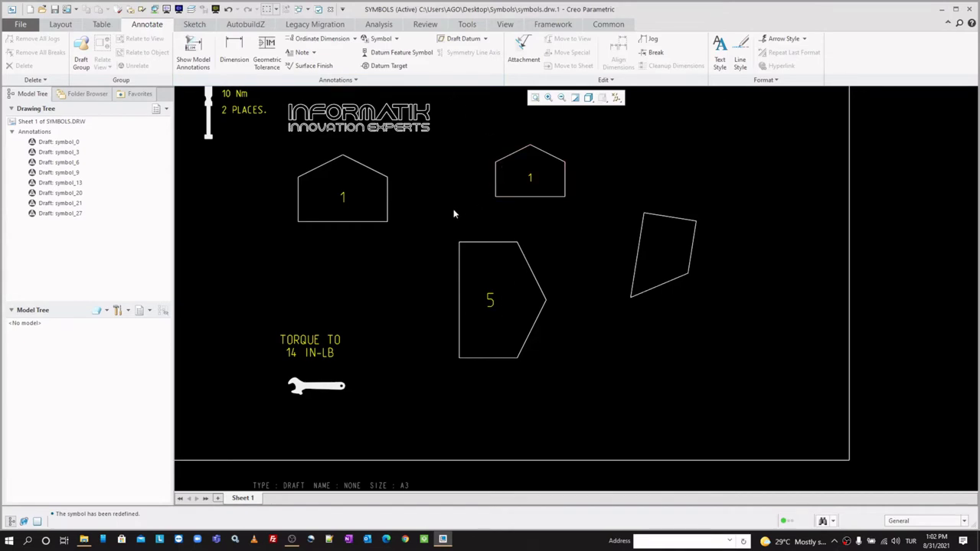
# Delete both '1' pentagon symbols and select the 5 symbol.
pyautogui.scroll(1, 339, 210)
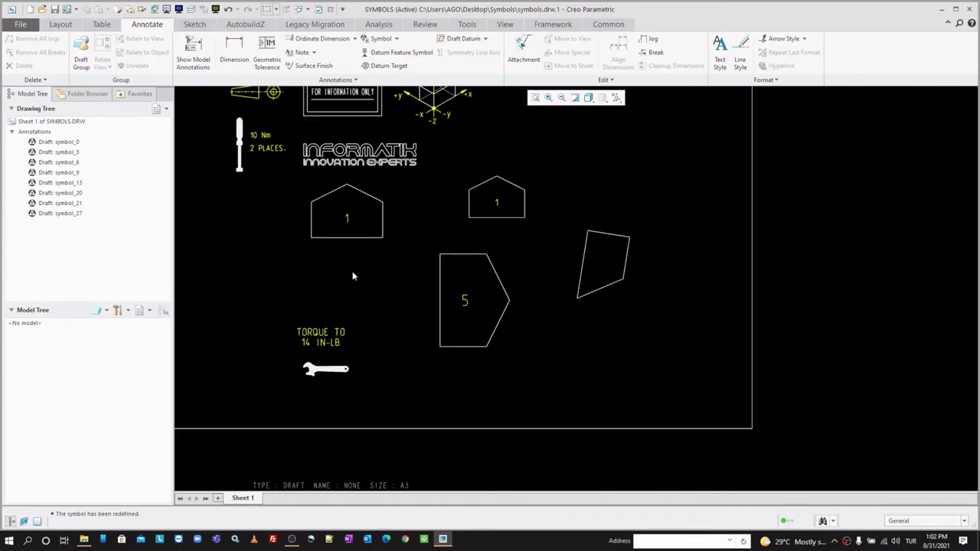
pyautogui.click(324, 195)
pyautogui.press('Delete')
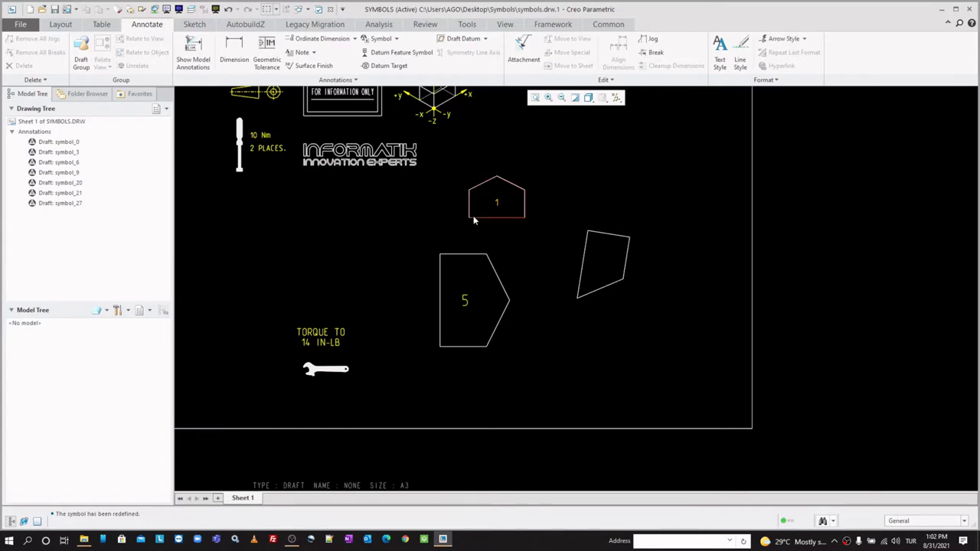
pyautogui.click(476, 218)
pyautogui.press('Delete')
pyautogui.click(598, 237)
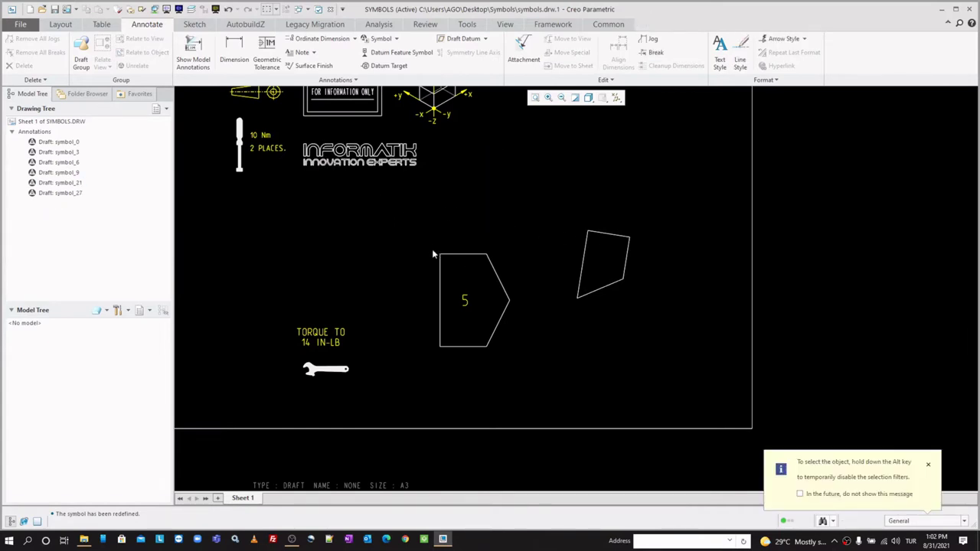
pyautogui.moveTo(419, 237); pyautogui.dragTo(525, 373)
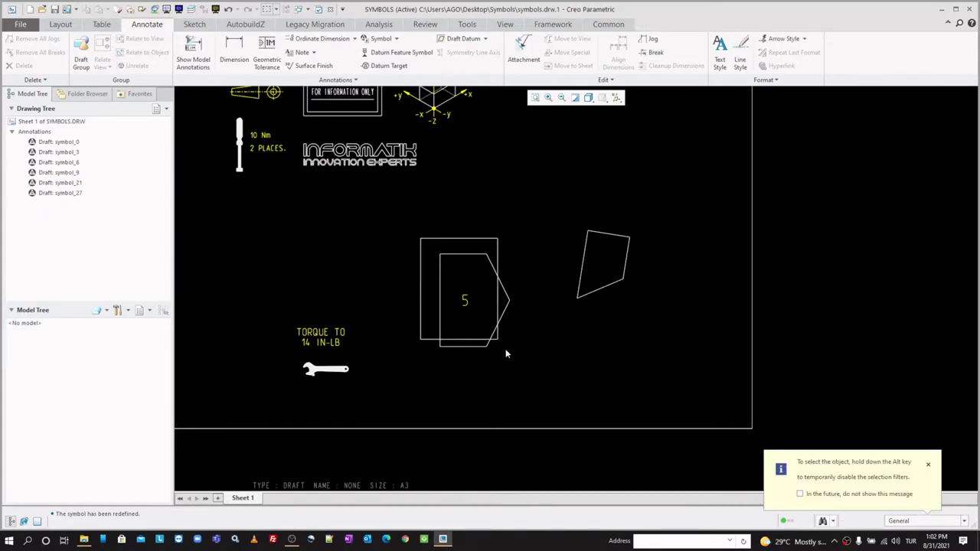
# Start redefining the ABC symbol from the gallery by picking the pentagon.
pyautogui.click(397, 38)
pyautogui.click(396, 73)
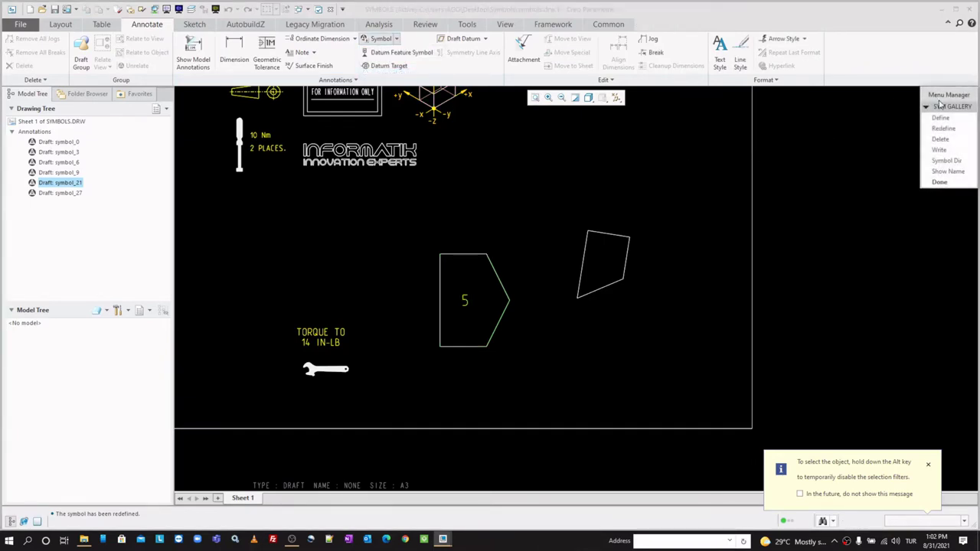
pyautogui.click(943, 127)
pyautogui.click(464, 301)
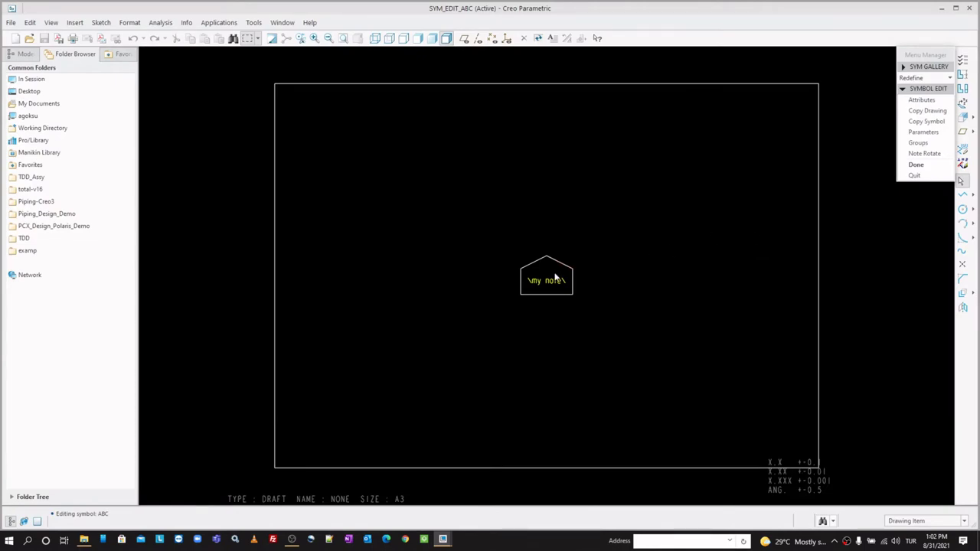
# Set a fixed text angle in the ABC symbol attributes after reviewing its variable text presets.
pyautogui.scroll(-3, 553, 282)
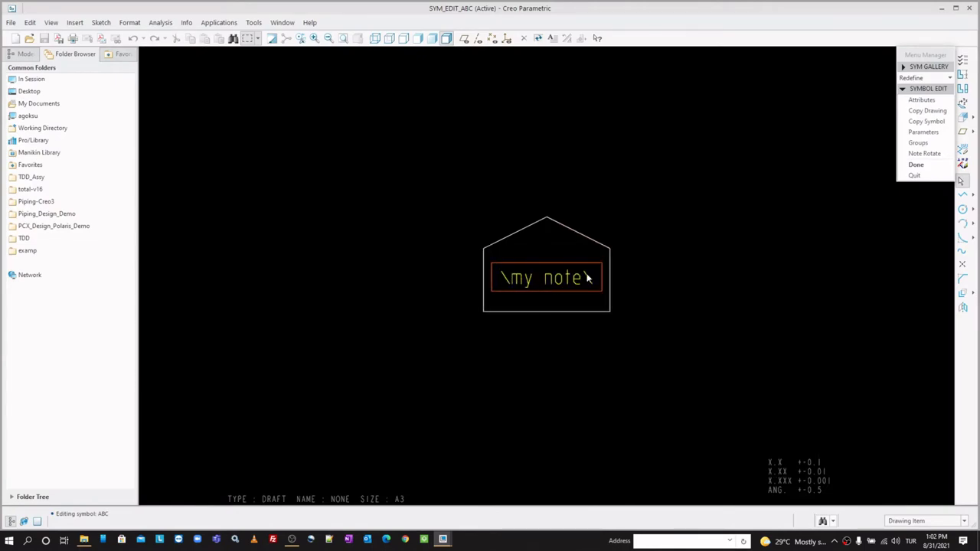
pyautogui.click(922, 100)
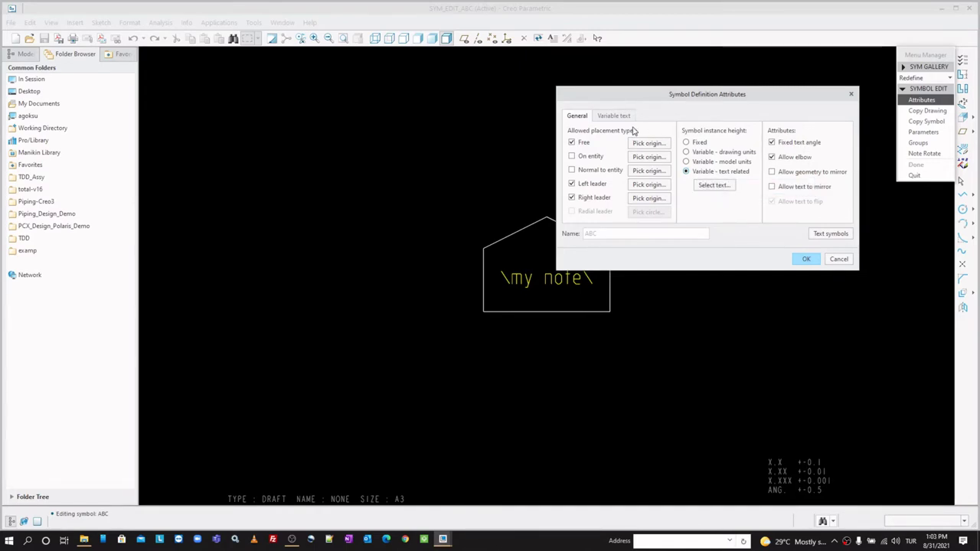
pyautogui.click(623, 116)
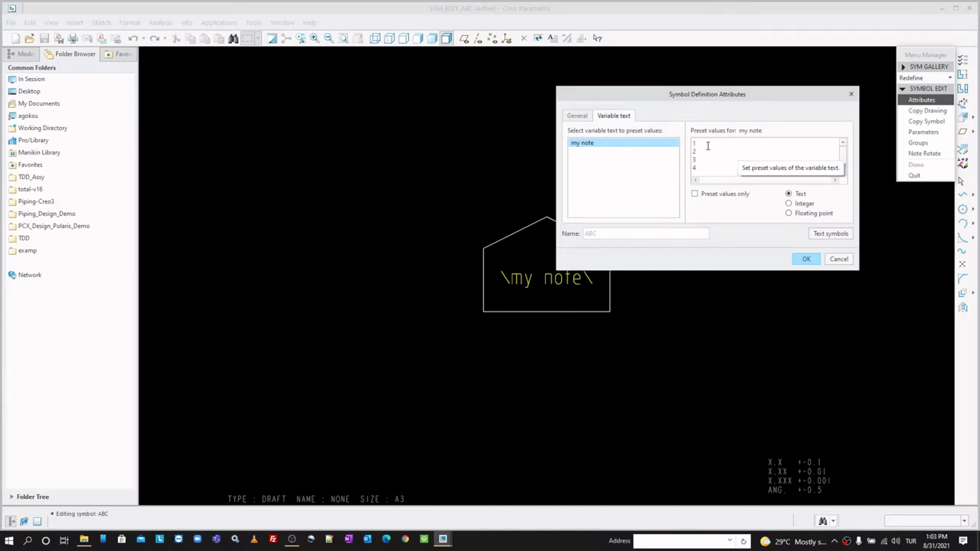
pyautogui.moveTo(698, 167); pyautogui.dragTo(693, 140)
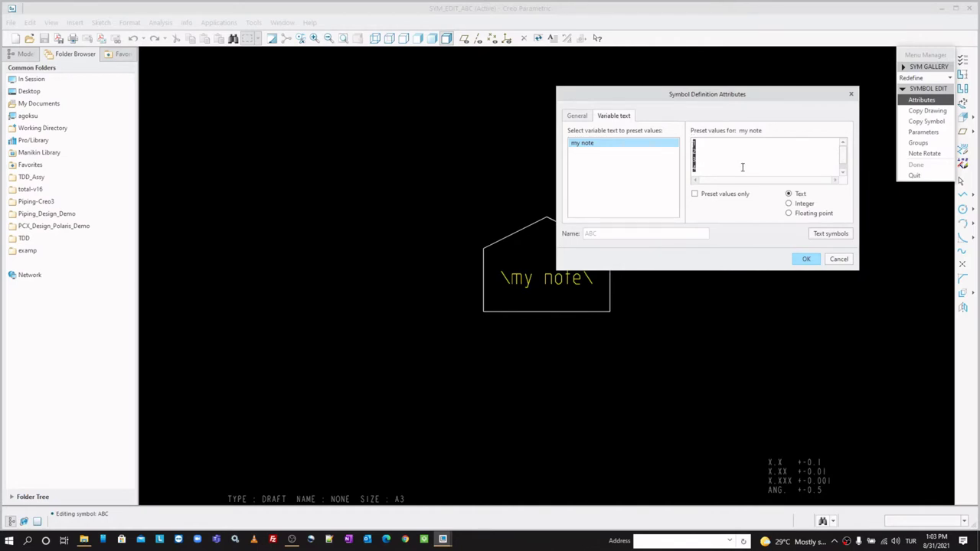
pyautogui.click(722, 152)
pyautogui.moveTo(710, 172); pyautogui.dragTo(684, 141)
pyautogui.click(721, 165)
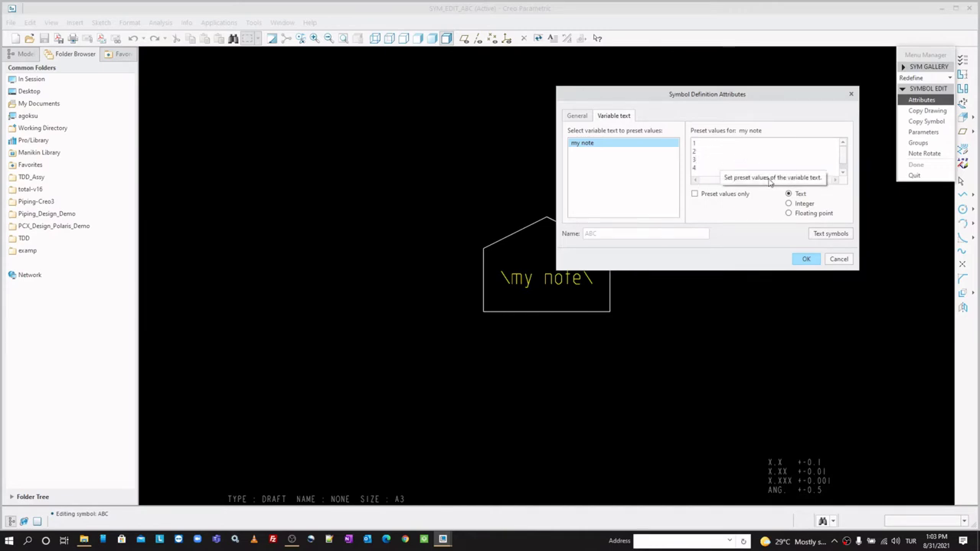
pyautogui.click(806, 259)
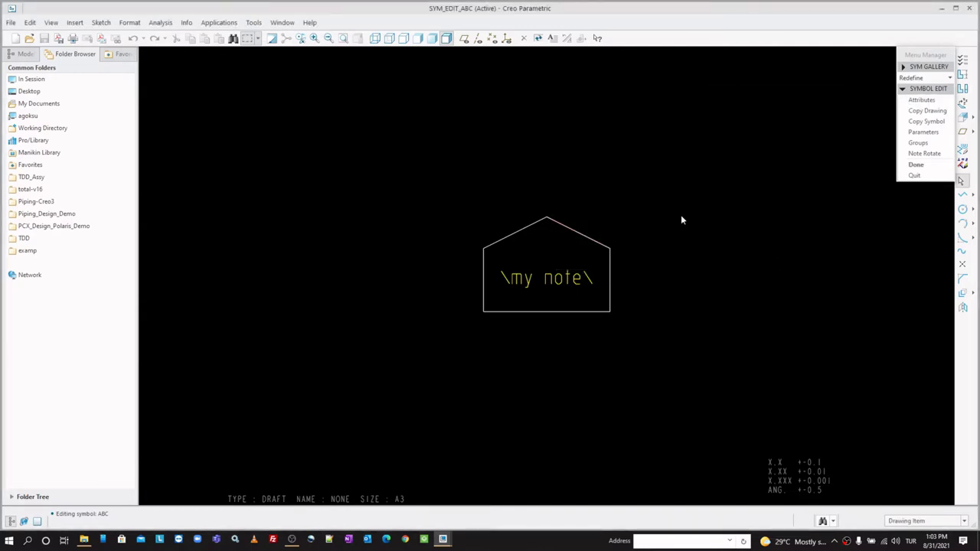
pyautogui.scroll(-1, 682, 219)
pyautogui.scroll(-1, 687, 212)
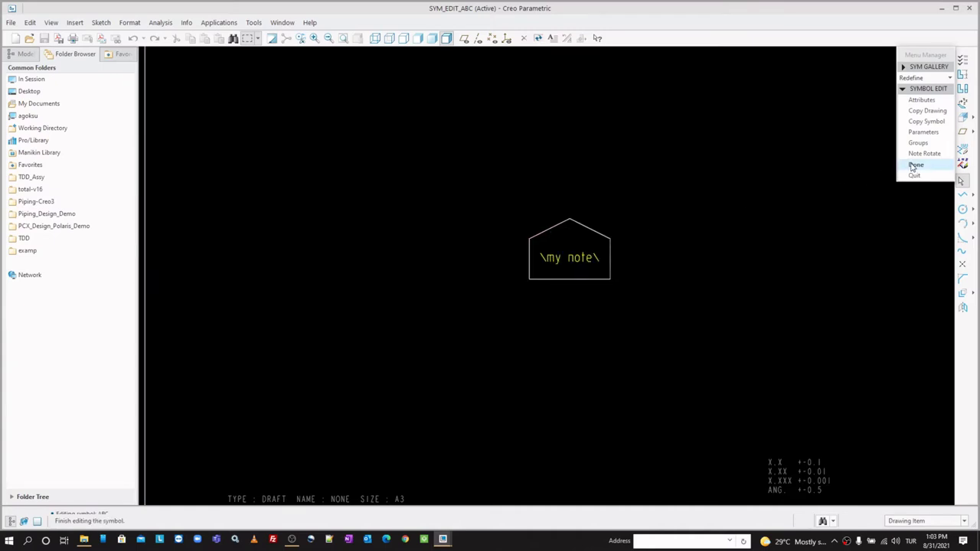
pyautogui.click(916, 165)
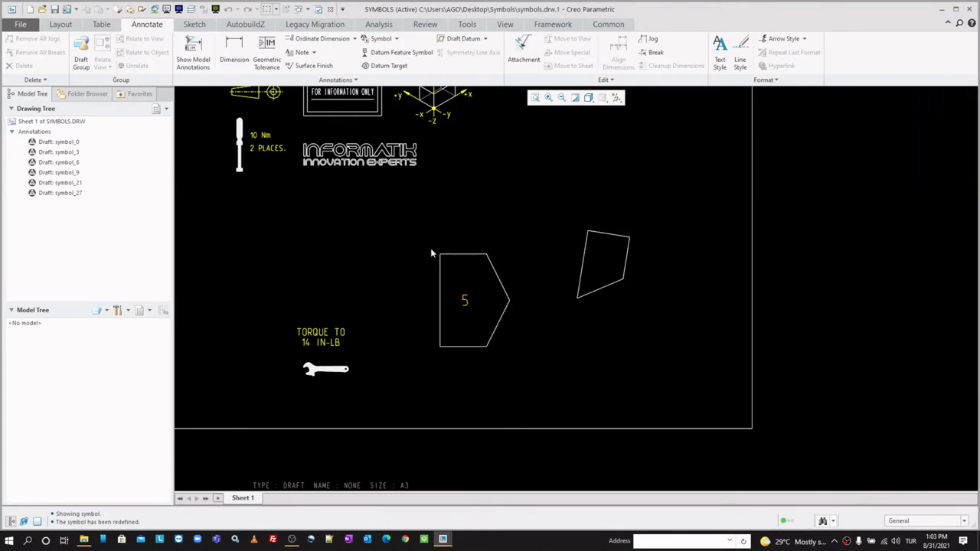
# Delete the 5 symbol and the wrench torque symbol.
pyautogui.moveTo(426, 242); pyautogui.dragTo(536, 388)
pyautogui.press('Delete')
pyautogui.moveTo(266, 303); pyautogui.dragTo(387, 392)
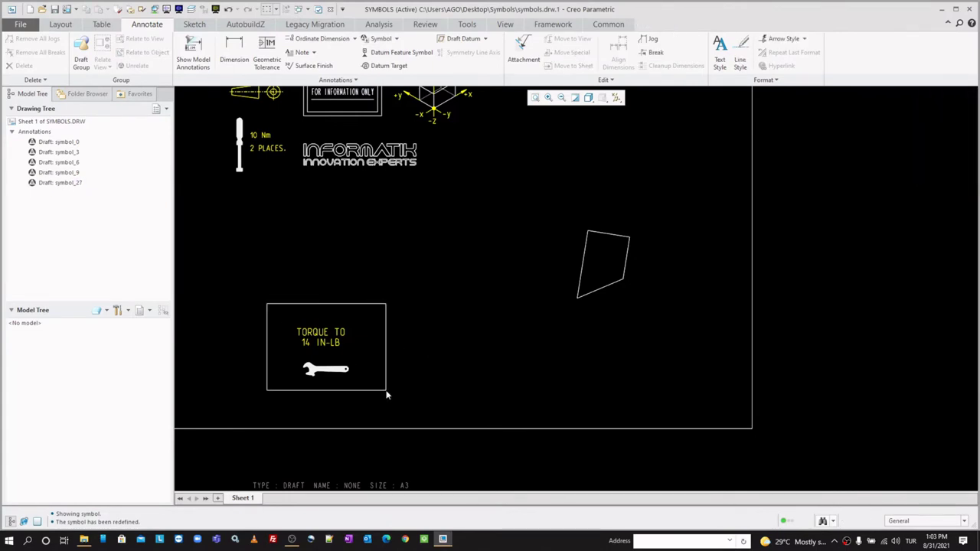
pyautogui.press('Delete')
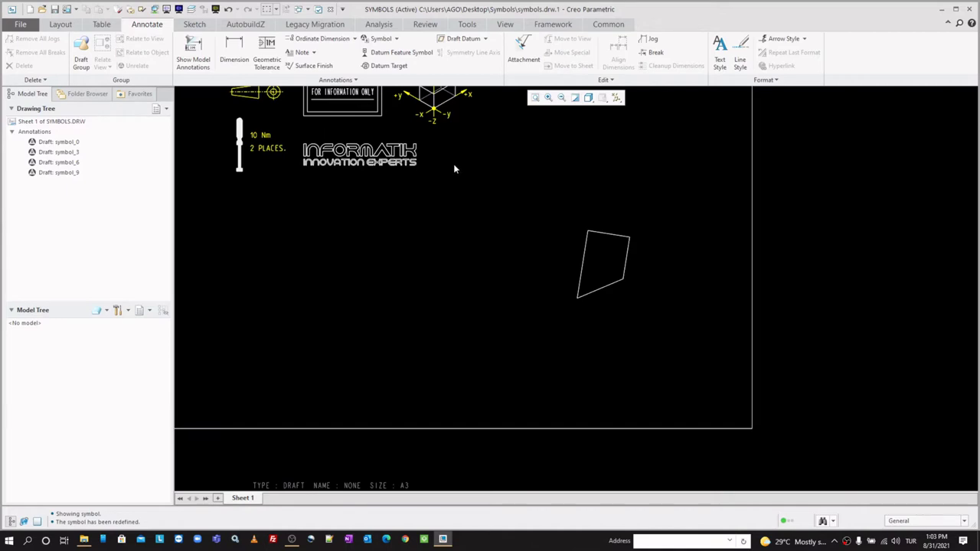
# Insert the system iso_weld/iso_fillet.sym symbol leadered to the quadrilateral's lower-left corner.
pyautogui.click(397, 39)
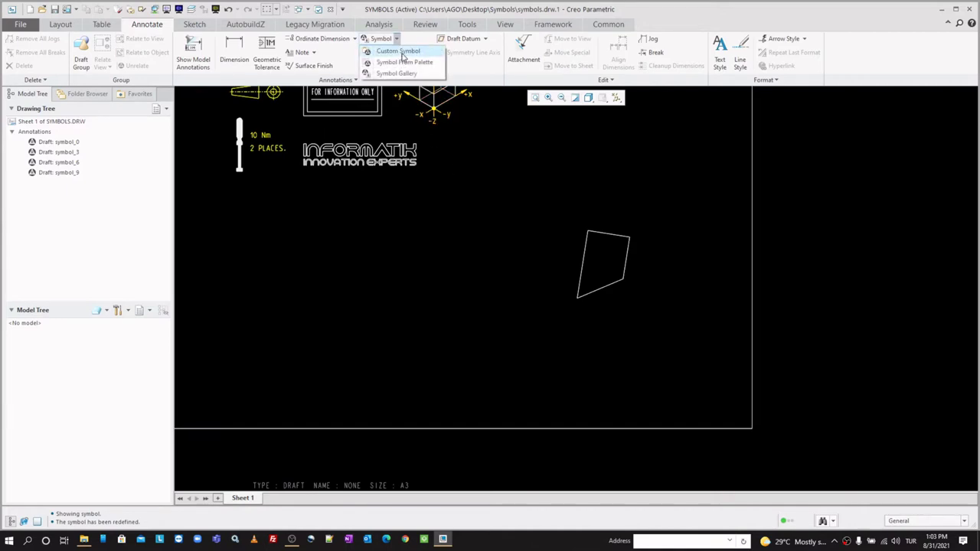
pyautogui.click(406, 52)
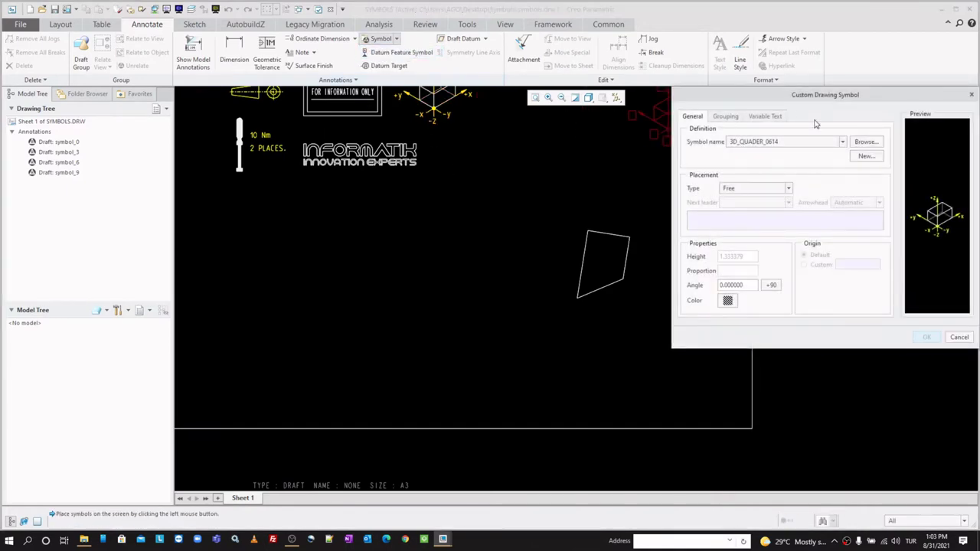
pyautogui.click(866, 141)
pyautogui.click(337, 251)
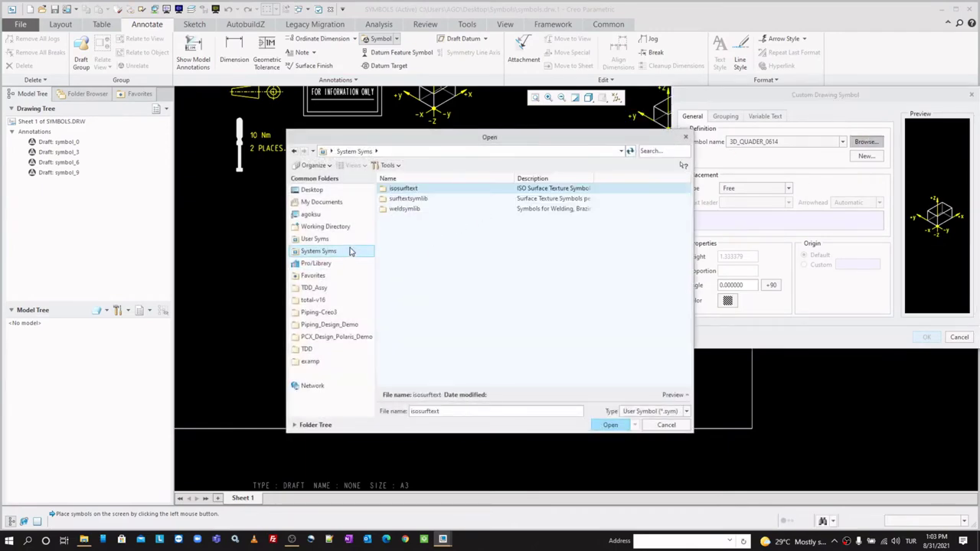
pyautogui.doubleClick(408, 209)
pyautogui.doubleClick(405, 199)
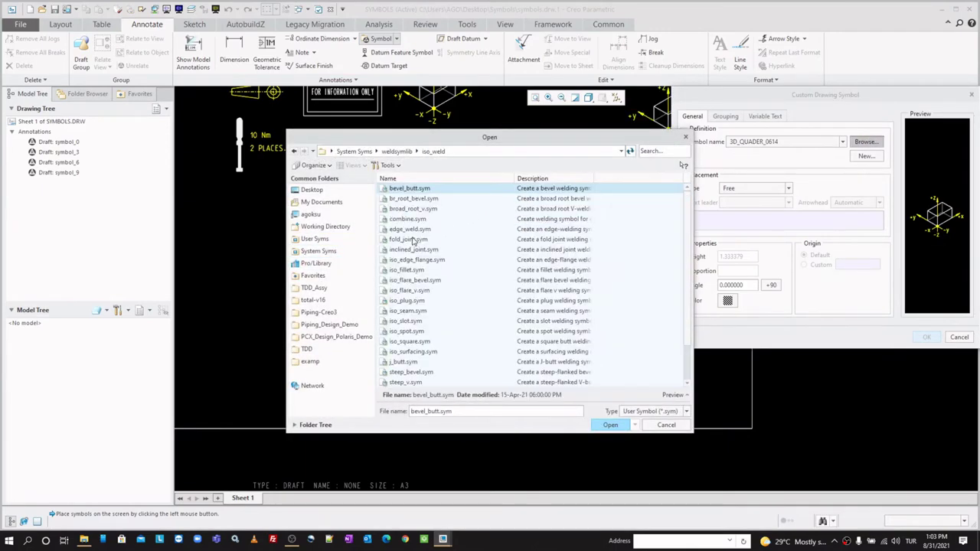
pyautogui.click(419, 271)
pyautogui.doubleClick(419, 271)
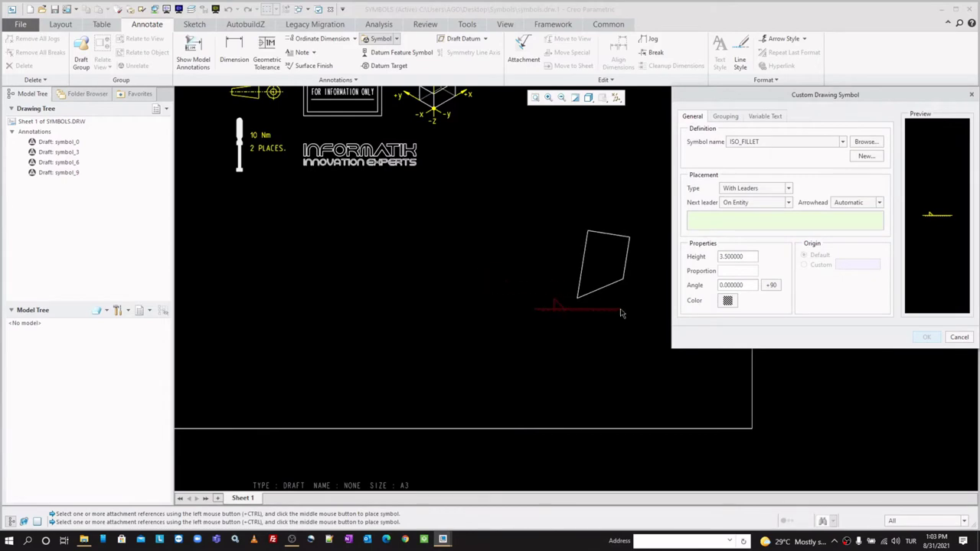
pyautogui.scroll(4, 601, 299)
pyautogui.click(538, 290)
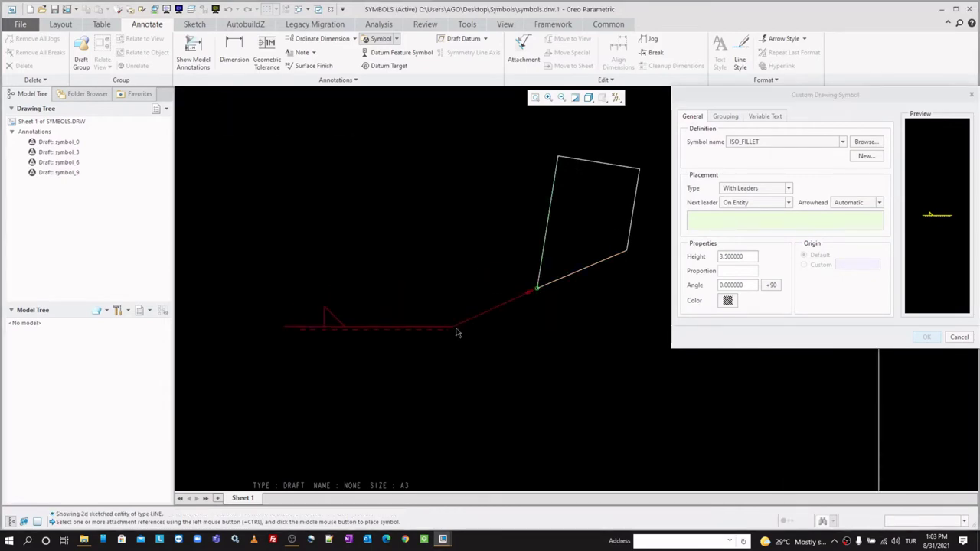
pyautogui.middleClick(457, 332)
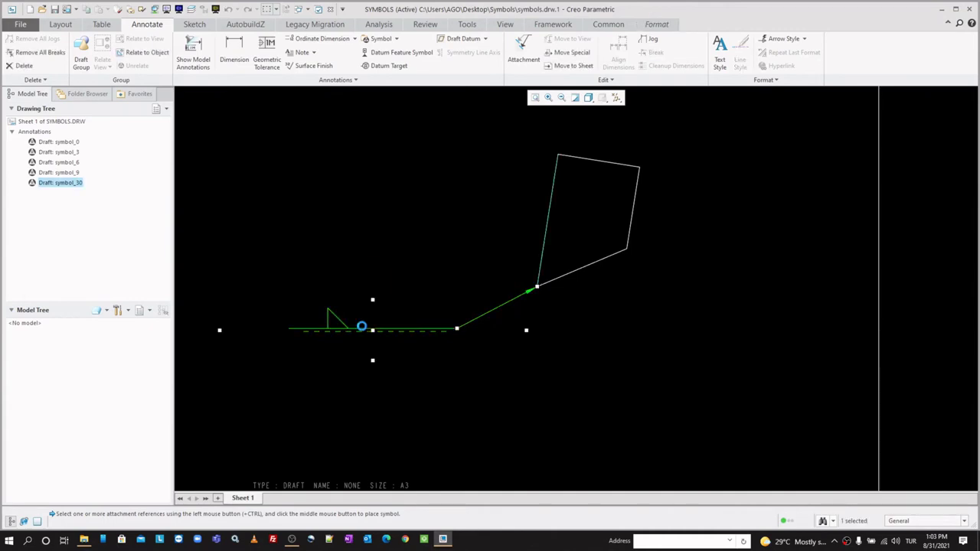
# Set the fillet weld symbol's ARROW_SIDE grouping to ABOVE_REF.
pyautogui.click(731, 118)
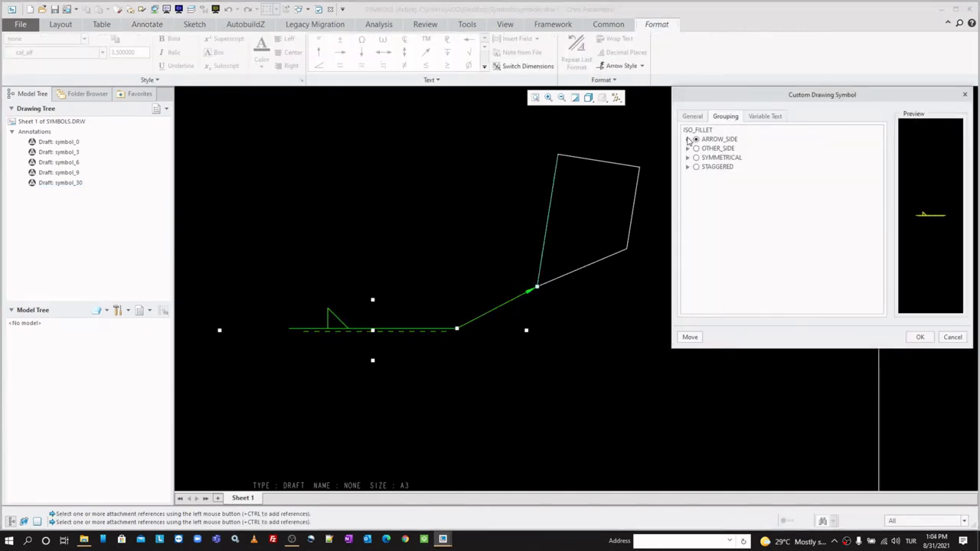
pyautogui.click(688, 139)
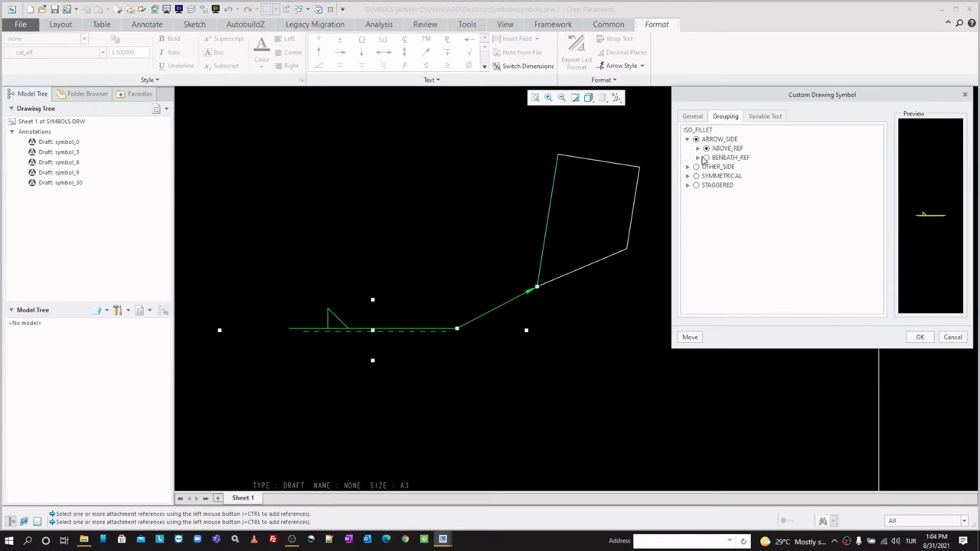
pyautogui.click(706, 157)
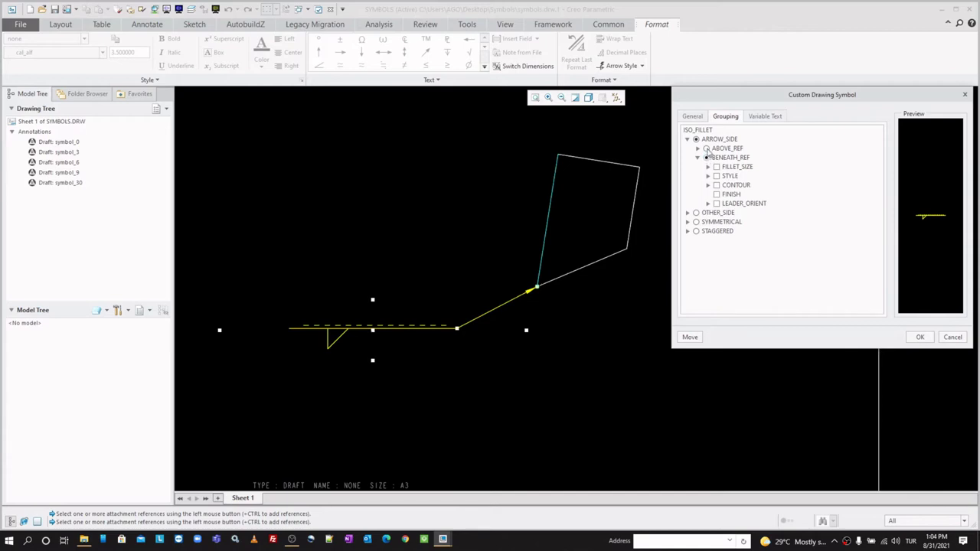
pyautogui.click(706, 148)
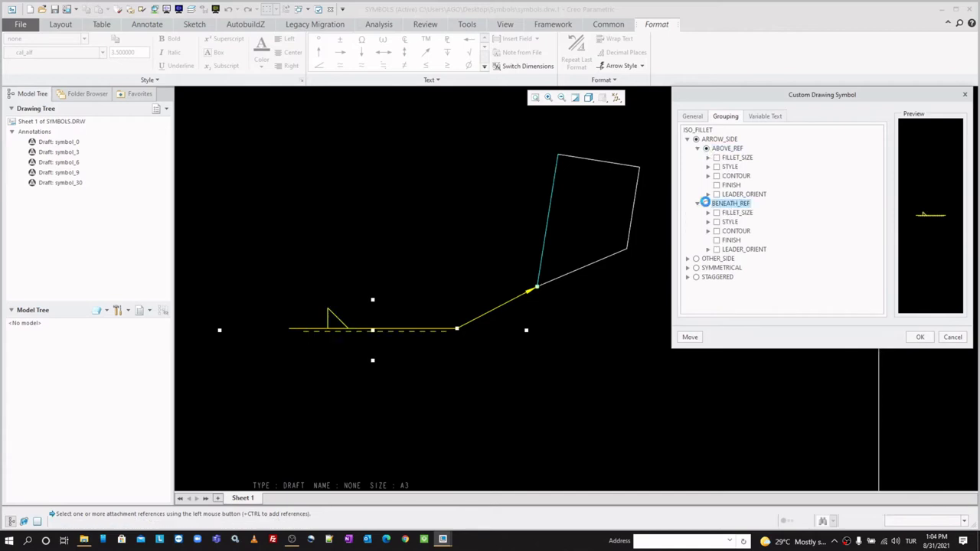
pyautogui.click(705, 203)
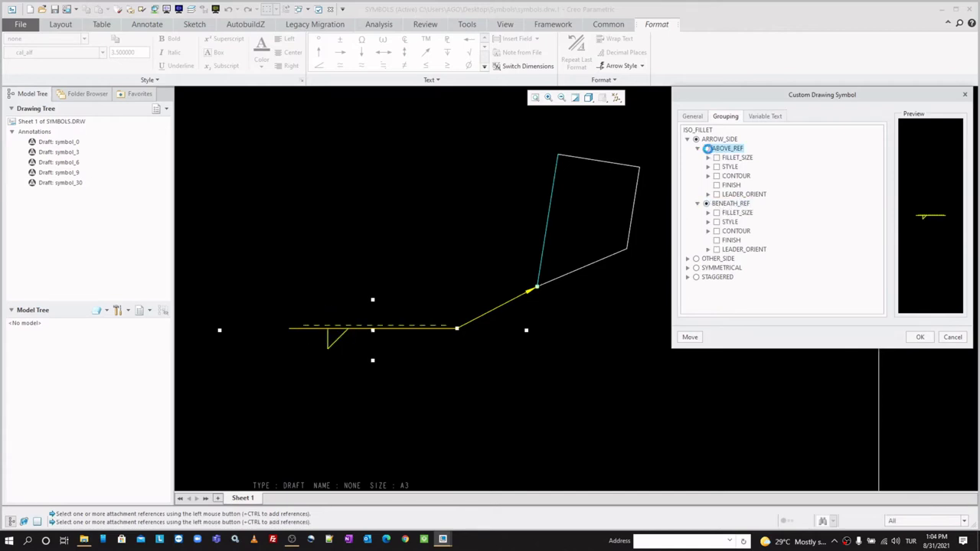
pyautogui.click(707, 148)
pyautogui.click(706, 203)
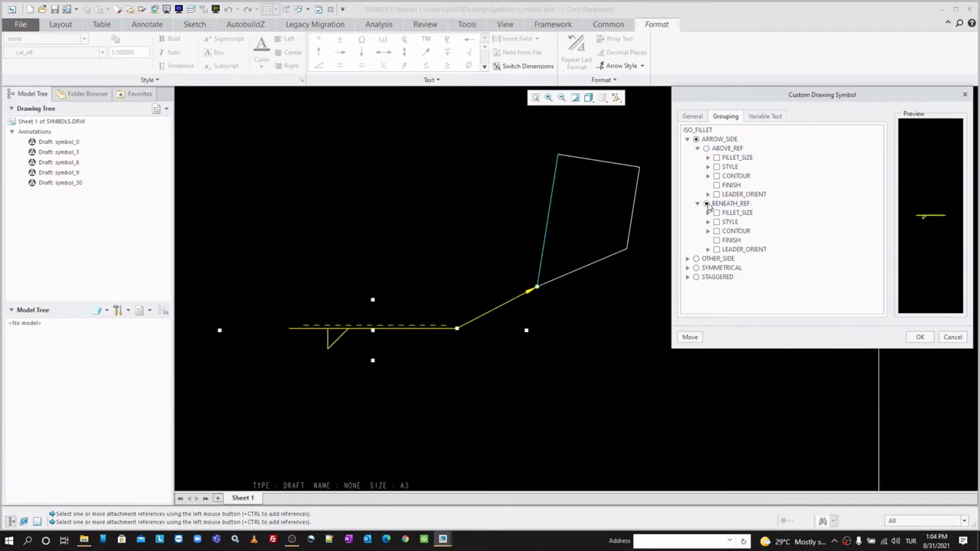
pyautogui.click(706, 149)
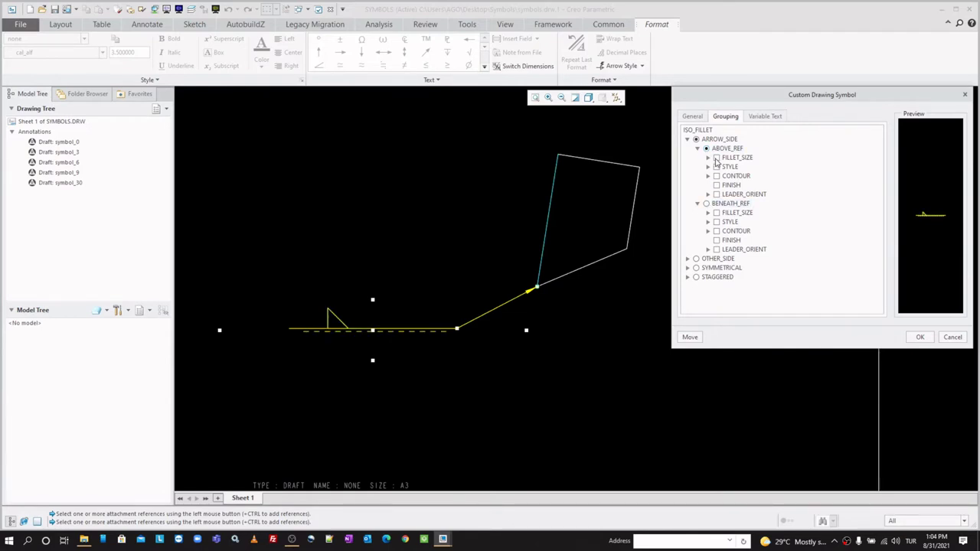
# Include FILLET_SIZE and STYLE in the ABOVE_REF group, then reselect the weld symbol.
pyautogui.click(717, 157)
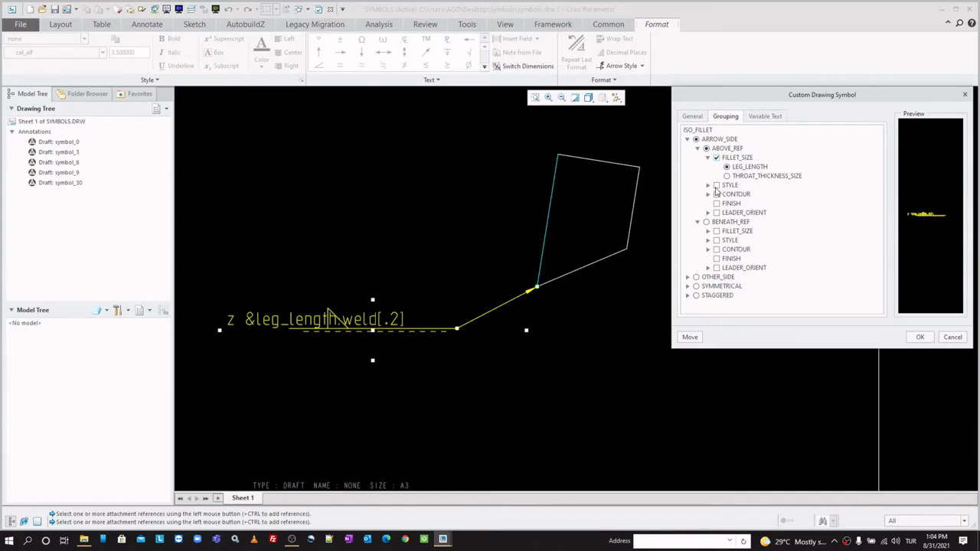
pyautogui.click(717, 187)
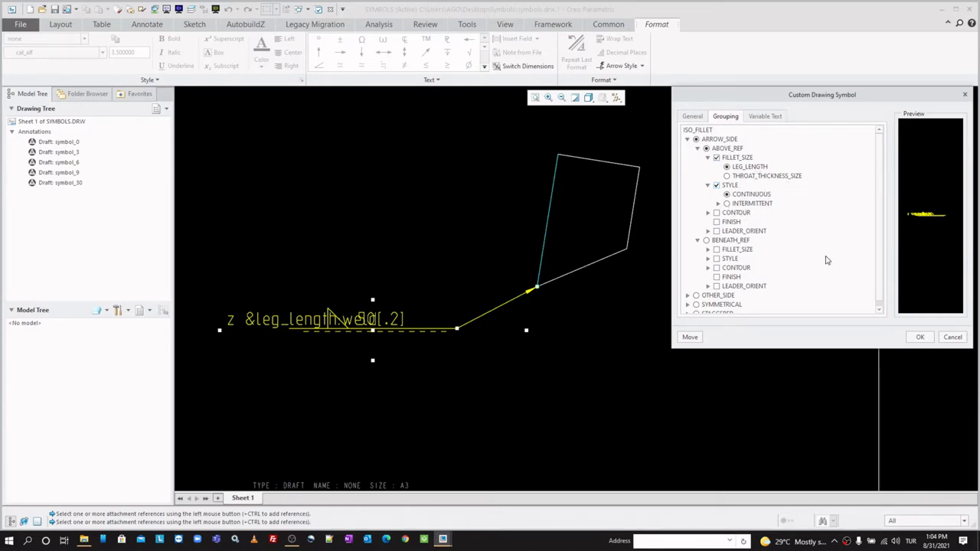
pyautogui.click(952, 338)
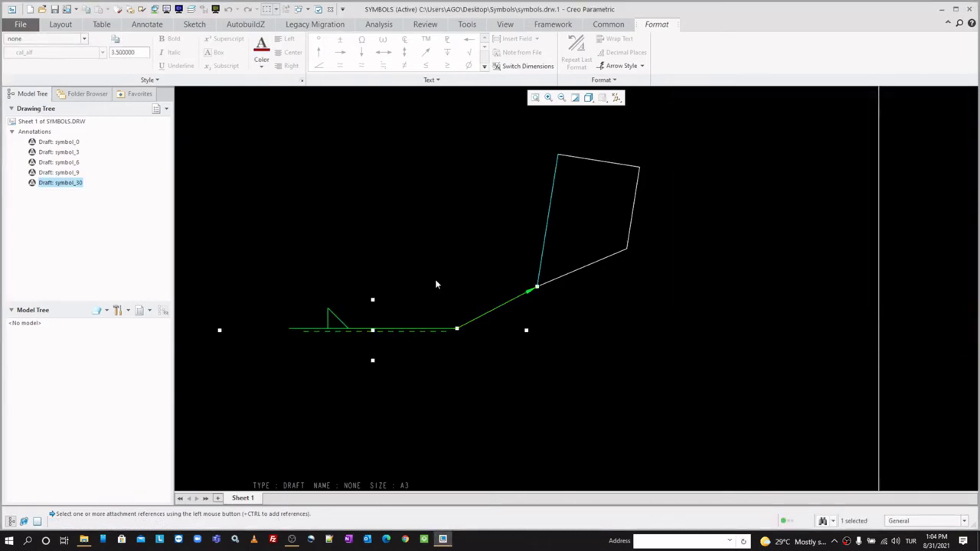
pyautogui.click(435, 285)
pyautogui.click(433, 327)
# Delete the trial weld symbol and open the groups.drw drawing.
pyautogui.press('Delete')
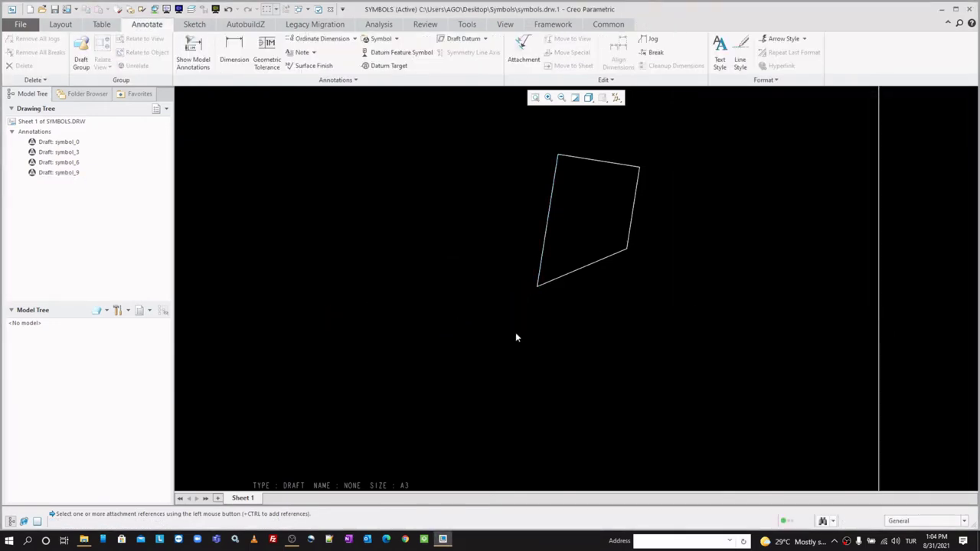
pyautogui.scroll(-2, 498, 340)
pyautogui.scroll(-1, 599, 300)
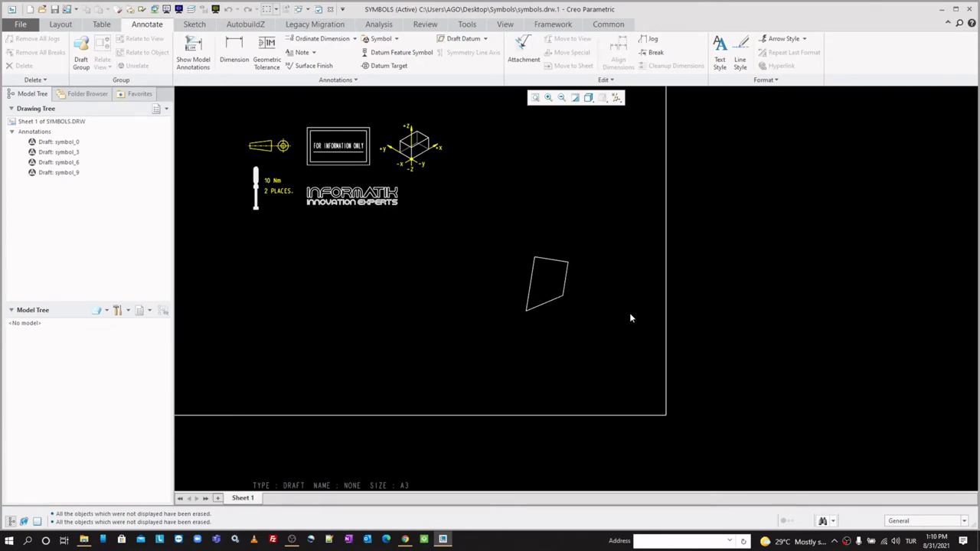
pyautogui.hotkey('ctrl', 'o')
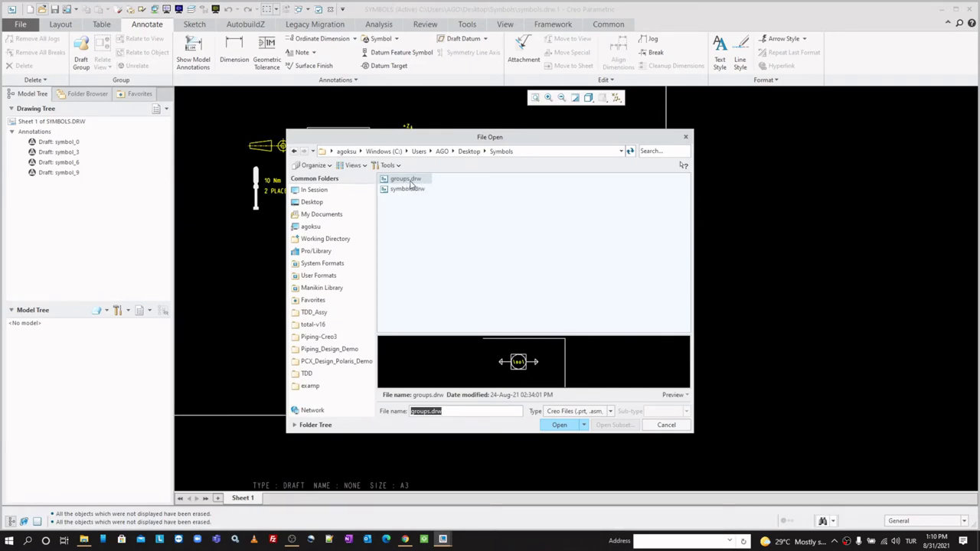
pyautogui.doubleClick(410, 182)
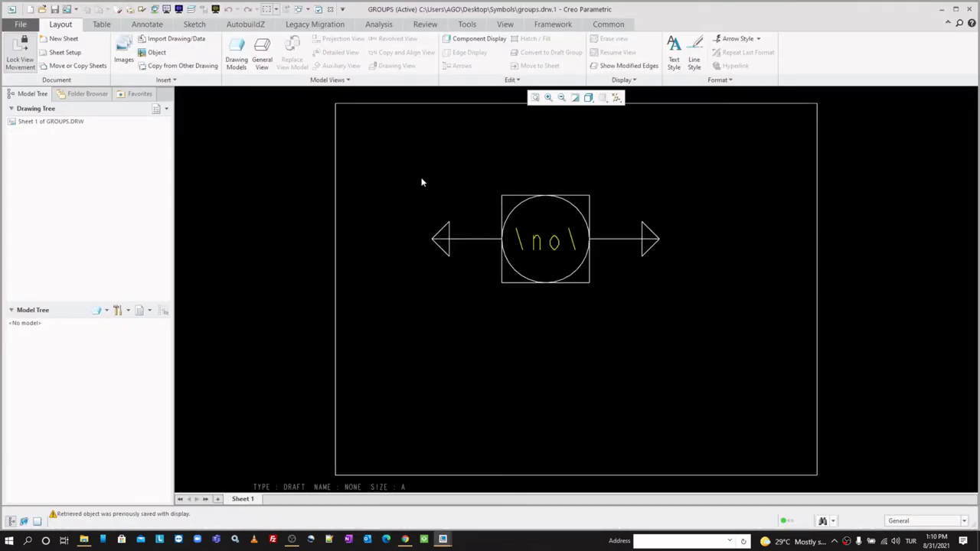
# Look over the Layout, Sketch and Annotate tools of groups.drw, then bring up the Symbol Gallery.
pyautogui.scroll(1, 538, 165)
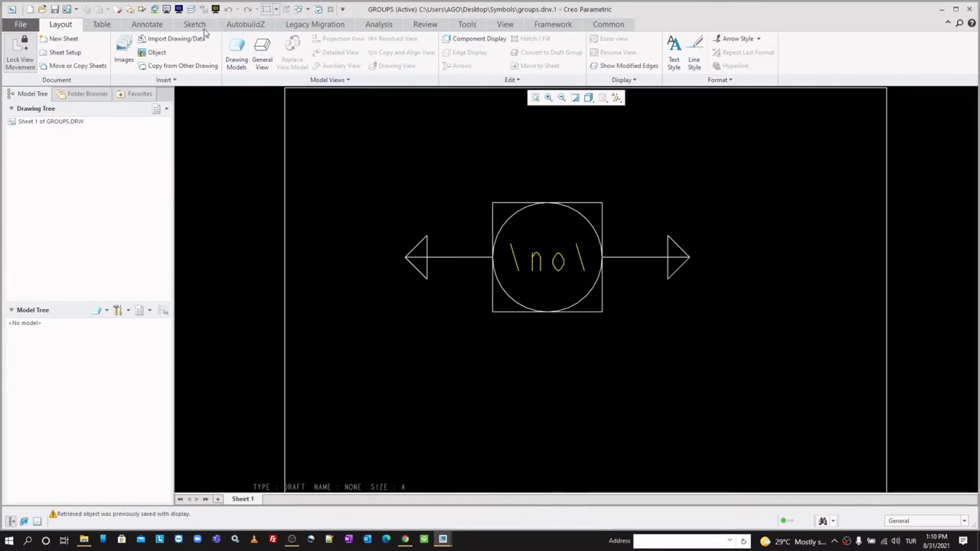
pyautogui.click(154, 31)
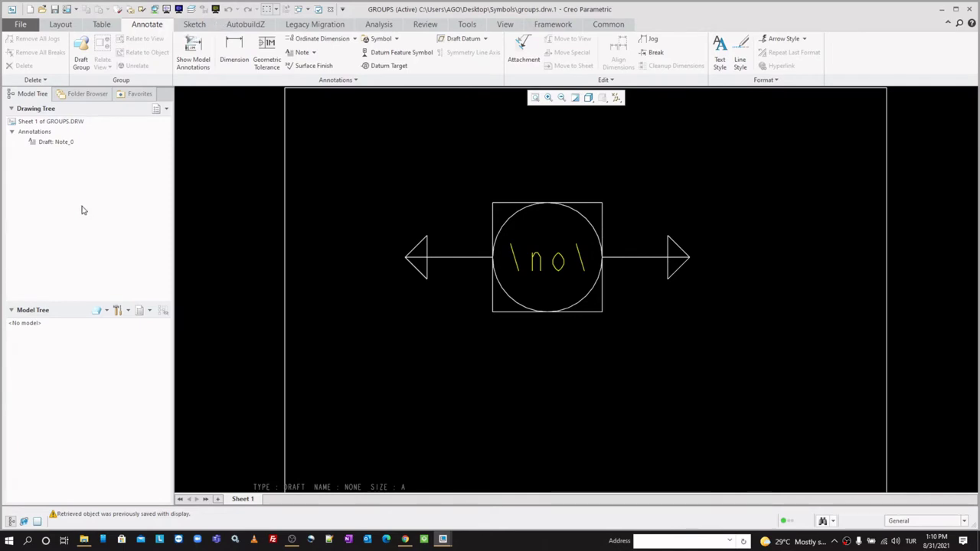
pyautogui.click(68, 28)
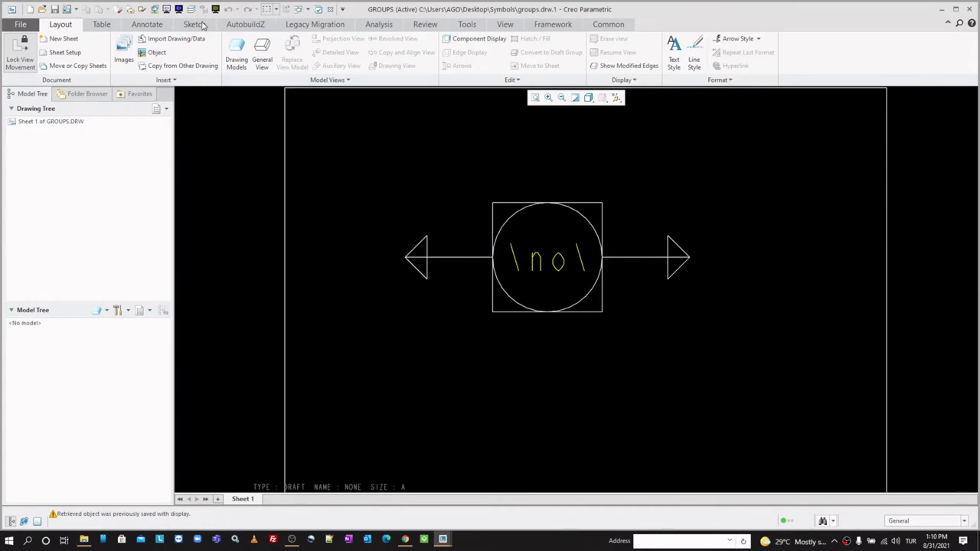
pyautogui.click(201, 26)
pyautogui.click(159, 27)
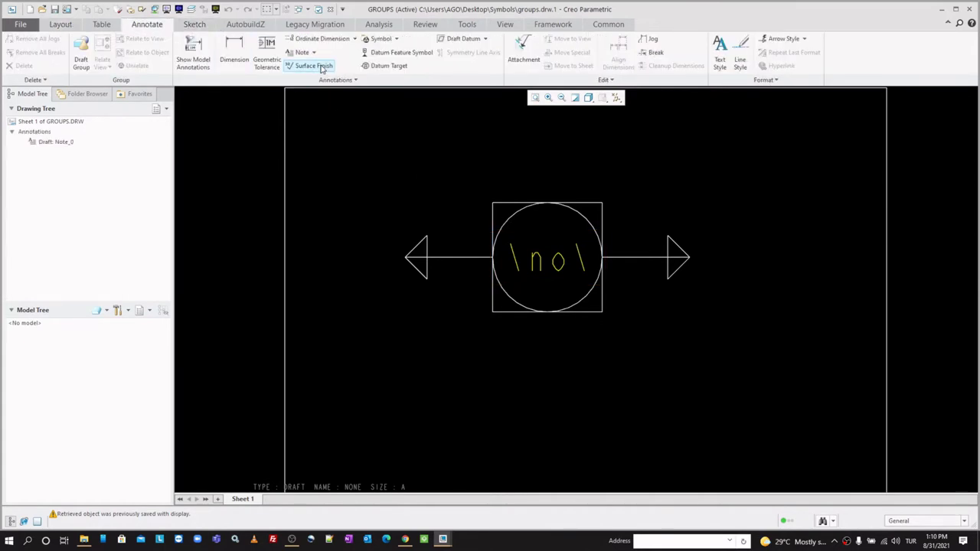
pyautogui.click(396, 38)
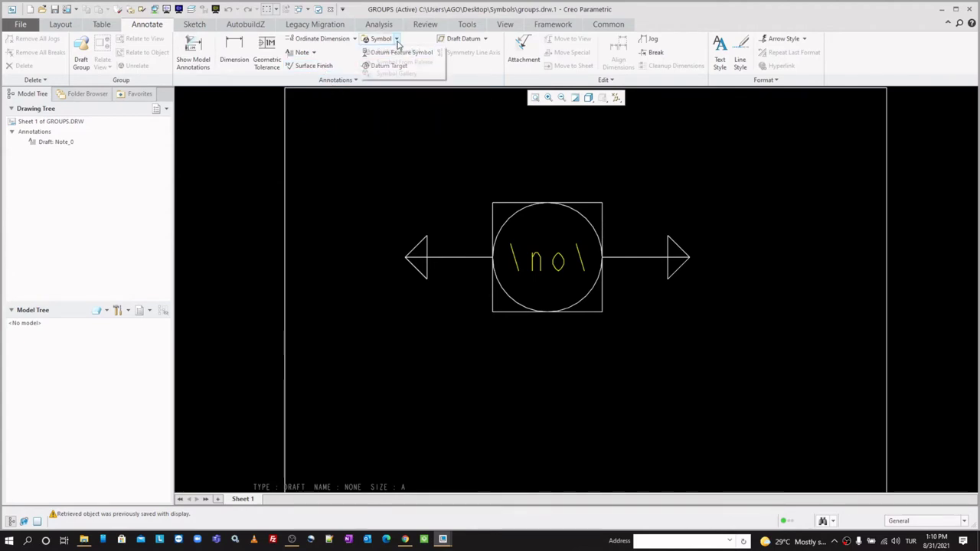
pyautogui.click(409, 72)
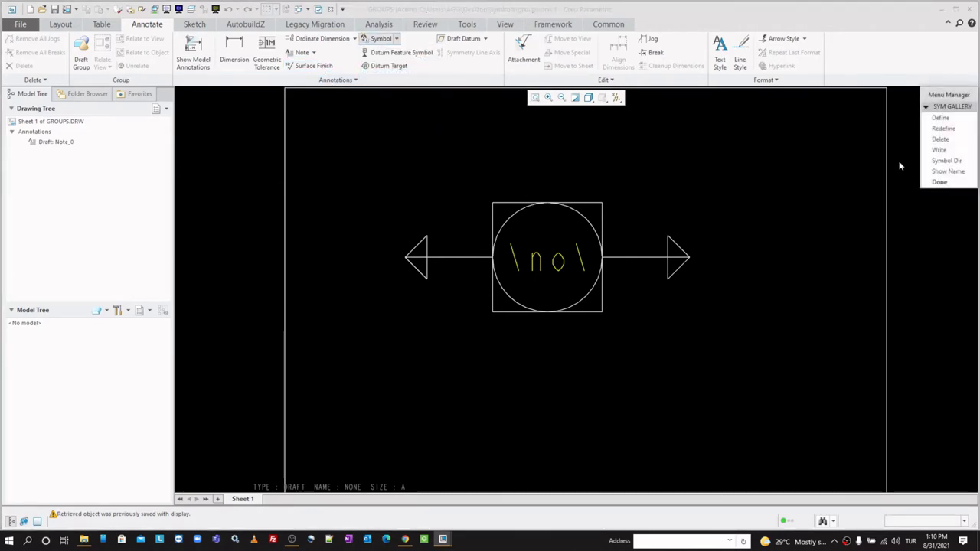
# Define a new symbol named groping_sym from the symbol gallery.
pyautogui.click(939, 119)
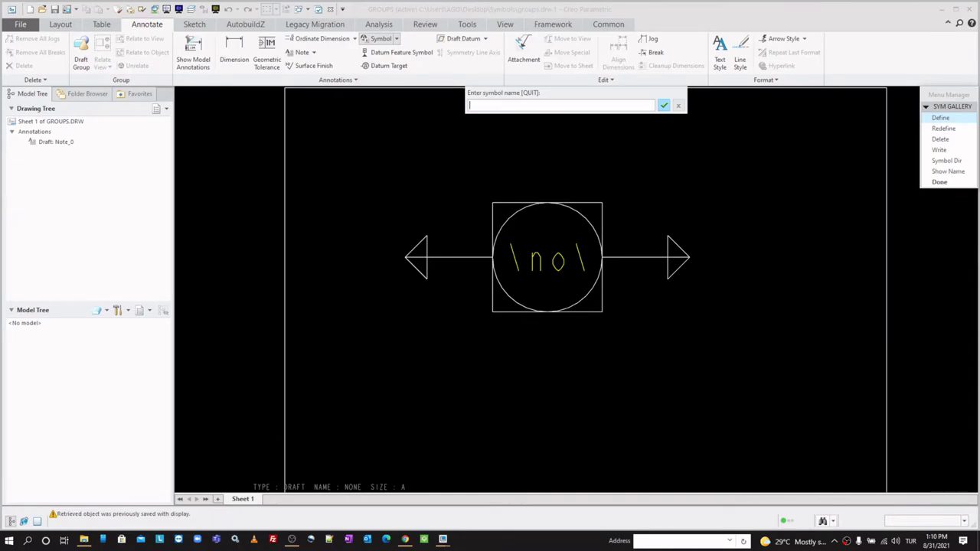
pyautogui.write('gr')
pyautogui.write('op')
pyautogui.write('ing_sym')
pyautogui.press('Return')
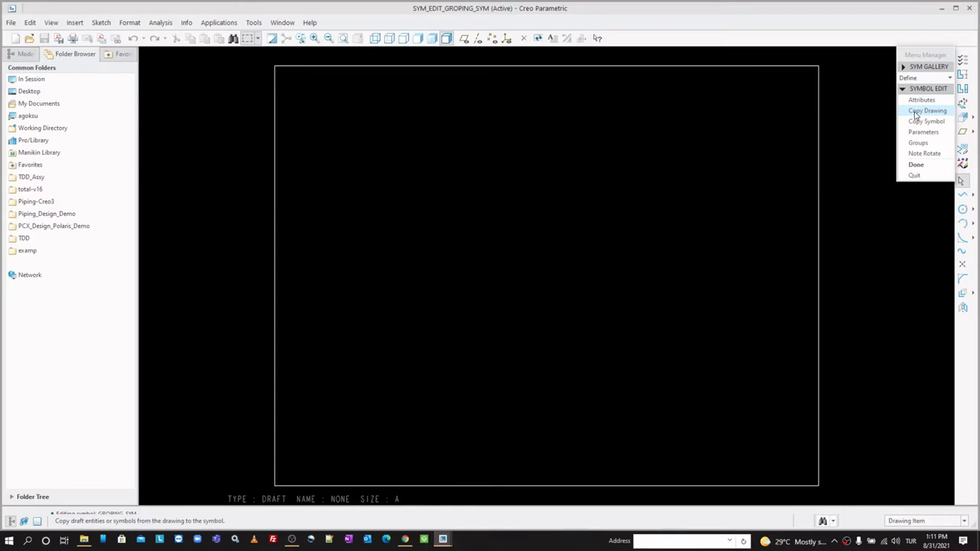
# Copy the circled \no\ note, its square and both arrows from groups.drw into the symbol.
pyautogui.click(919, 112)
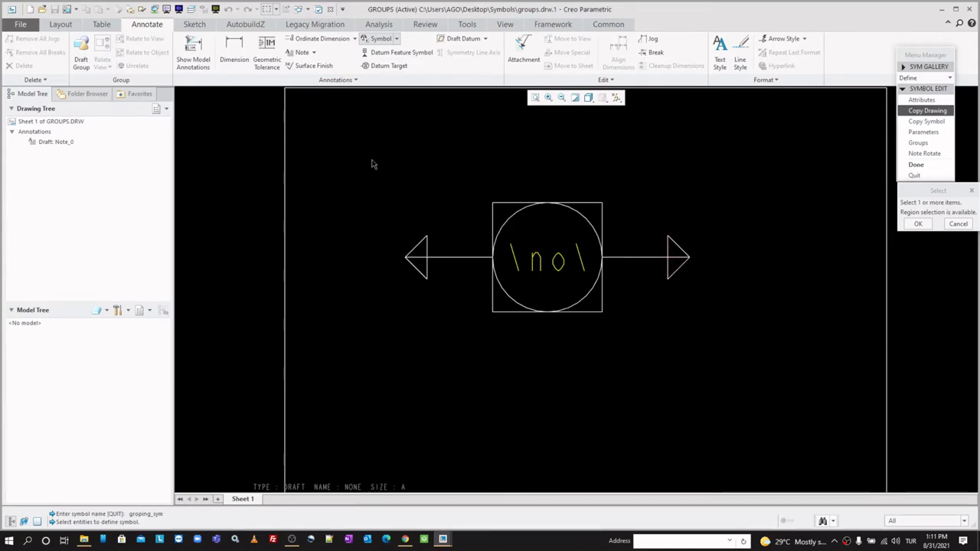
pyautogui.moveTo(372, 161); pyautogui.dragTo(744, 367)
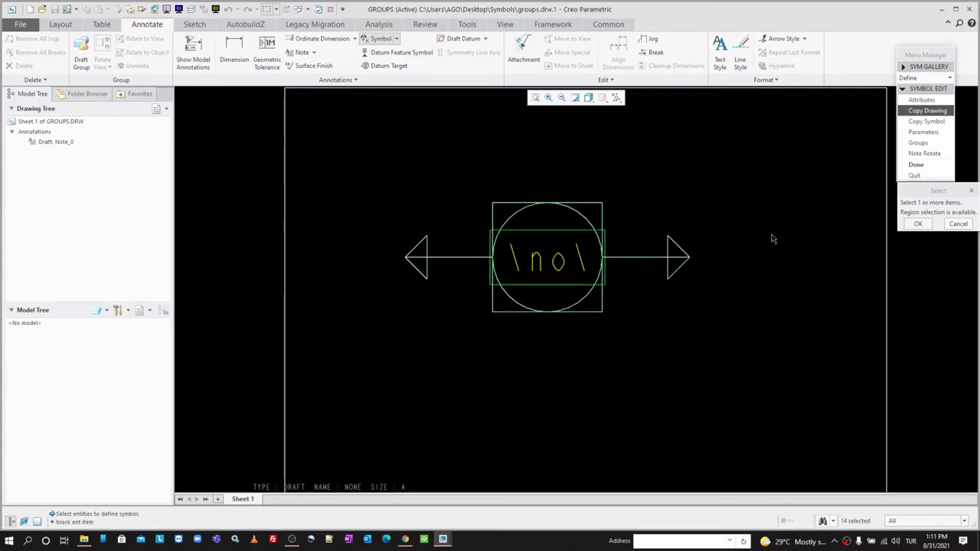
pyautogui.click(911, 225)
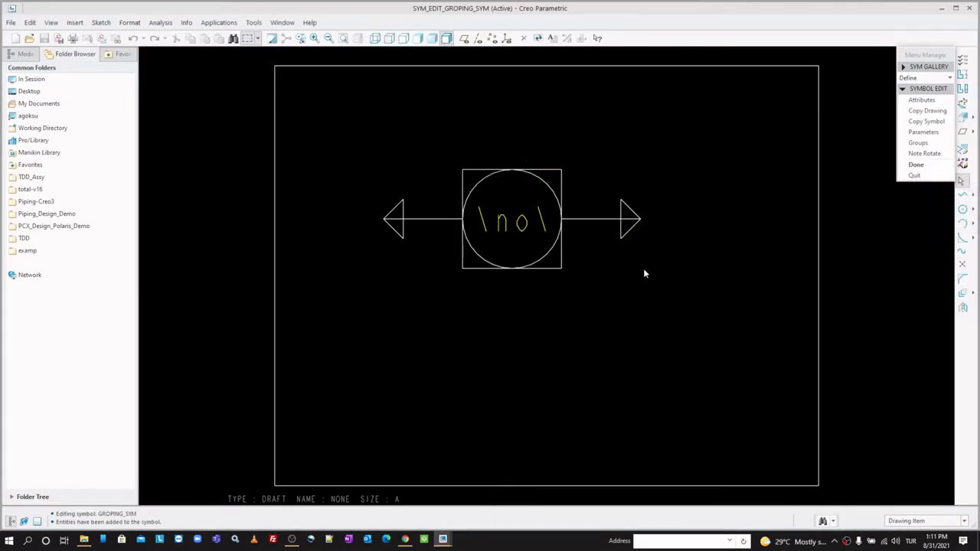
pyautogui.scroll(1, 534, 157)
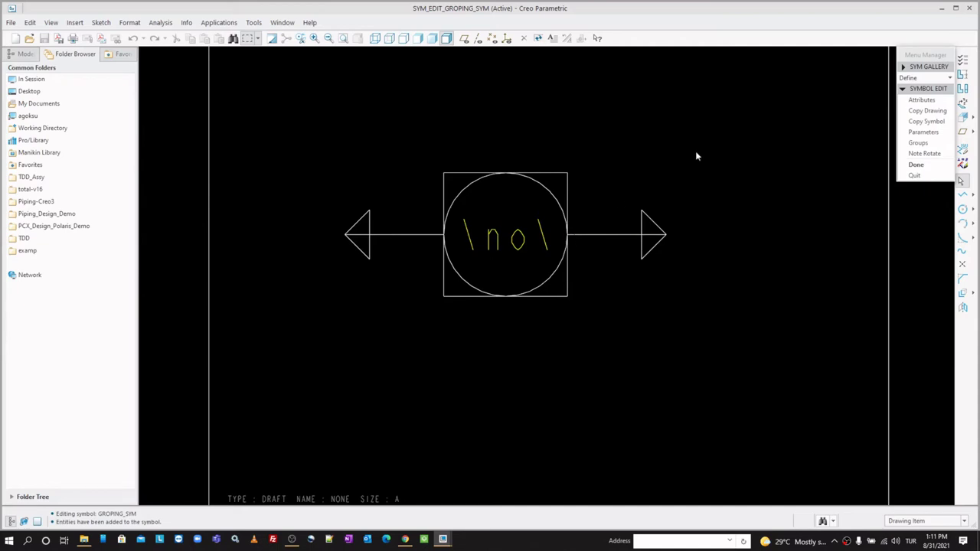
# Float the Menu Manager beside the symbol and bring up the SYM GROUPS options.
pyautogui.moveTo(924, 59); pyautogui.dragTo(826, 87)
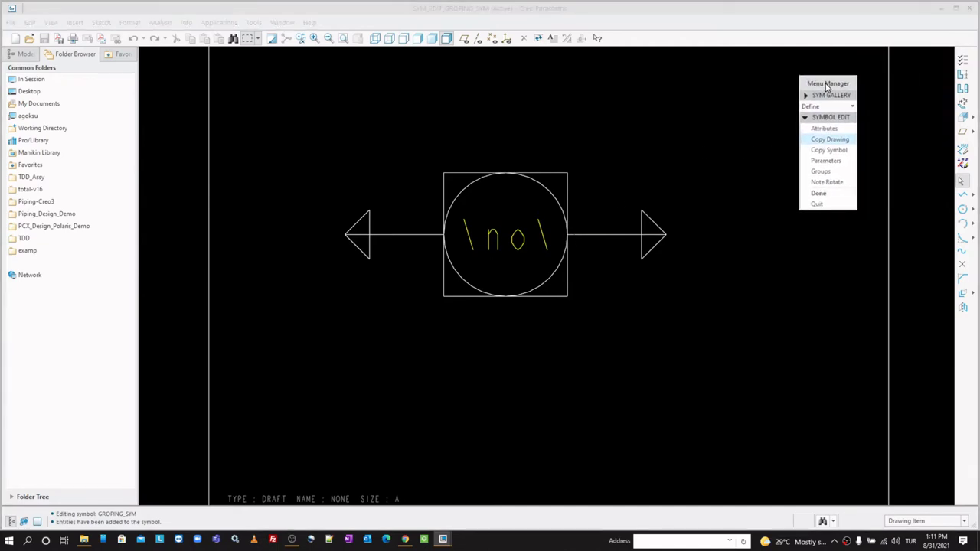
pyautogui.click(824, 175)
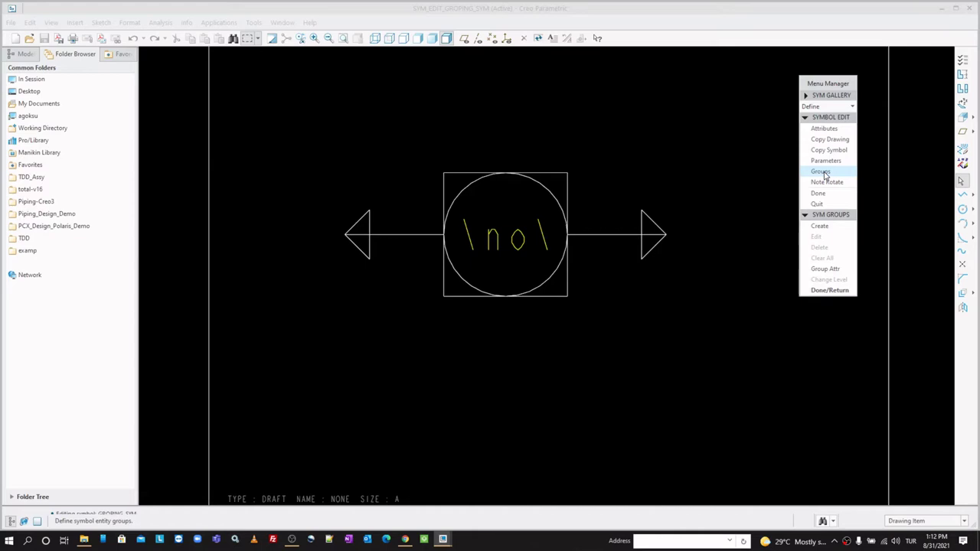
pyautogui.click(824, 174)
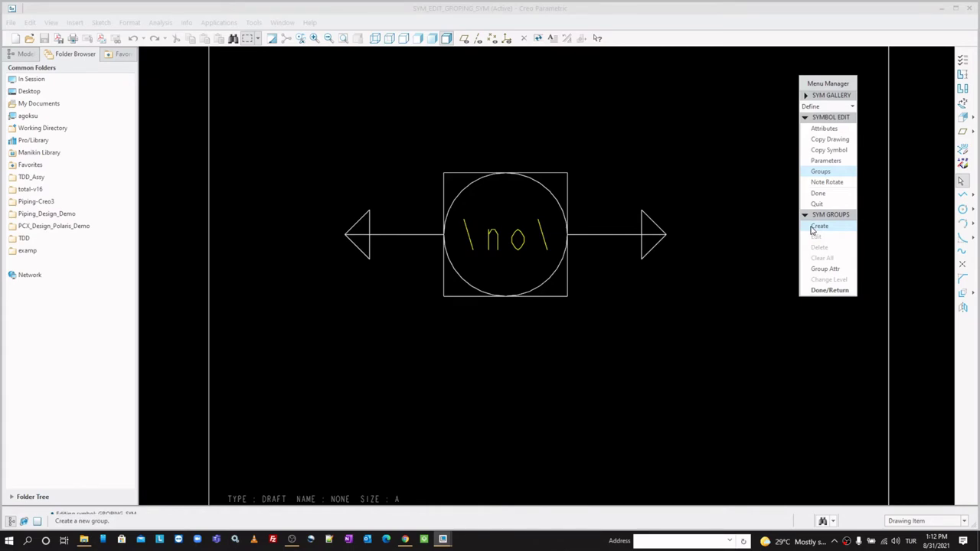
# Create a group named CIRCLE containing the circle, both arrows and the \no\ note.
pyautogui.click(816, 227)
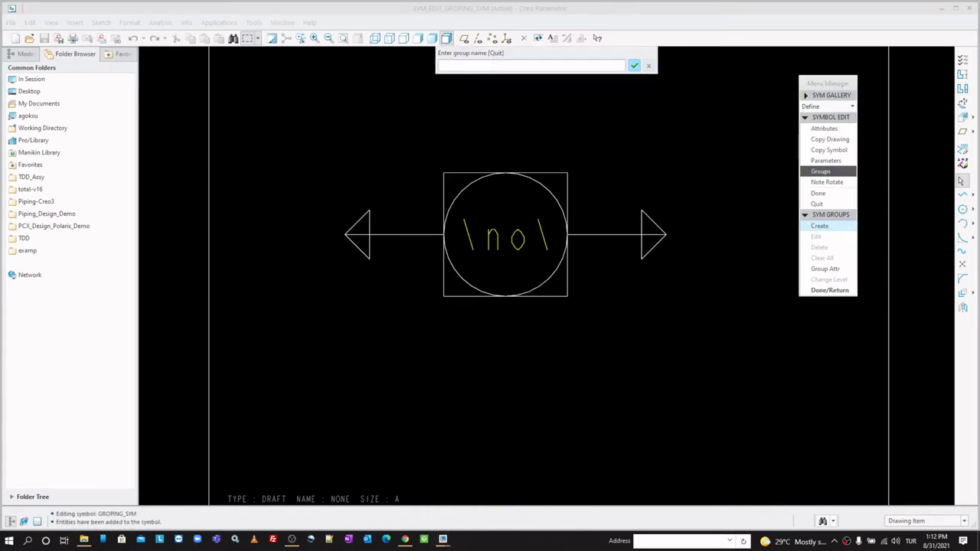
pyautogui.write('circl')
pyautogui.write('e')
pyautogui.press('Return')
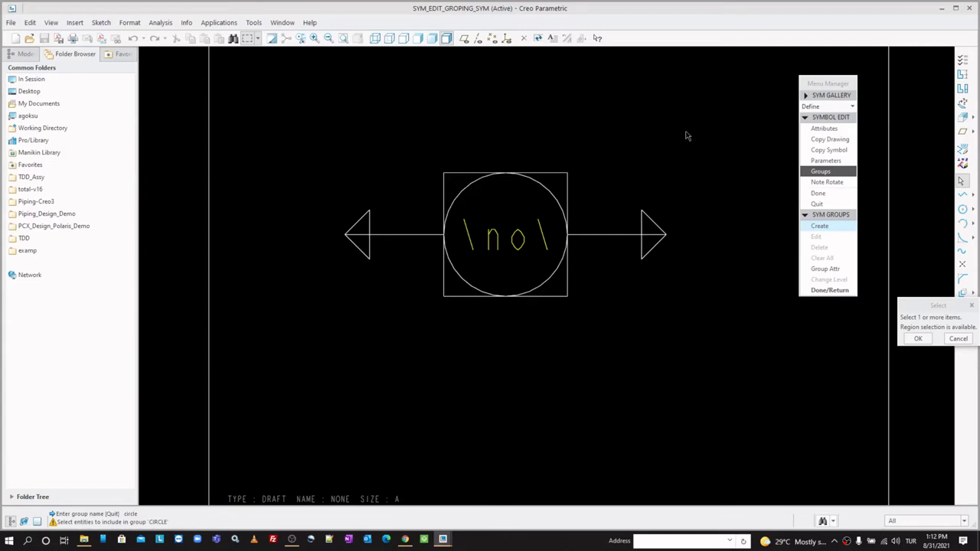
pyautogui.click(552, 196)
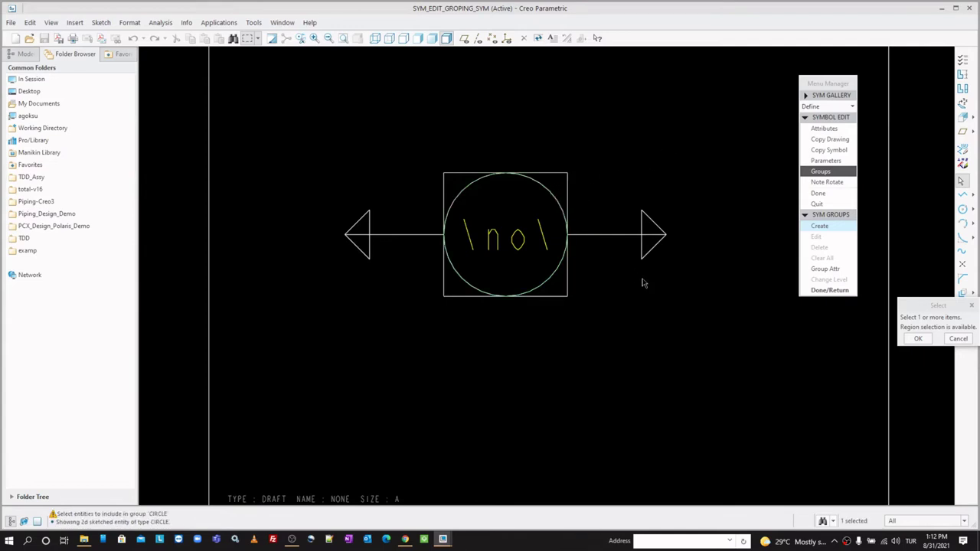
pyautogui.moveTo(678, 304); pyautogui.dragTo(616, 184)
pyautogui.moveTo(401, 281); pyautogui.dragTo(328, 186)
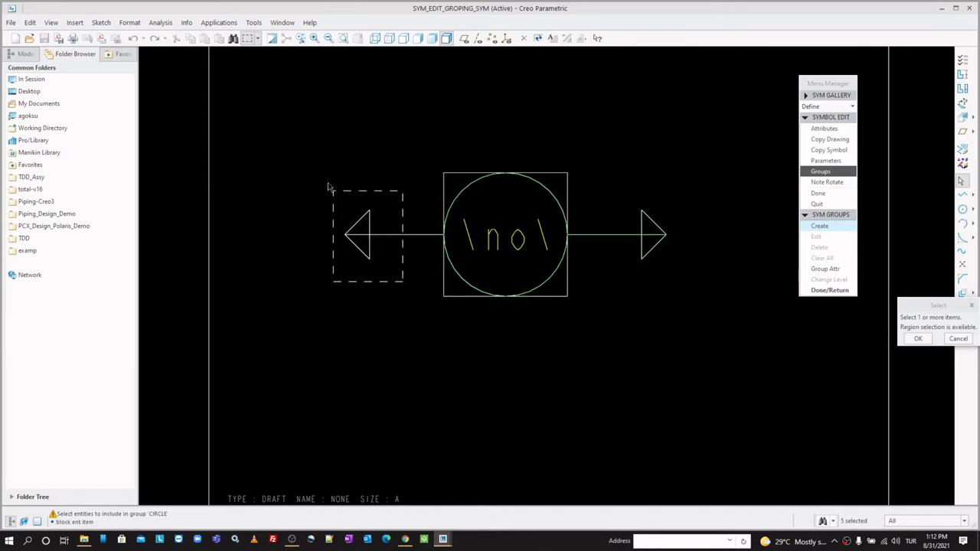
pyautogui.click(511, 251)
pyautogui.click(916, 339)
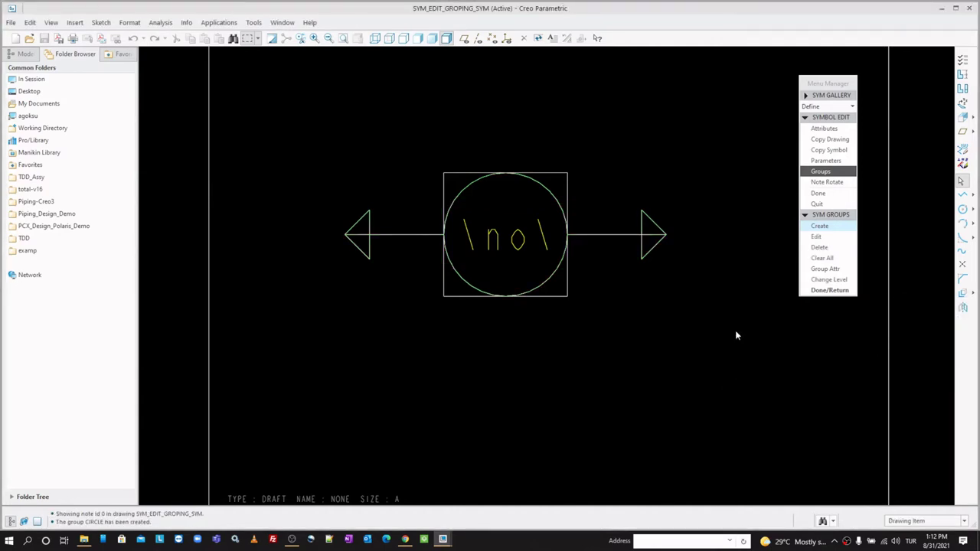
# Create a group named SQUARE from the square frame, both arrows and the \no\ note.
pyautogui.click(832, 230)
pyautogui.write('square')
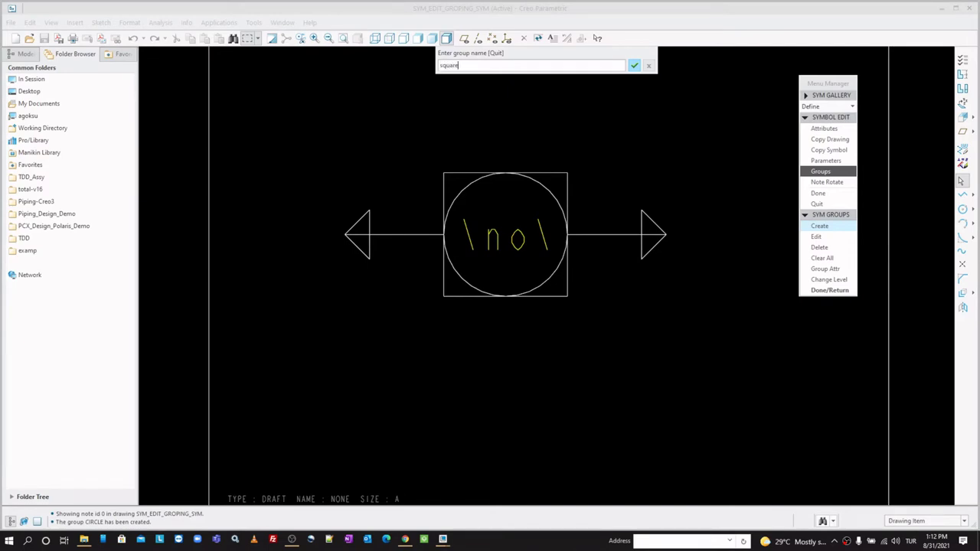
pyautogui.press('Return')
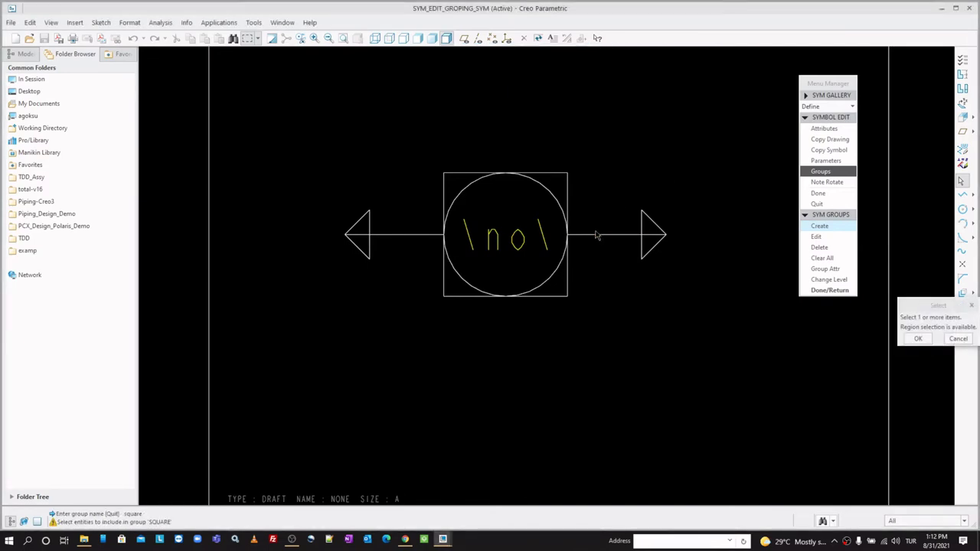
pyautogui.click(568, 181)
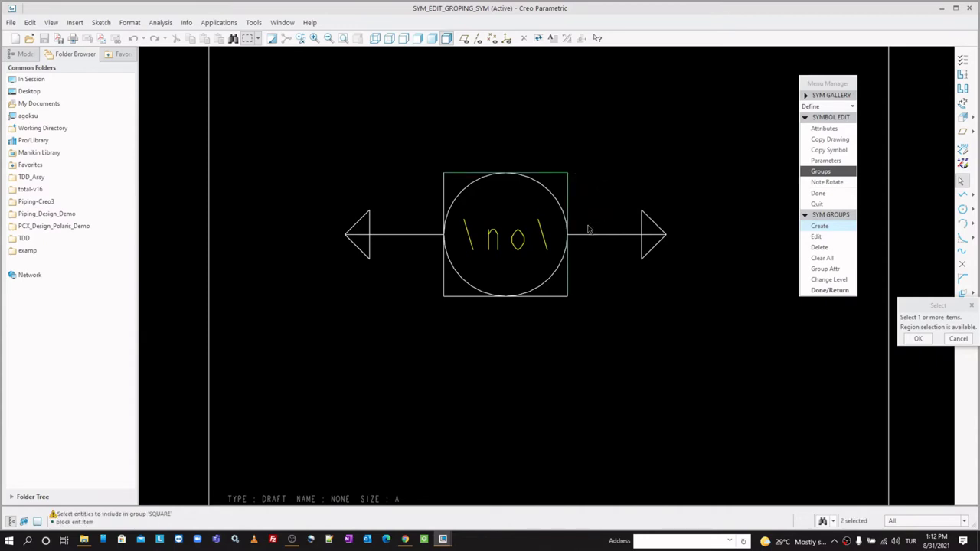
pyautogui.moveTo(381, 289); pyautogui.dragTo(329, 190)
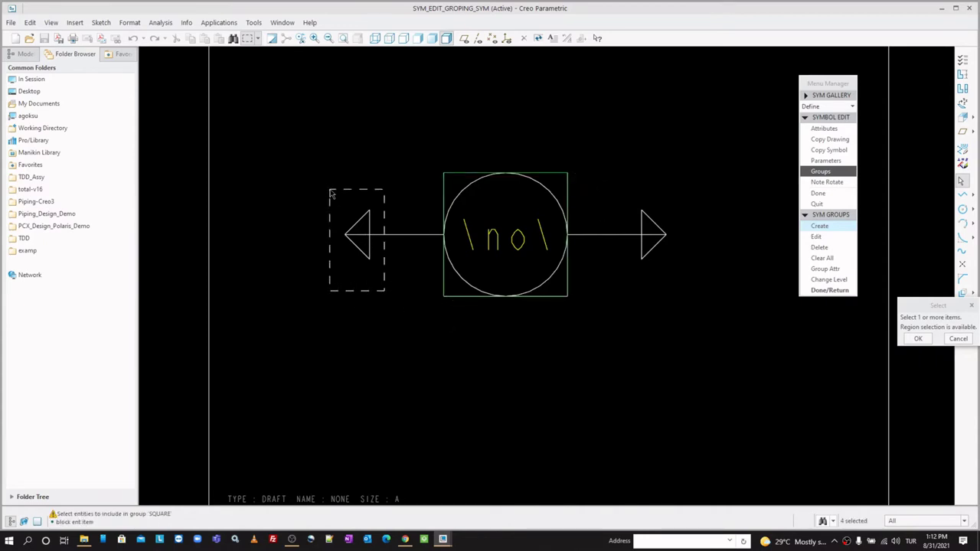
pyautogui.moveTo(689, 290); pyautogui.dragTo(616, 203)
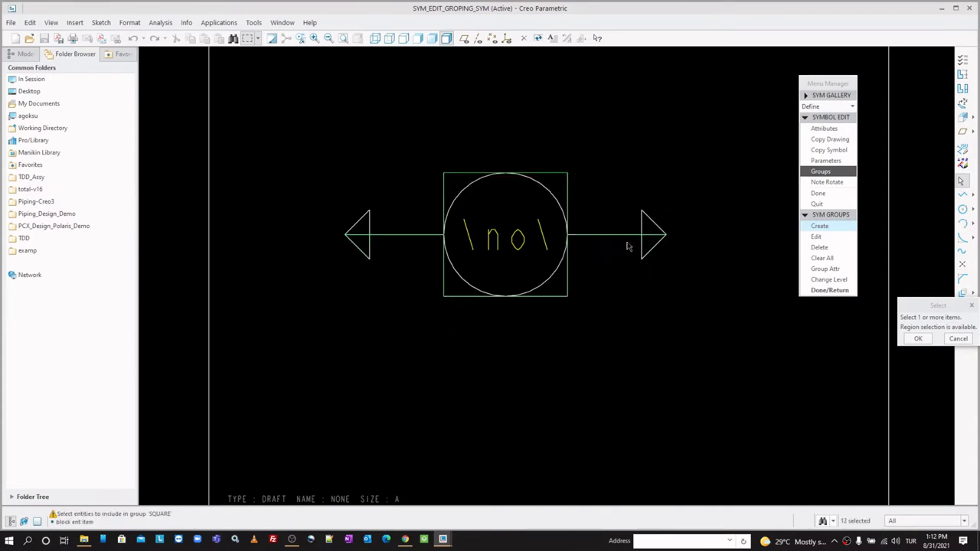
pyautogui.click(504, 245)
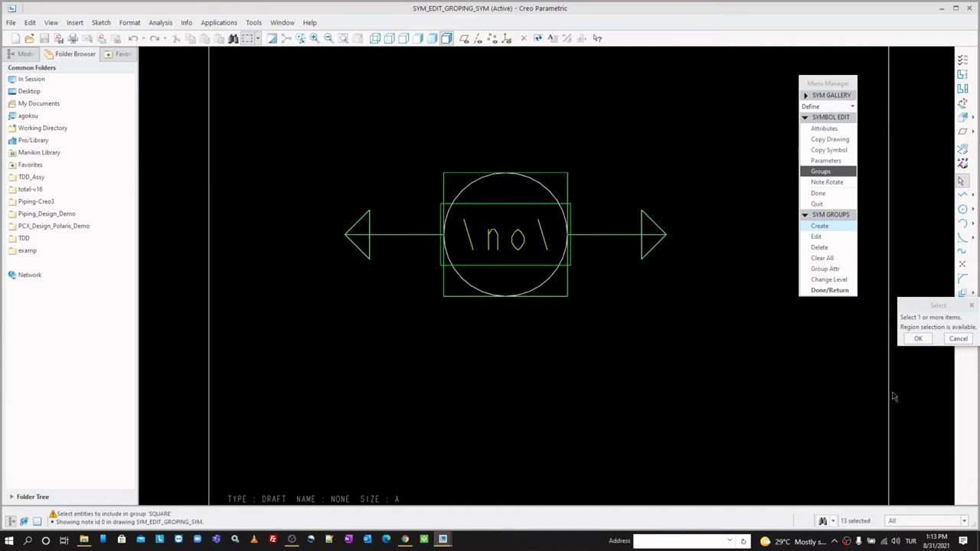
pyautogui.click(918, 339)
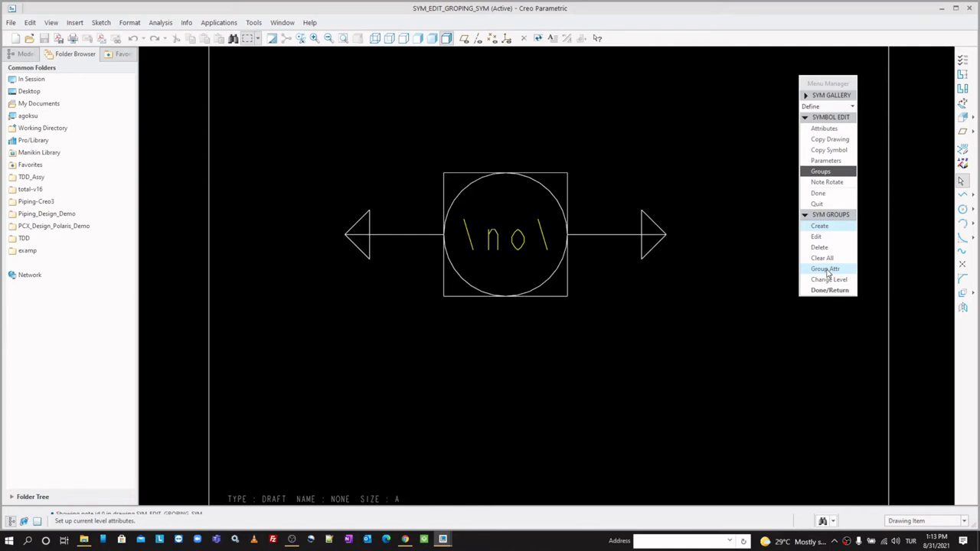
# Set the group attribute for the top group level and finish group editing.
pyautogui.click(825, 269)
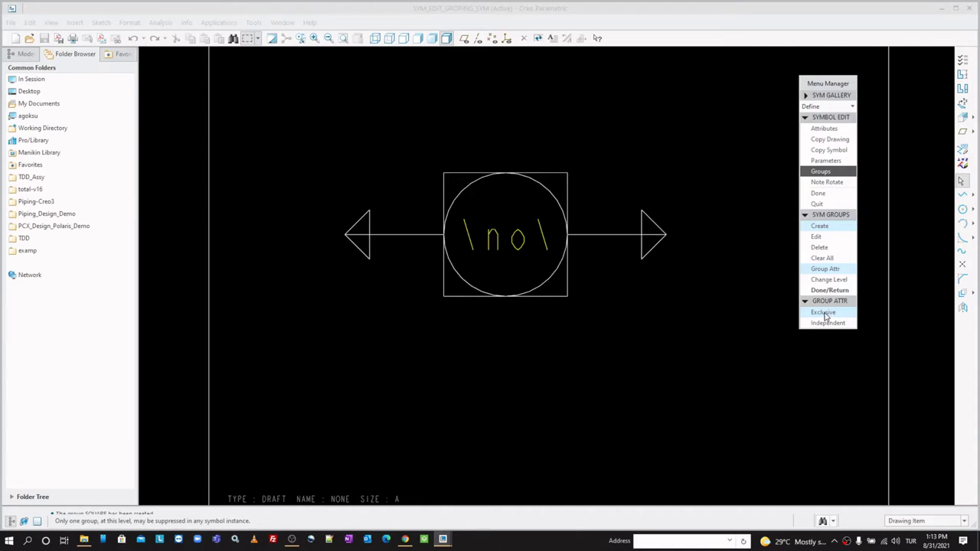
pyautogui.click(824, 314)
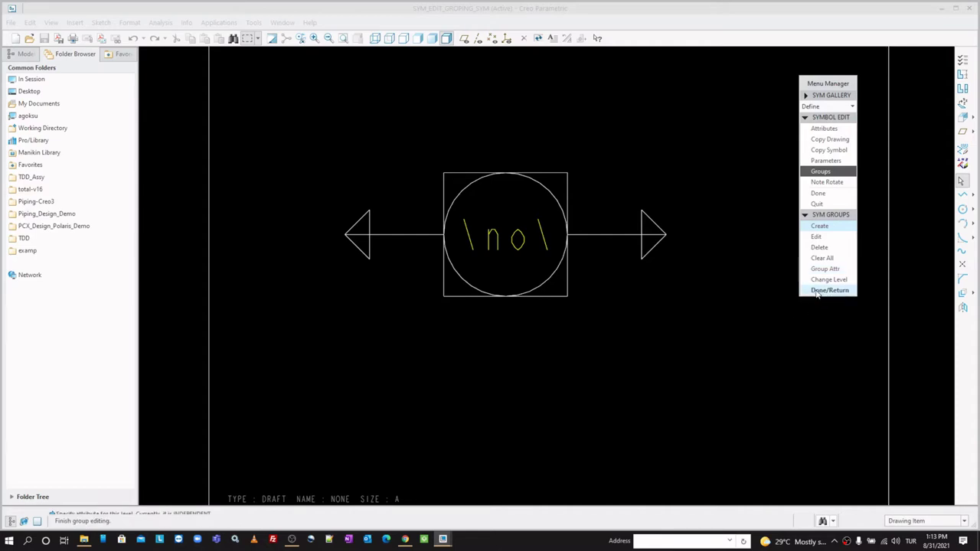
pyautogui.click(818, 291)
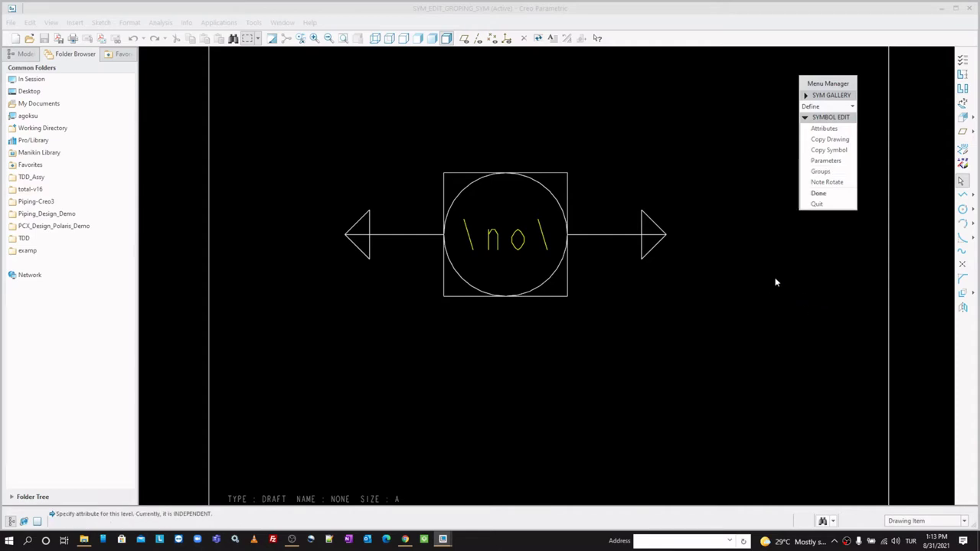
# Define GROPING_SYM with Free placement and a picked origin, then exit the symbol editor.
pyautogui.click(819, 195)
pyautogui.click(578, 142)
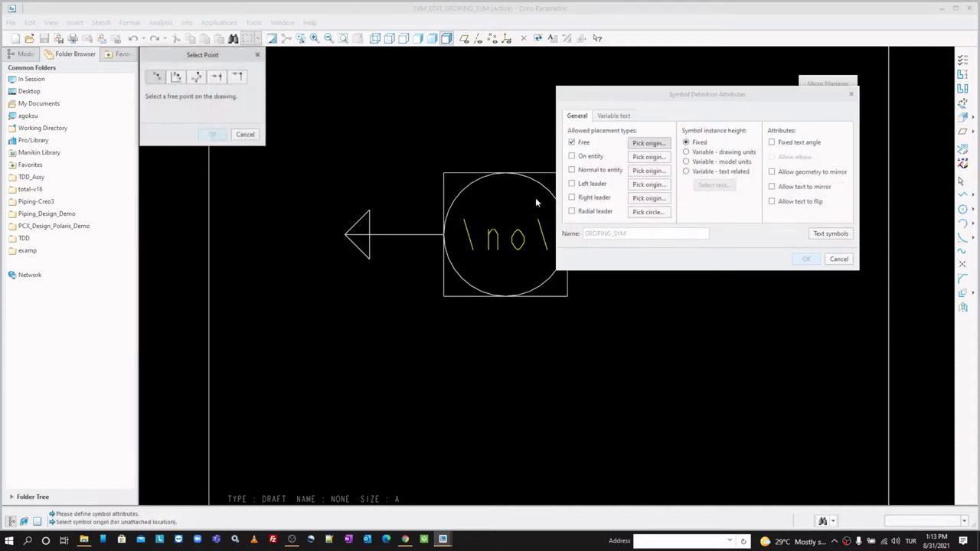
pyautogui.click(507, 242)
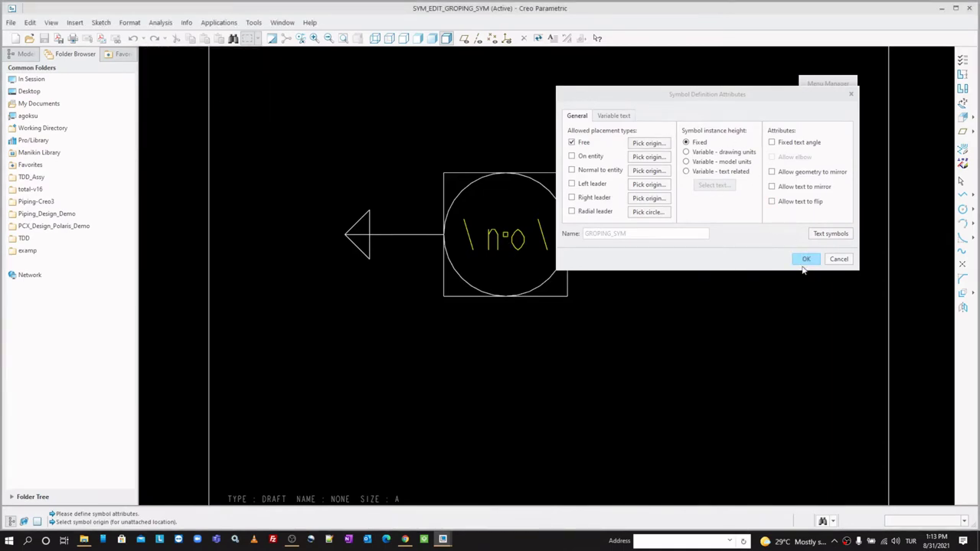
pyautogui.click(804, 259)
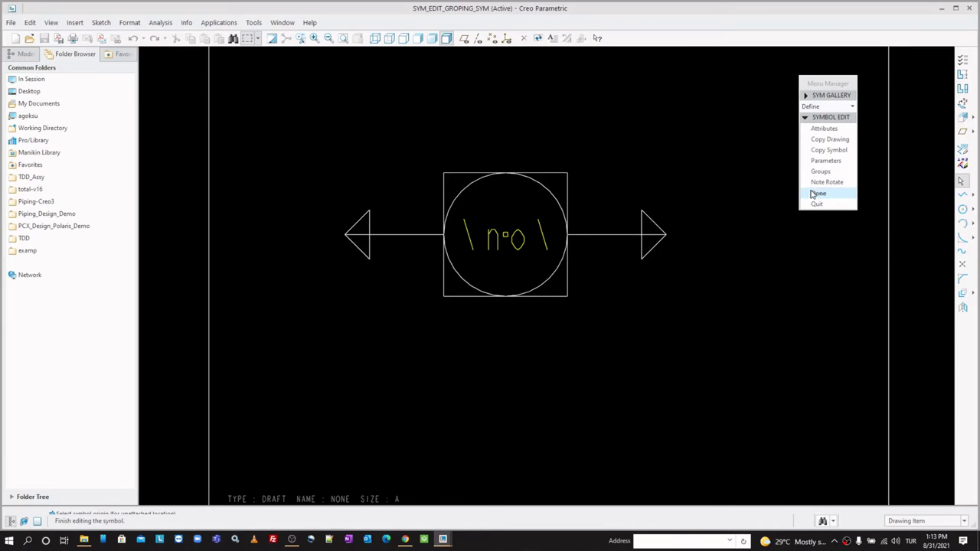
pyautogui.click(816, 194)
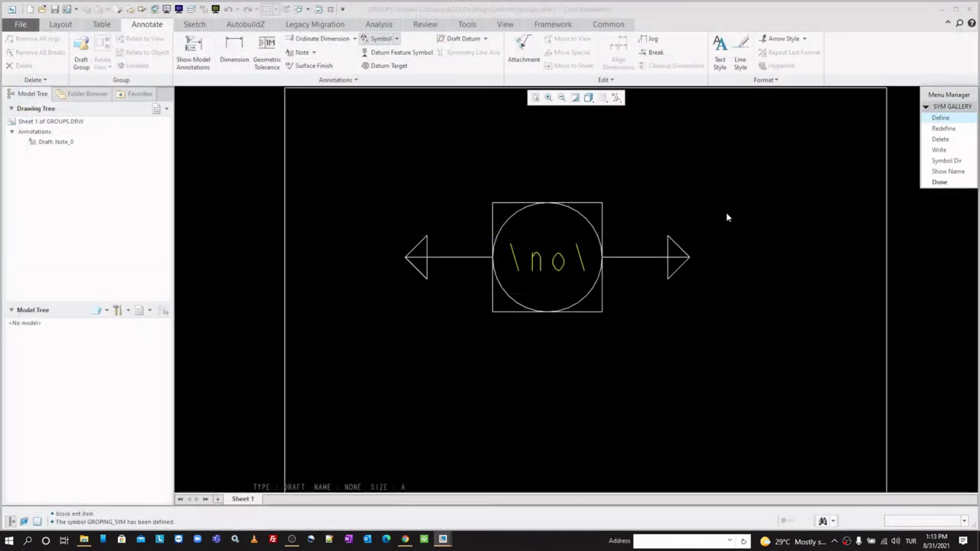
# Start placing GROPING_SYM as a custom symbol and preview its SQUARE and CIRCLE groups.
pyautogui.click(943, 184)
pyautogui.click(396, 38)
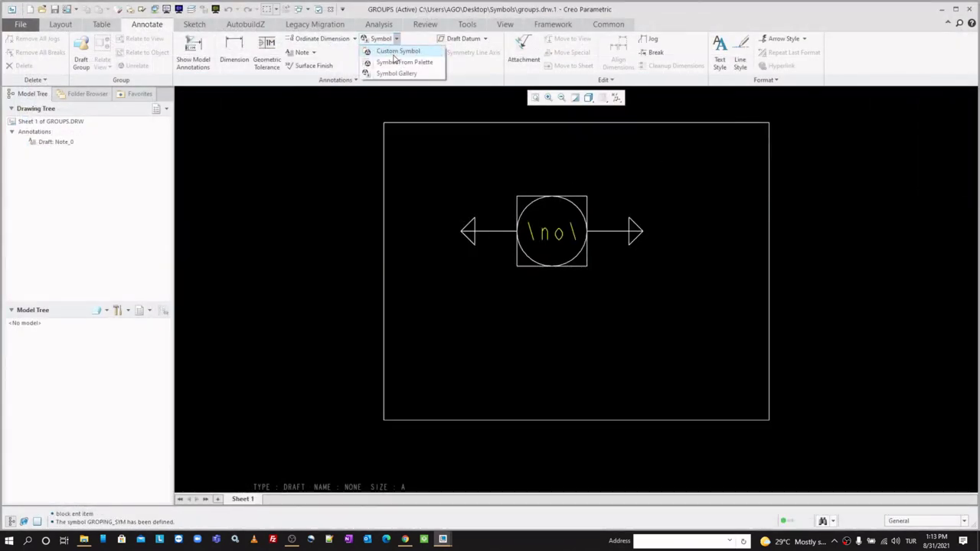
pyautogui.click(397, 51)
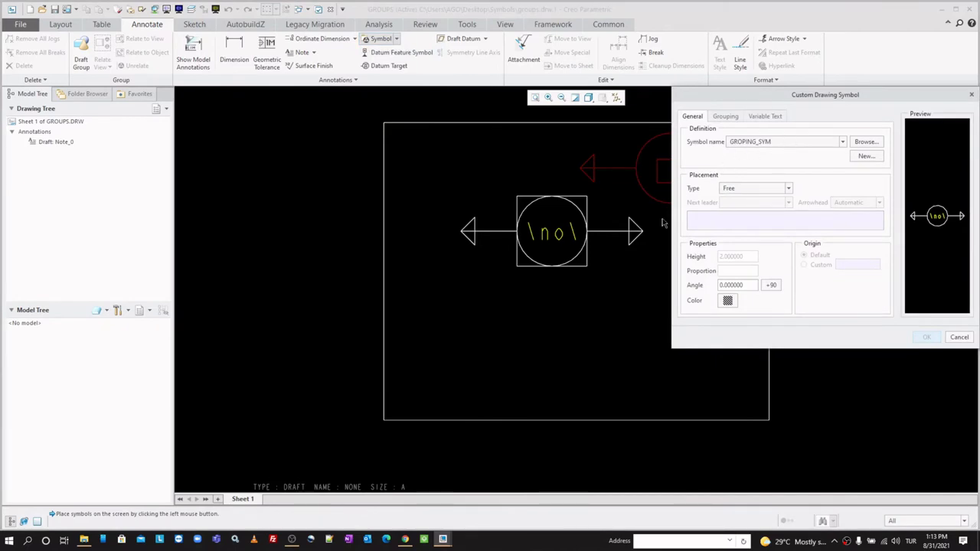
pyautogui.click(755, 144)
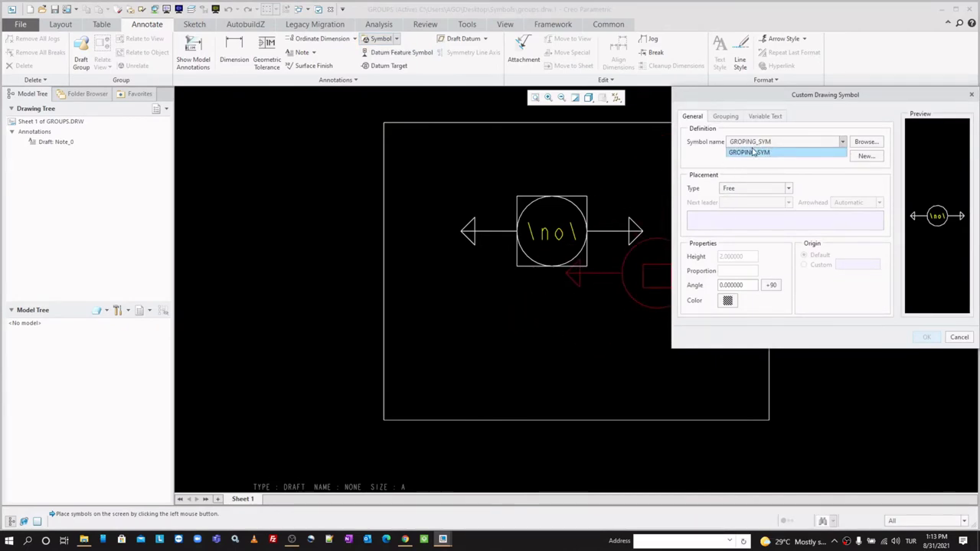
pyautogui.click(752, 152)
pyautogui.click(728, 119)
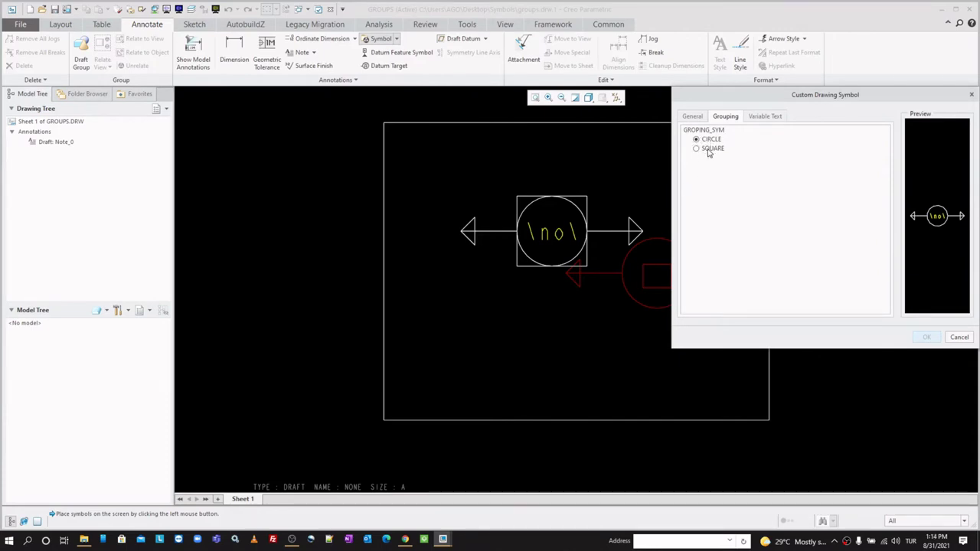
pyautogui.click(707, 149)
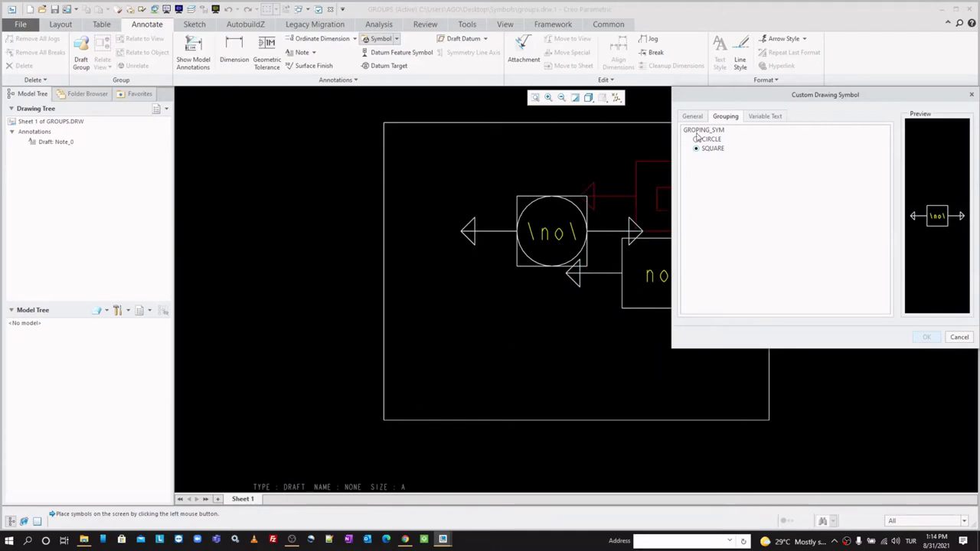
pyautogui.click(696, 140)
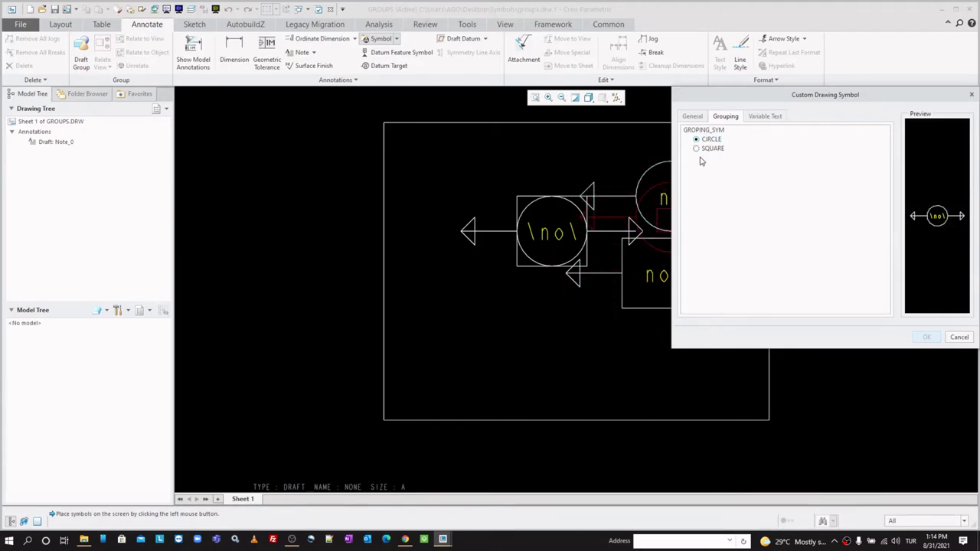
pyautogui.click(700, 150)
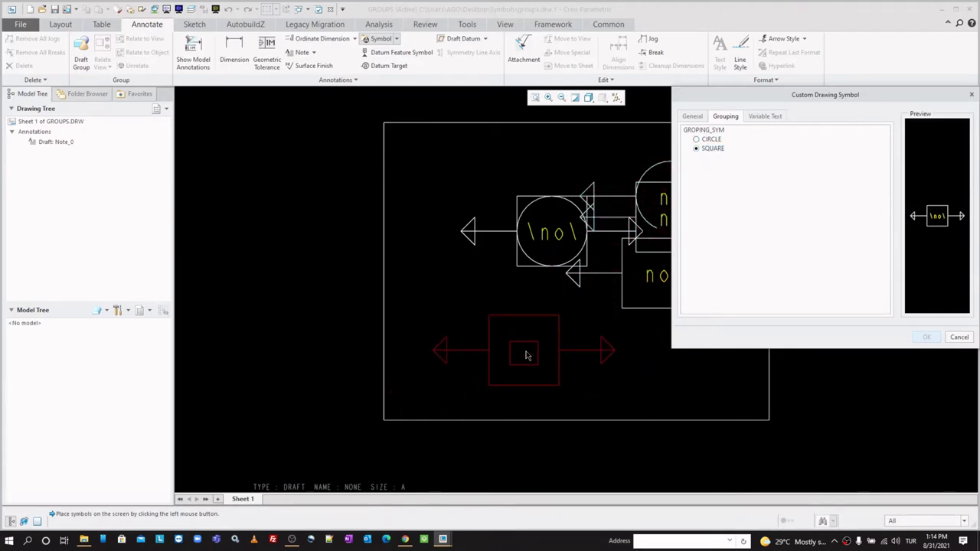
# Place square and circle test instances of GROPING_SYM, then delete them from the sheet.
pyautogui.click(526, 354)
pyautogui.click(696, 139)
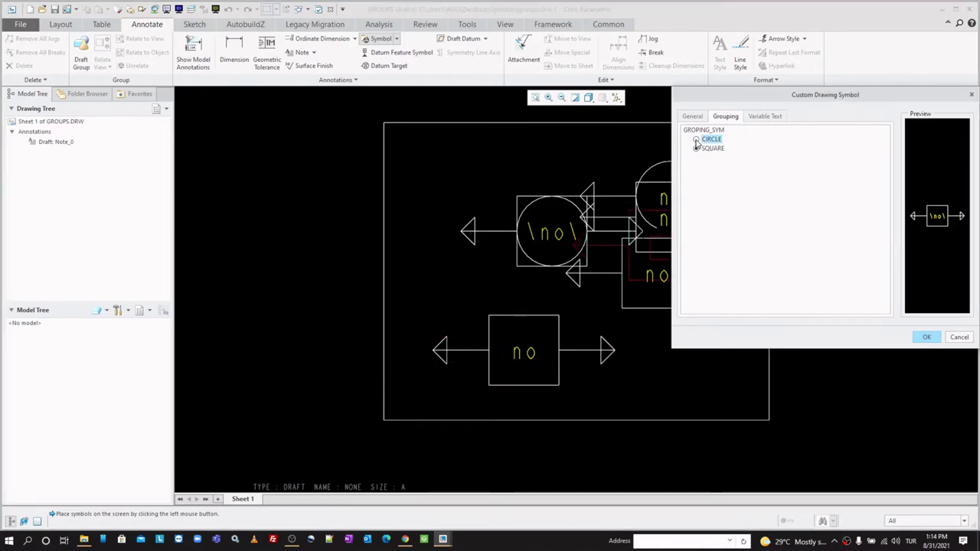
pyautogui.click(322, 295)
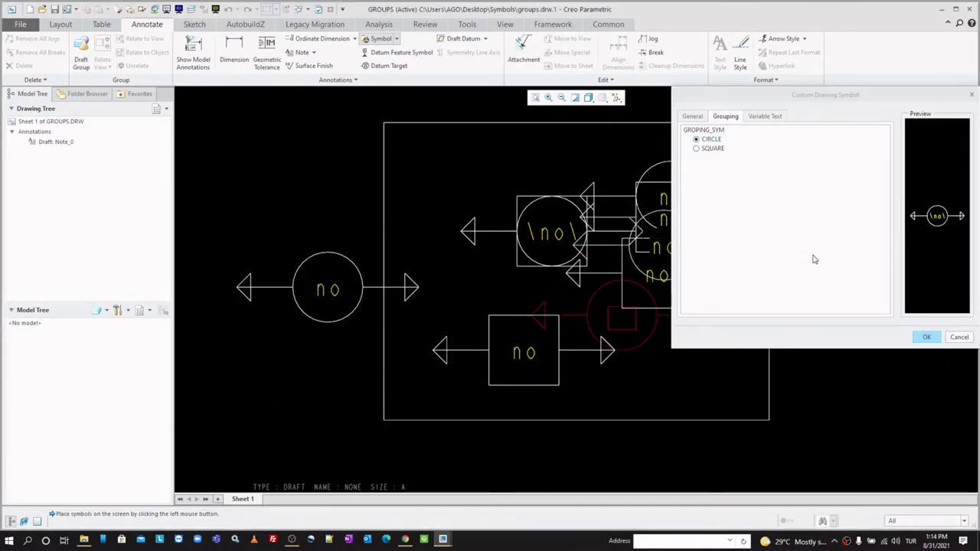
pyautogui.click(928, 338)
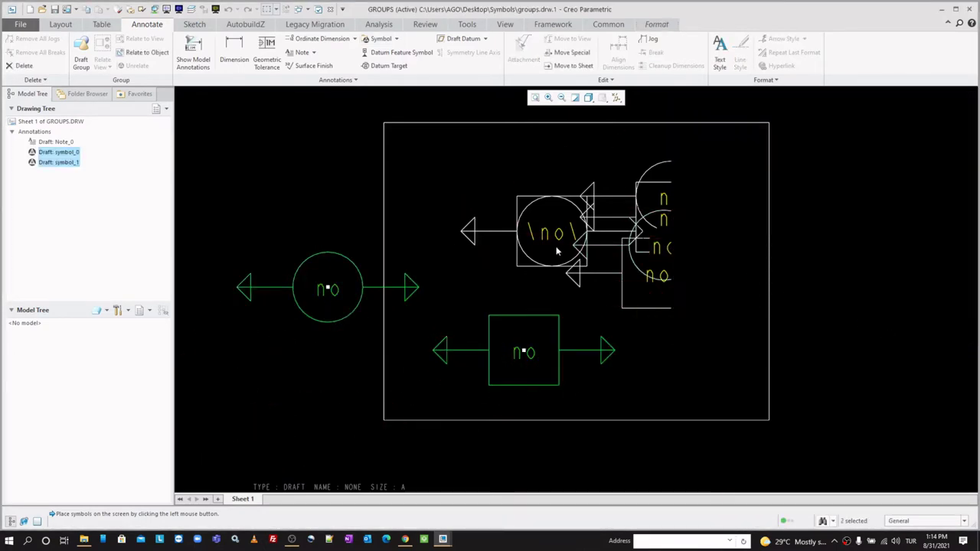
pyautogui.press('Delete')
pyautogui.click(396, 39)
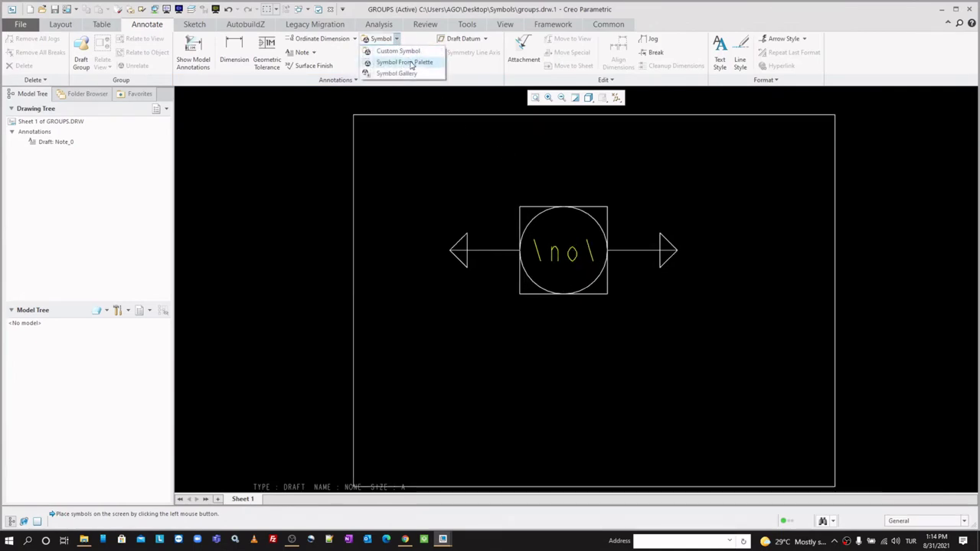
# Reopen GROPING_SYM for redefinition, selecting it by name from the symbol gallery.
pyautogui.click(396, 73)
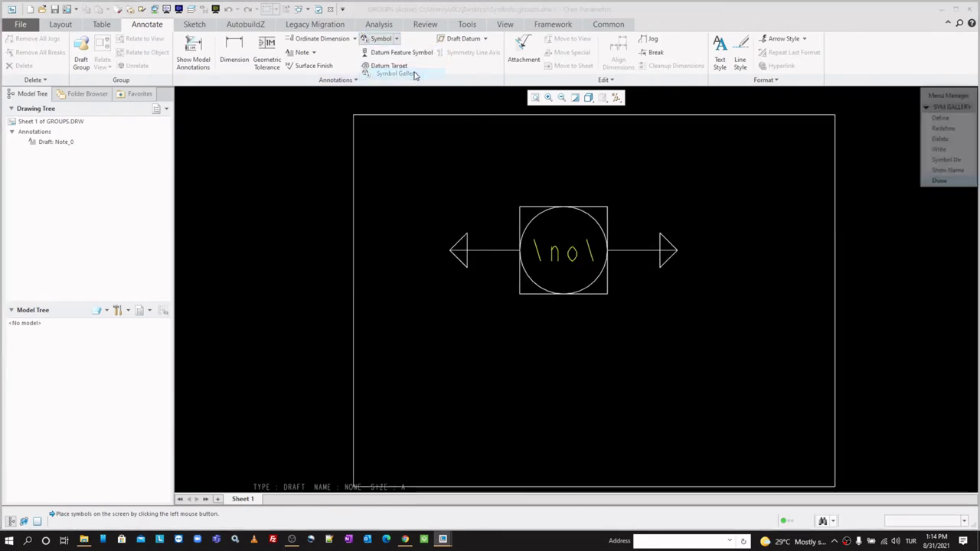
pyautogui.click(942, 128)
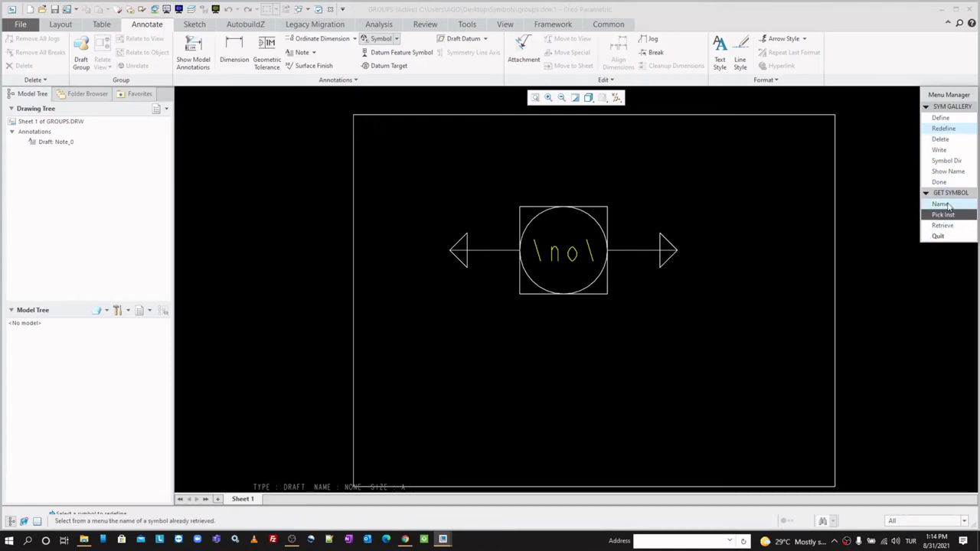
pyautogui.click(942, 205)
pyautogui.click(936, 258)
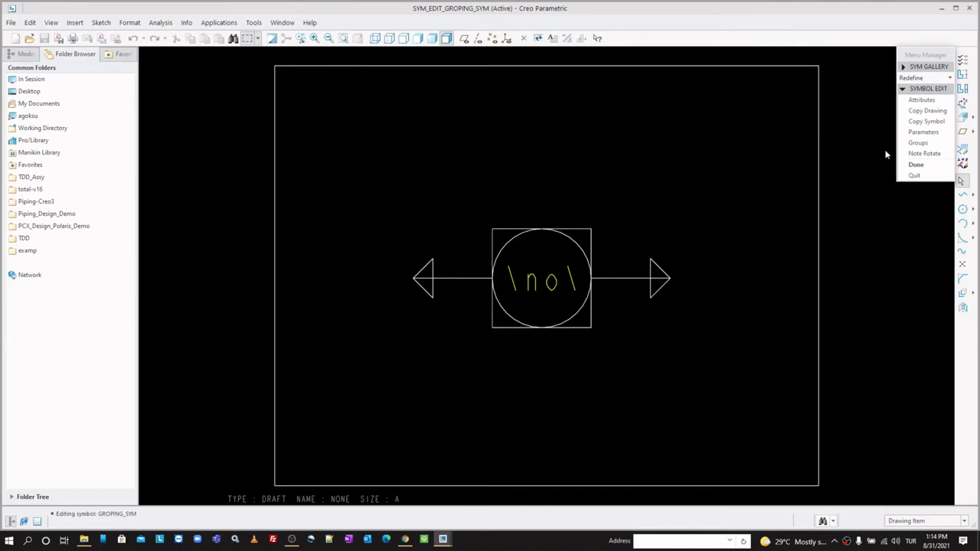
# Change the symbol's group attribute from Exclusive to Independent and finish redefining.
pyautogui.click(918, 142)
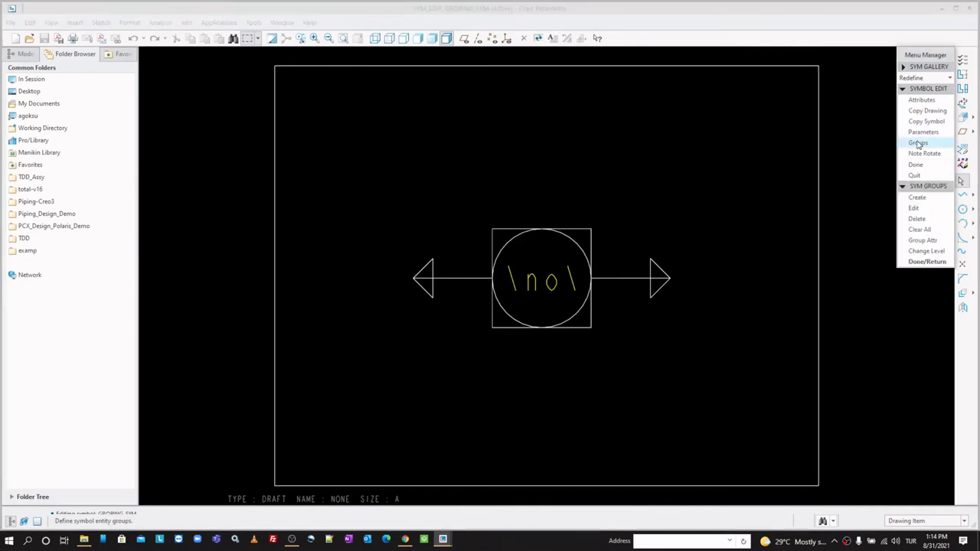
pyautogui.click(922, 240)
pyautogui.click(923, 294)
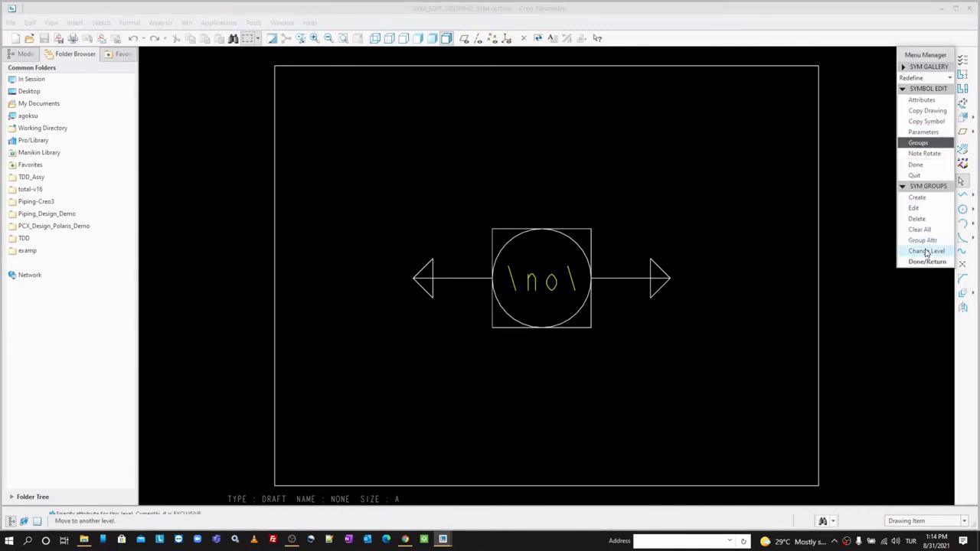
pyautogui.click(927, 240)
pyautogui.click(922, 296)
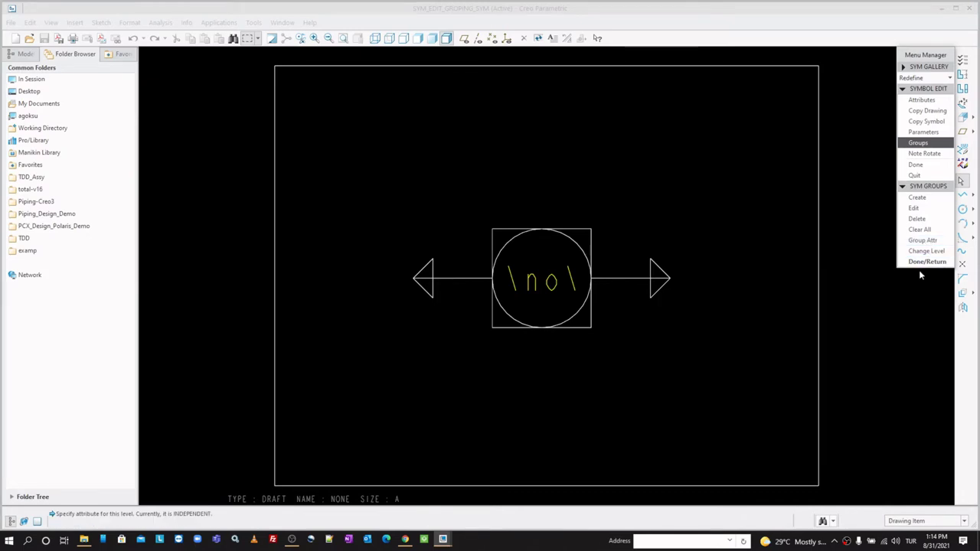
pyautogui.click(927, 261)
pyautogui.click(922, 166)
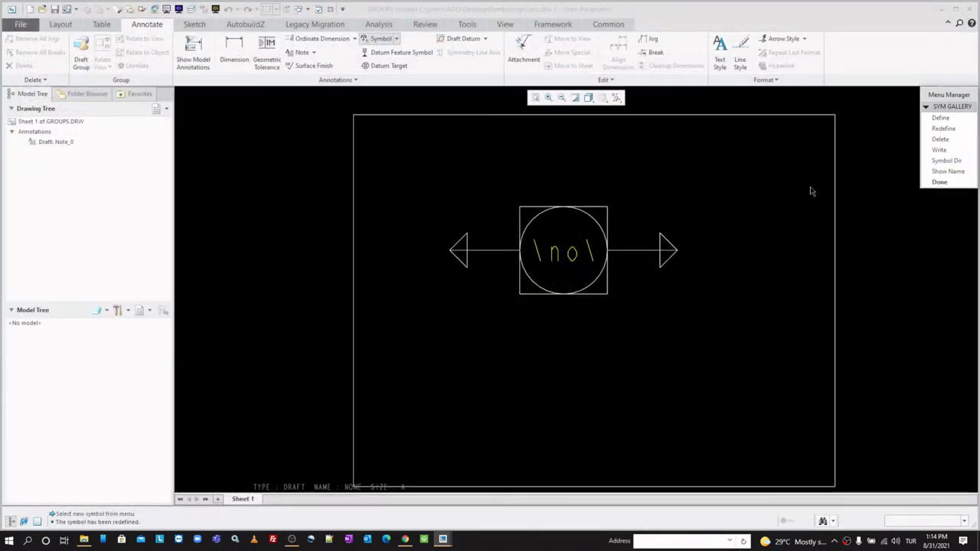
# Preview GROPING_SYM with CIRCLE and SQUARE groups checked together, then cancel placement.
pyautogui.click(930, 183)
pyautogui.click(396, 38)
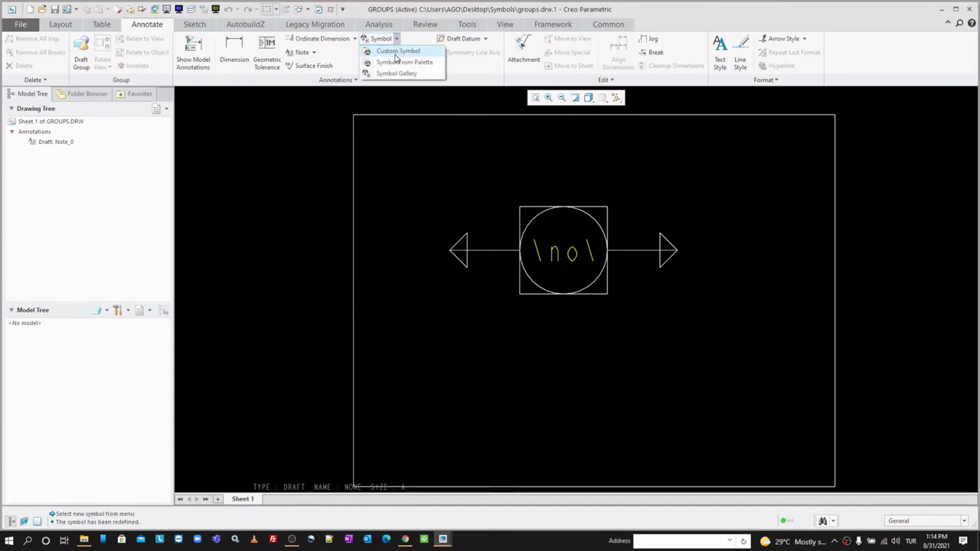
pyautogui.click(398, 51)
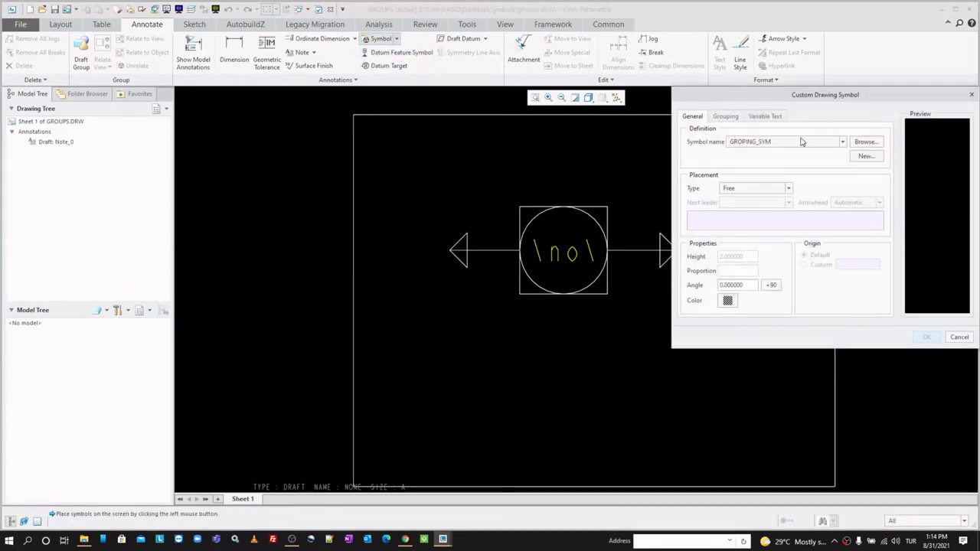
pyautogui.click(841, 141)
pyautogui.click(755, 152)
pyautogui.click(728, 116)
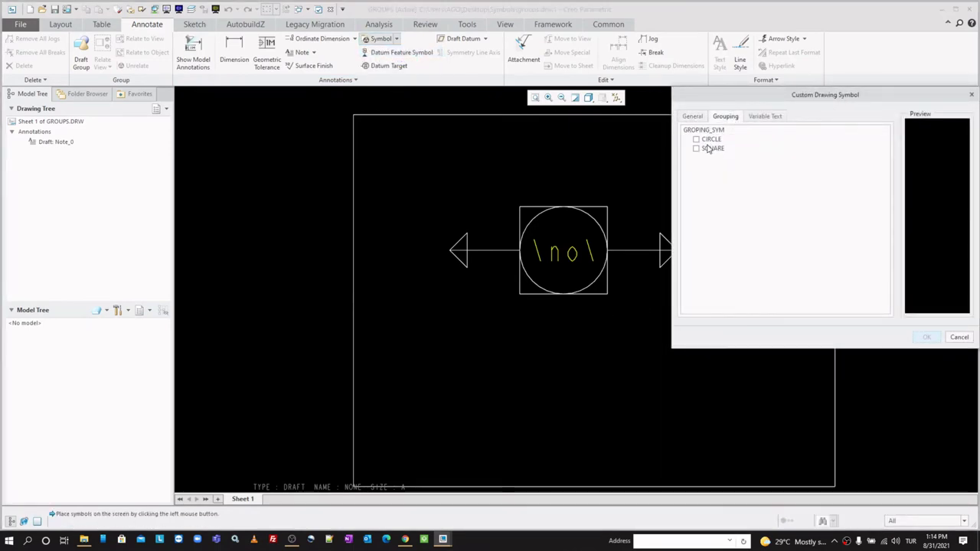
pyautogui.click(696, 139)
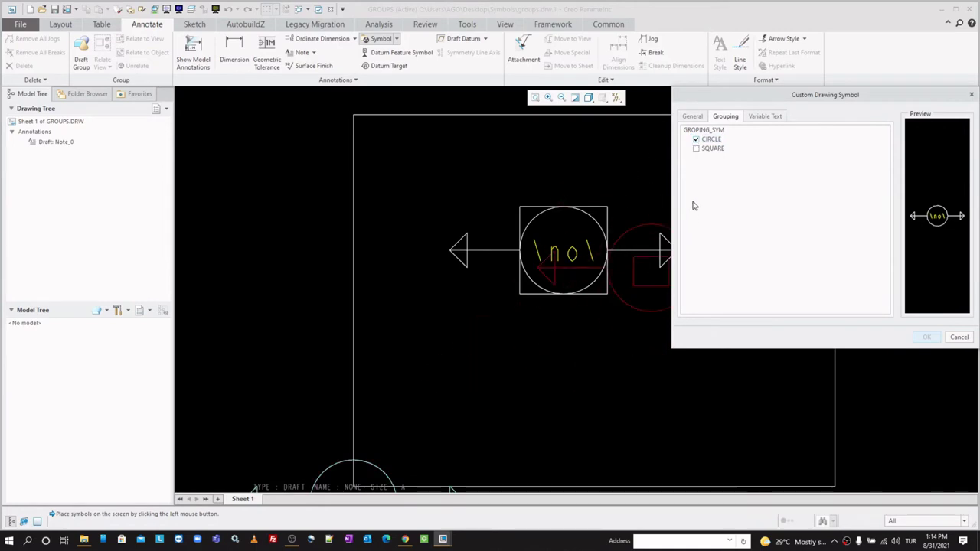
pyautogui.click(696, 149)
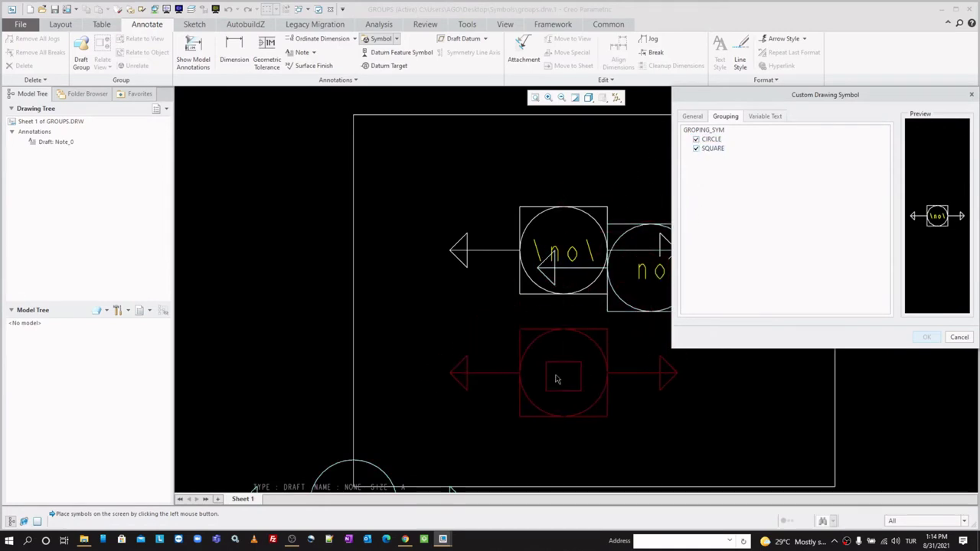
pyautogui.click(696, 139)
pyautogui.click(697, 139)
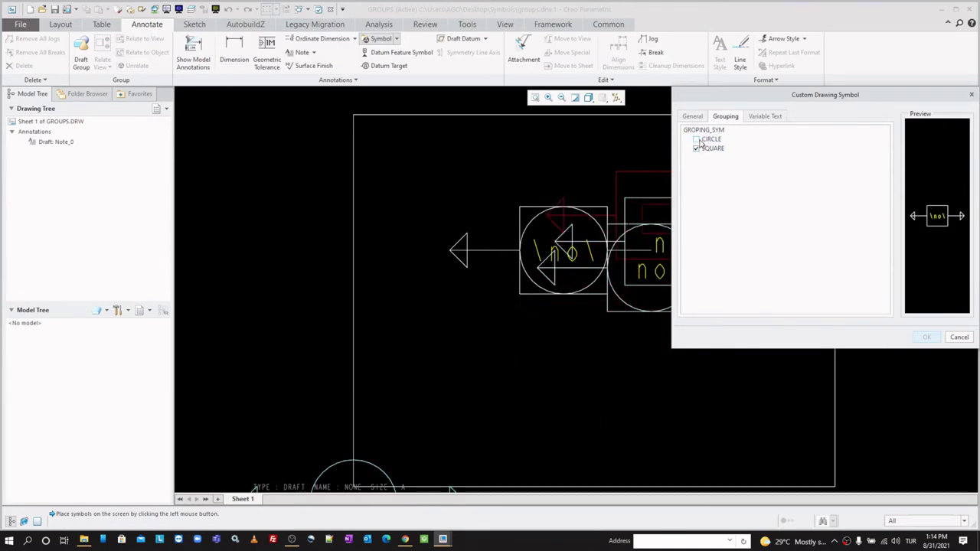
pyautogui.click(958, 337)
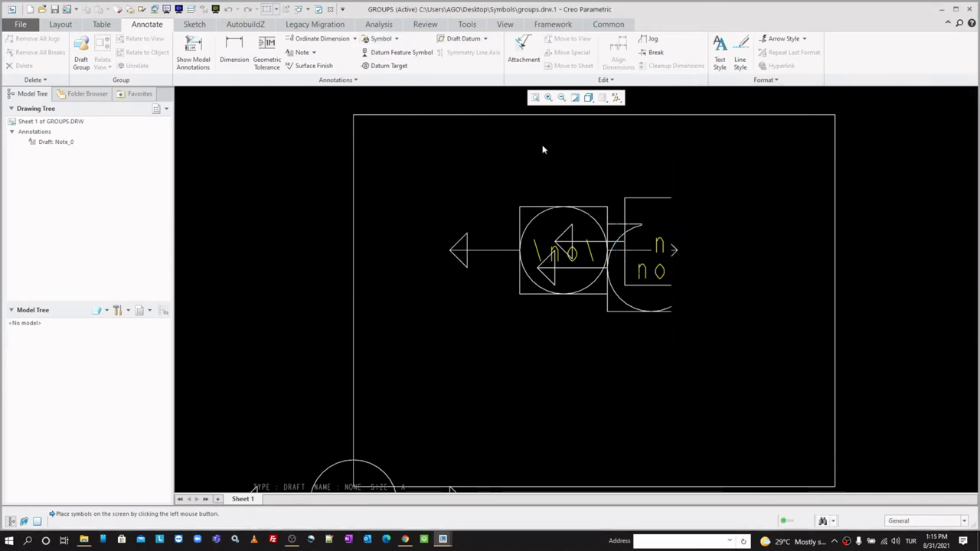
# Reopen and close custom symbol insertion without placing anything, then bring up the symbol gallery.
pyautogui.click(397, 39)
pyautogui.click(397, 58)
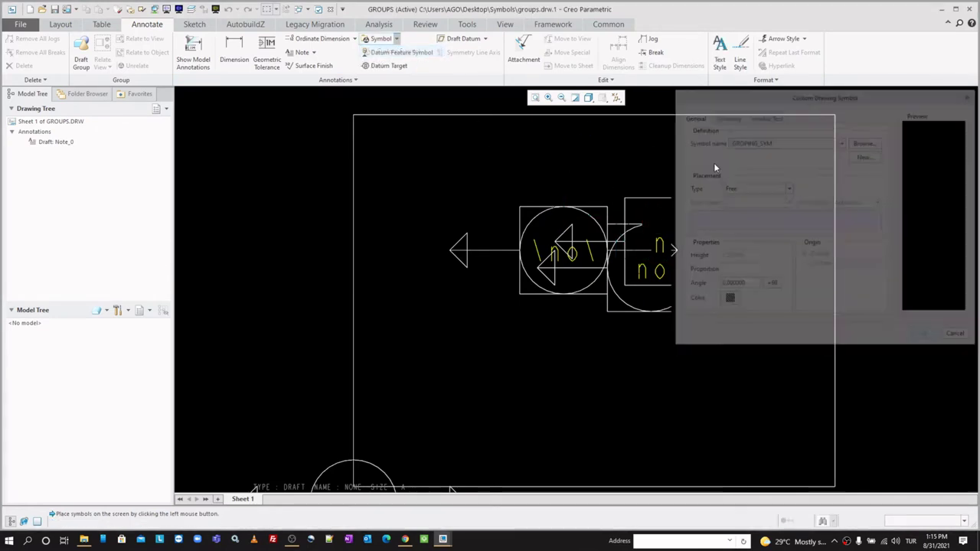
pyautogui.click(958, 337)
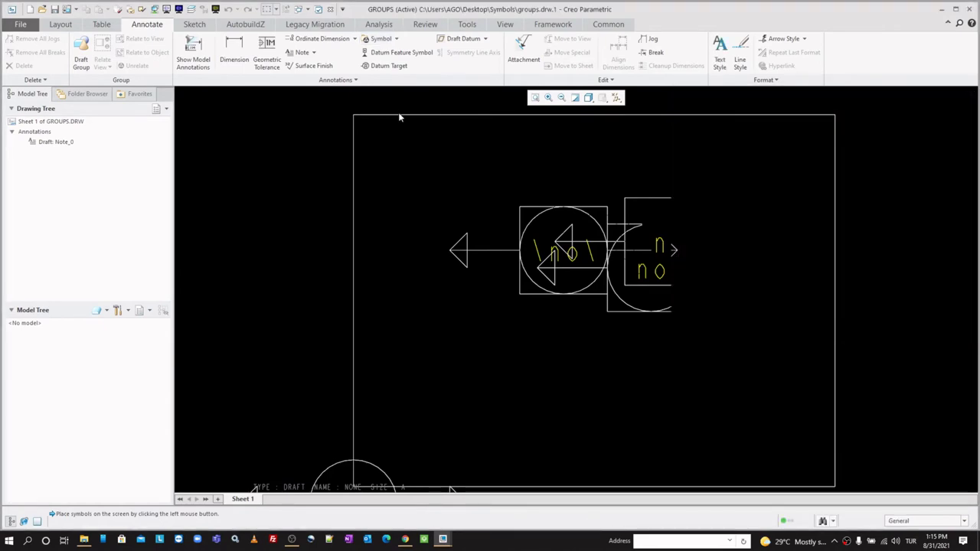
pyautogui.click(397, 39)
pyautogui.click(396, 73)
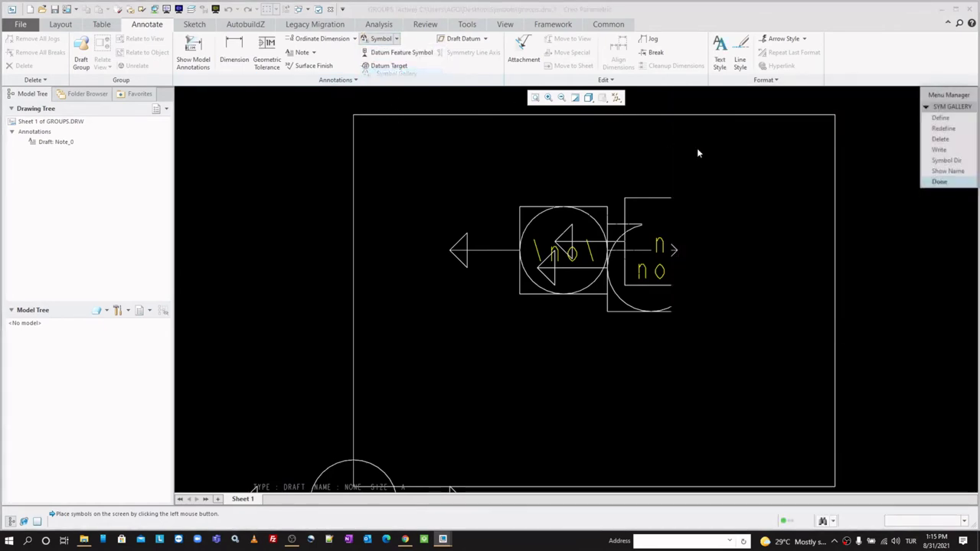
# Redefine GROPING_SYM by picking it on the sheet and set its groups back to Exclusive.
pyautogui.click(943, 128)
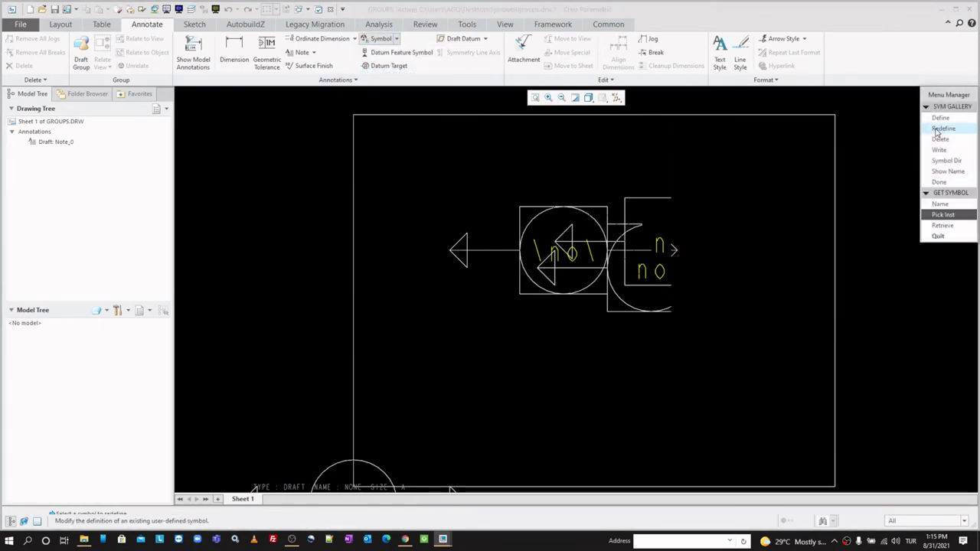
pyautogui.click(943, 216)
pyautogui.click(609, 249)
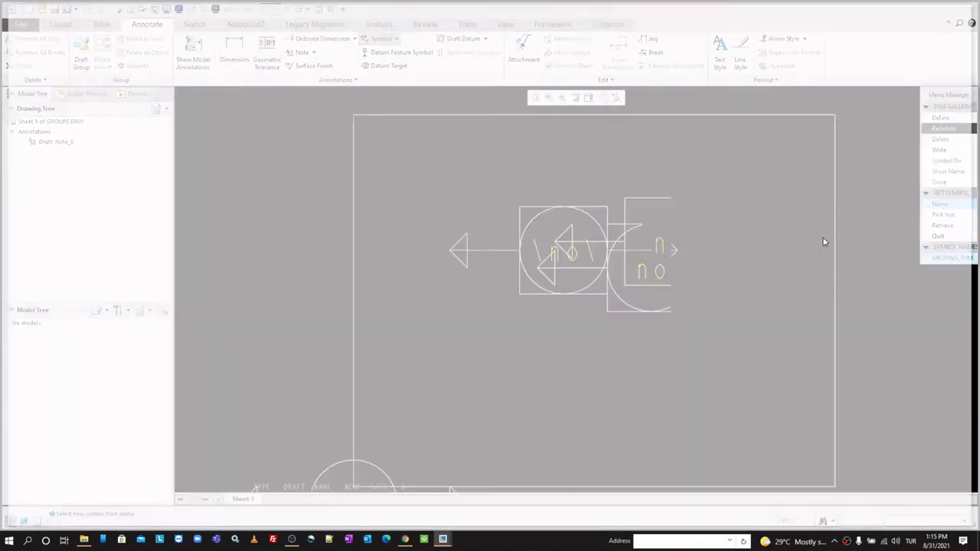
pyautogui.click(918, 142)
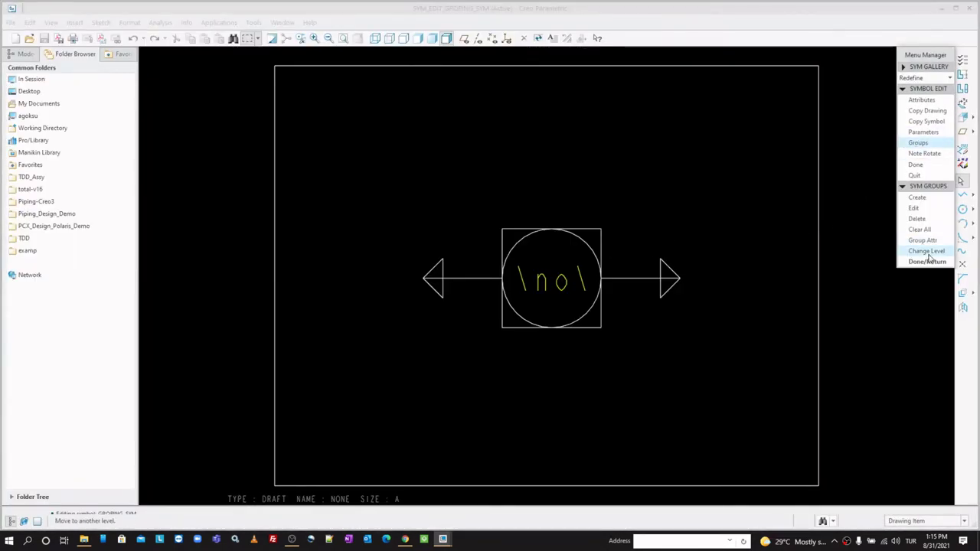
pyautogui.click(923, 241)
pyautogui.click(927, 283)
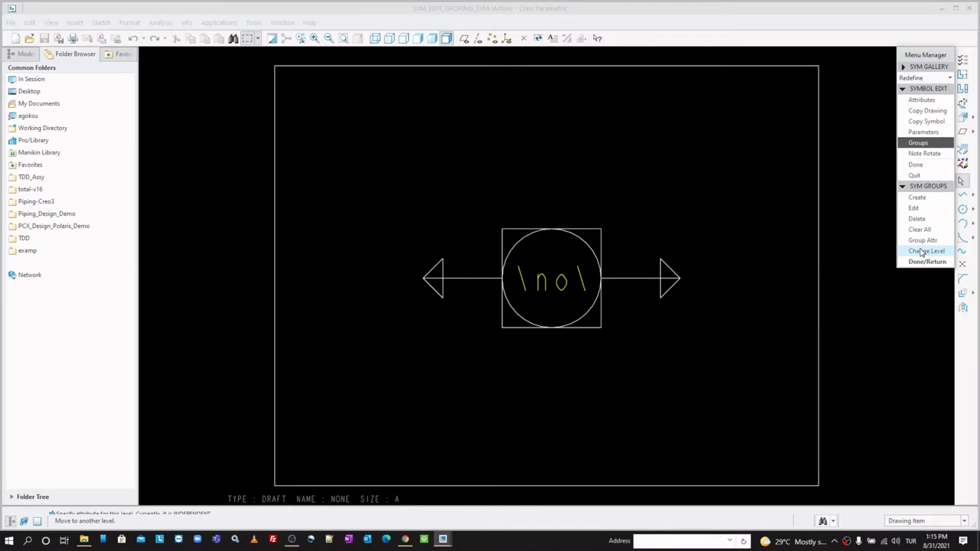
# Change the working group level to CIRCLE so new groups are created inside it.
pyautogui.click(922, 254)
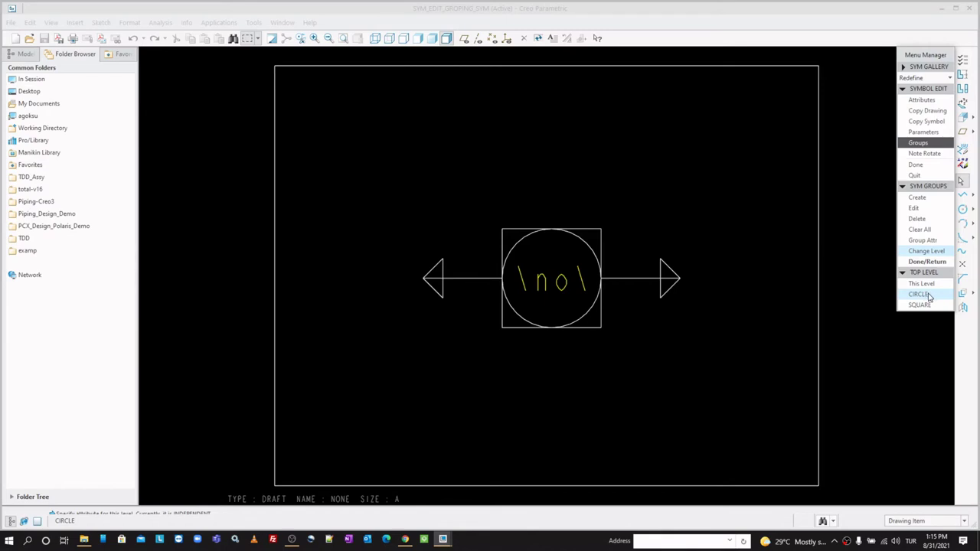
pyautogui.click(920, 294)
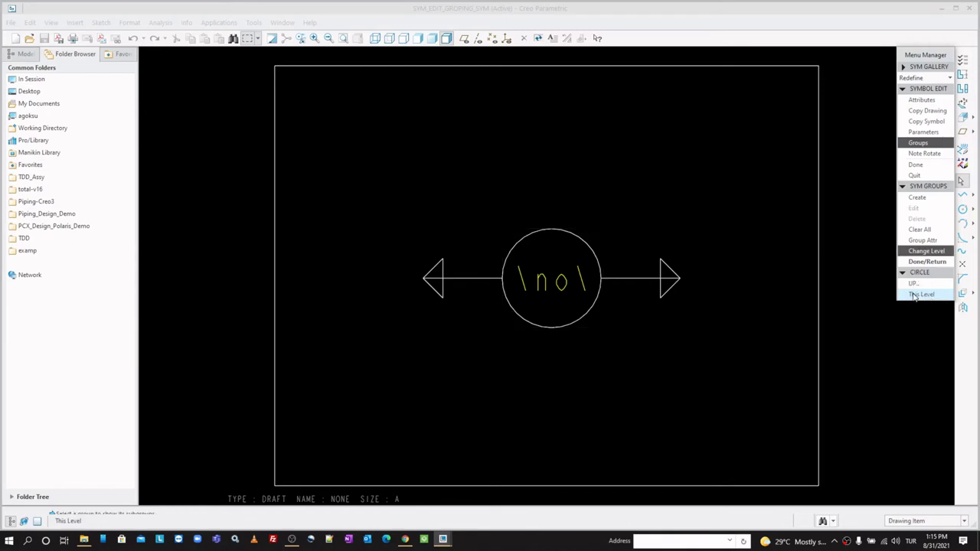
pyautogui.click(915, 295)
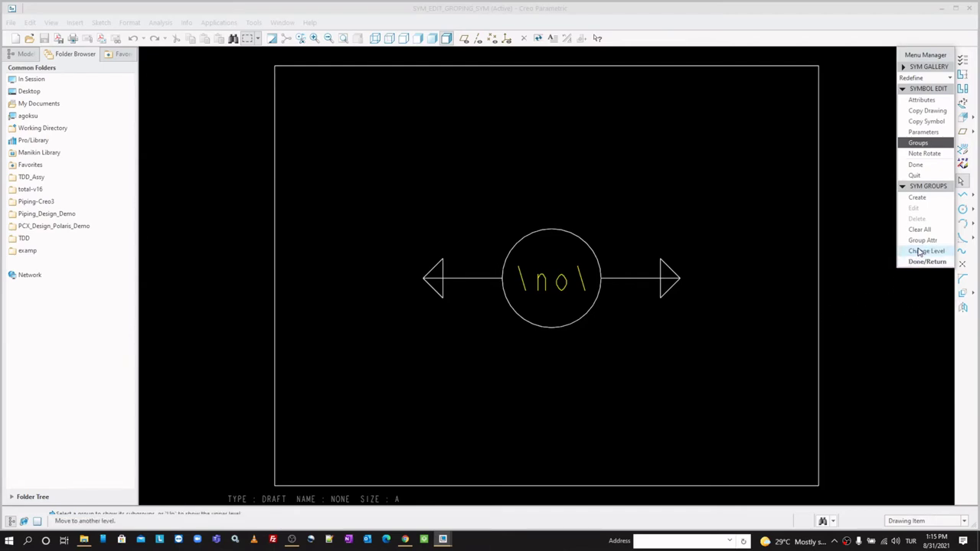
pyautogui.click(926, 251)
pyautogui.click(919, 285)
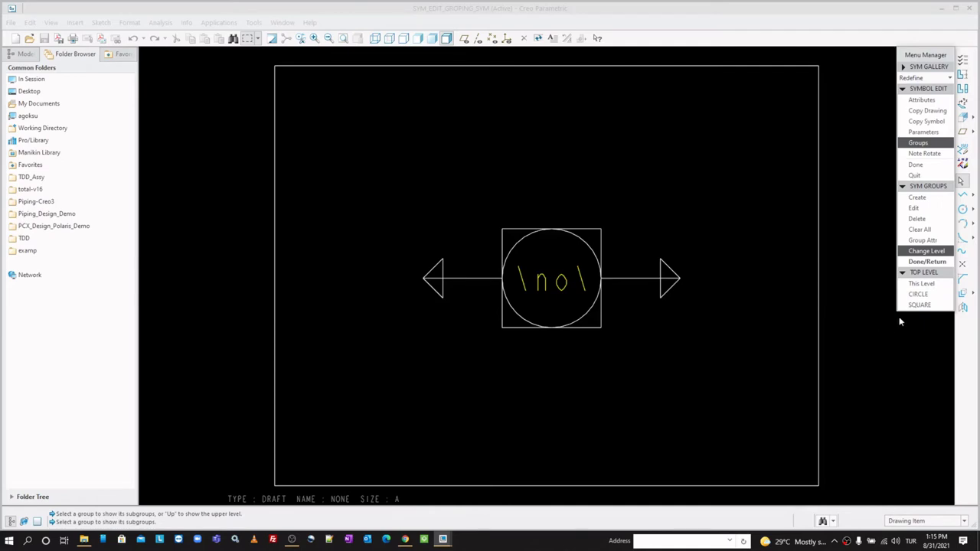
pyautogui.click(920, 294)
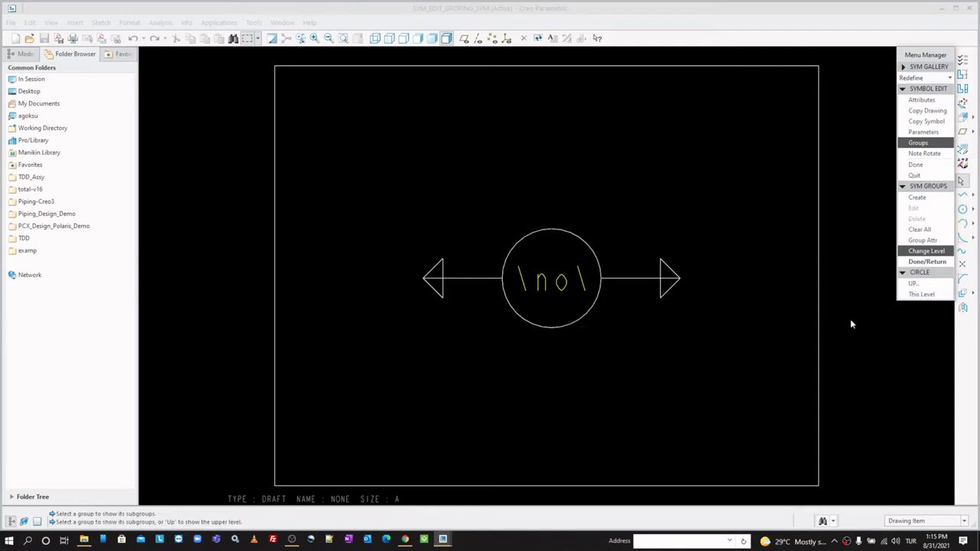
pyautogui.click(923, 295)
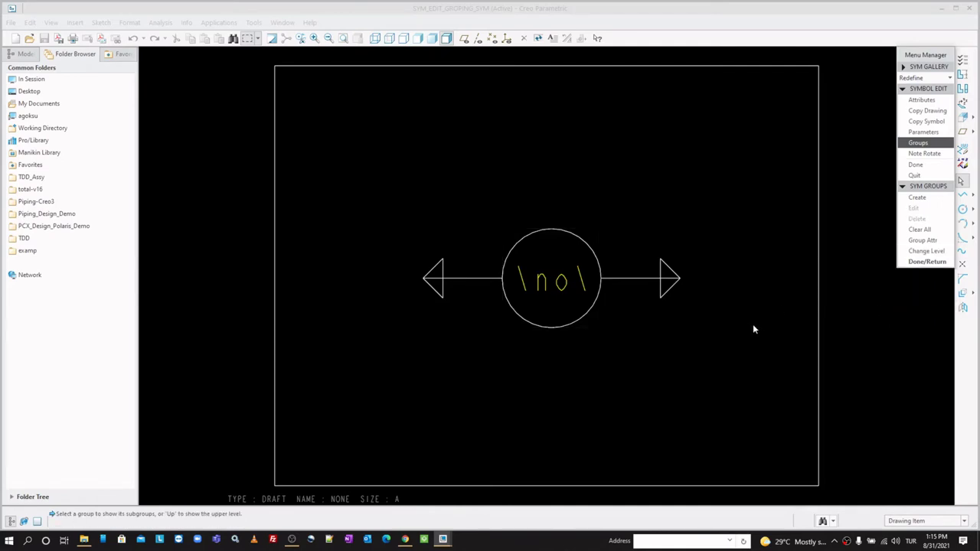
# Create a Right_Arrow group from the right arrow and the \no\ note.
pyautogui.click(921, 198)
pyautogui.write('Right_Arrow')
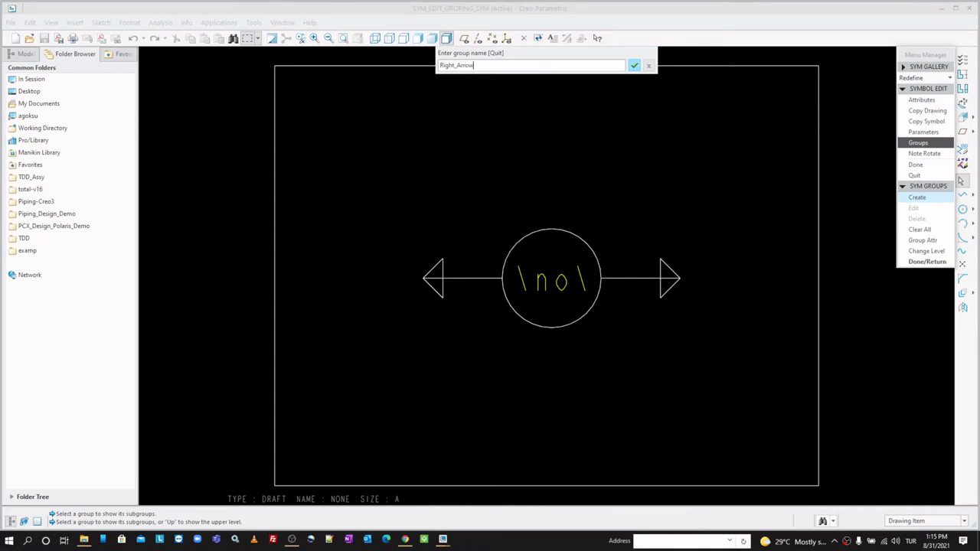
pyautogui.press('Return')
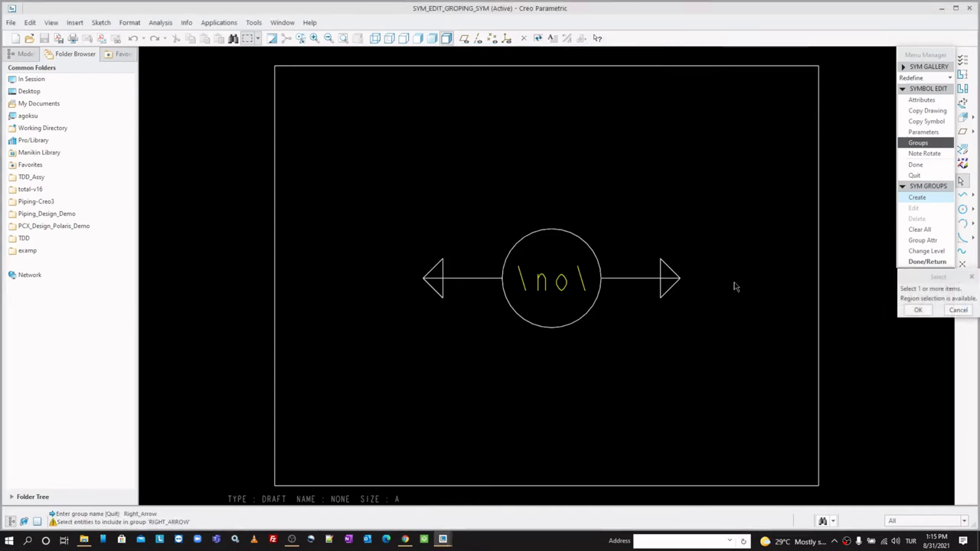
pyautogui.moveTo(699, 319); pyautogui.dragTo(646, 263)
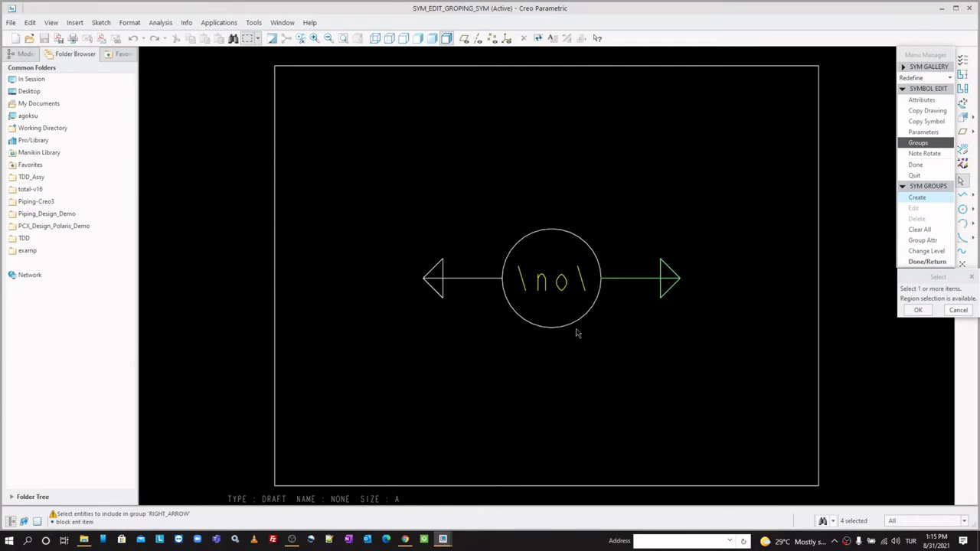
pyautogui.click(571, 282)
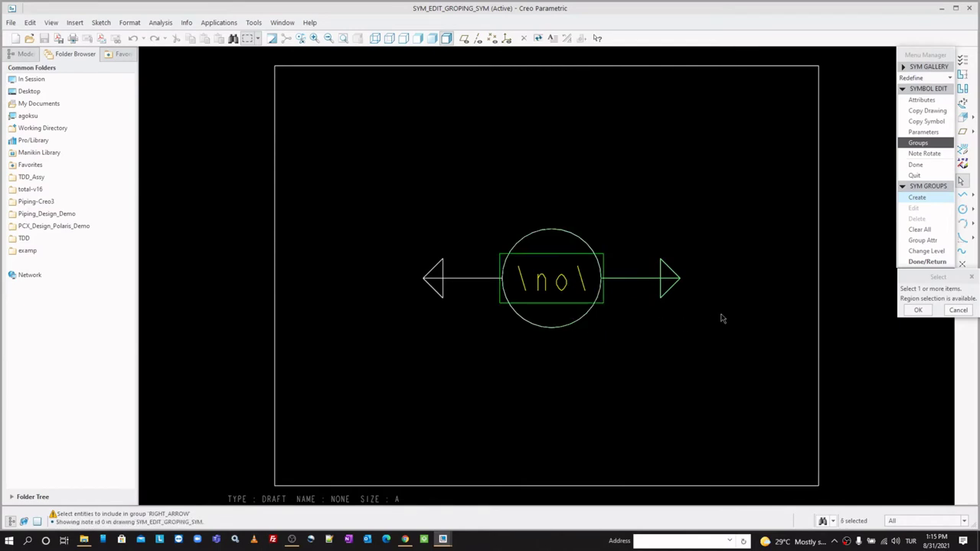
pyautogui.click(919, 310)
pyautogui.write('Left_A')
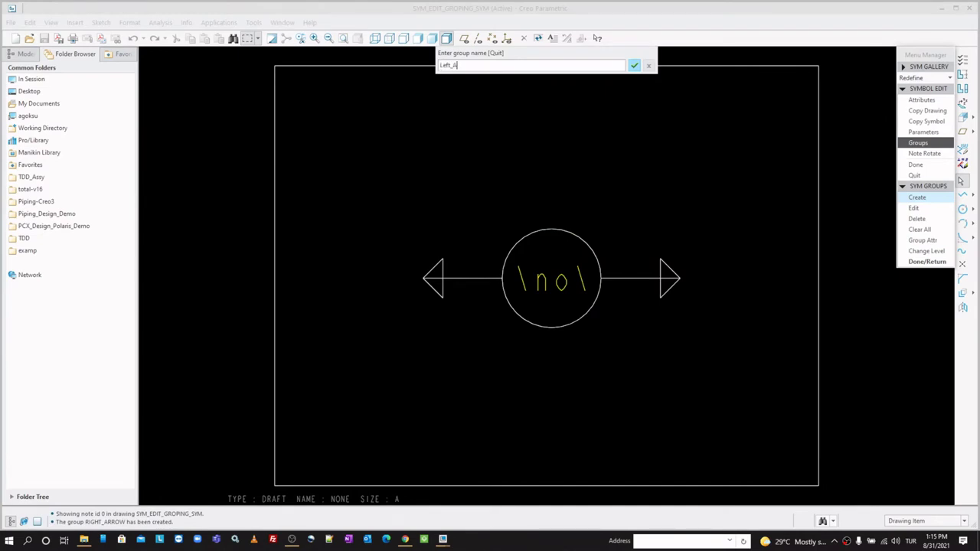
# Create a Left_Arrow group from the left arrow and the \no\ note.
pyautogui.write('rrow')
pyautogui.press('Return')
pyautogui.moveTo(499, 337); pyautogui.dragTo(413, 225)
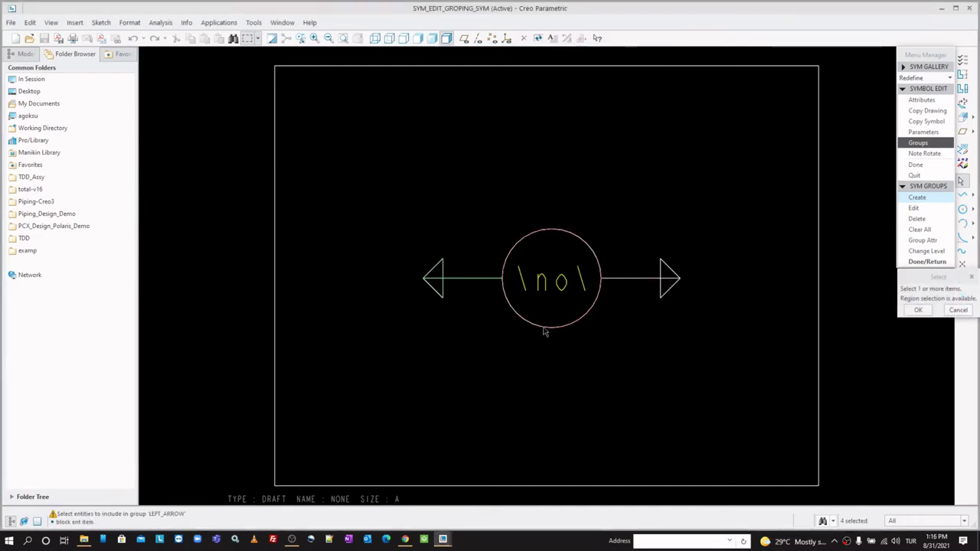
pyautogui.click(548, 295)
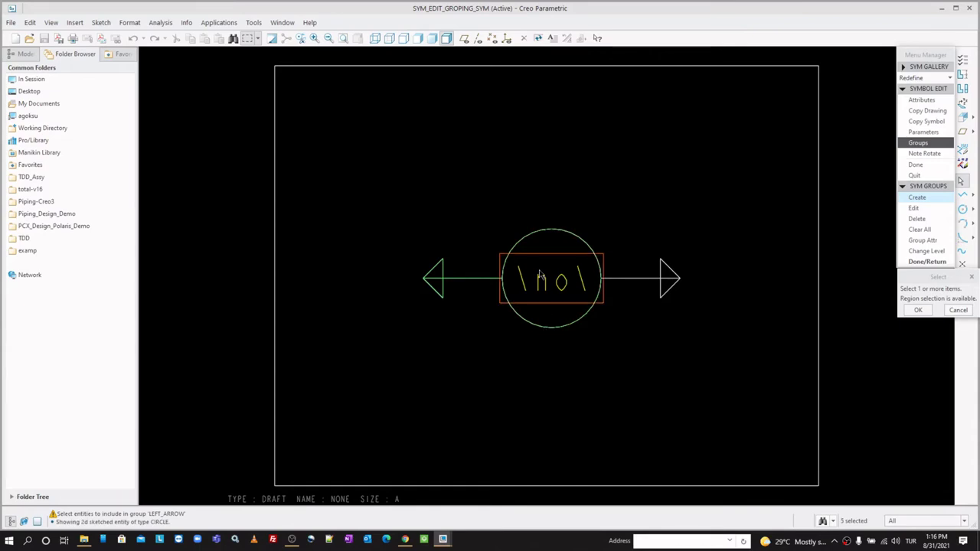
pyautogui.click(918, 310)
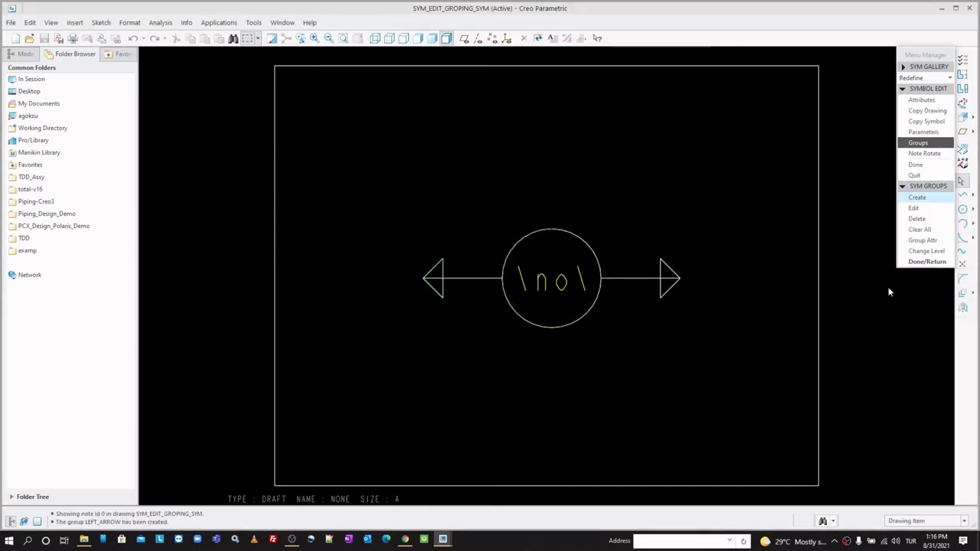
# Make the arrow groups Independent and finish group editing.
pyautogui.click(923, 241)
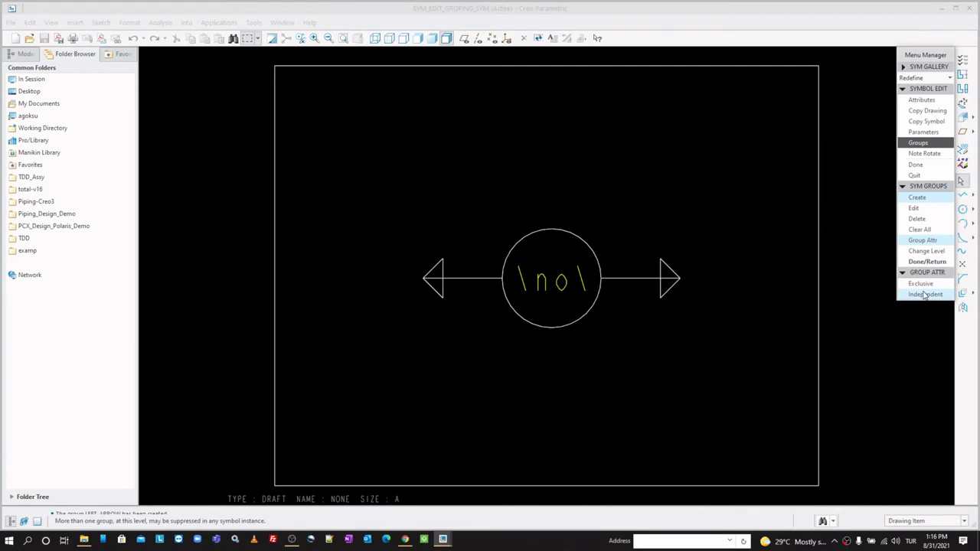
pyautogui.click(924, 296)
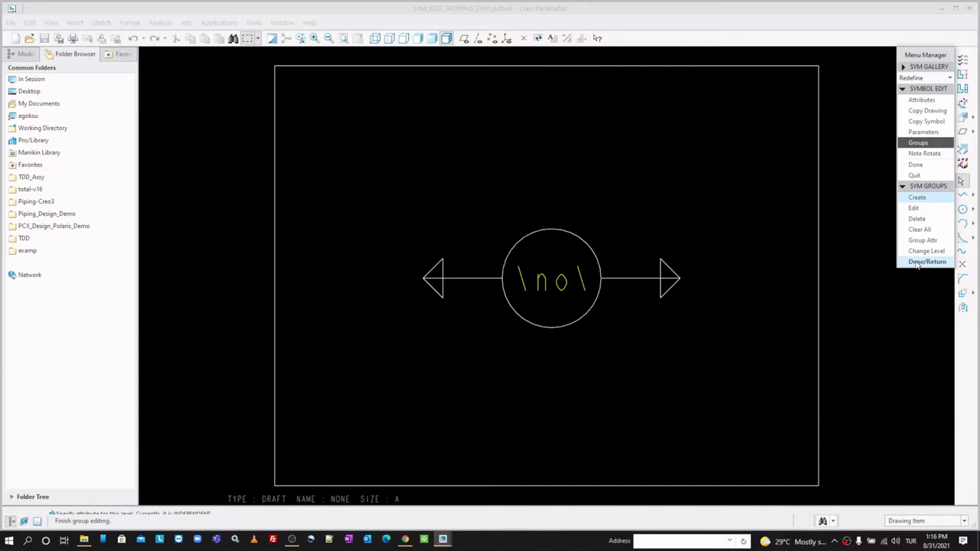
pyautogui.click(917, 262)
# Return to the GROUPS drawing and preview GROPING_SYM with RIGHT_ARROW and LEFT_ARROW toggled on and off.
pyautogui.click(915, 165)
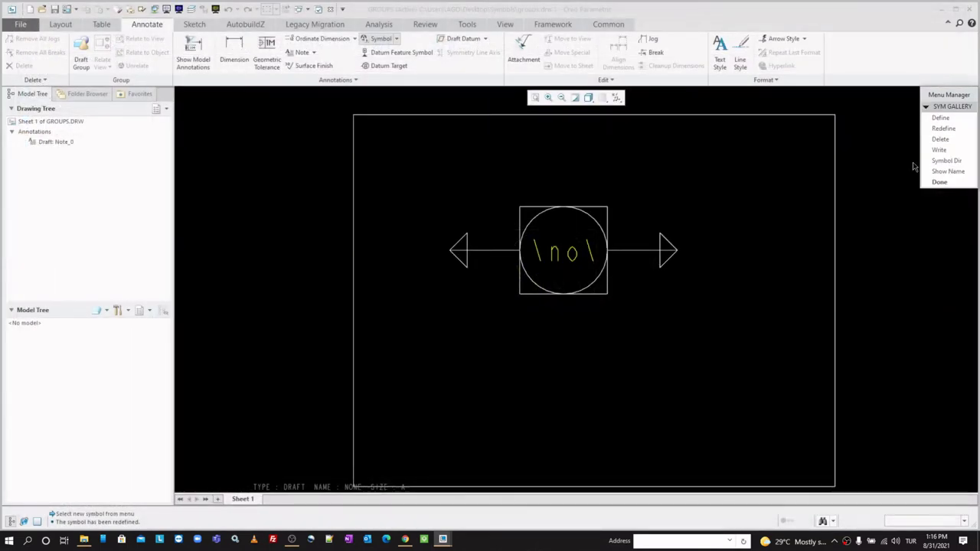
pyautogui.click(940, 182)
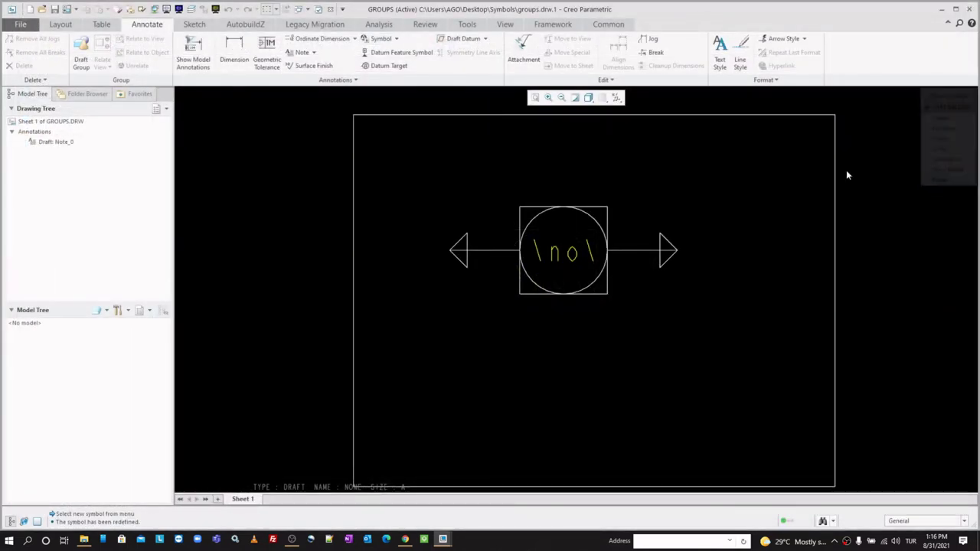
pyautogui.click(396, 38)
pyautogui.click(396, 51)
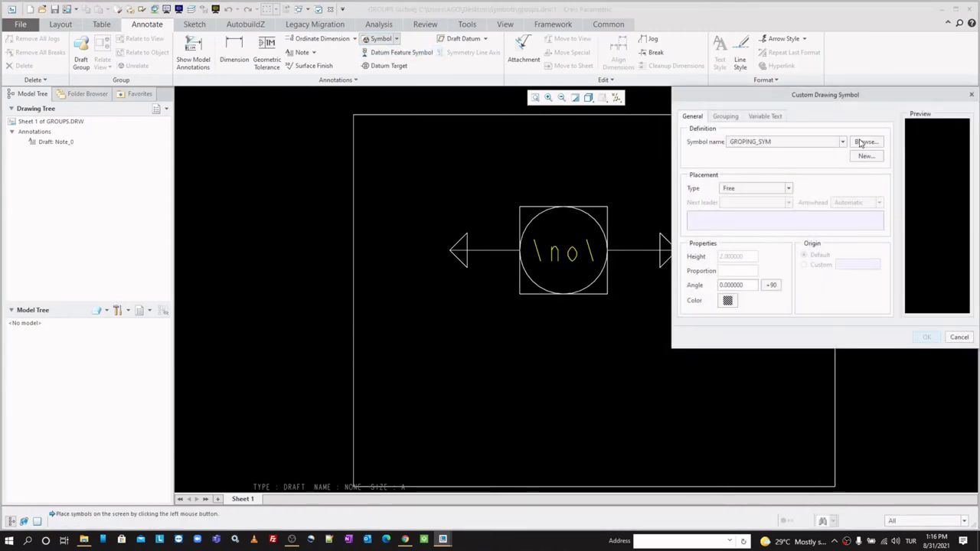
pyautogui.click(734, 118)
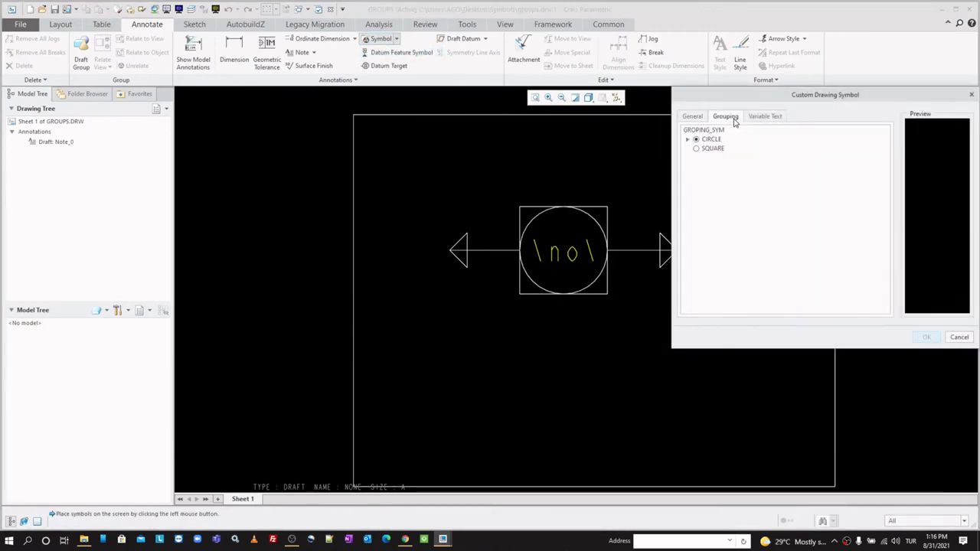
pyautogui.click(689, 140)
pyautogui.click(706, 149)
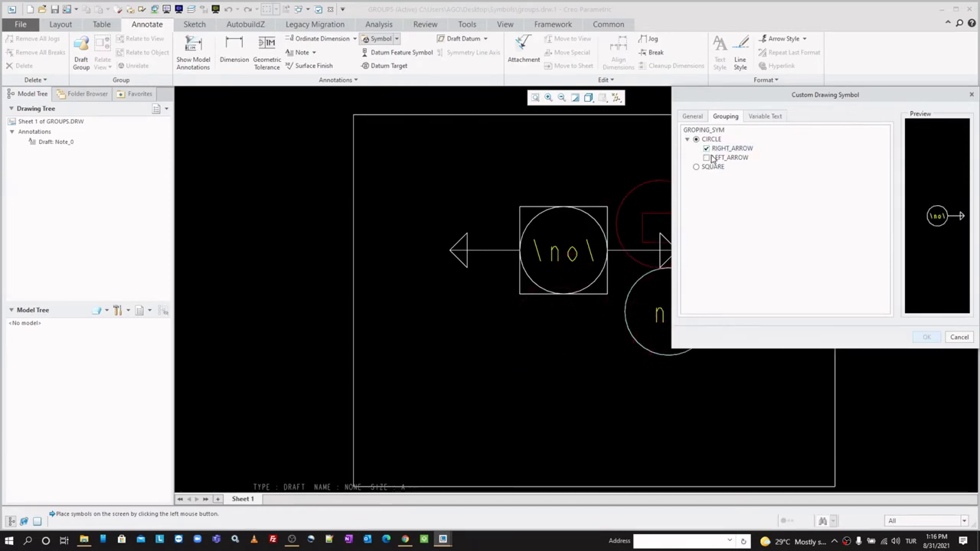
pyautogui.click(706, 158)
pyautogui.click(706, 157)
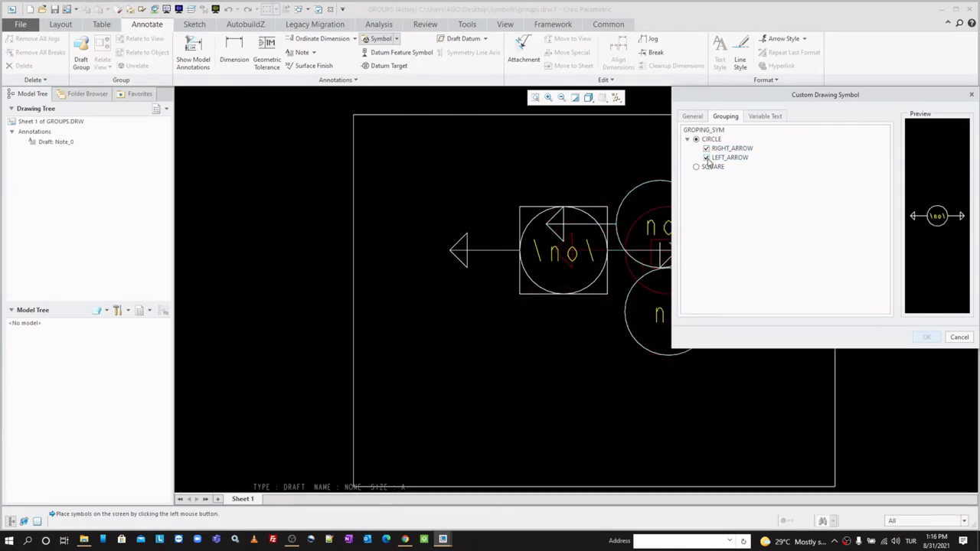
pyautogui.click(706, 149)
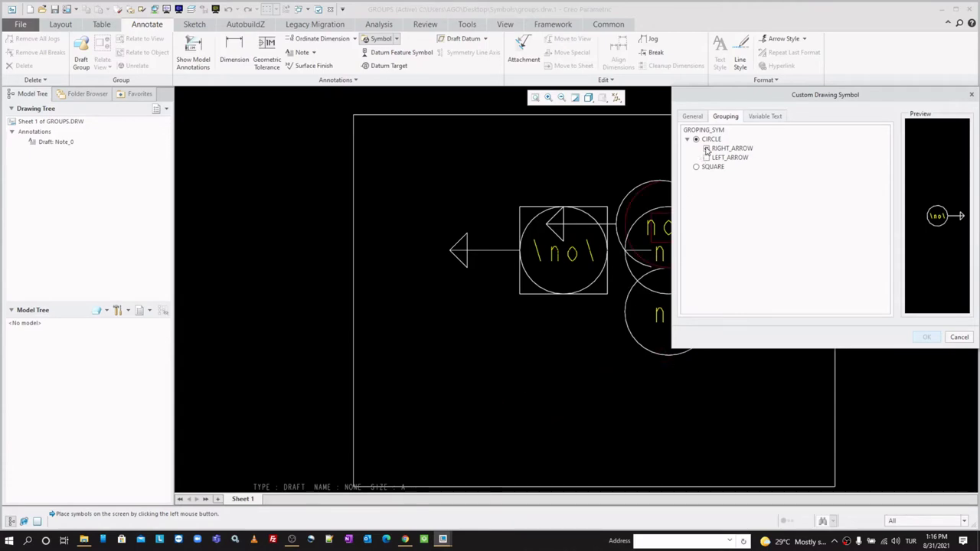
pyautogui.click(706, 158)
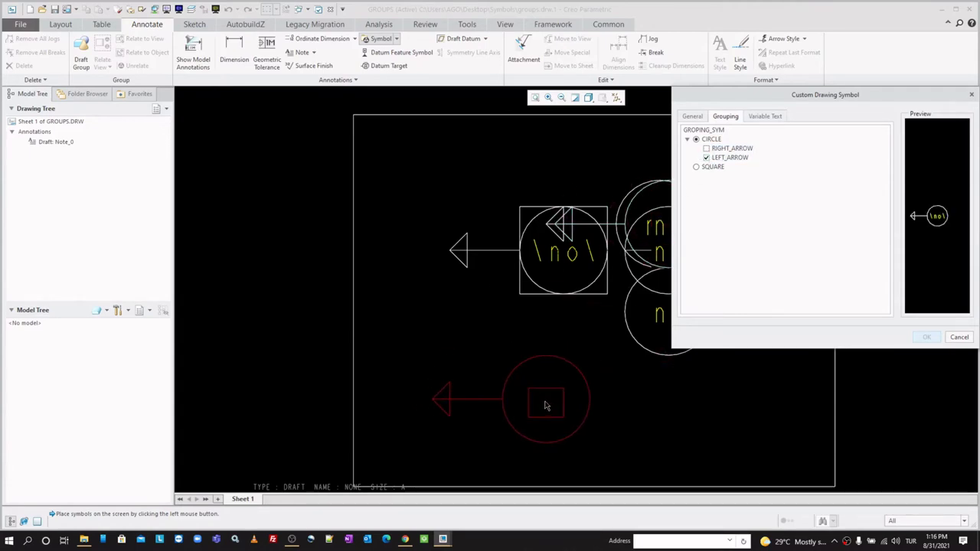
# Place a left-arrow-only trial symbol, then cancel so nothing is added to the sheet.
pyautogui.click(564, 404)
pyautogui.click(953, 338)
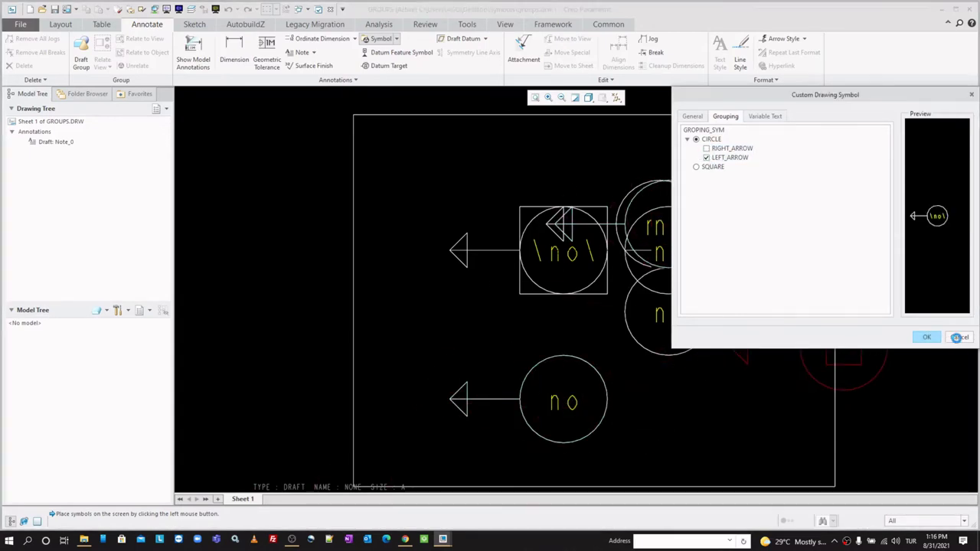
pyautogui.click(396, 38)
# Pick the placed GROPING_SYM symbol from the sheet to redefine it.
pyautogui.click(396, 73)
pyautogui.click(943, 128)
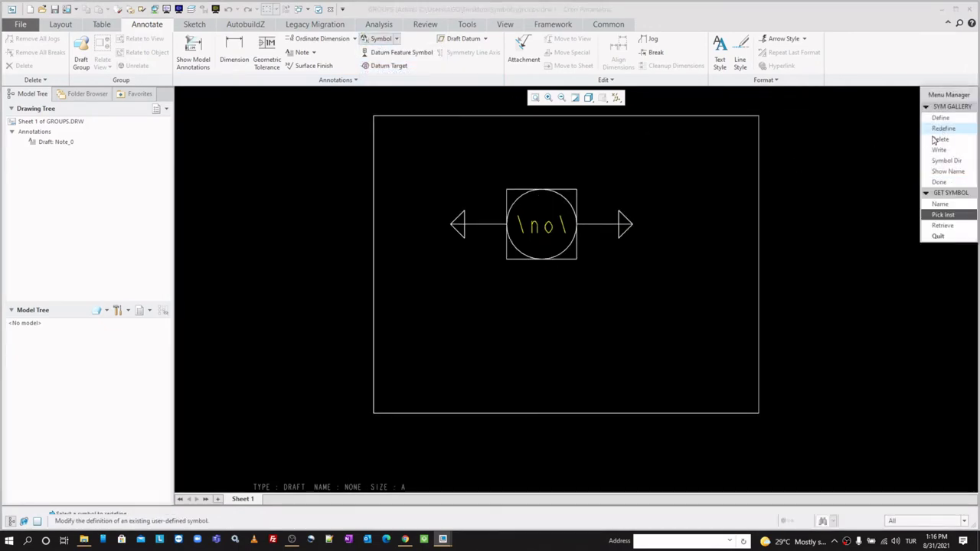
pyautogui.click(942, 214)
pyautogui.click(542, 225)
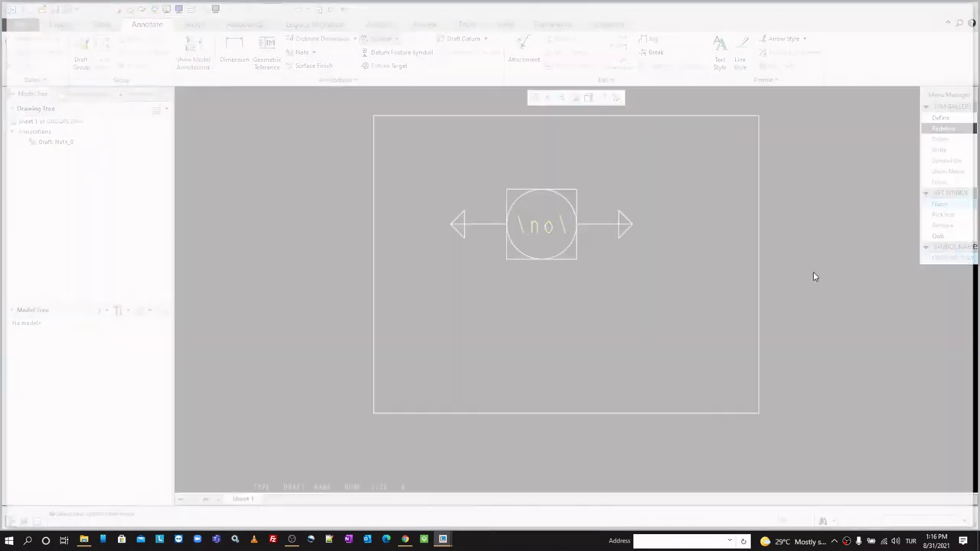
# Move down to the SQUARE group level and set its group attribute.
pyautogui.click(918, 143)
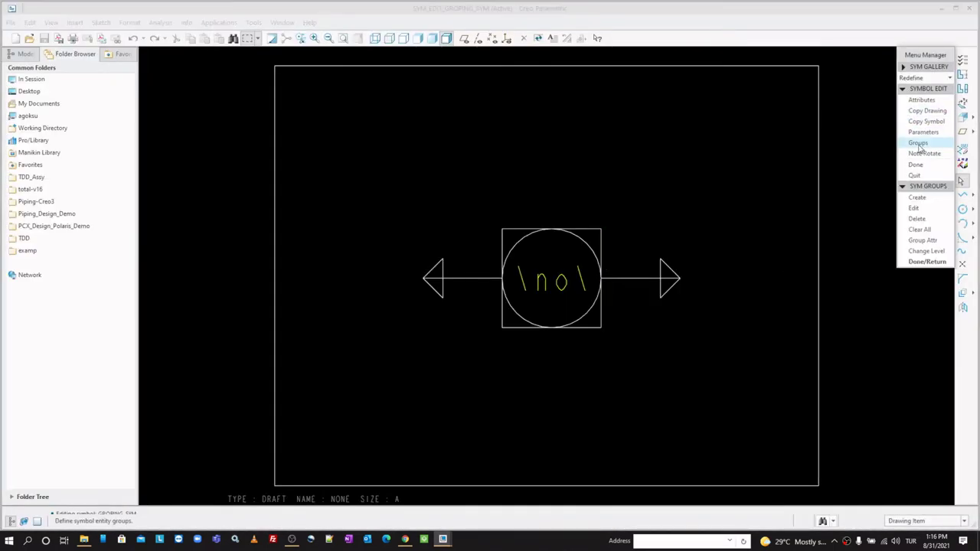
pyautogui.click(919, 251)
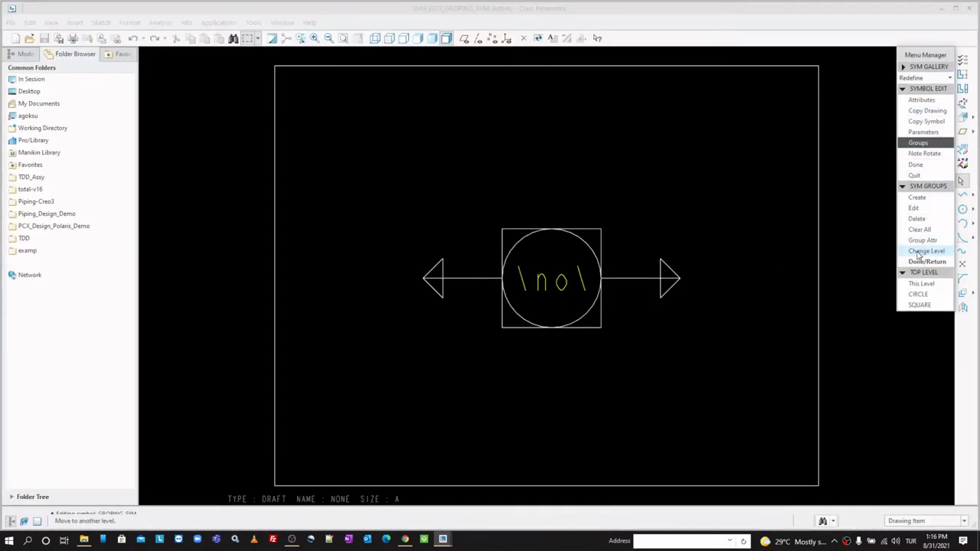
pyautogui.click(920, 305)
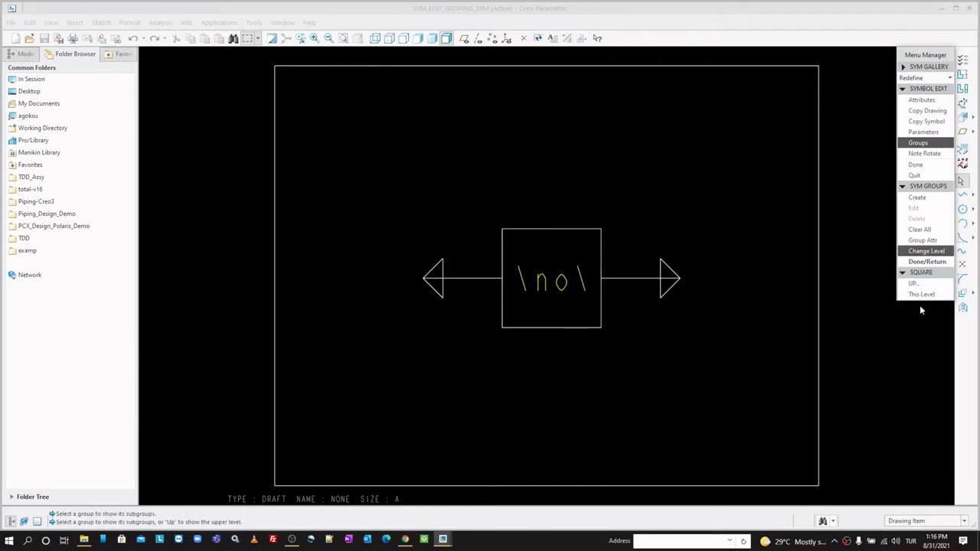
pyautogui.click(923, 240)
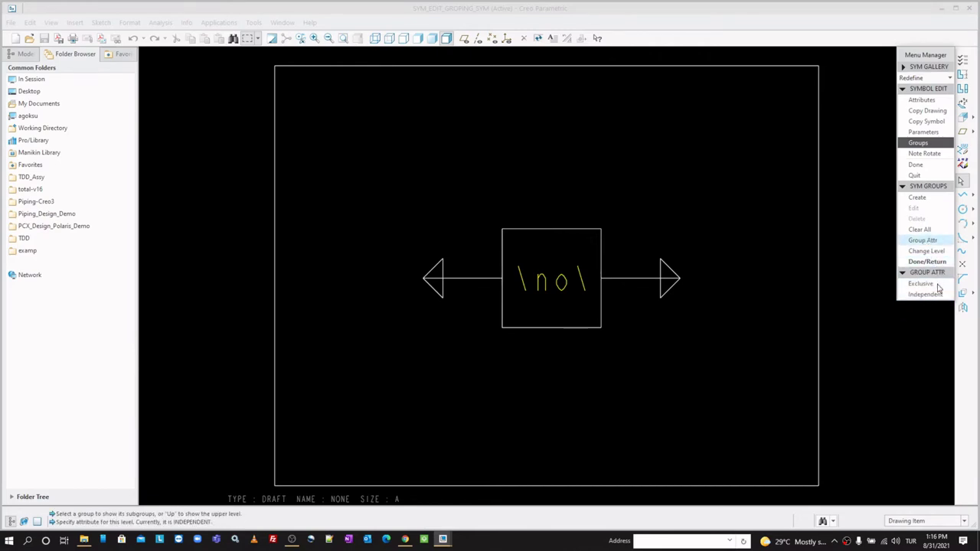
pyautogui.click(925, 296)
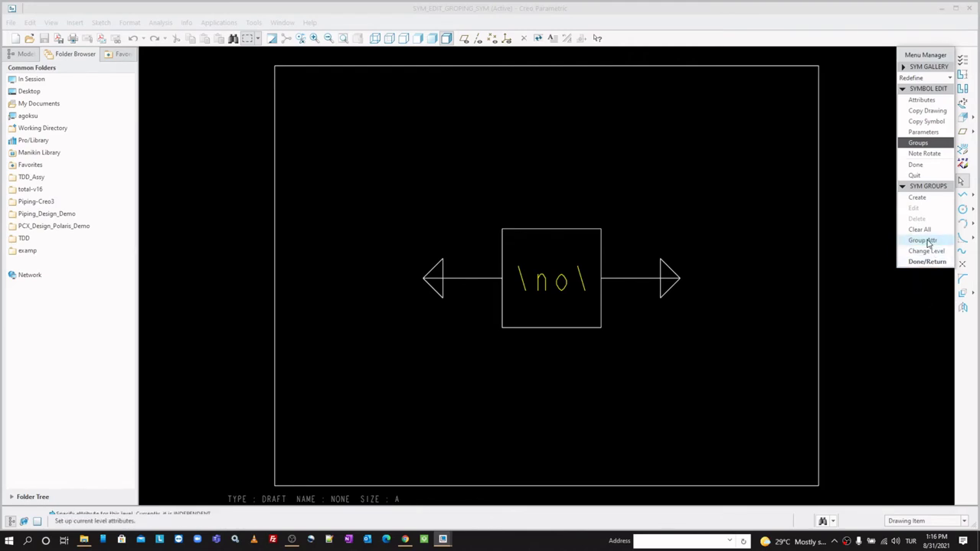
# Create the LEFT_ARROW group from the left arrow, central box and 'no' note.
pyautogui.click(918, 199)
pyautogui.write('Left_Arrow')
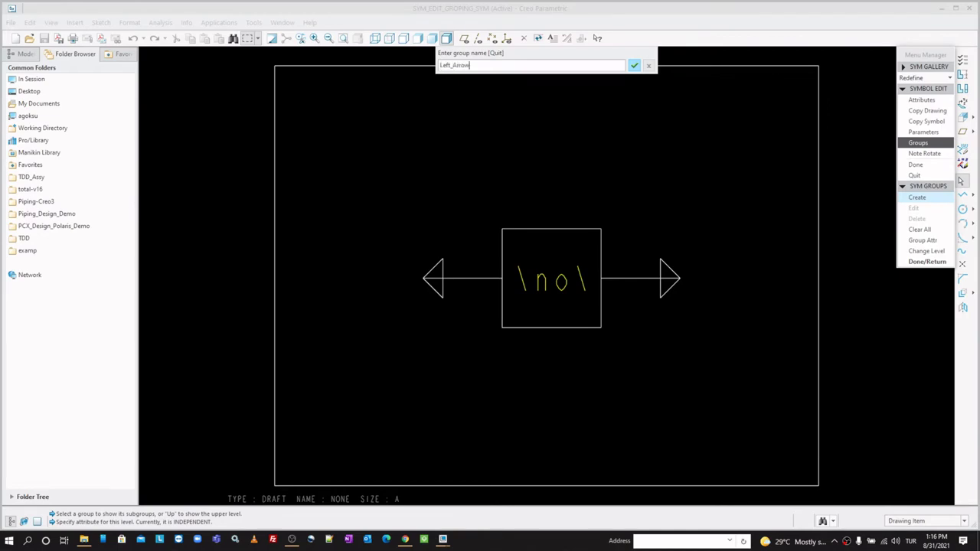
pyautogui.press('Return')
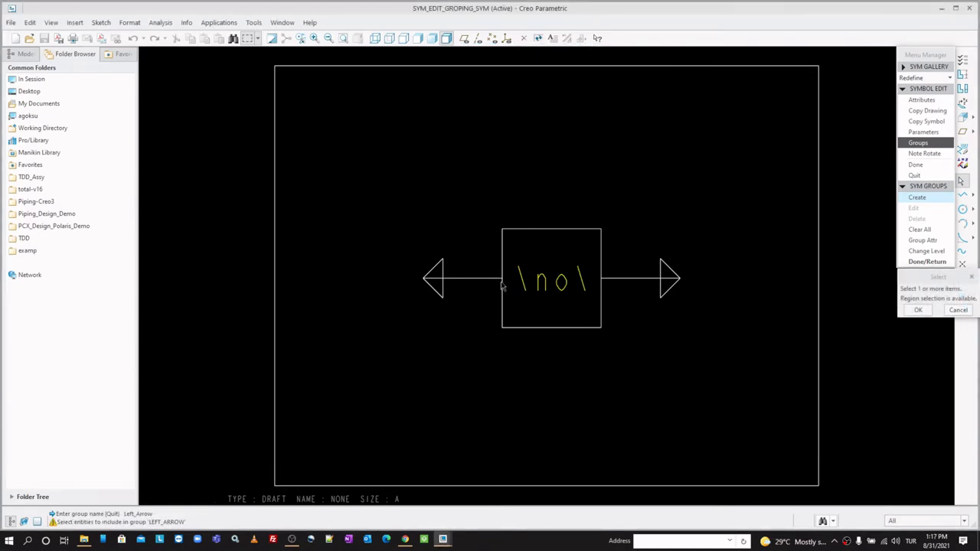
pyautogui.moveTo(469, 324); pyautogui.dragTo(392, 226)
pyautogui.moveTo(494, 336); pyautogui.dragTo(616, 217)
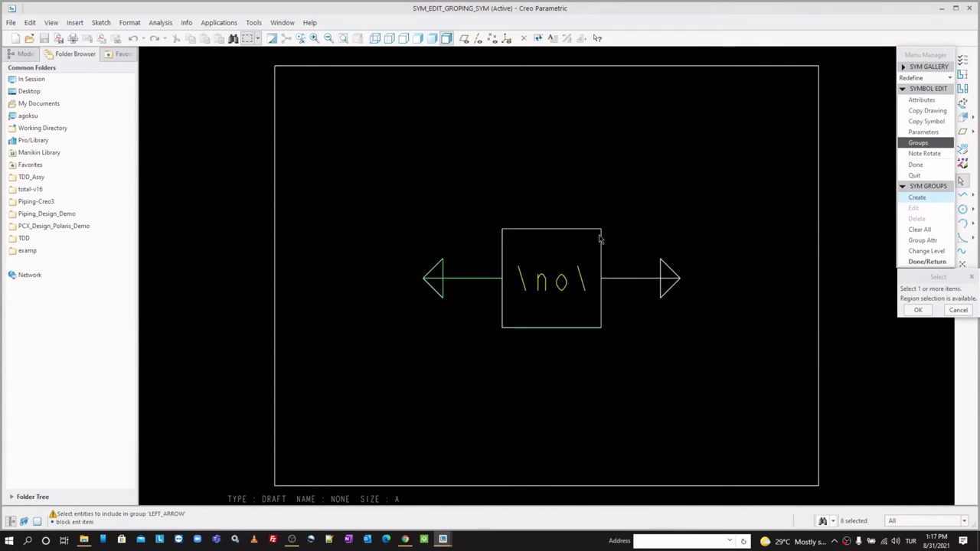
pyautogui.click(549, 283)
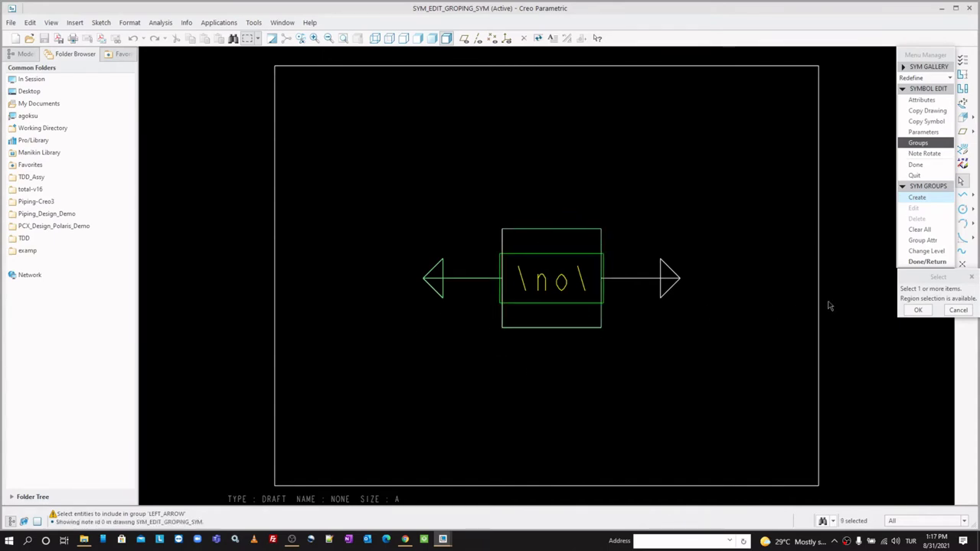
pyautogui.click(917, 310)
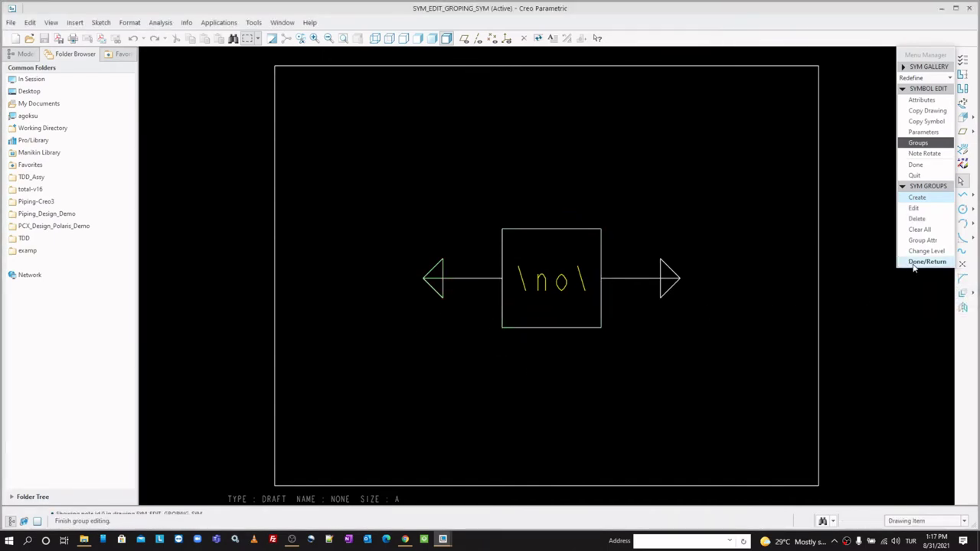
# Create the RIGHT_ARROW group from the right arrow, box edges and 'no' note.
pyautogui.click(917, 198)
pyautogui.write('Right_Arrow')
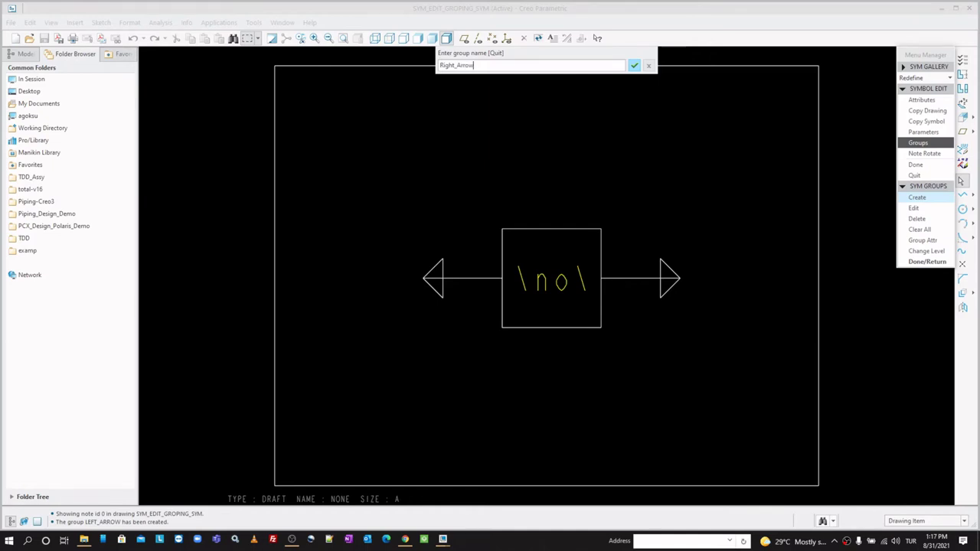
pyautogui.press('Return')
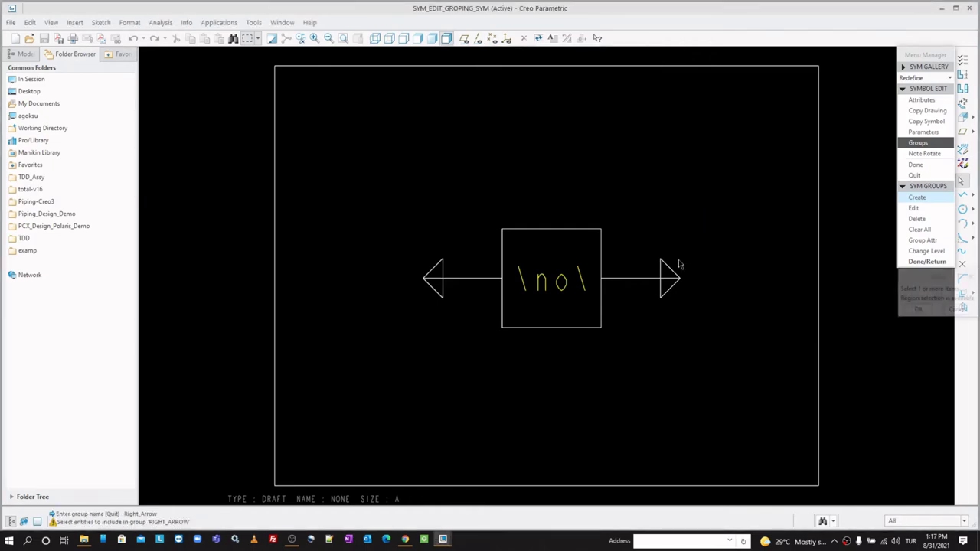
pyautogui.moveTo(705, 335); pyautogui.dragTo(646, 233)
pyautogui.keyDown('ctrl'); pyautogui.click(595, 329); pyautogui.keyUp('ctrl')
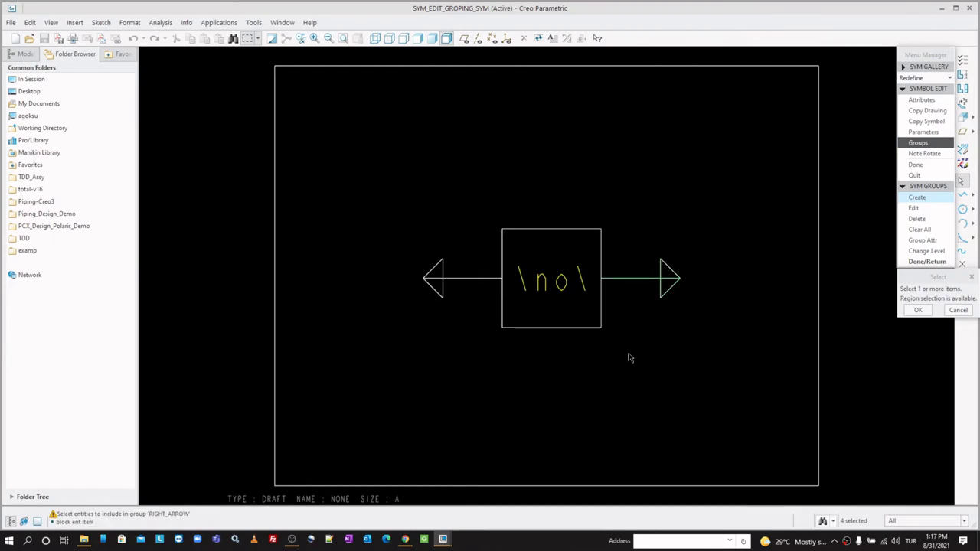
pyautogui.keyDown('ctrl'); pyautogui.click(601, 318); pyautogui.keyUp('ctrl')
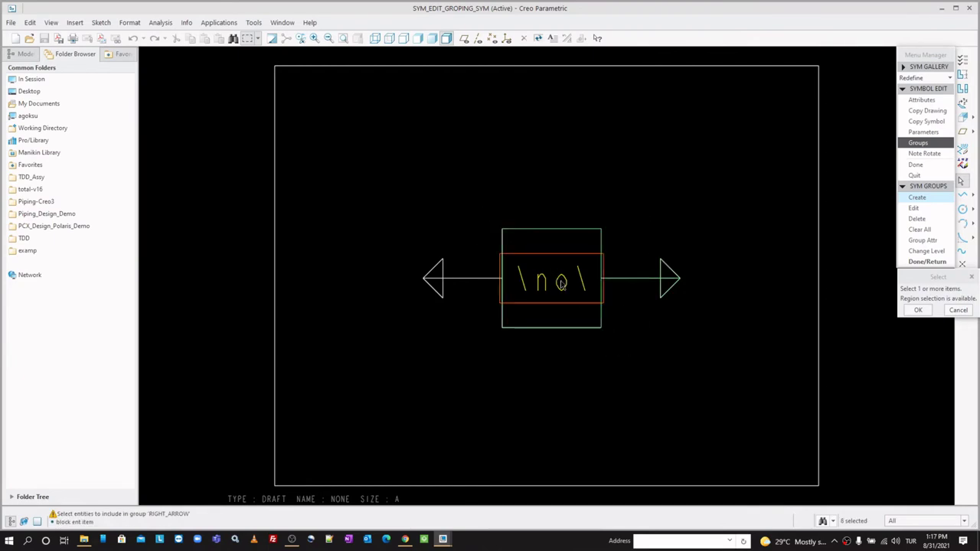
pyautogui.click(530, 262)
pyautogui.click(918, 309)
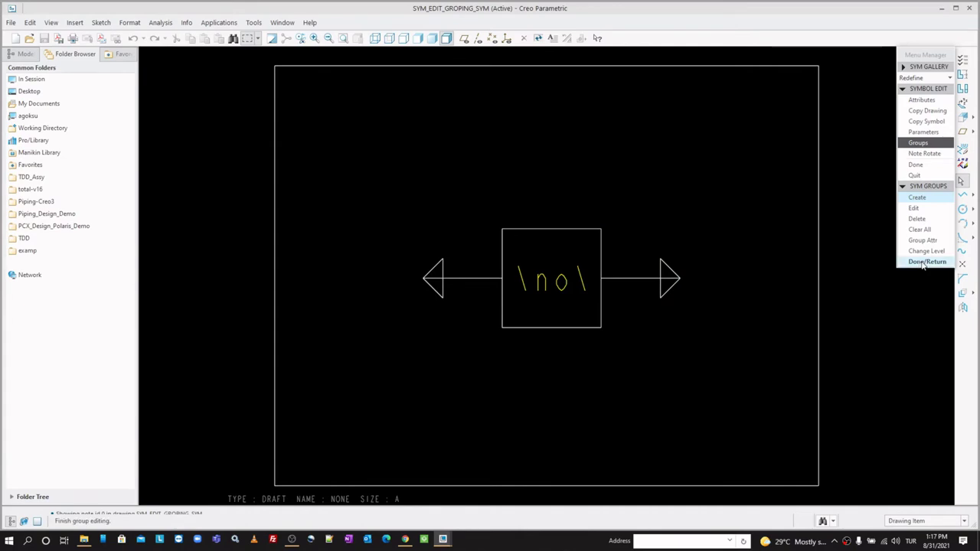
# Return to the top group level and finish group editing.
pyautogui.click(923, 262)
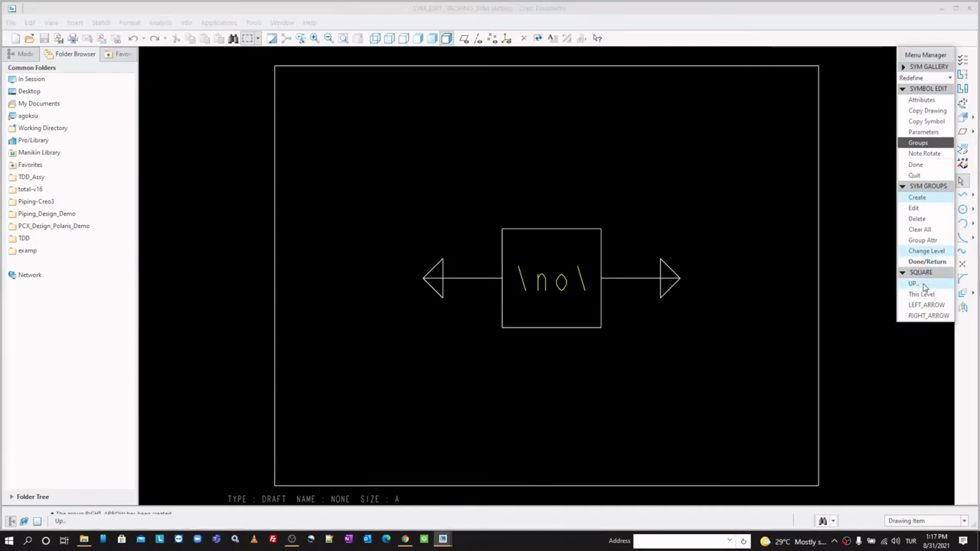
pyautogui.click(924, 285)
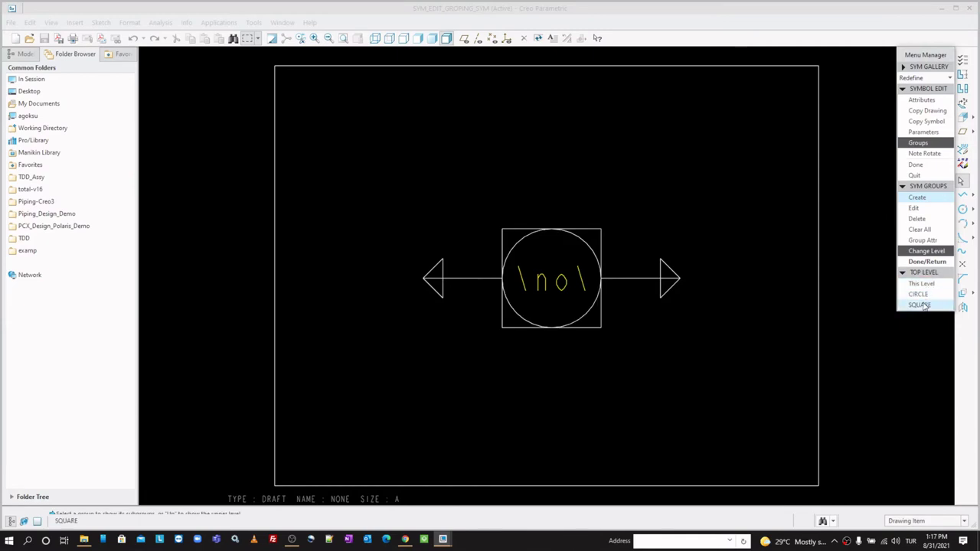
pyautogui.click(922, 262)
# Set the symbol's free-placement origin at its centre.
pyautogui.click(921, 100)
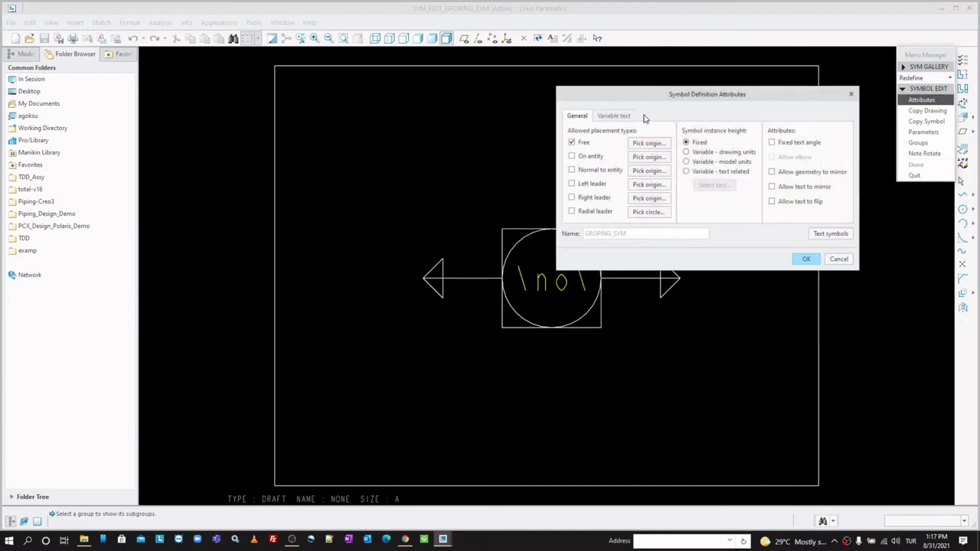
pyautogui.scroll(-1, 471, 241)
pyautogui.scroll(1, 481, 248)
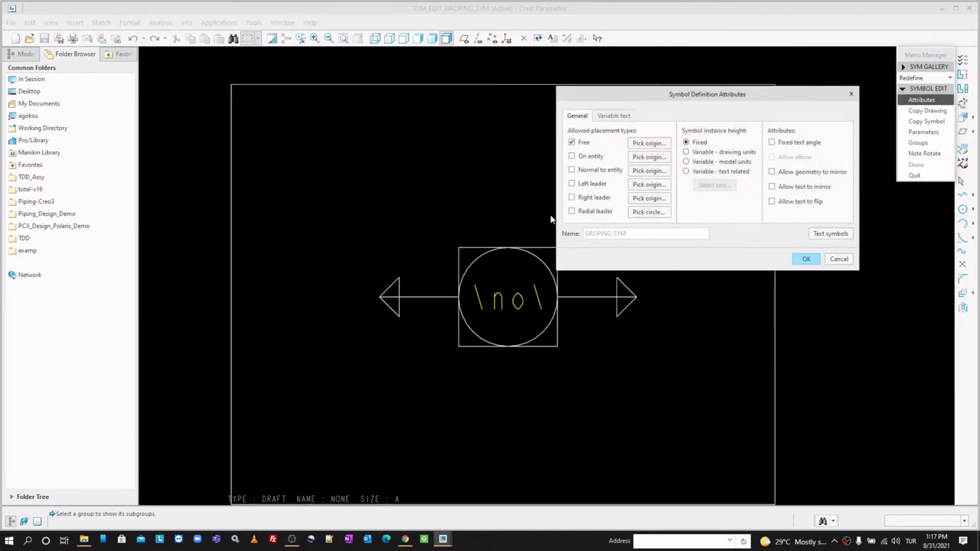
pyautogui.scroll(-1, 468, 262)
pyautogui.scroll(2, 526, 219)
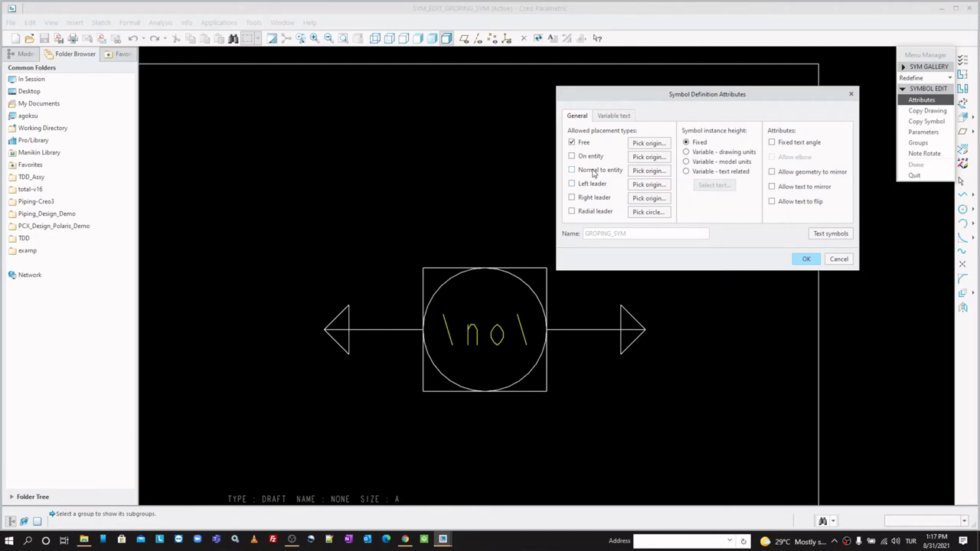
pyautogui.click(649, 143)
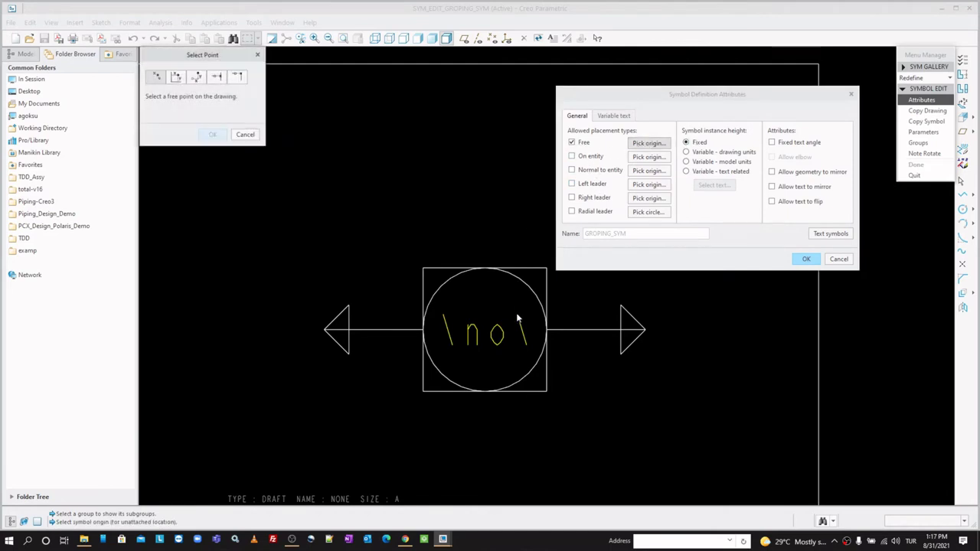
pyautogui.click(485, 333)
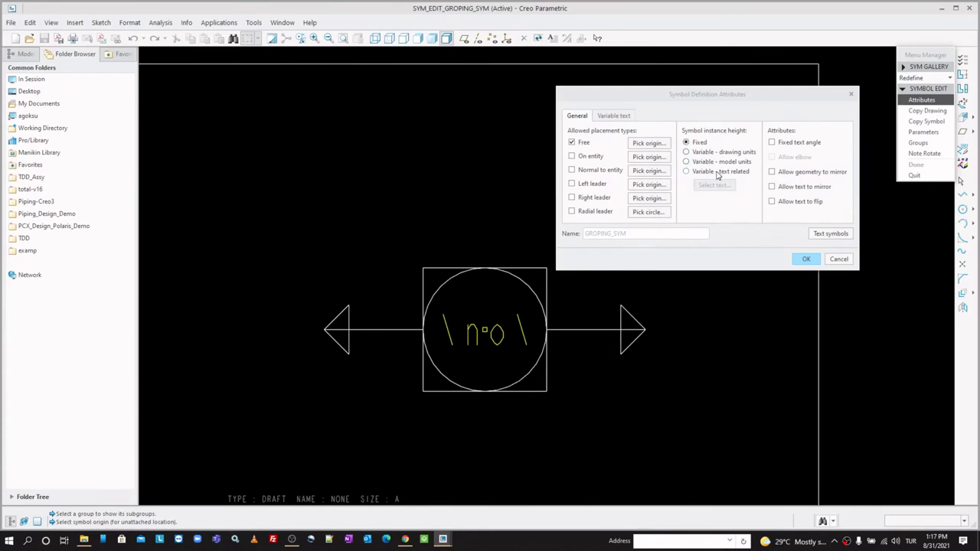
# Make the symbol height text-related, tied to the 'no' note.
pyautogui.click(702, 172)
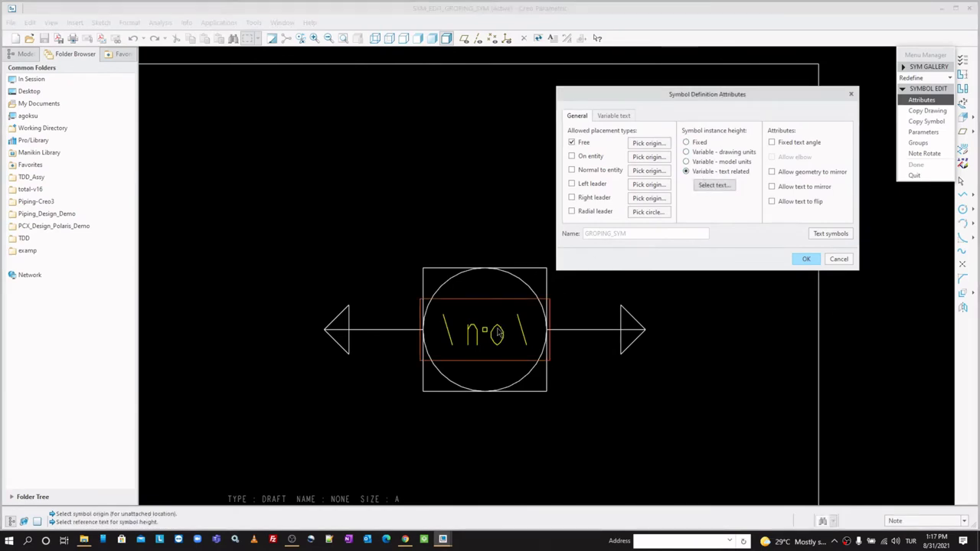
pyautogui.click(498, 334)
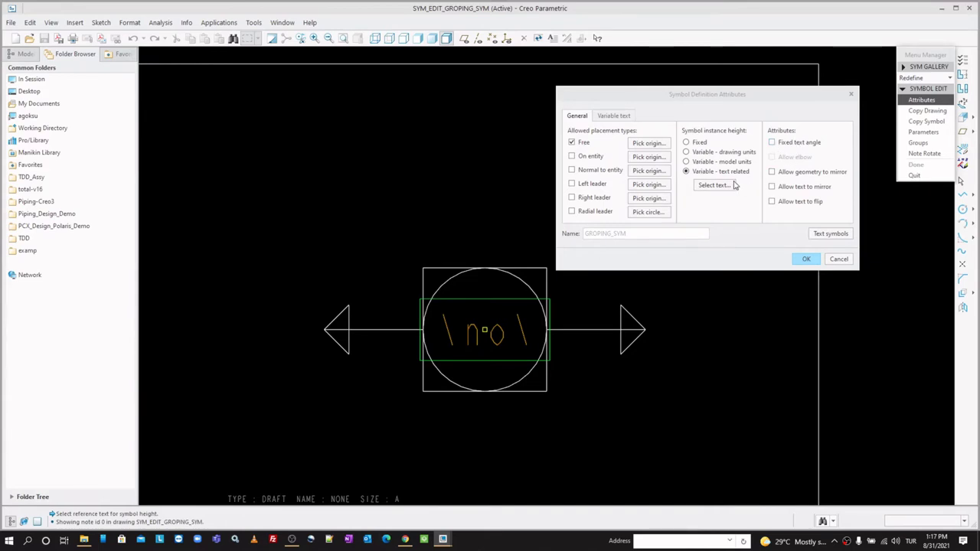
pyautogui.click(615, 116)
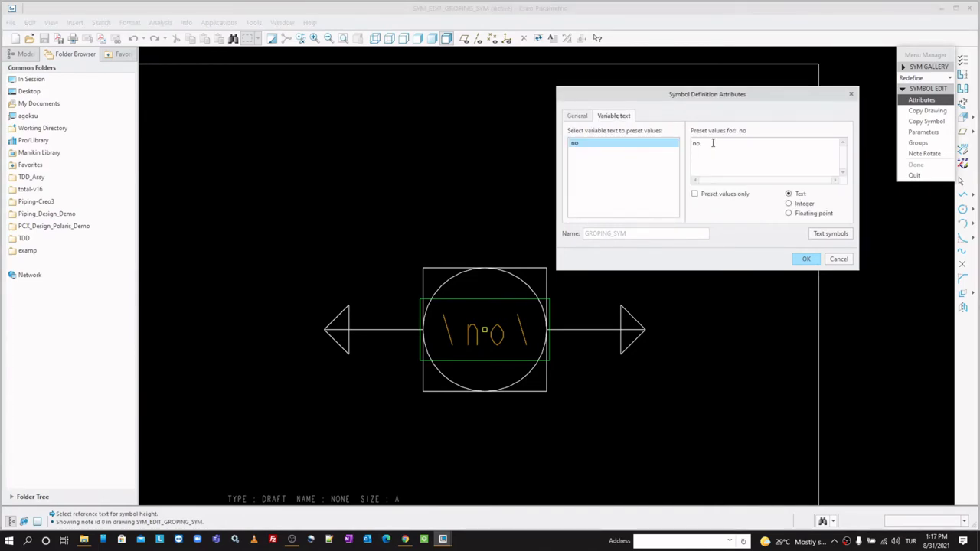
# Give 'no' floating-point preset values 1 to 5, changing 4 to 4,50.
pyautogui.moveTo(713, 143); pyautogui.dragTo(666, 125)
pyautogui.write('1')
pyautogui.write('3')
pyautogui.write('4')
pyautogui.press('Return')
pyautogui.click(795, 214)
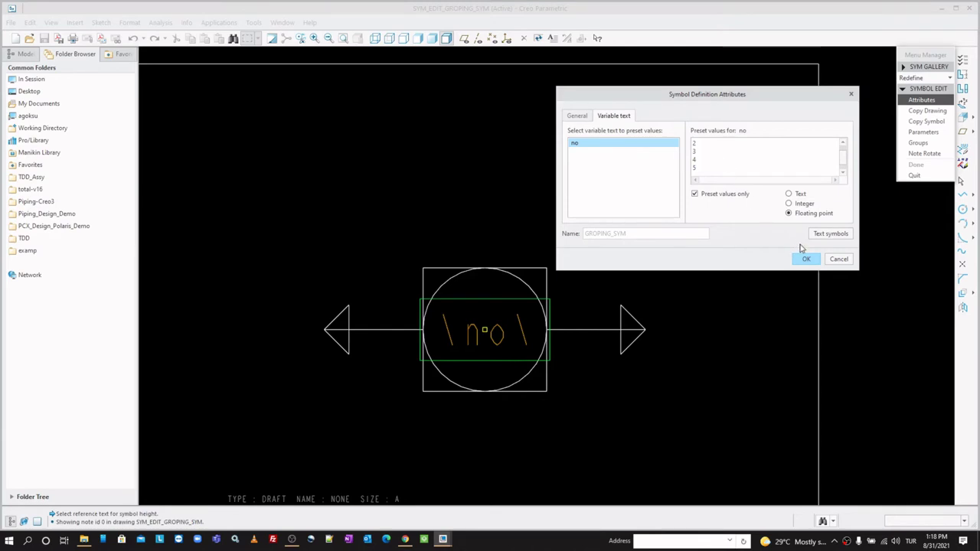
pyautogui.scroll(1, 713, 161)
pyautogui.write(',50')
# Finish the GROPING_SYM redefinition and begin inserting a new custom symbol instance.
pyautogui.click(807, 259)
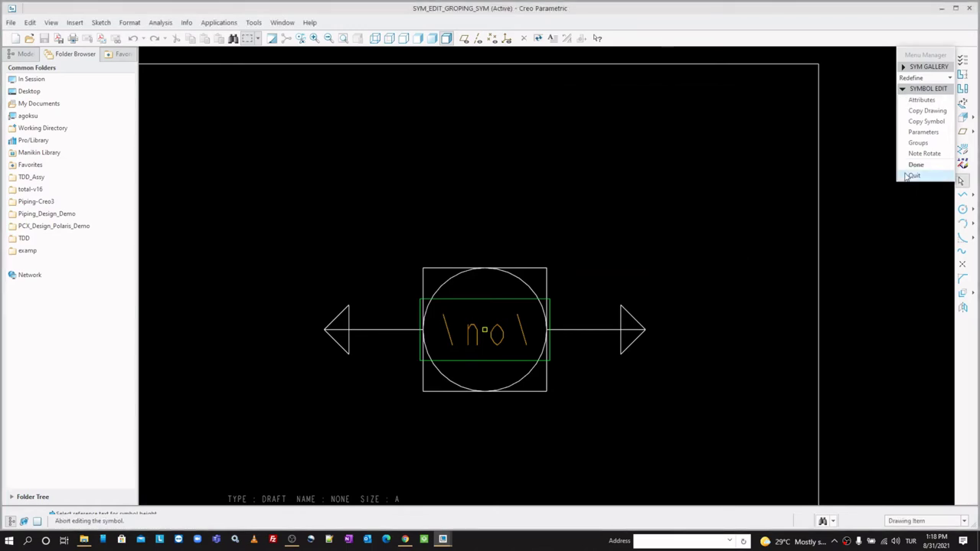
pyautogui.click(916, 165)
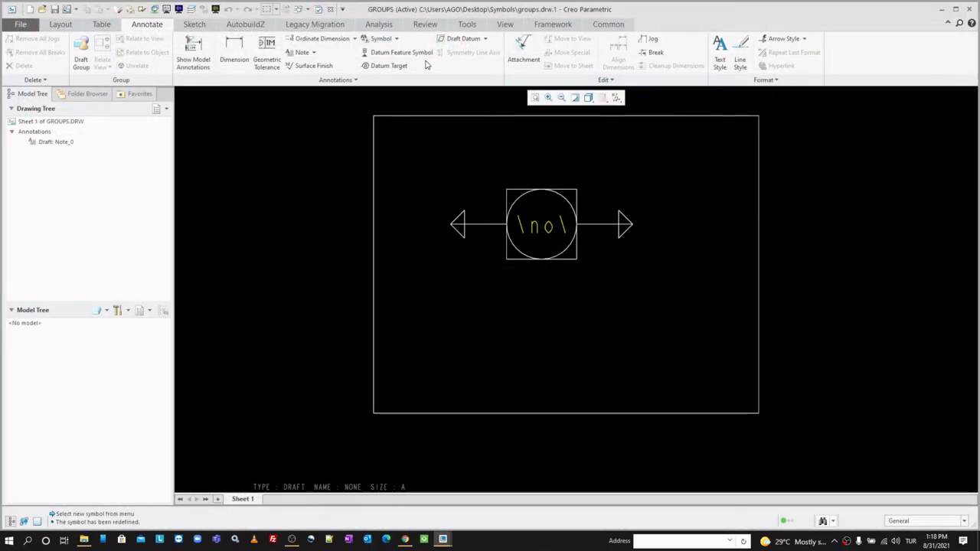
pyautogui.click(381, 39)
pyautogui.click(397, 38)
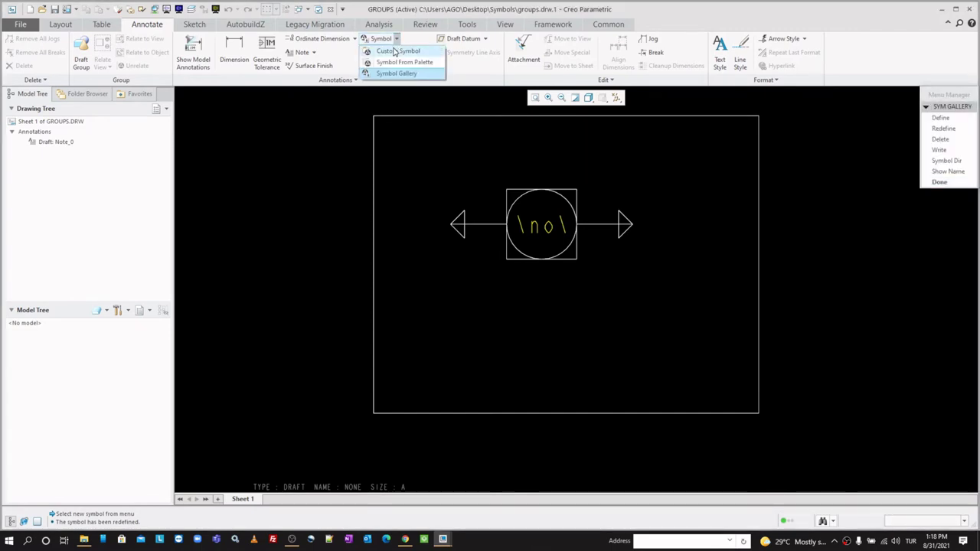
pyautogui.click(395, 50)
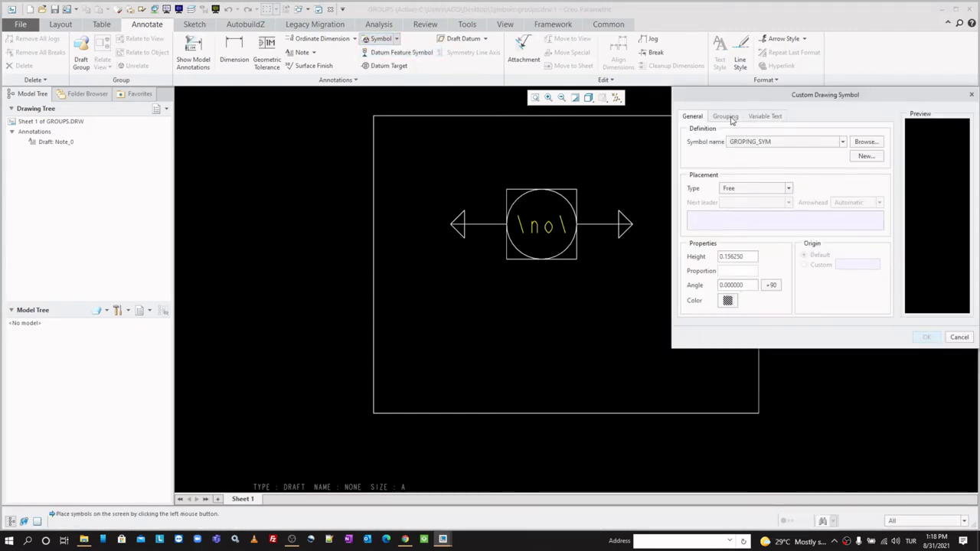
# Choose the CIRCLE grouping with only the RIGHT_ARROW subgroup for the instance.
pyautogui.click(728, 117)
pyautogui.click(696, 148)
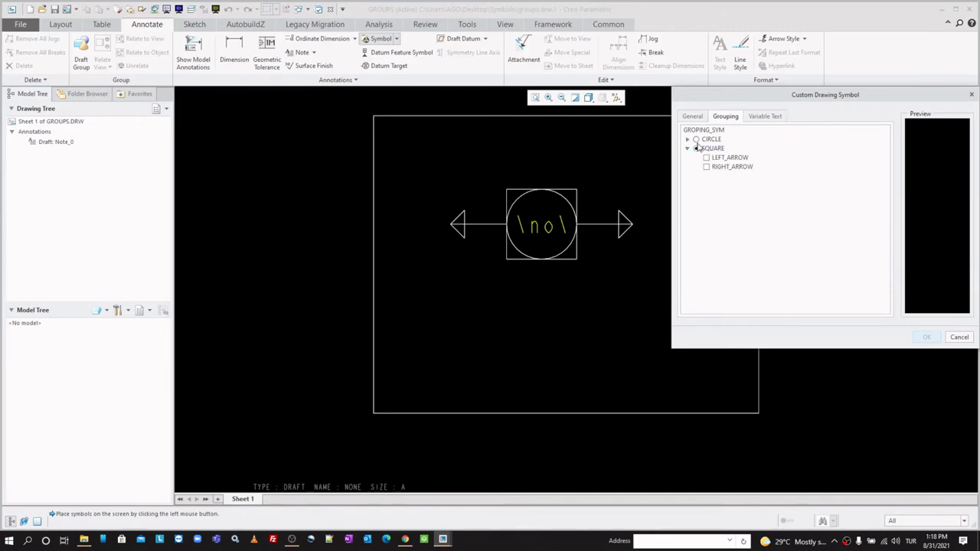
pyautogui.click(696, 138)
pyautogui.click(706, 148)
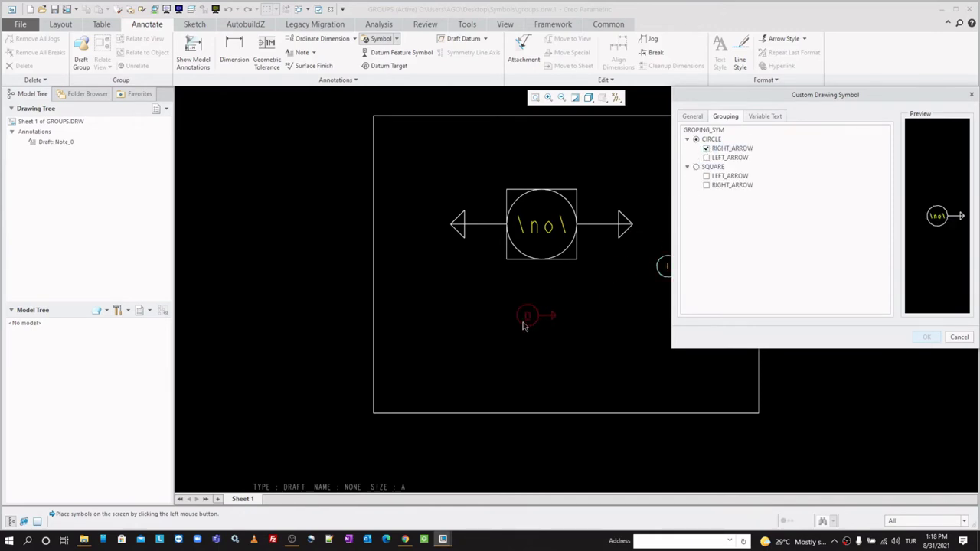
pyautogui.scroll(-3, 616, 295)
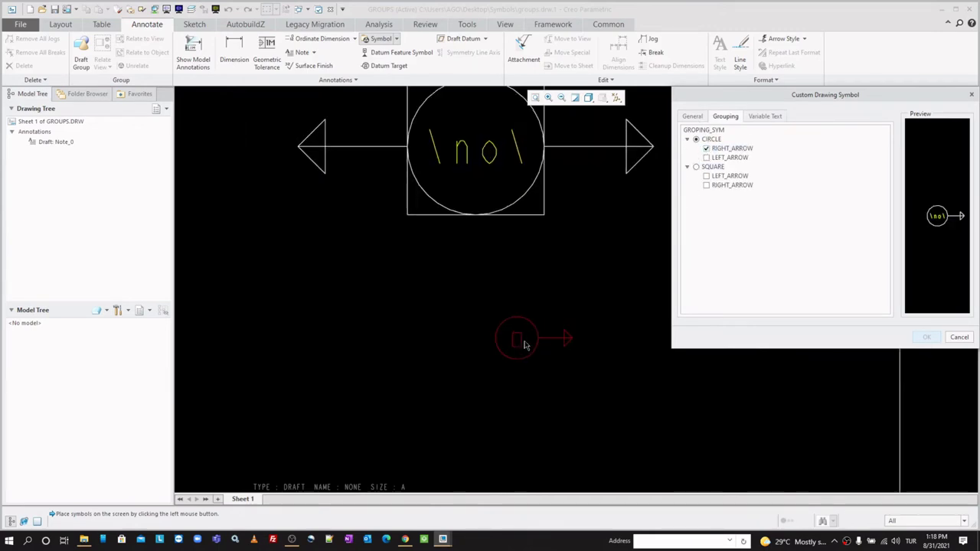
pyautogui.click(697, 117)
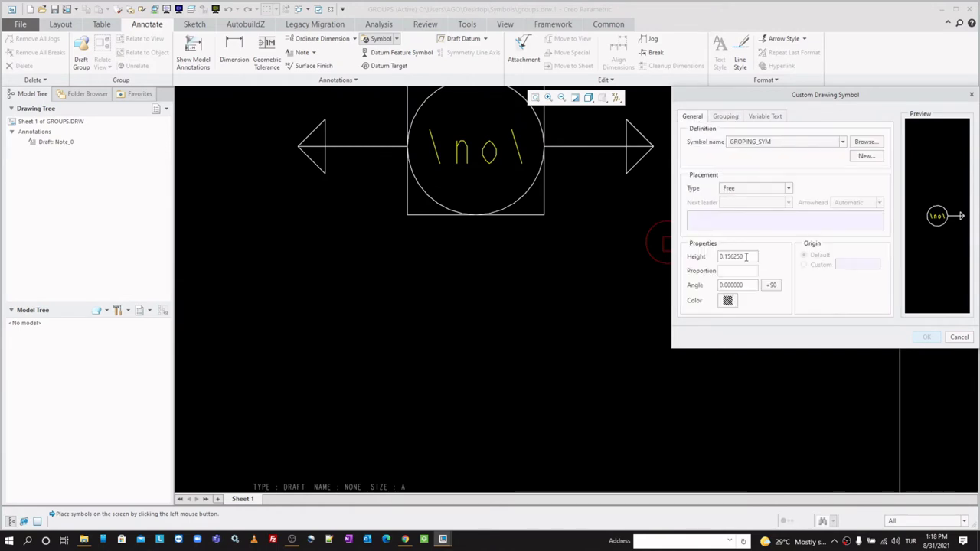
pyautogui.click(733, 119)
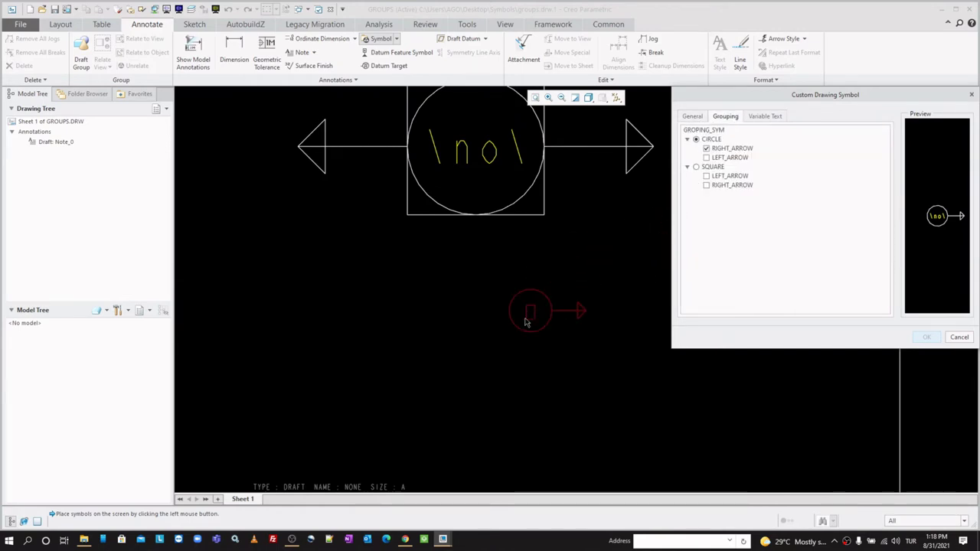
# Set 'no' to 4.5 and place the symbol below the large symbol.
pyautogui.click(768, 116)
pyautogui.click(846, 132)
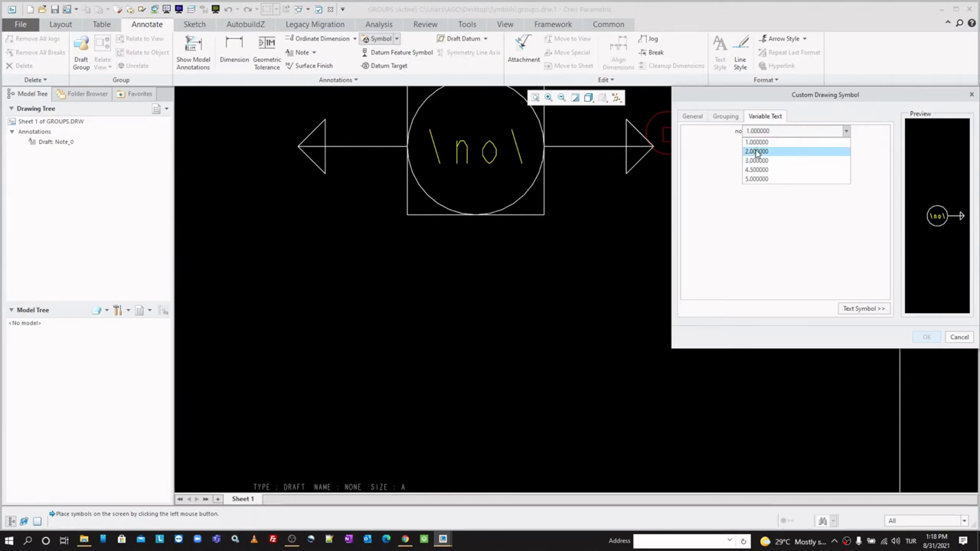
pyautogui.click(758, 169)
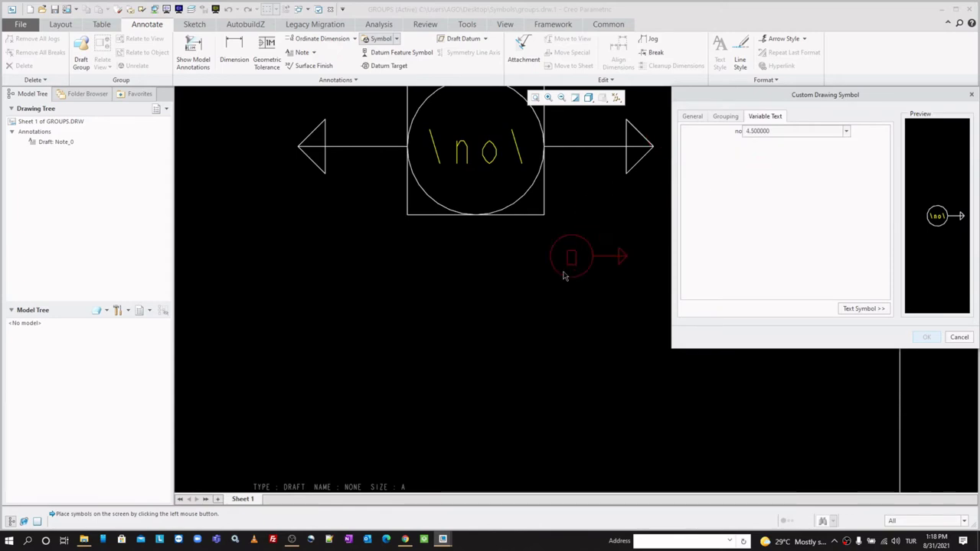
pyautogui.click(517, 323)
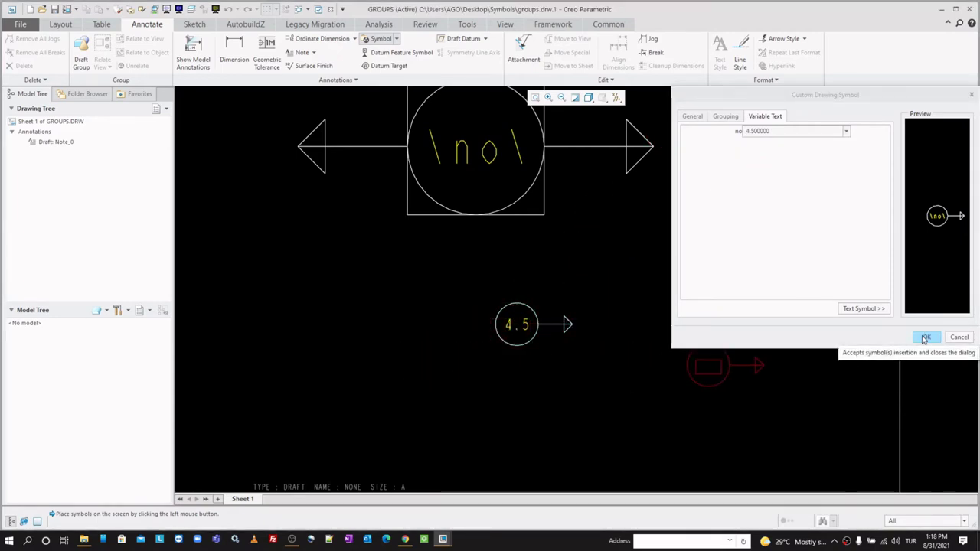
pyautogui.middleClick(737, 280)
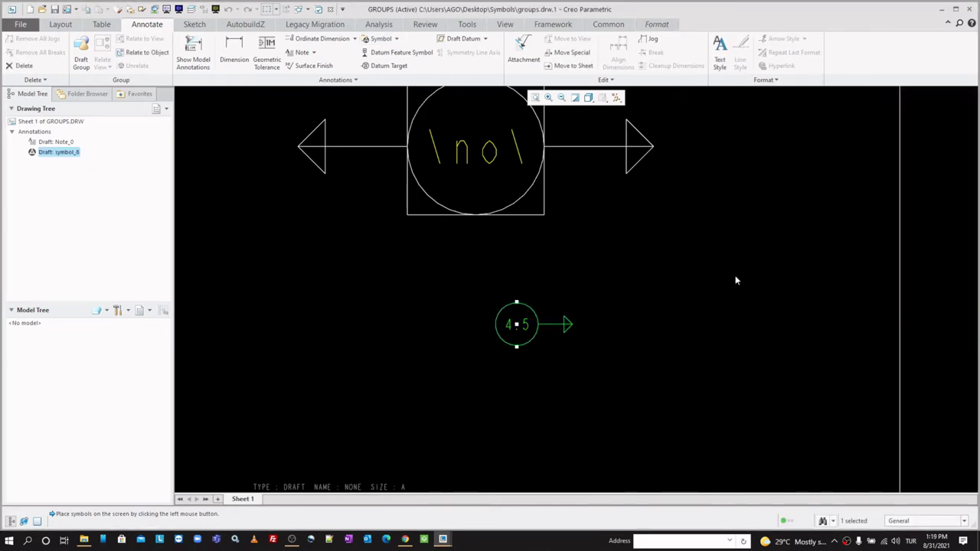
pyautogui.click(736, 280)
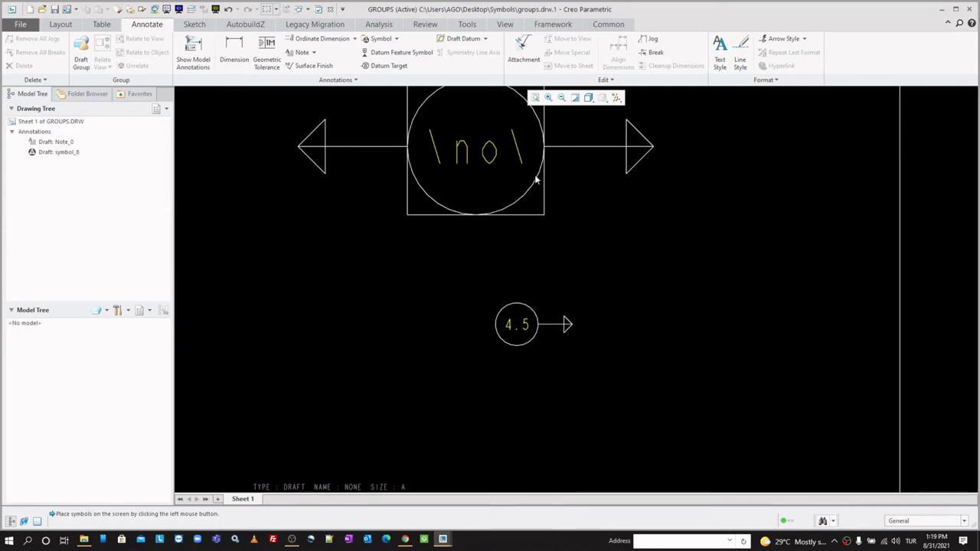
pyautogui.scroll(3, 556, 338)
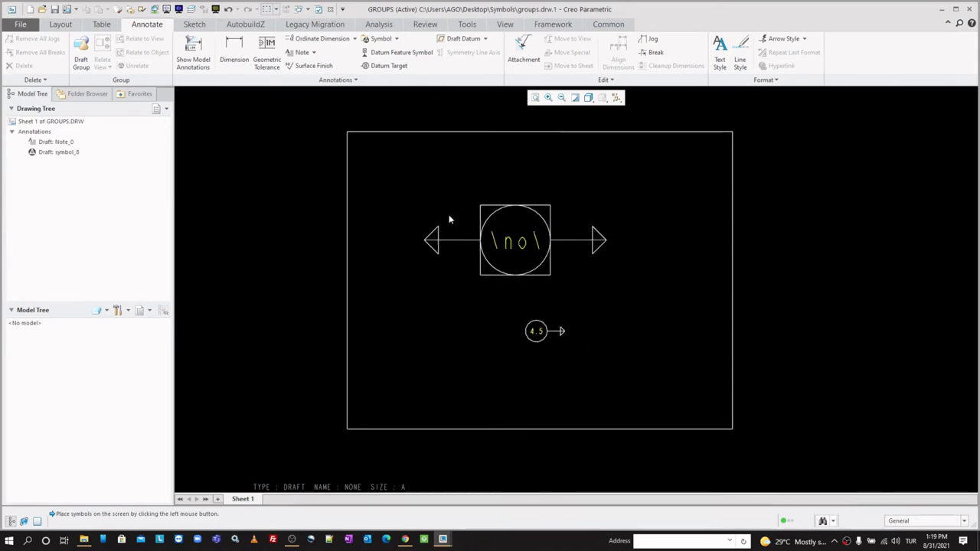
# Bring the SYMBOLS drawing with its sample symbols to the front in place of GROUPS.
pyautogui.scroll(-1, 518, 216)
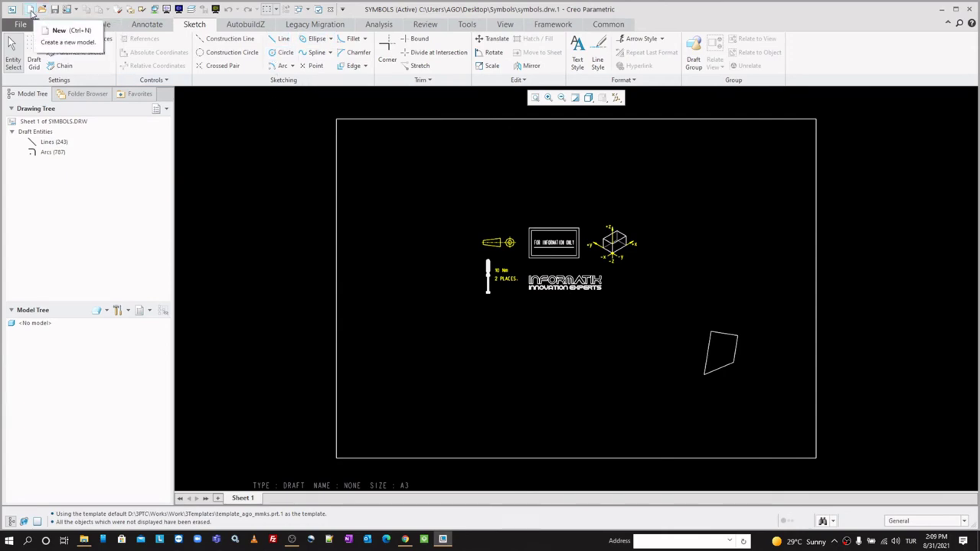
# Create the new part SYMBOL_PART and start Sketch 1 on the FRONT plane.
pyautogui.click(30, 10)
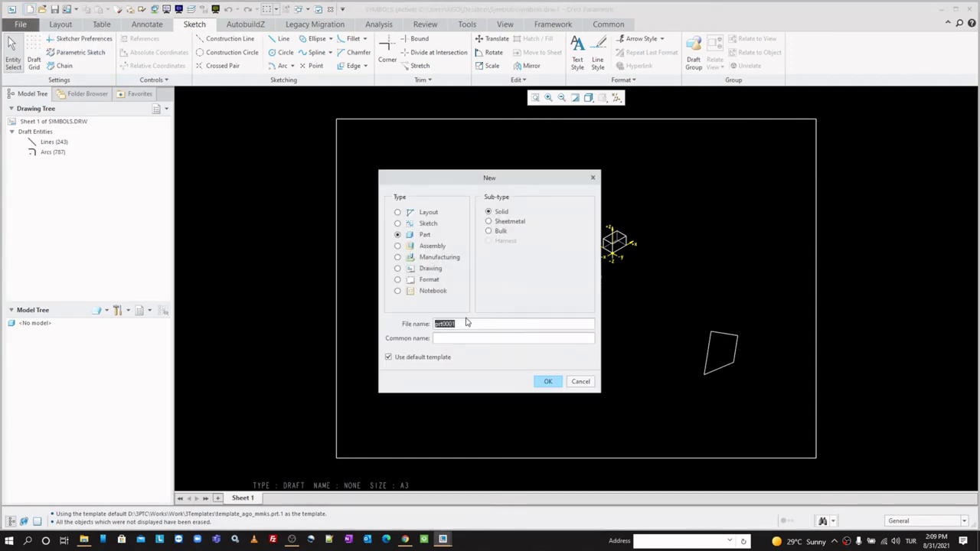
pyautogui.write('symbol_part')
pyautogui.click(548, 382)
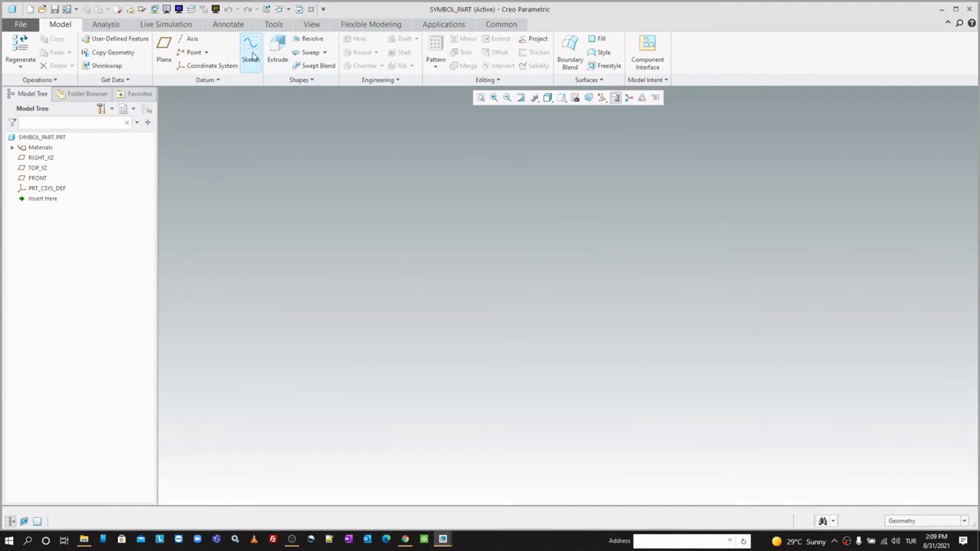
pyautogui.click(252, 58)
pyautogui.click(46, 178)
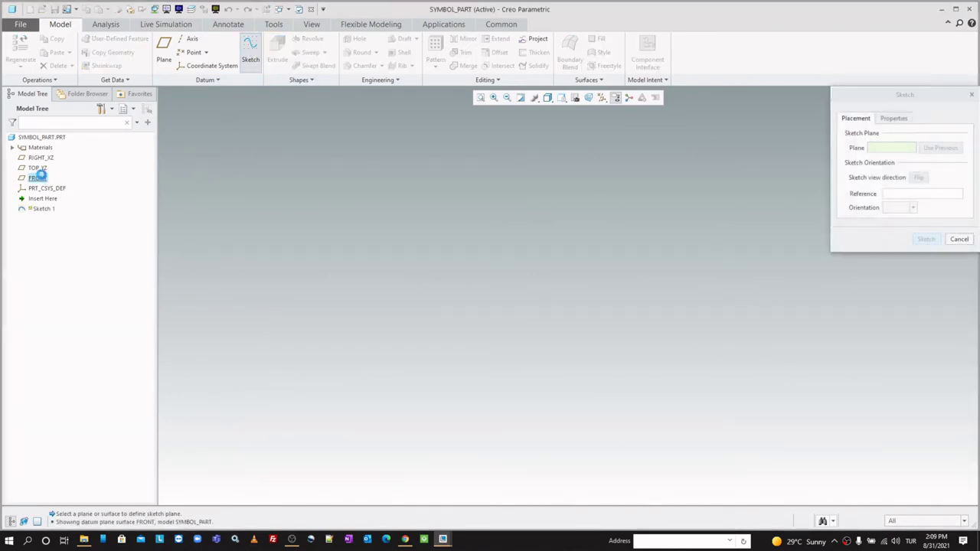
pyautogui.middleClick(420, 245)
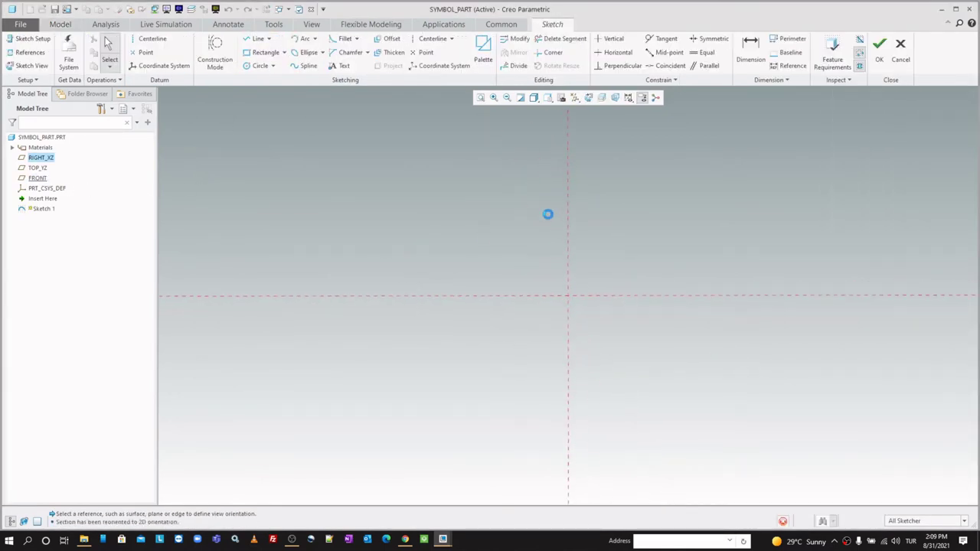
# Insert the palette Racetrack shape at the origin with scale 10, giving a 40 × 10 slot.
pyautogui.click(483, 50)
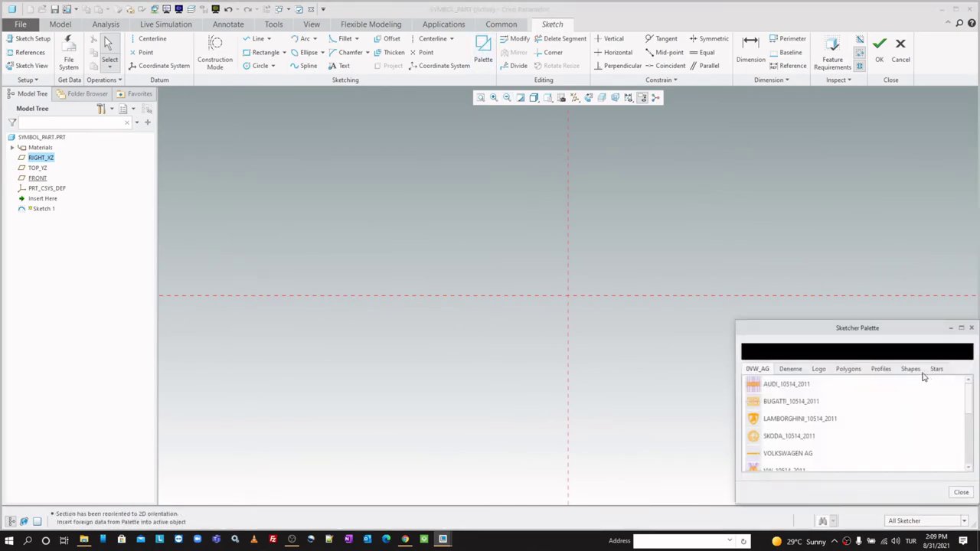
pyautogui.click(910, 369)
pyautogui.moveTo(764, 438)
pyautogui.mouseDown()
pyautogui.moveTo(678, 269)
pyautogui.moveTo(636, 229)
pyautogui.moveTo(576, 296)
pyautogui.mouseUp()
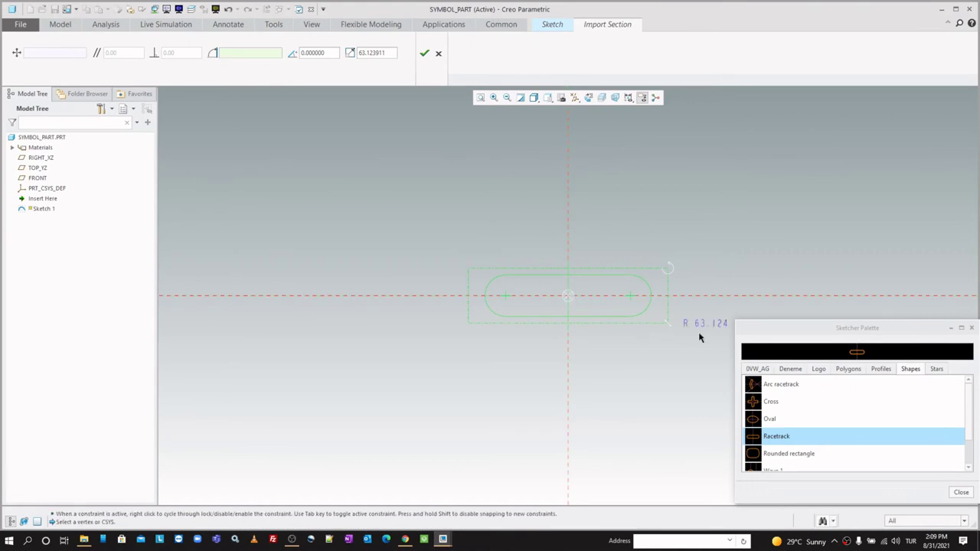
pyautogui.doubleClick(705, 324)
pyautogui.write('10')
pyautogui.press('Return')
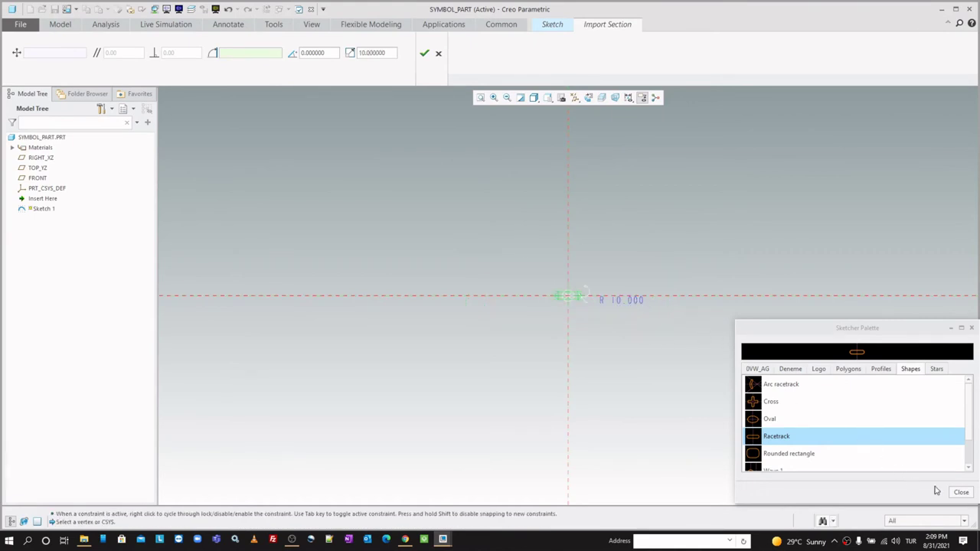
pyautogui.click(957, 492)
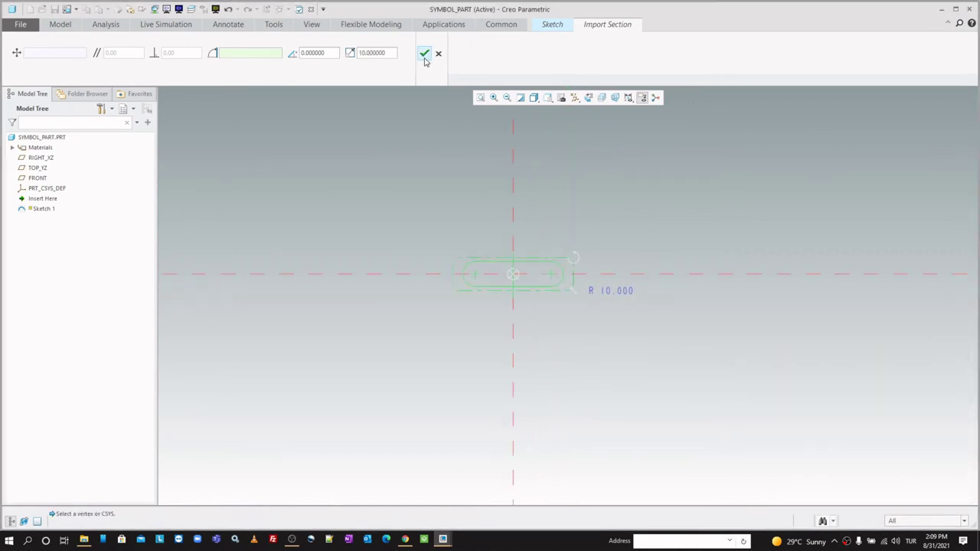
pyautogui.click(424, 53)
pyautogui.scroll(2, 486, 208)
pyautogui.scroll(2, 488, 207)
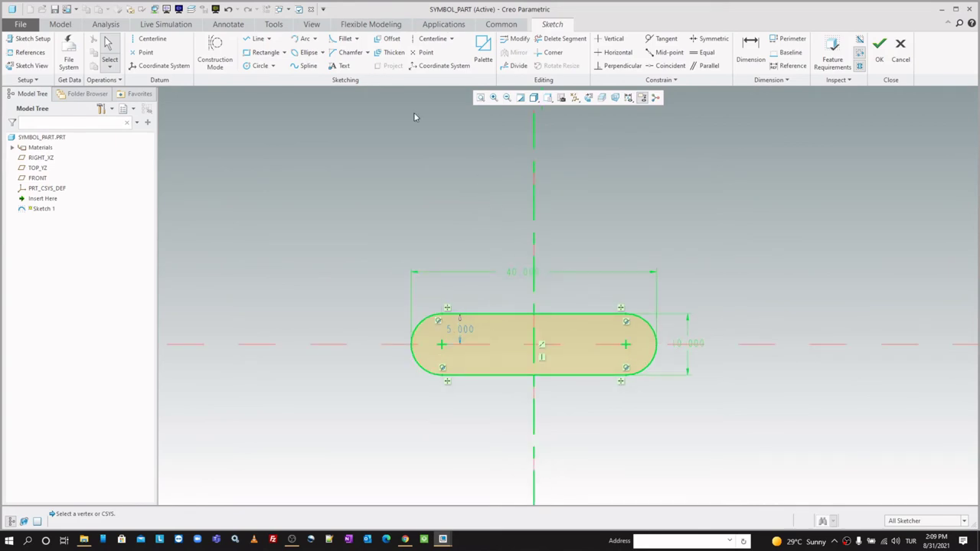
pyautogui.click(342, 66)
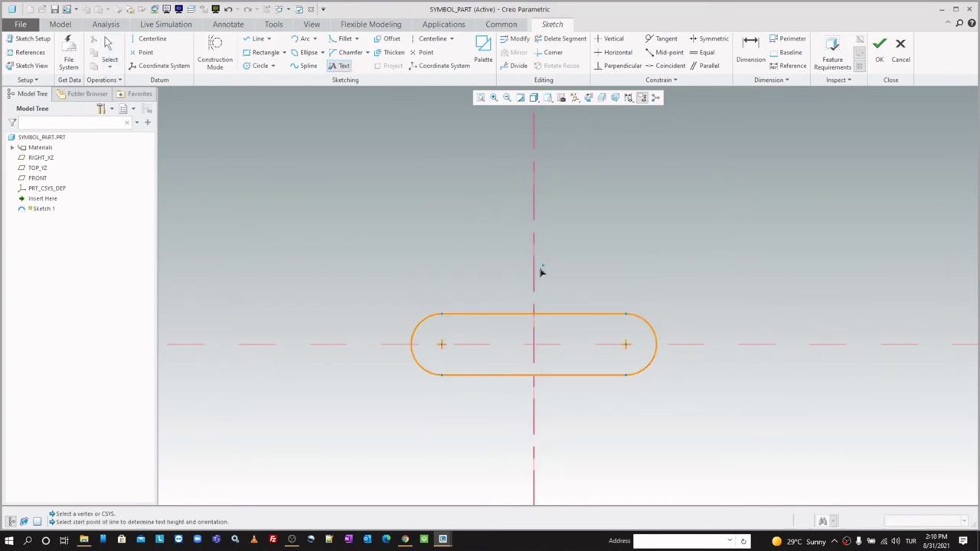
# Add capital sketch text 'NOT', centred on the vertical axis above the slot.
pyautogui.click(534, 294)
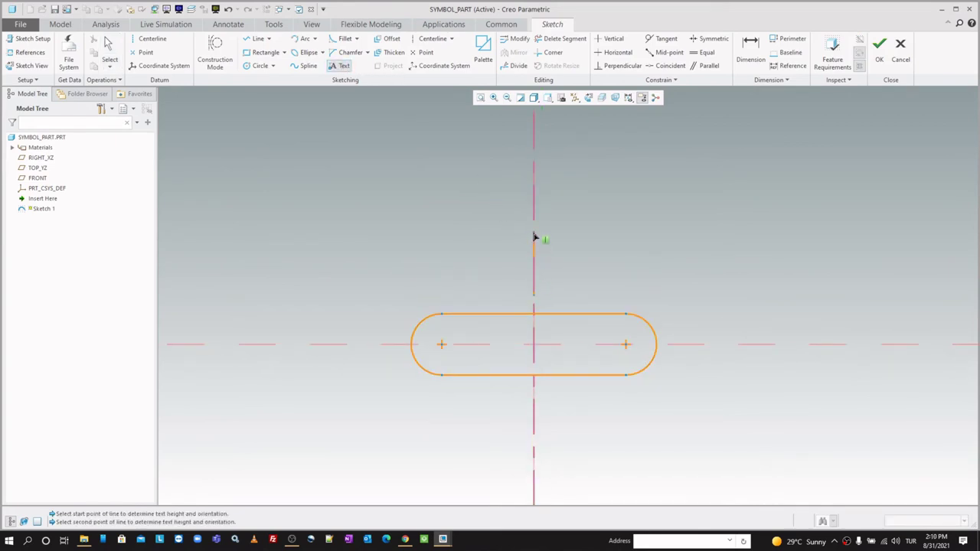
pyautogui.click(535, 239)
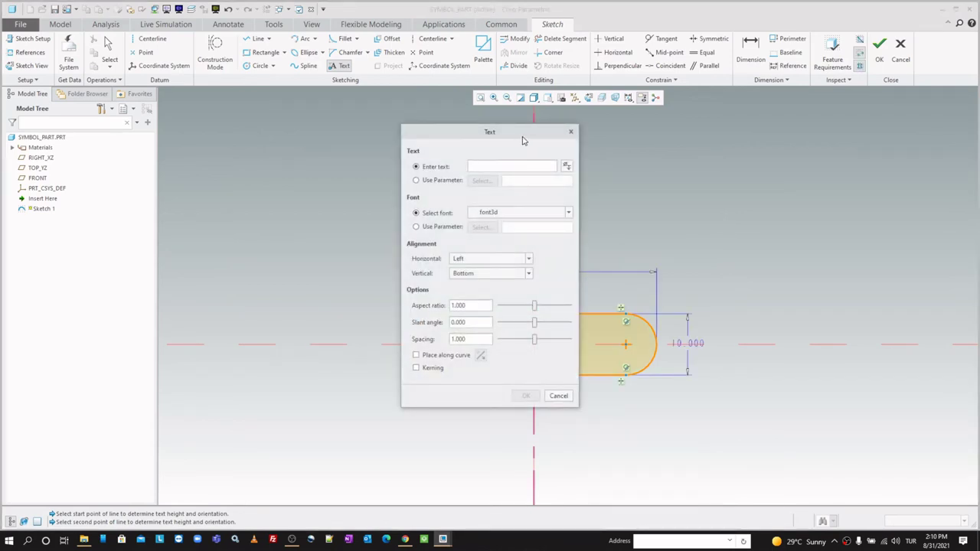
pyautogui.moveTo(523, 140); pyautogui.dragTo(816, 158)
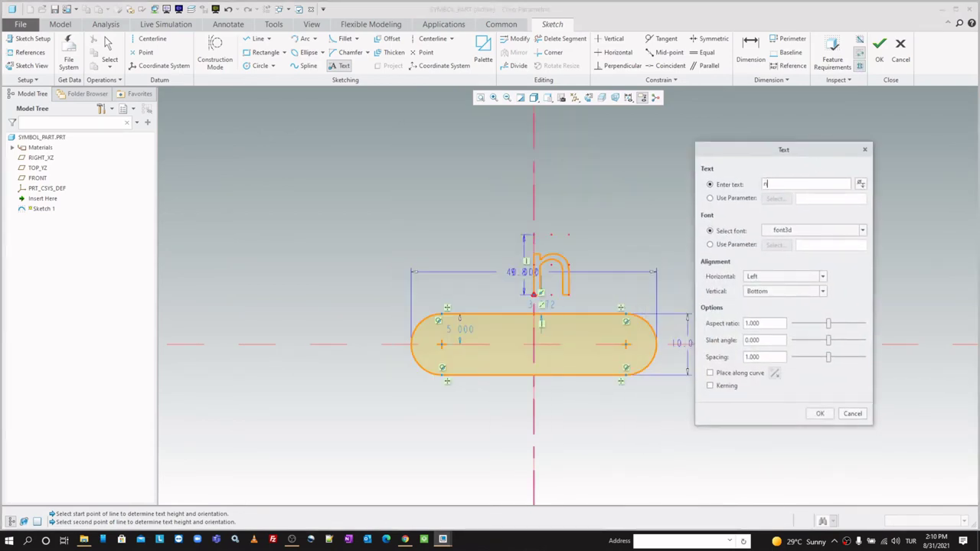
pyautogui.press('capslock')
pyautogui.write('NOT')
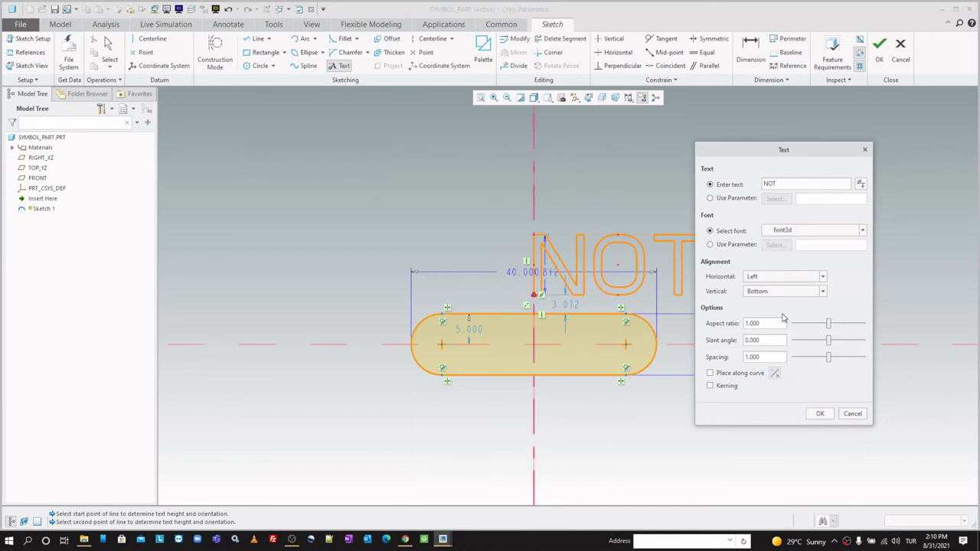
pyautogui.click(778, 277)
pyautogui.click(764, 296)
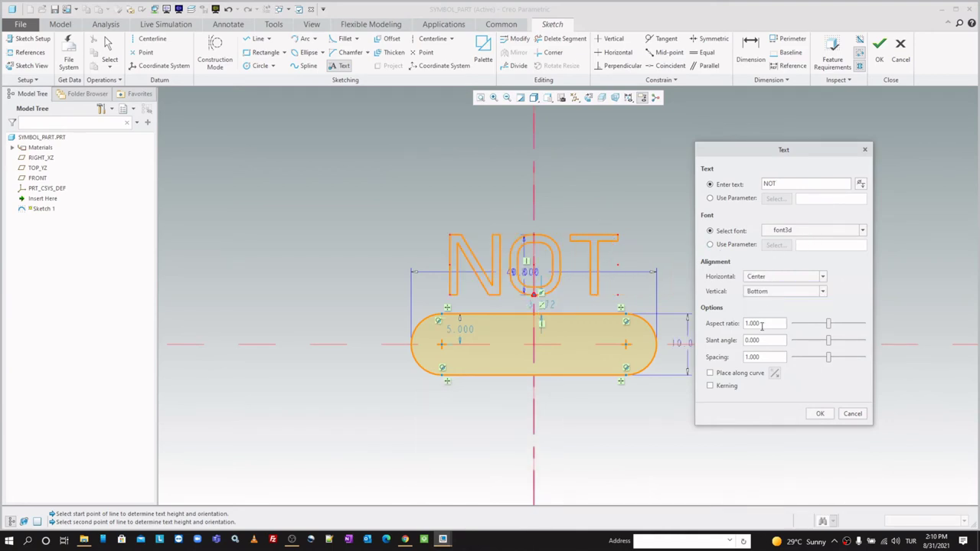
pyautogui.click(820, 414)
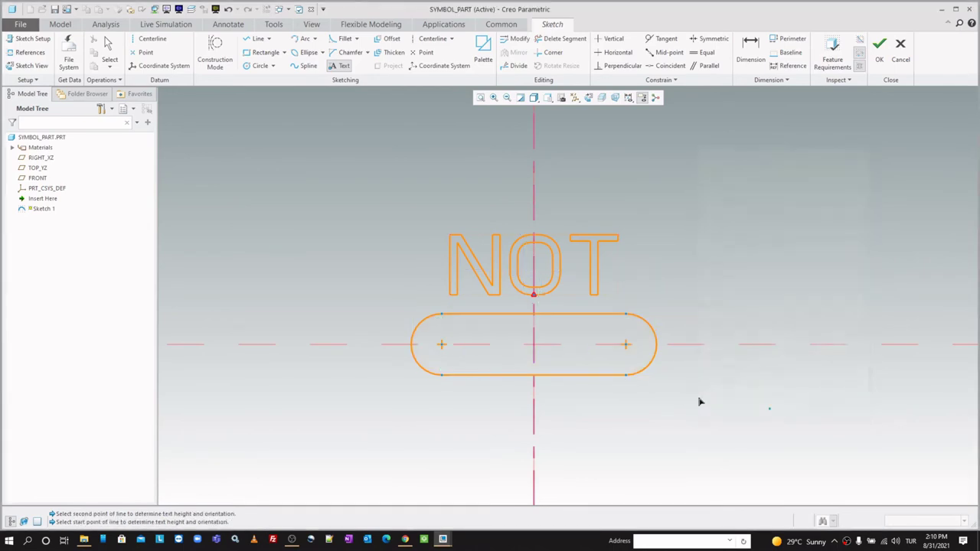
pyautogui.click(561, 239)
pyautogui.click(528, 234)
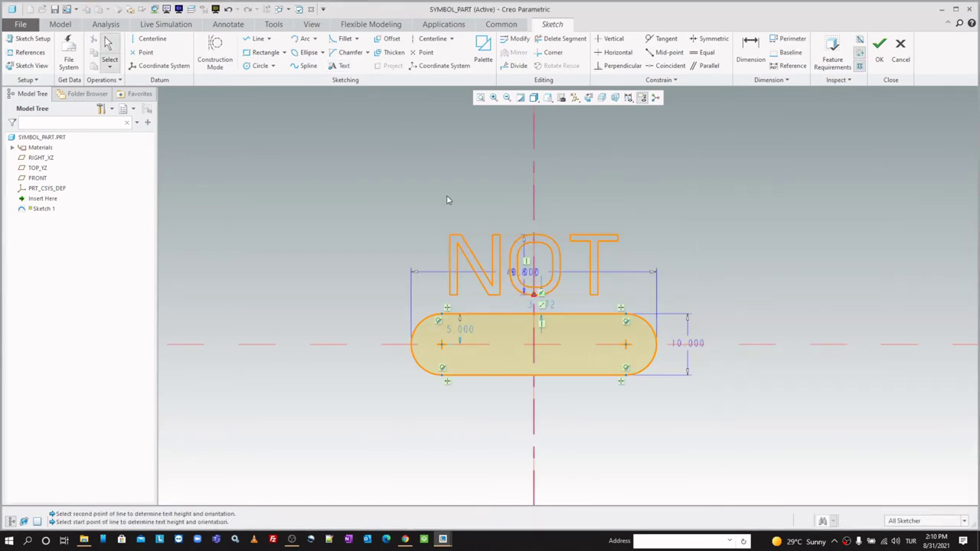
pyautogui.scroll(2, 307, 223)
# Draw vertical lines across both slot ends and finish Sketch 1.
pyautogui.click(255, 43)
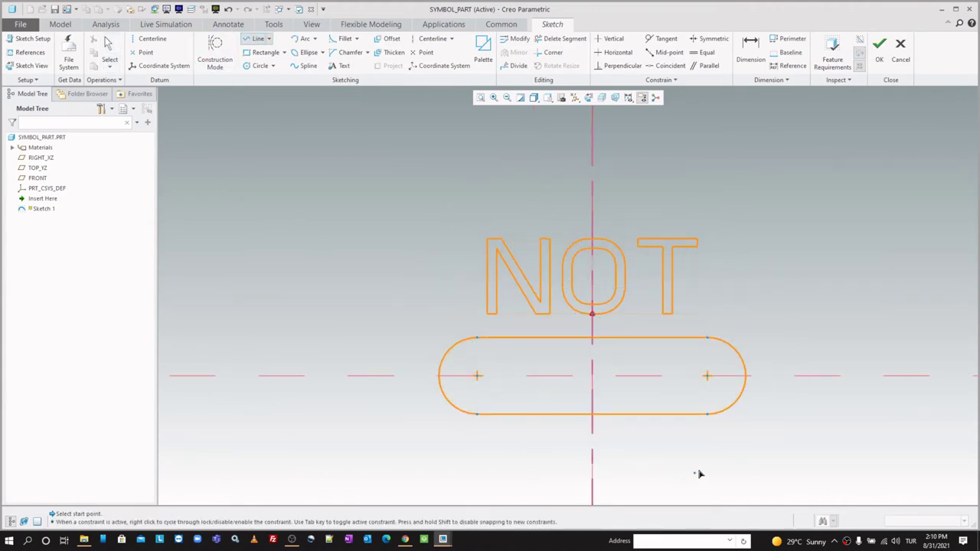
pyautogui.scroll(2, 697, 472)
pyautogui.click(422, 402)
pyautogui.click(422, 307)
pyautogui.middleClick(426, 313)
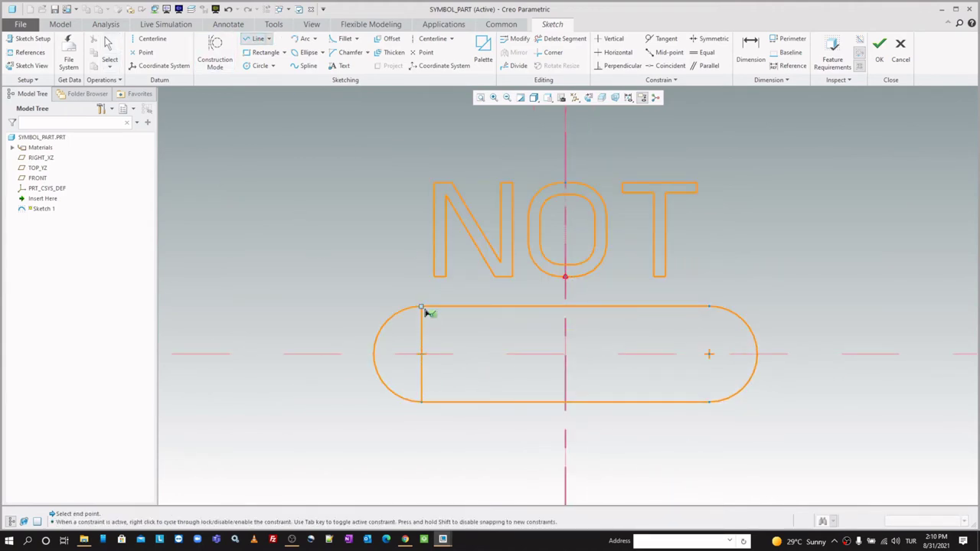
pyautogui.click(714, 403)
pyautogui.middleClick(735, 212)
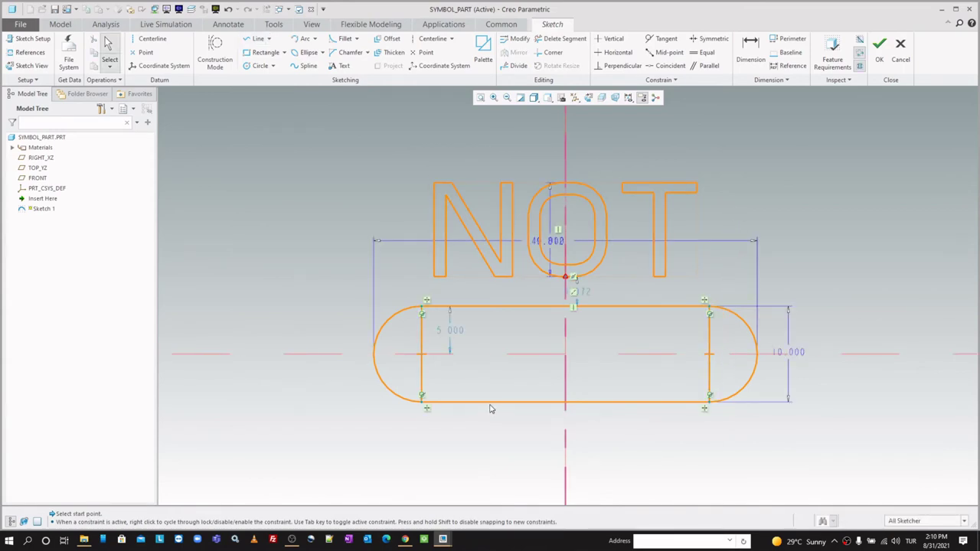
pyautogui.click(879, 54)
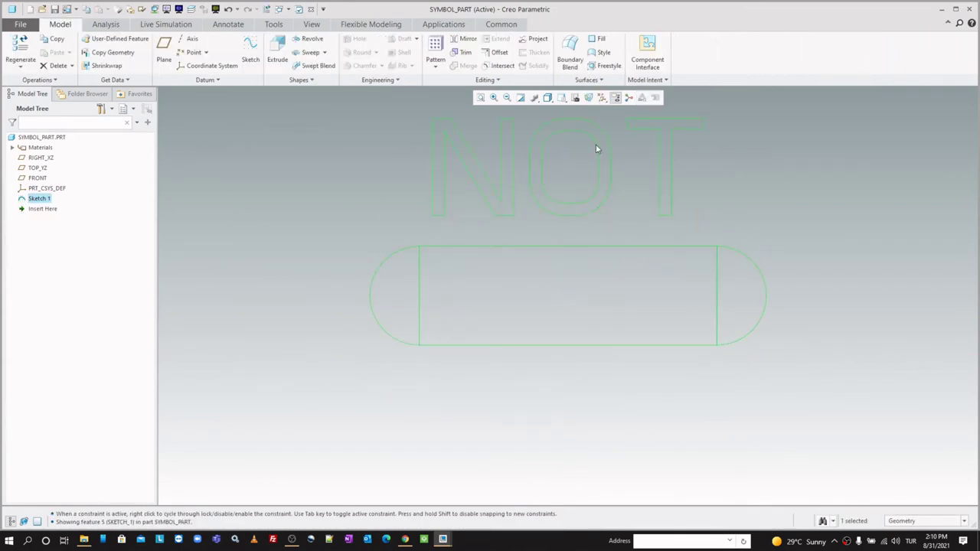
# Start Sketch 2 on the FRONT plane.
pyautogui.click(292, 170)
pyautogui.click(250, 52)
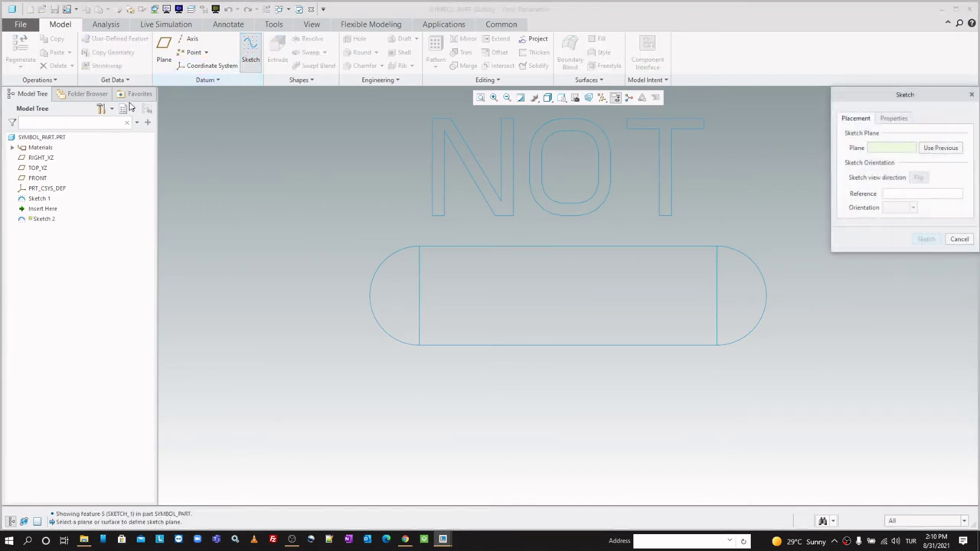
pyautogui.click(46, 177)
pyautogui.middleClick(359, 201)
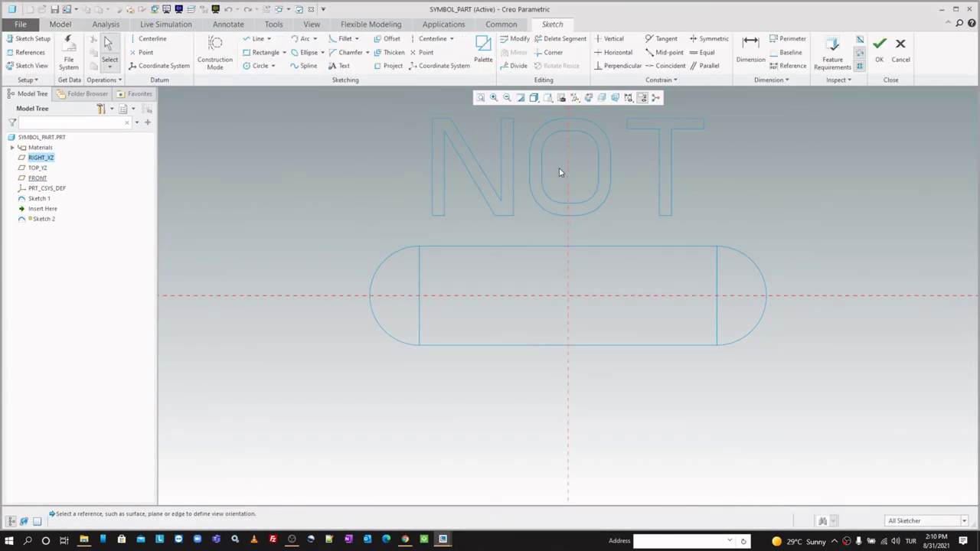
# Draw two equal circles centred on the slot's left and right end lines, then finish Sketch 2.
pyautogui.press('c')
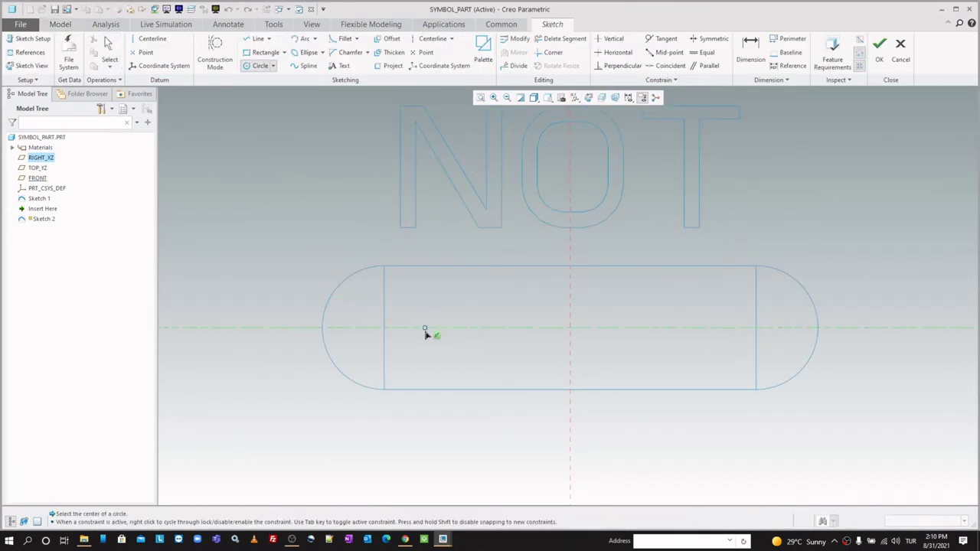
pyautogui.middleClick(395, 314)
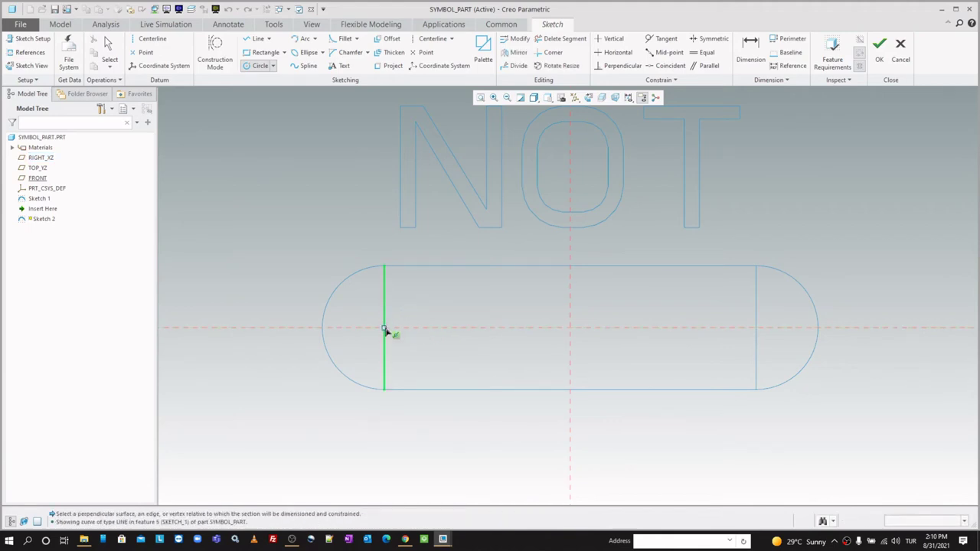
pyautogui.click(384, 328)
pyautogui.click(384, 327)
pyautogui.click(397, 351)
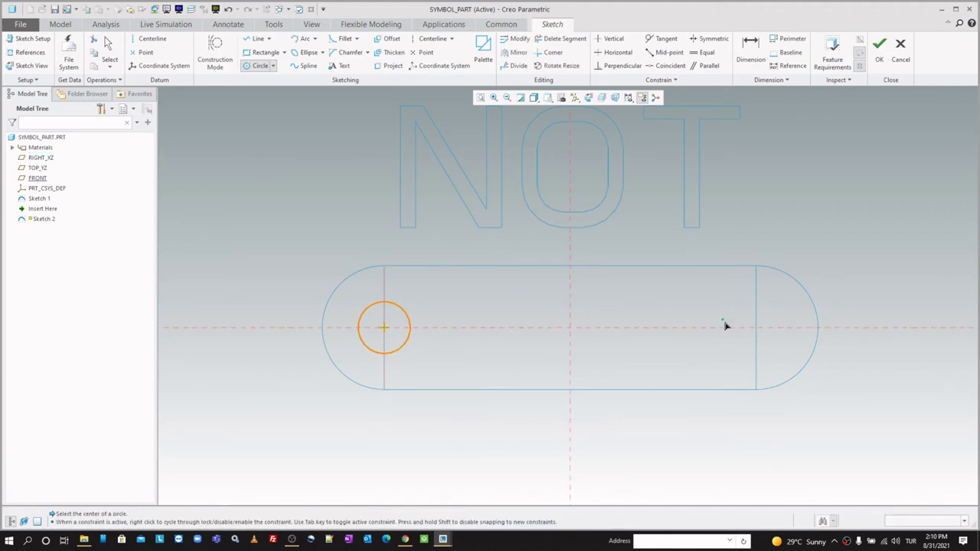
pyautogui.click(756, 328)
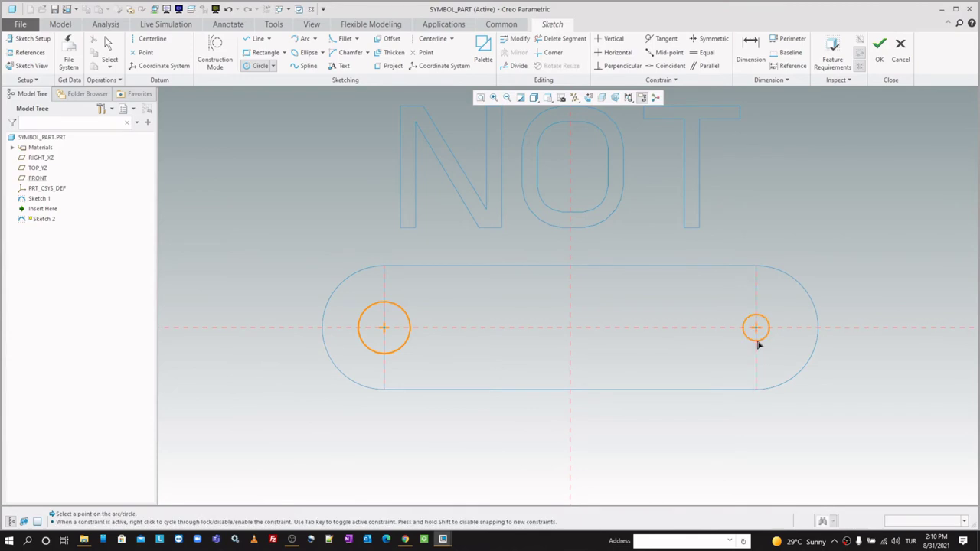
pyautogui.click(762, 353)
pyautogui.middleClick(779, 239)
pyautogui.scroll(1, 558, 366)
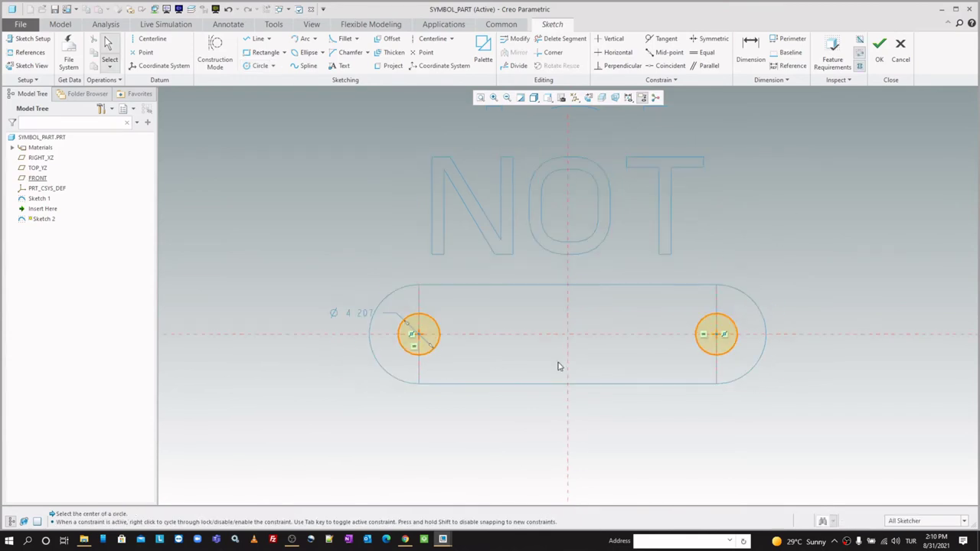
pyautogui.click(879, 47)
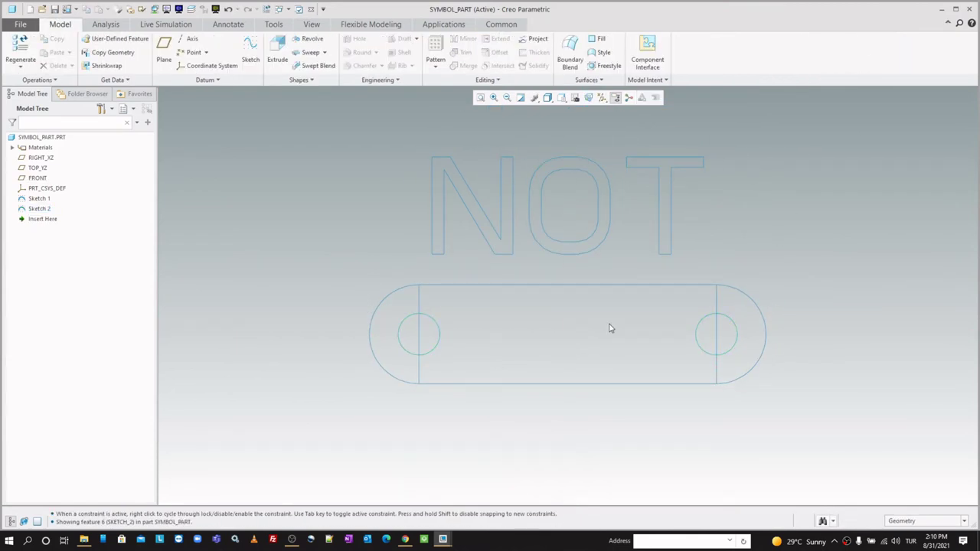
pyautogui.scroll(-1, 559, 338)
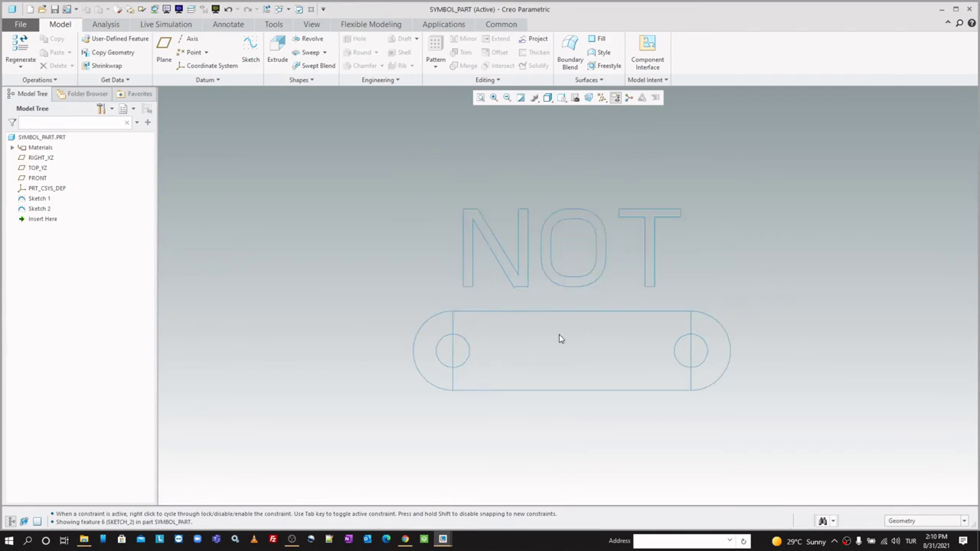
# Switch to the SYMBOLS drawing window.
pyautogui.click(280, 8)
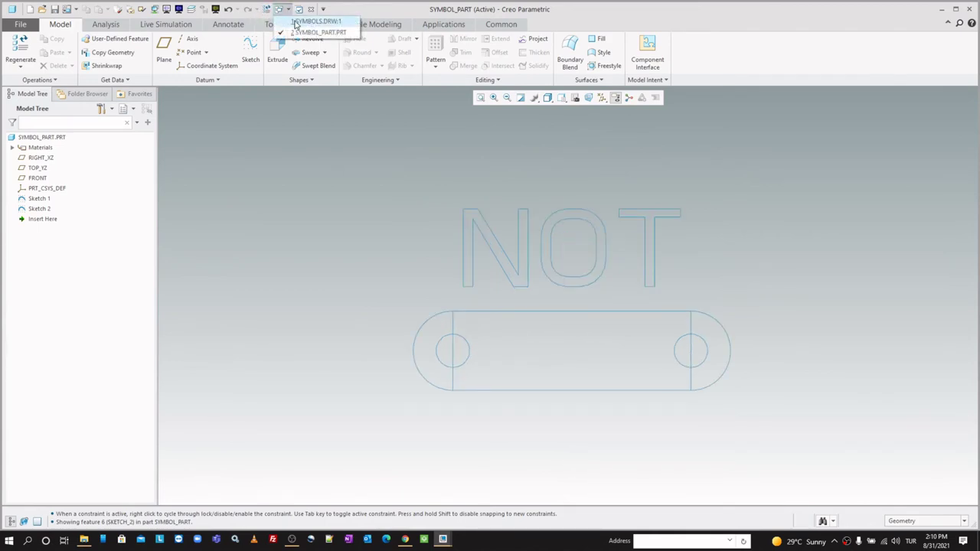
pyautogui.click(296, 24)
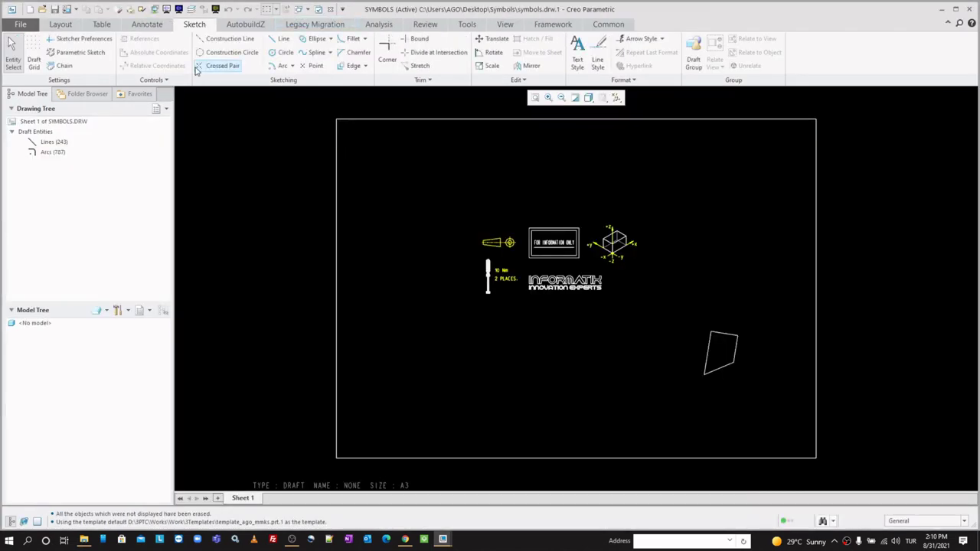
pyautogui.click(32, 8)
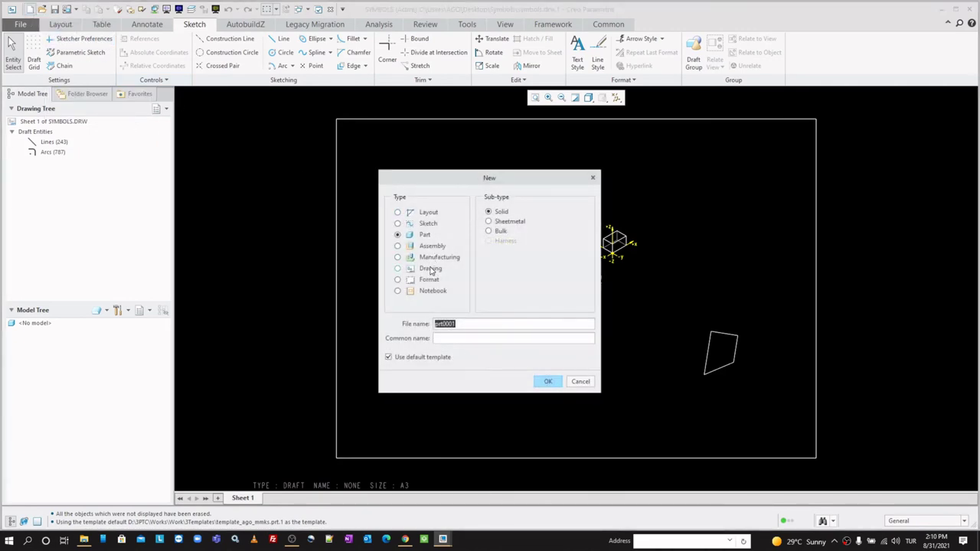
pyautogui.click(589, 383)
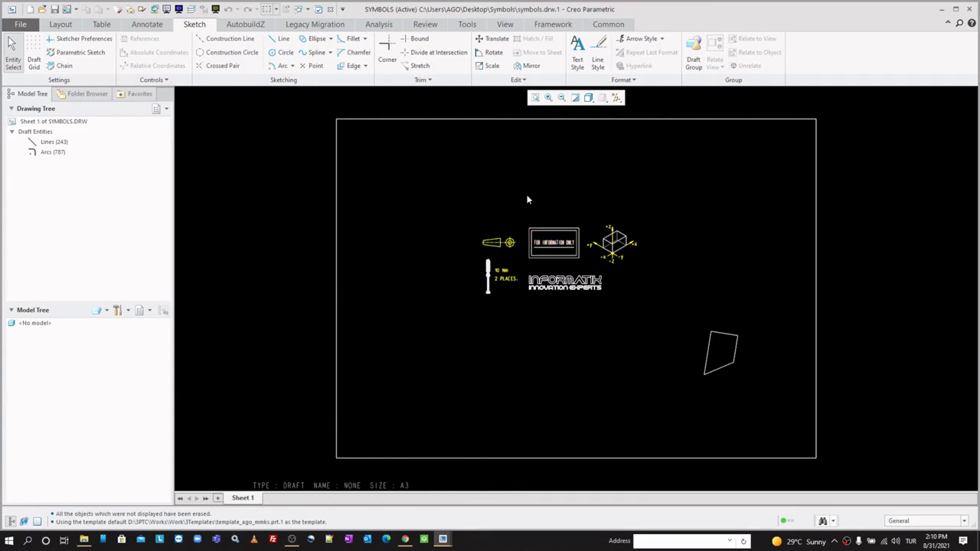
# Add SYMBOL_PART.PRT from session as a drawing model.
pyautogui.click(61, 24)
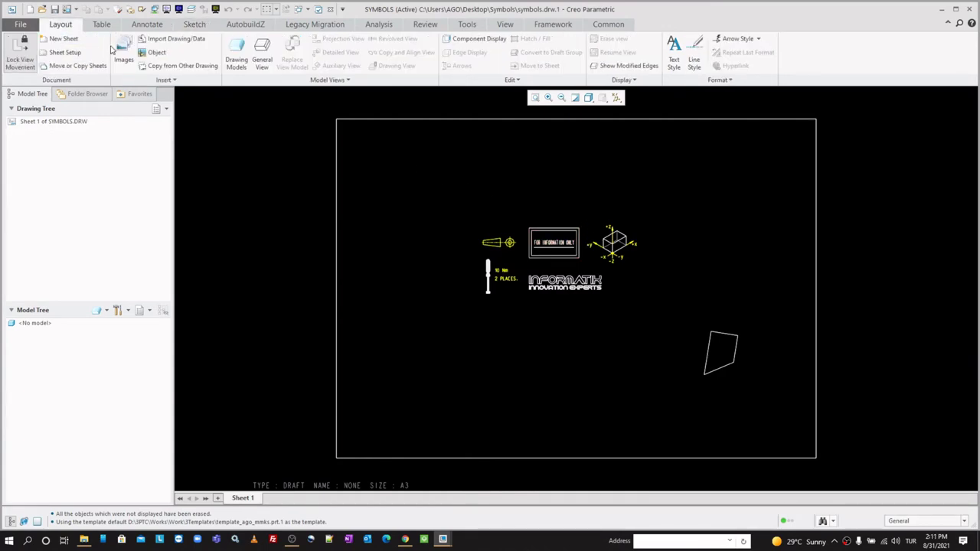
pyautogui.click(237, 55)
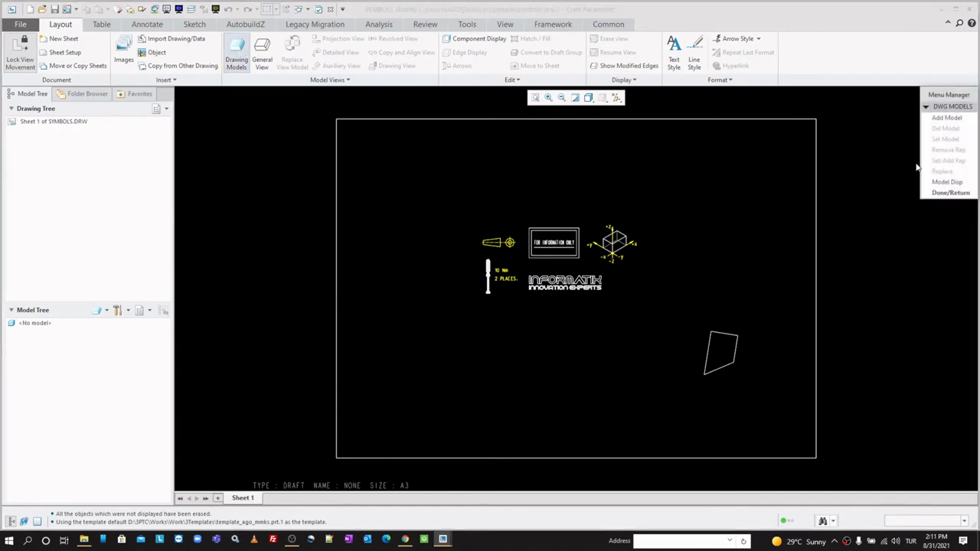
pyautogui.click(357, 192)
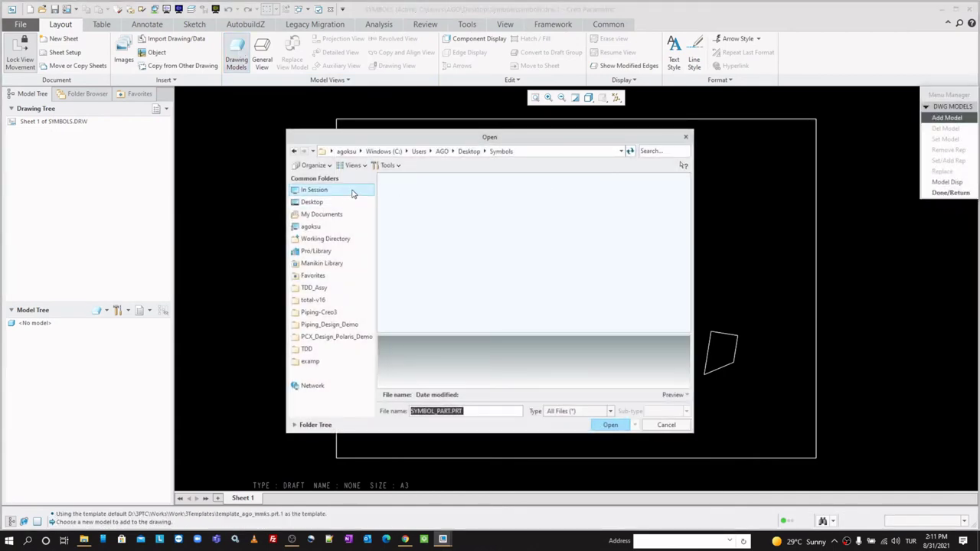
pyautogui.doubleClick(417, 178)
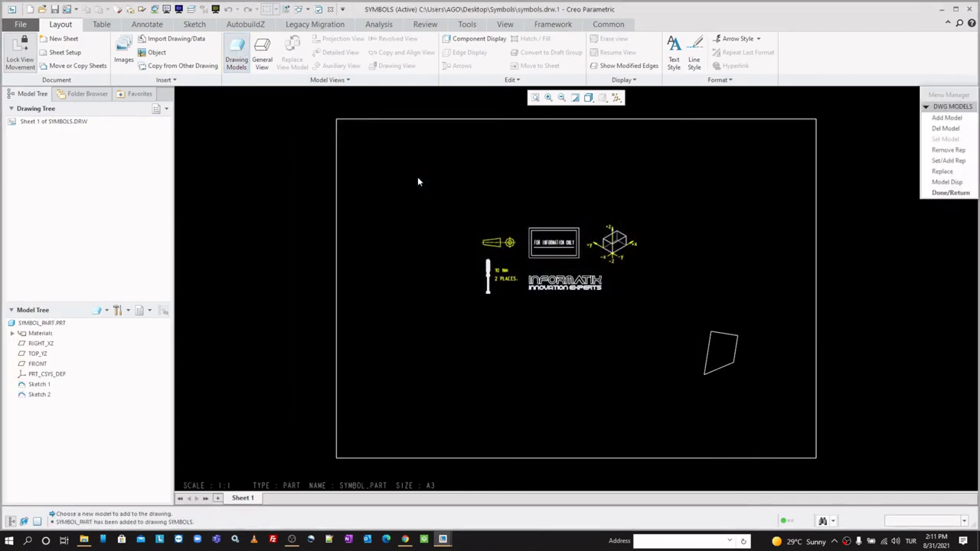
pyautogui.middleClick(447, 201)
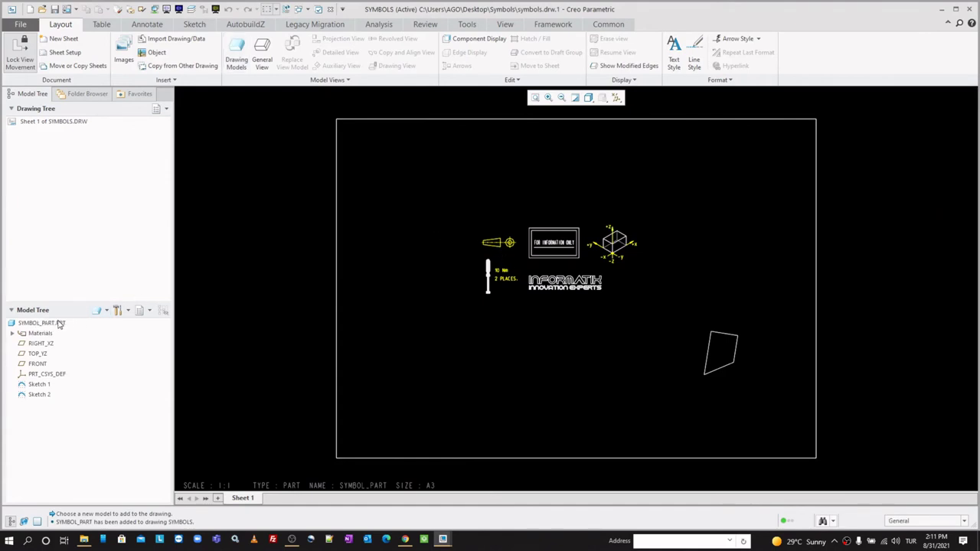
# Place a FRONT general view of SYMBOL_PART, with no combined state, on the SYMBOLS sheet.
pyautogui.click(260, 54)
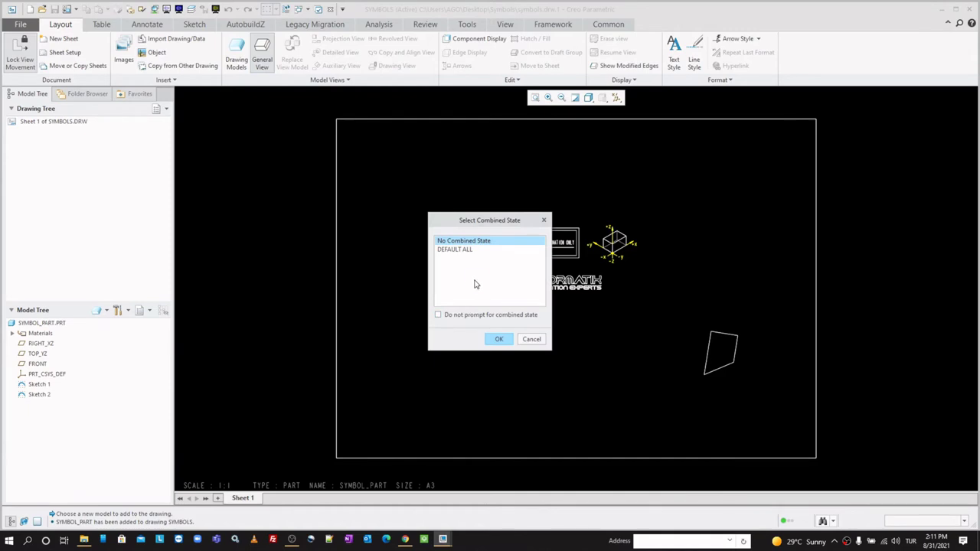
pyautogui.middleClick(471, 337)
pyautogui.click(466, 373)
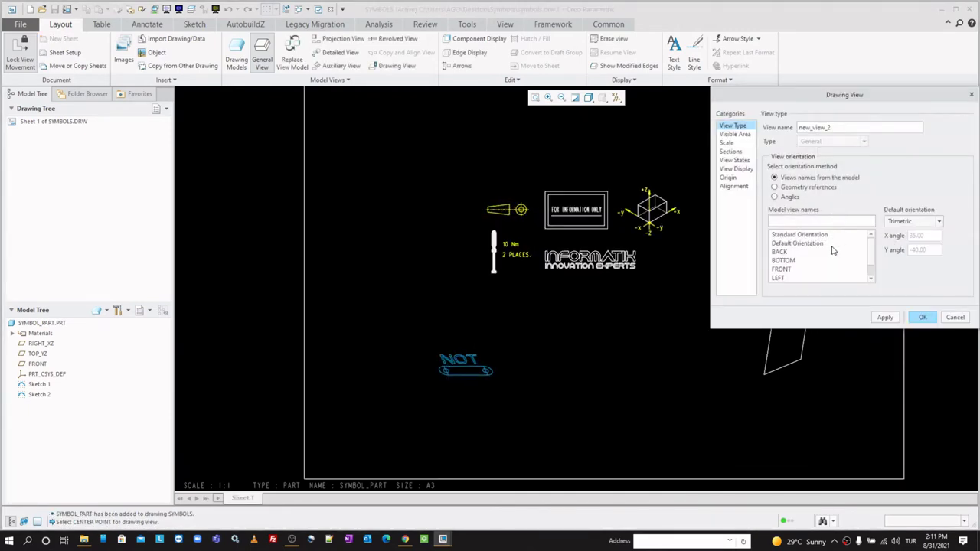
pyautogui.click(788, 268)
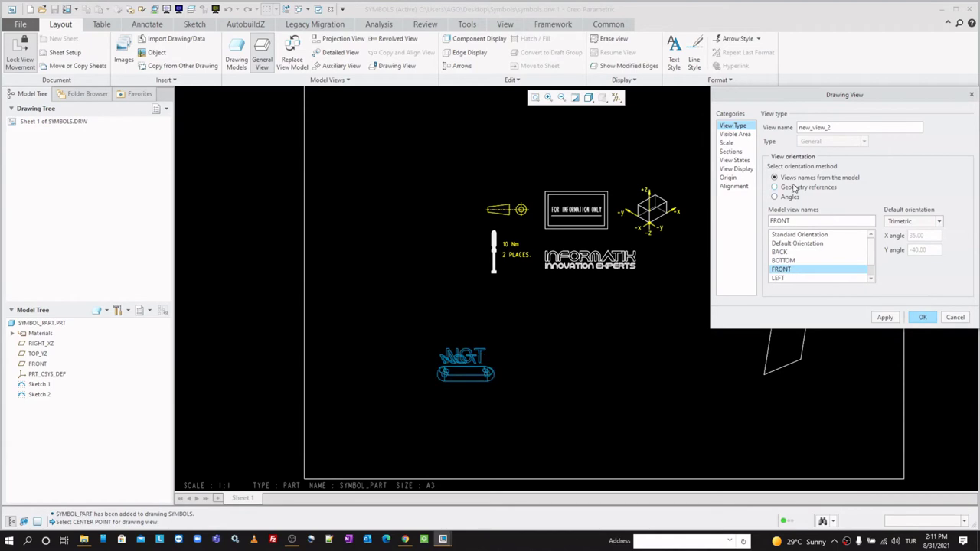
pyautogui.click(923, 317)
pyautogui.scroll(2, 478, 381)
pyautogui.scroll(1, 463, 387)
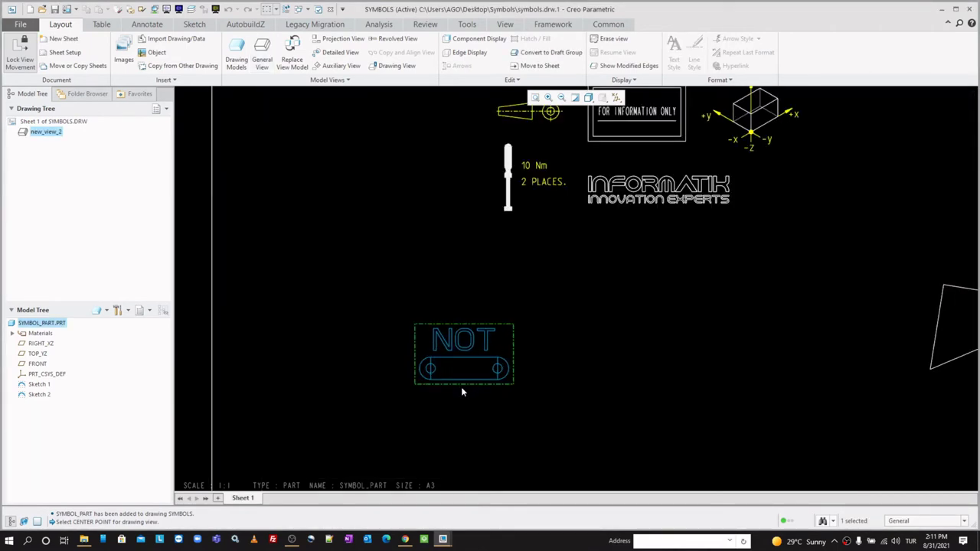
pyautogui.click(428, 258)
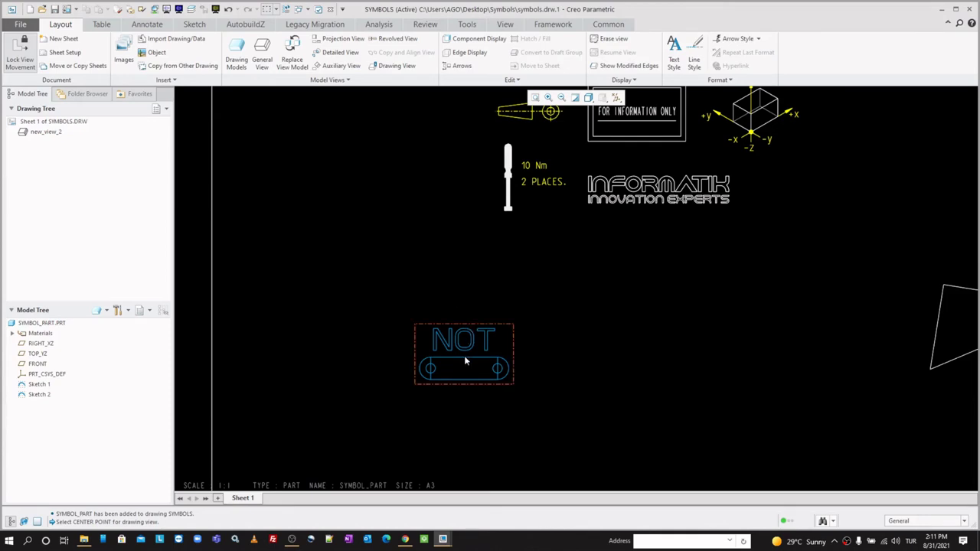
pyautogui.click(161, 26)
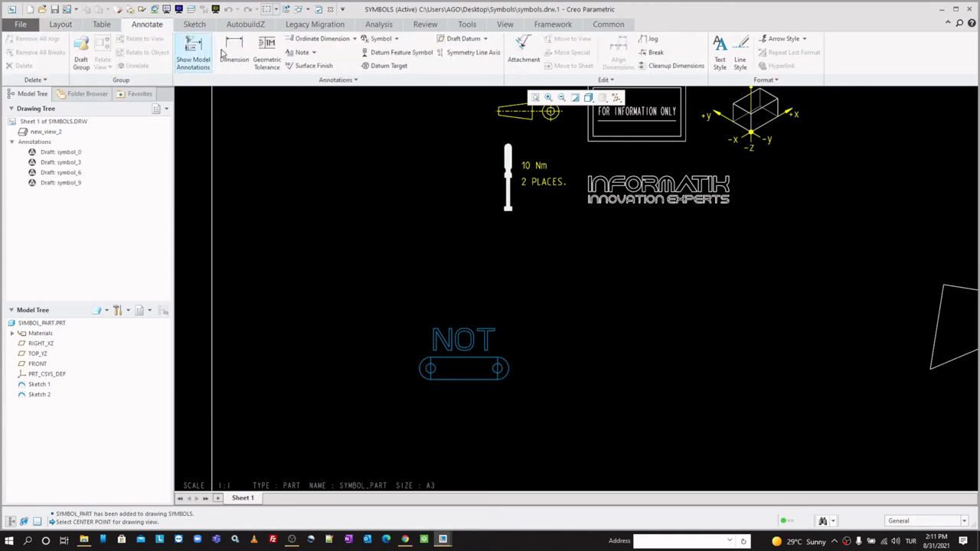
# Start defining a new custom symbol named NOT2 from the symbol gallery.
pyautogui.click(383, 39)
pyautogui.click(394, 72)
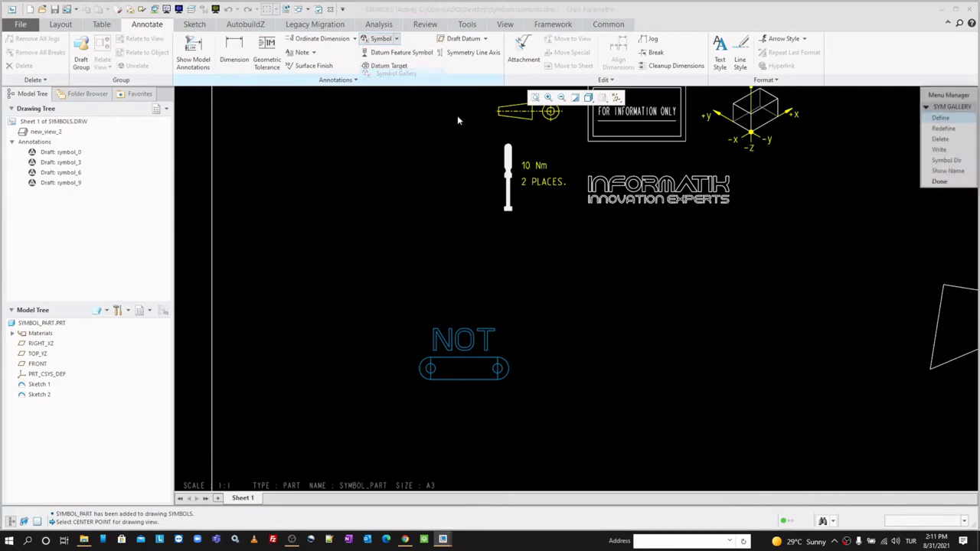
pyautogui.click(940, 118)
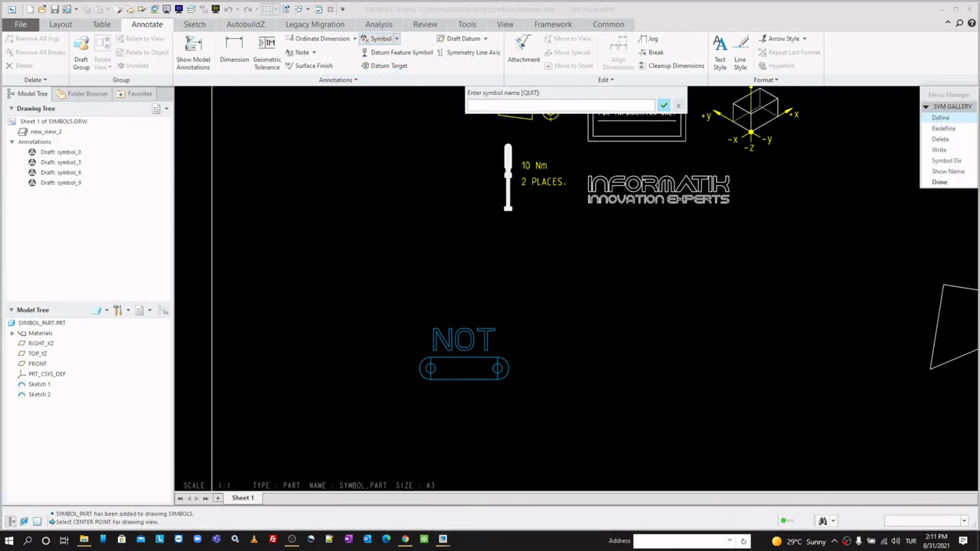
pyautogui.write('NOT2')
pyautogui.press('Return')
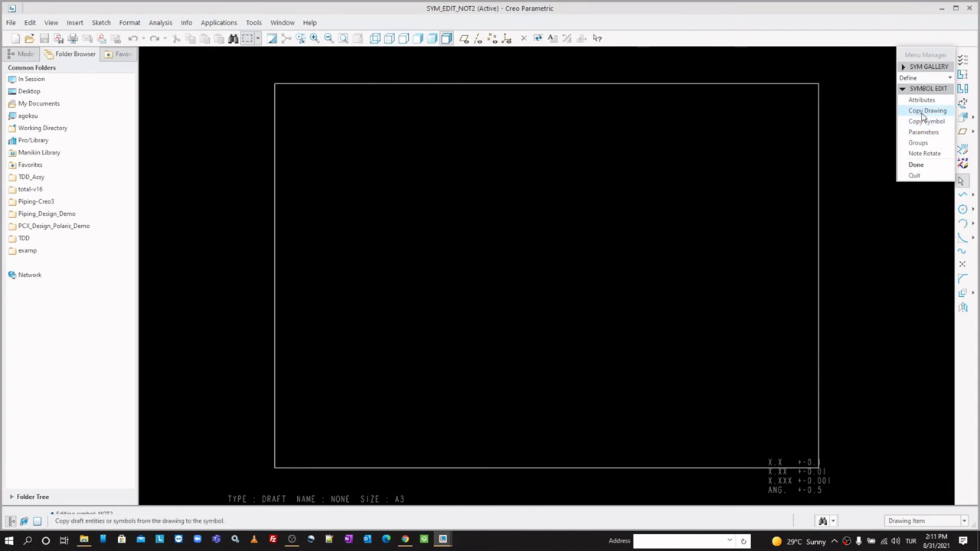
# Box-select the NOT view entities to copy into the NOT2 symbol.
pyautogui.click(924, 115)
pyautogui.moveTo(410, 312); pyautogui.dragTo(568, 442)
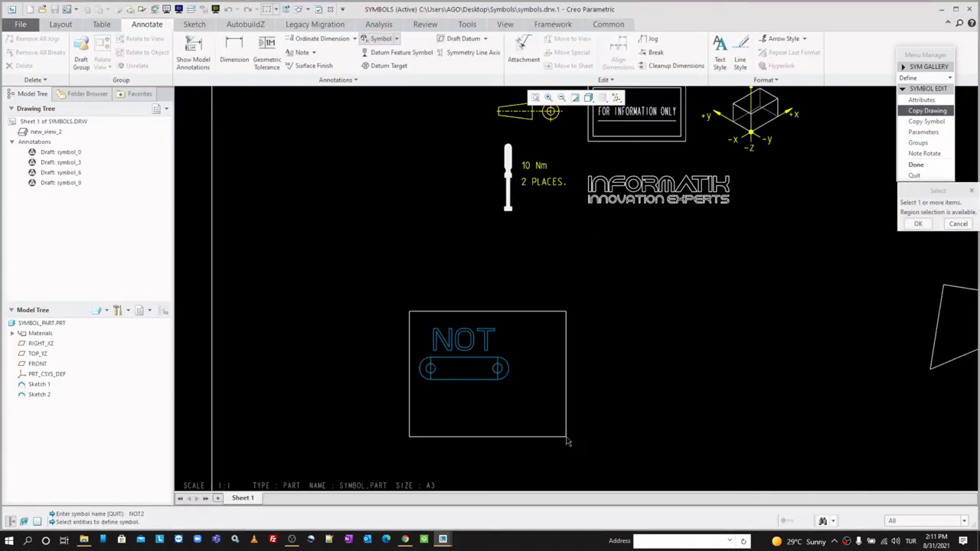
pyautogui.moveTo(378, 296); pyautogui.dragTo(555, 420)
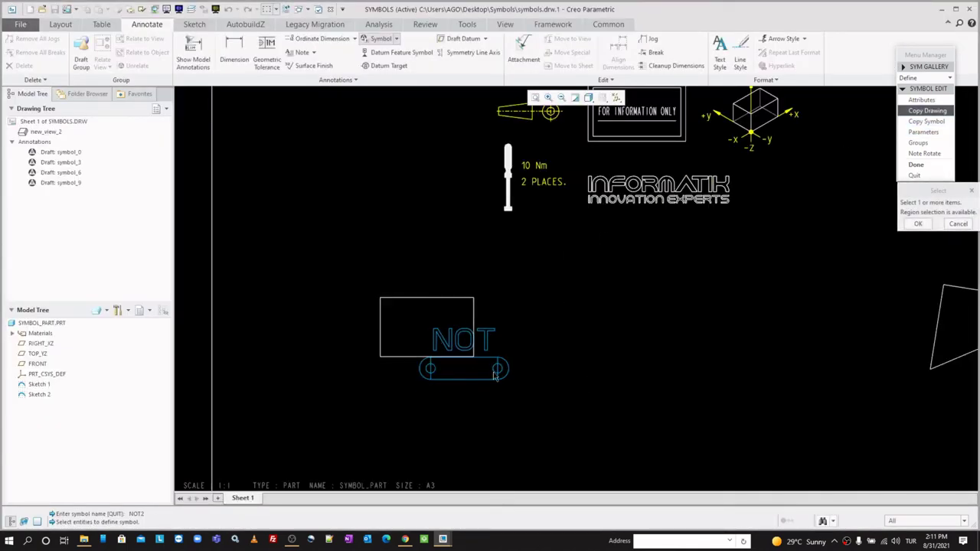
pyautogui.moveTo(395, 309); pyautogui.dragTo(541, 421)
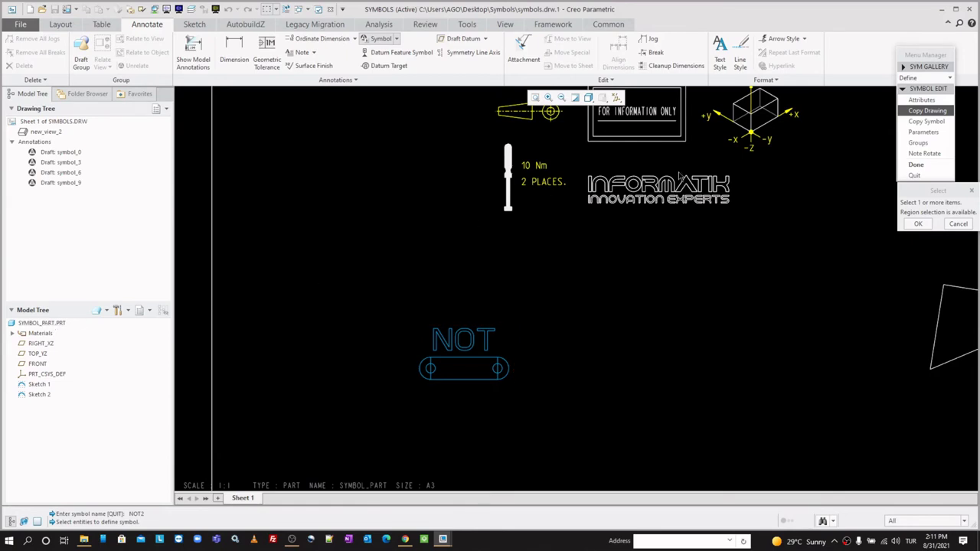
pyautogui.scroll(3, 706, 200)
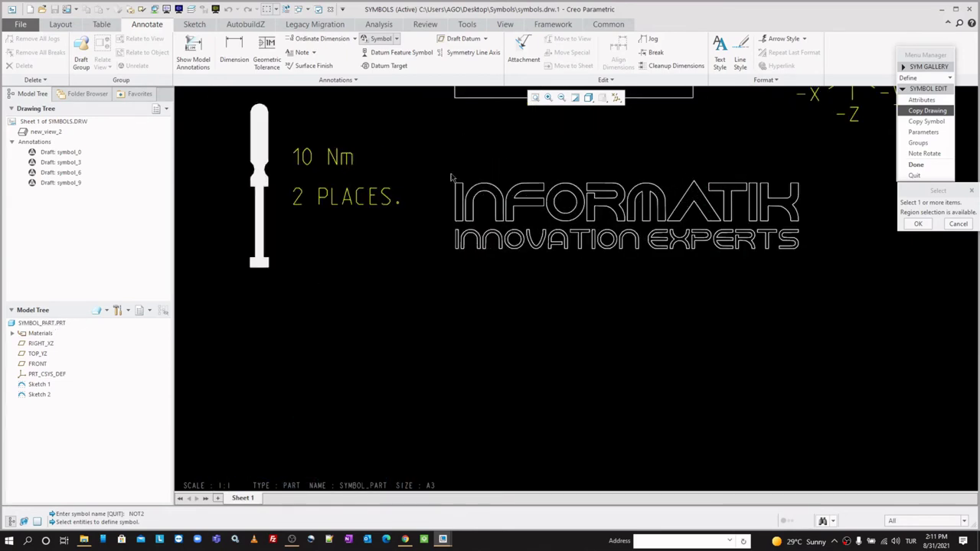
pyautogui.scroll(2, 455, 202)
pyautogui.scroll(1, 444, 180)
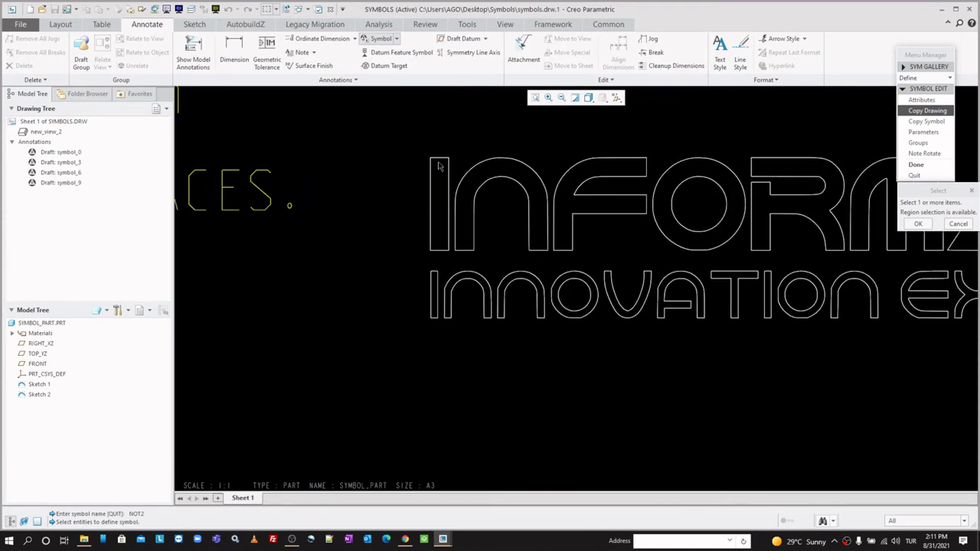
pyautogui.scroll(-5, 578, 163)
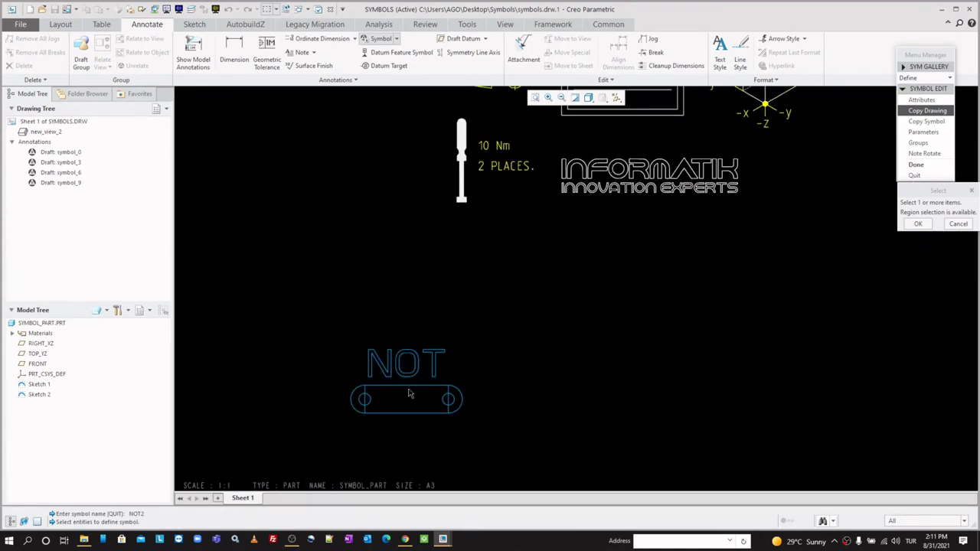
# Quit the empty NOT2 symbol definition and close the symbol gallery.
pyautogui.click(956, 227)
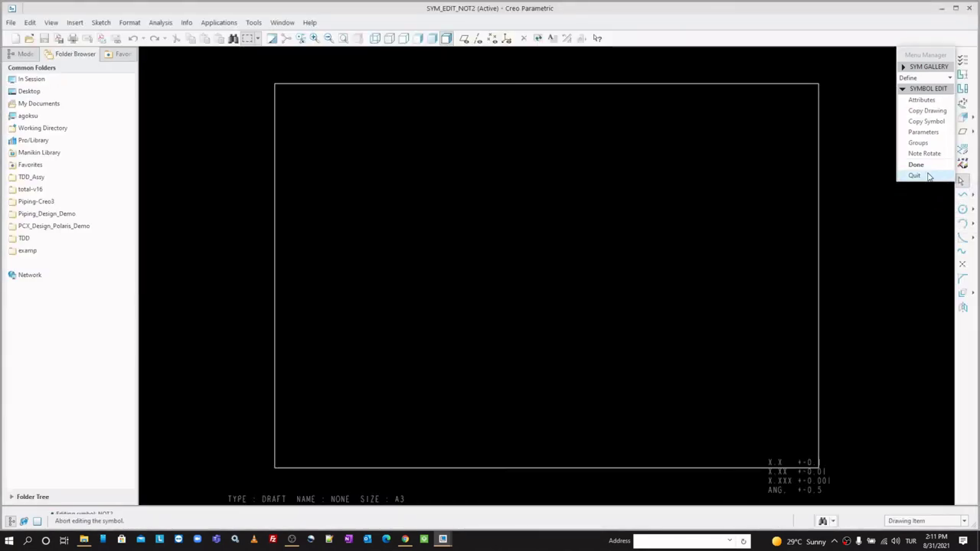
pyautogui.click(914, 175)
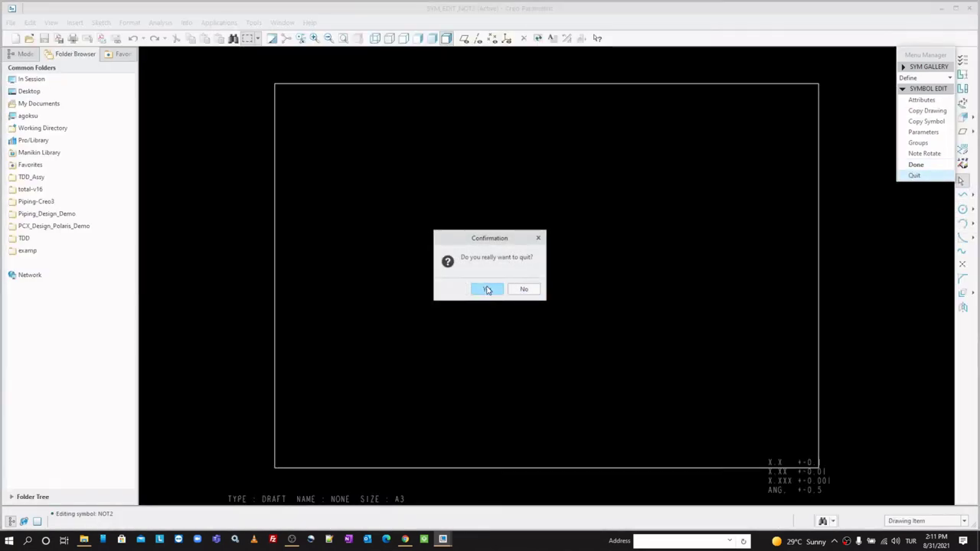
pyautogui.click(486, 288)
pyautogui.click(947, 185)
pyautogui.moveTo(541, 320); pyautogui.dragTo(569, 249, button='middle')
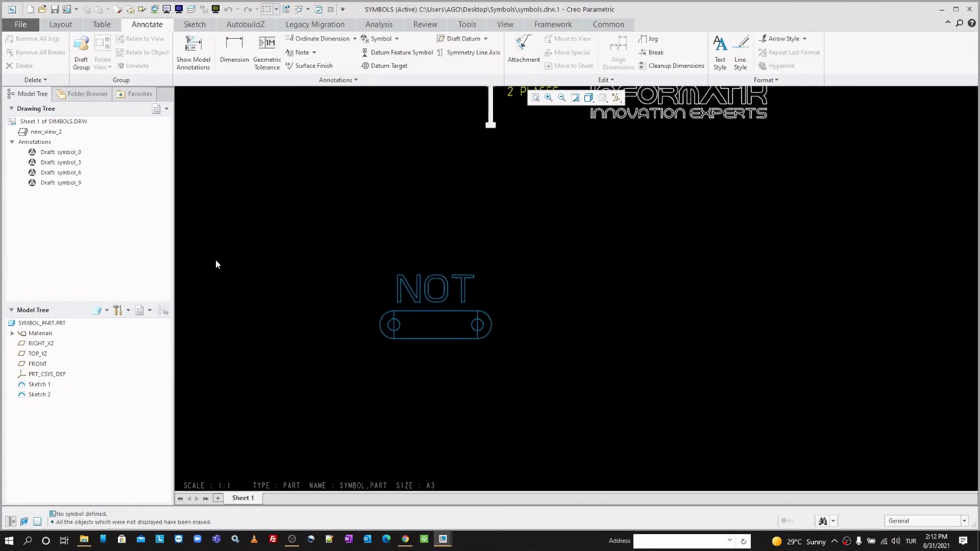
# Select and deselect the NOT part view and check the model tree display options.
pyautogui.click(28, 325)
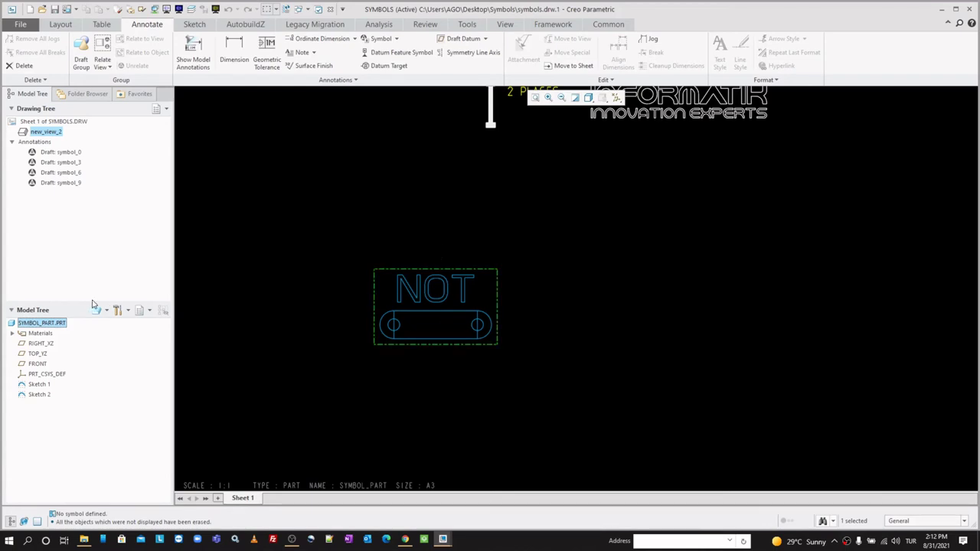
pyautogui.click(241, 268)
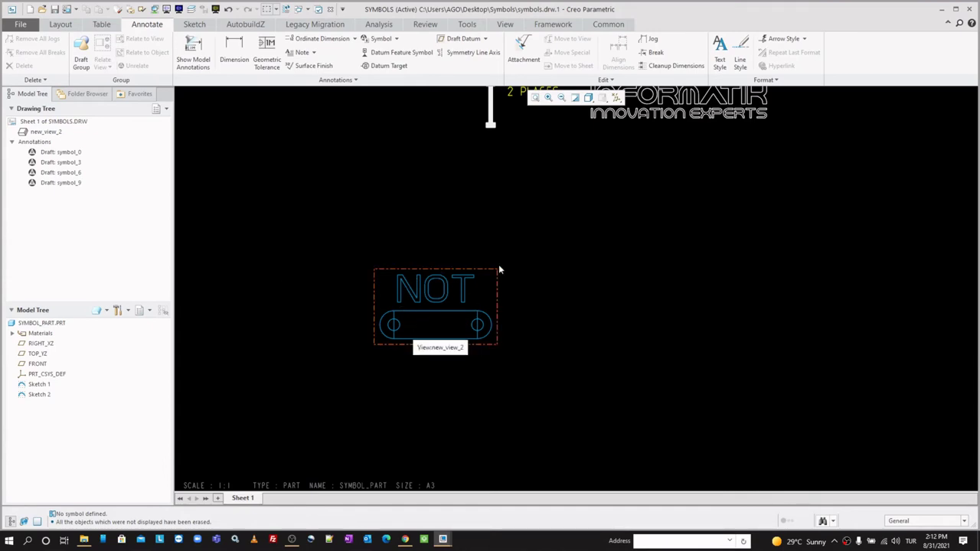
pyautogui.moveTo(582, 209); pyautogui.dragTo(540, 268, button='middle')
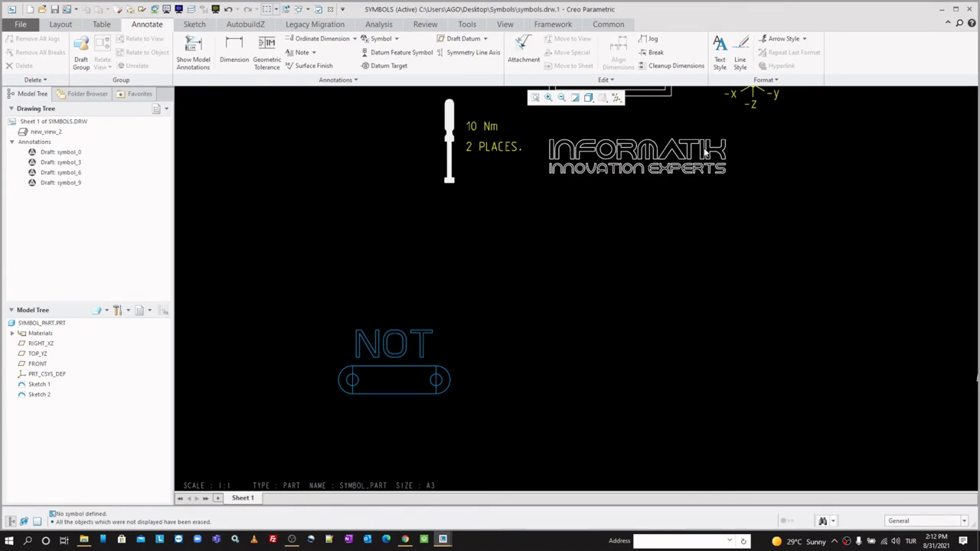
pyautogui.click(96, 310)
pyautogui.moveTo(315, 288); pyautogui.dragTo(341, 248, button='middle')
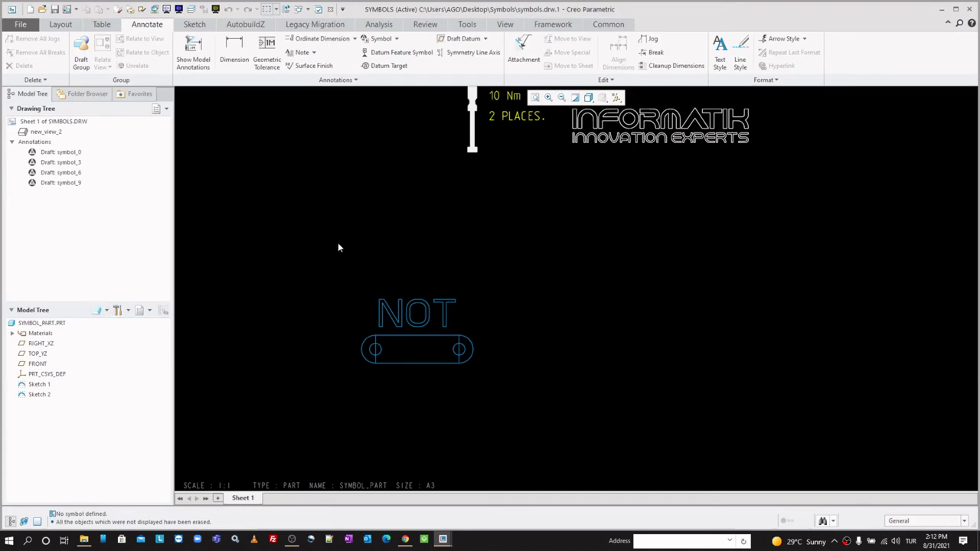
# Browse the extra view editing commands in the Layout Edit group, then close them.
pyautogui.click(61, 24)
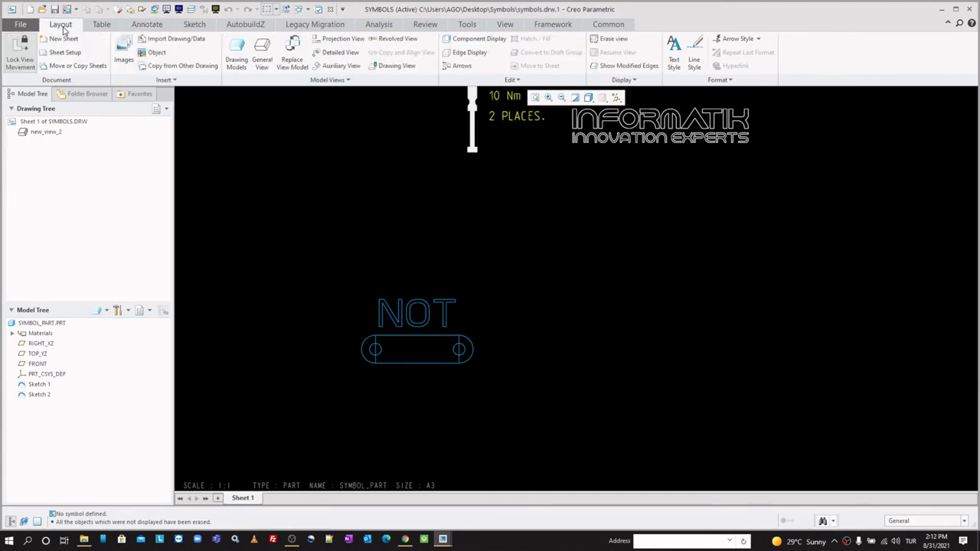
pyautogui.click(505, 80)
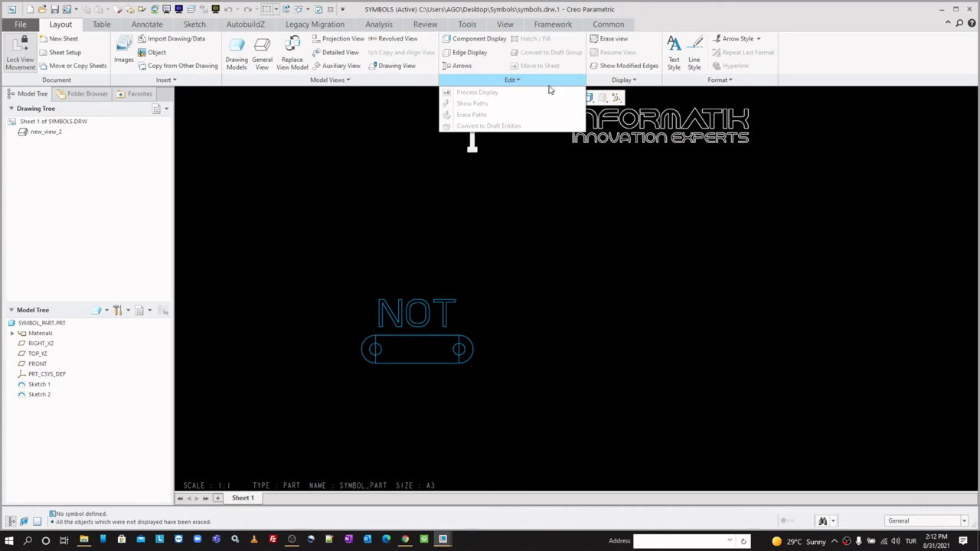
pyautogui.click(426, 371)
pyautogui.scroll(-3, 429, 369)
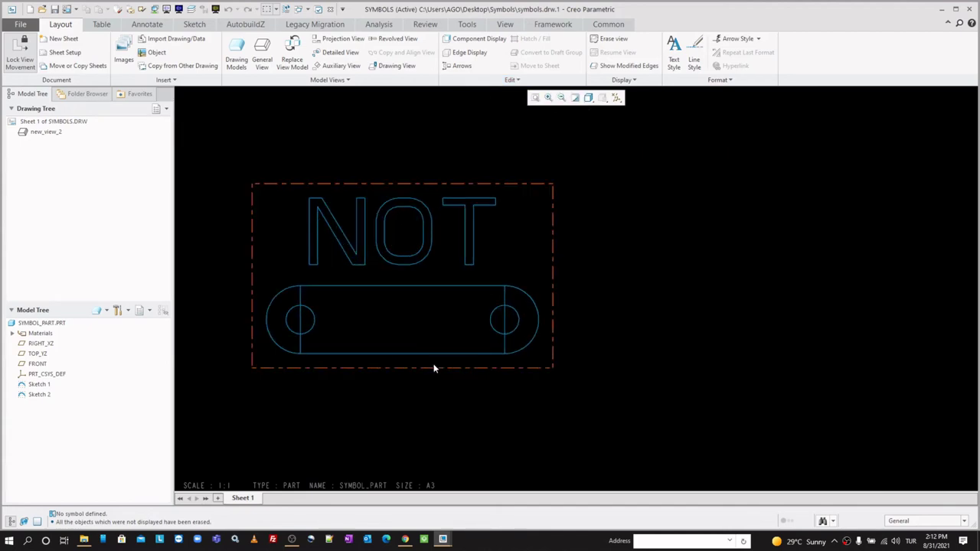
pyautogui.scroll(-2, 437, 359)
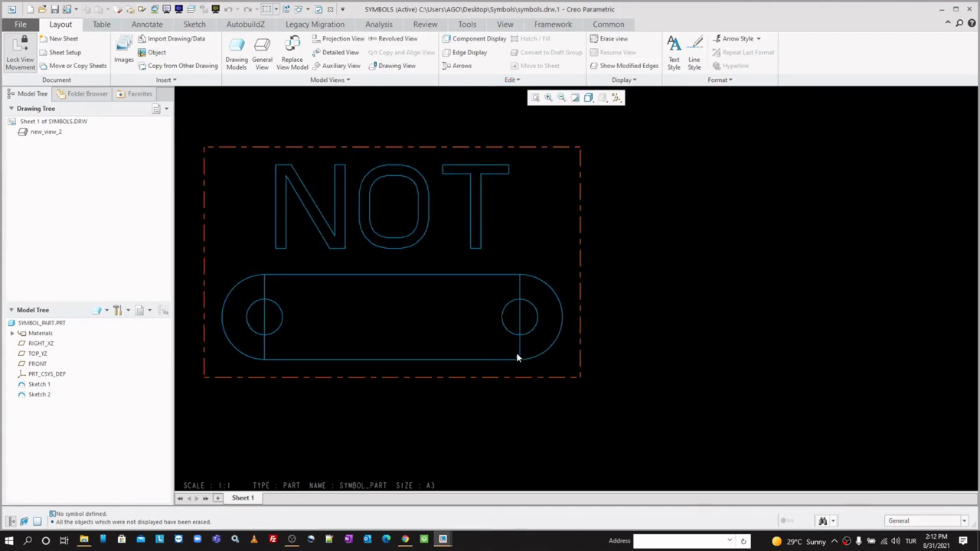
pyautogui.moveTo(713, 173); pyautogui.dragTo(582, 345, button='middle')
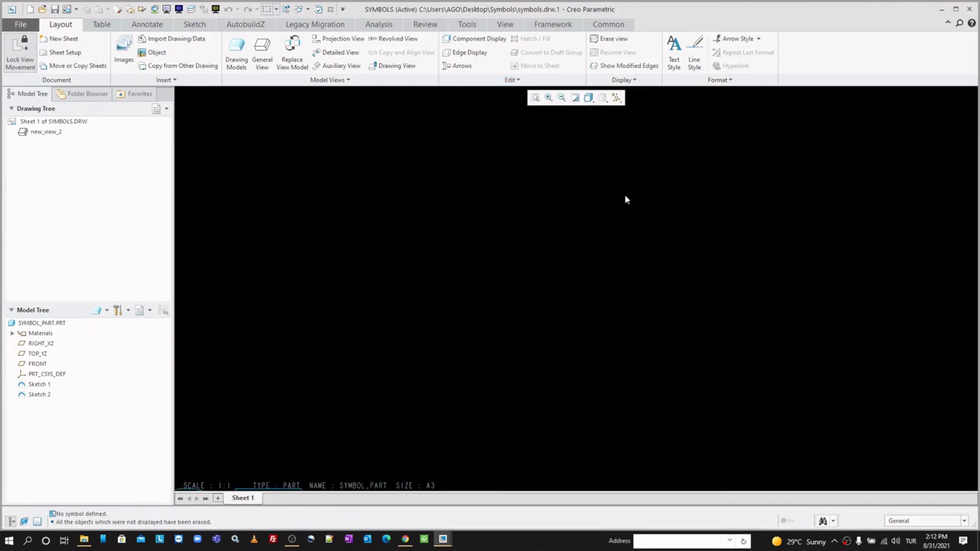
pyautogui.moveTo(657, 141)
pyautogui.mouseDown(button='middle')
pyautogui.moveTo(550, 352)
pyautogui.moveTo(569, 207)
pyautogui.mouseUp(button='middle')
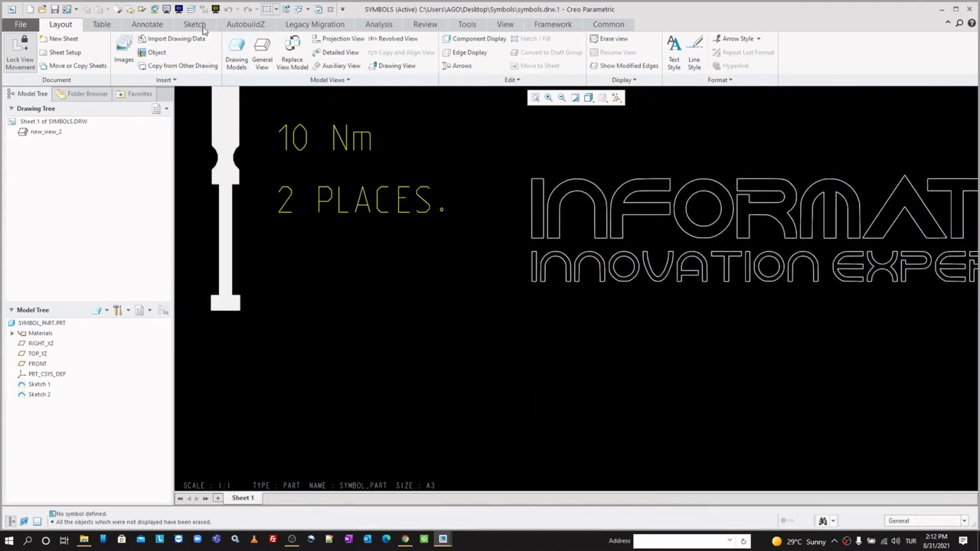
pyautogui.click(194, 24)
pyautogui.click(532, 189)
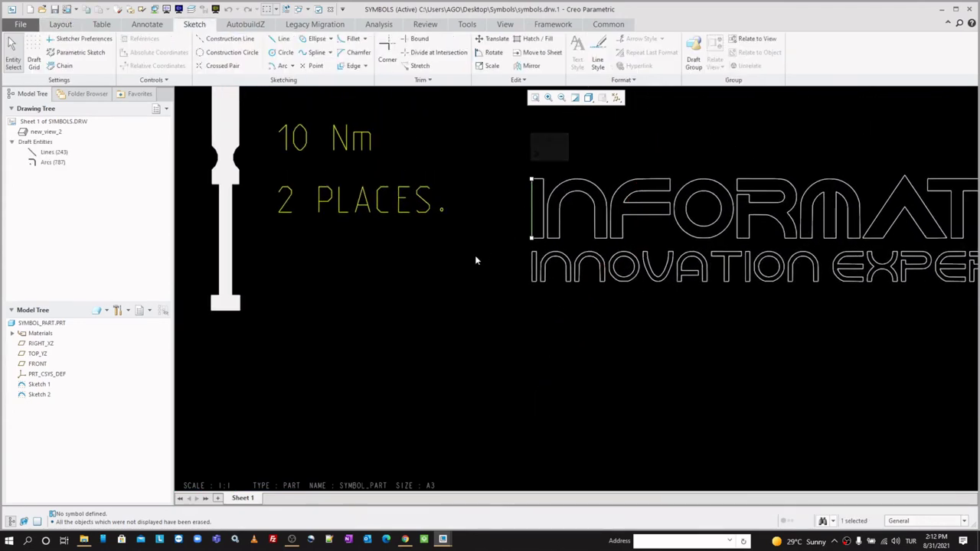
pyautogui.click(587, 184)
pyautogui.click(597, 228)
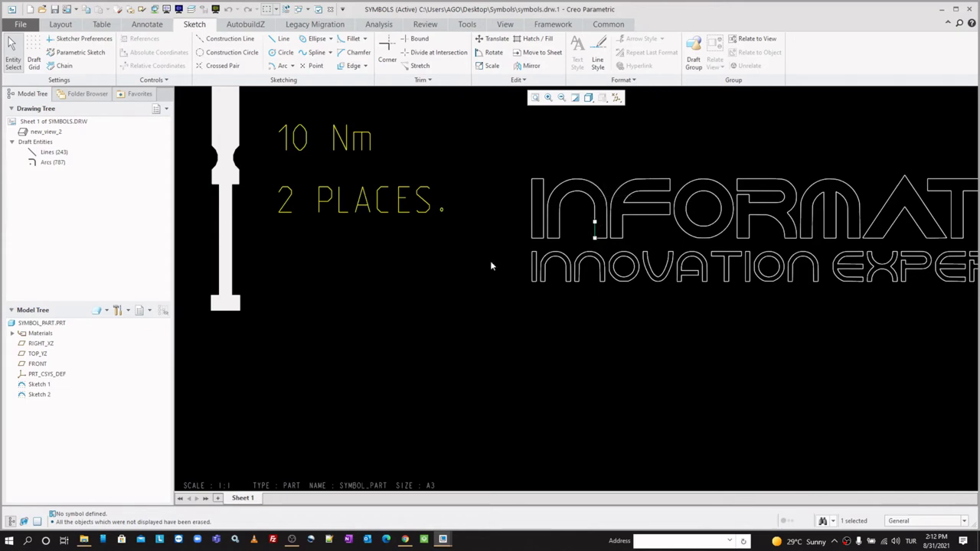
pyautogui.scroll(-2, 525, 156)
pyautogui.moveTo(414, 326); pyautogui.dragTo(488, 173, button='middle')
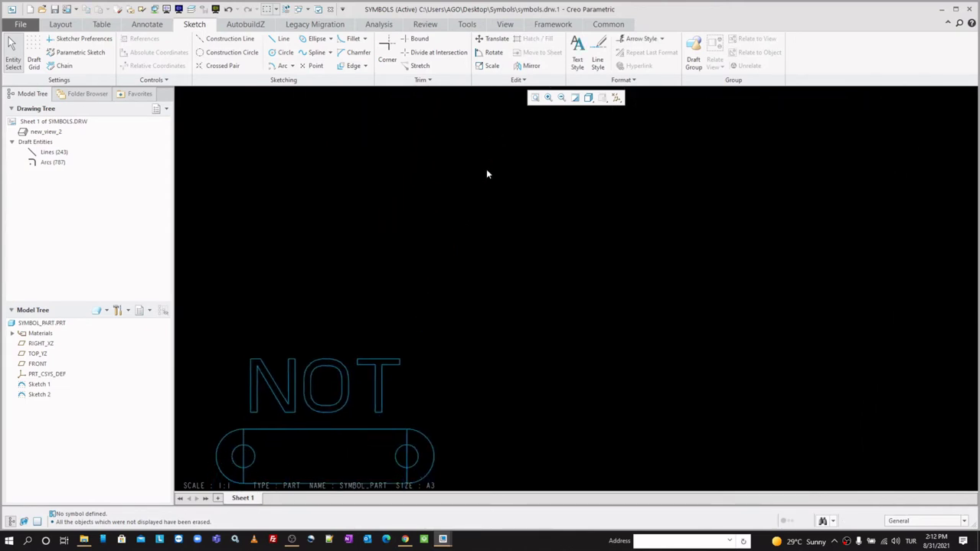
pyautogui.click(370, 301)
pyautogui.scroll(1, 370, 301)
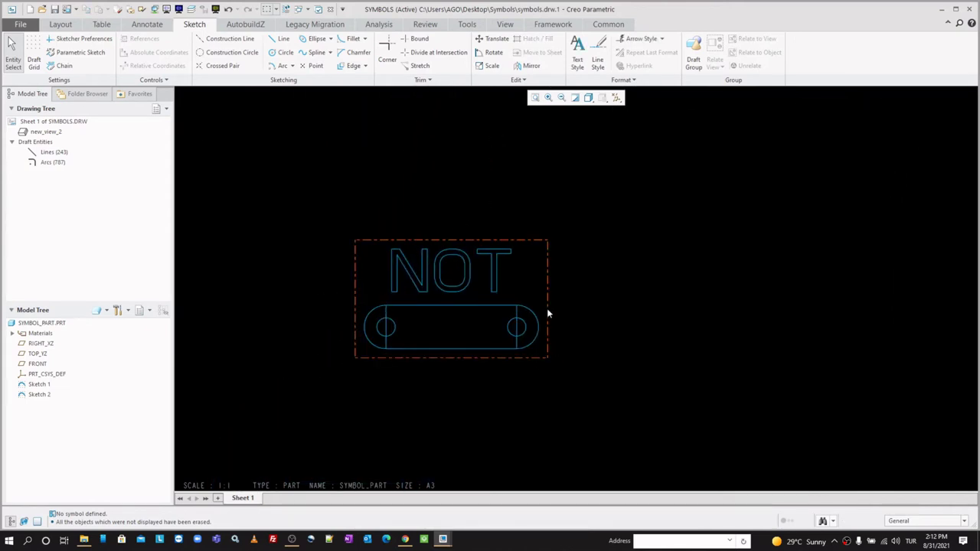
pyautogui.click(53, 25)
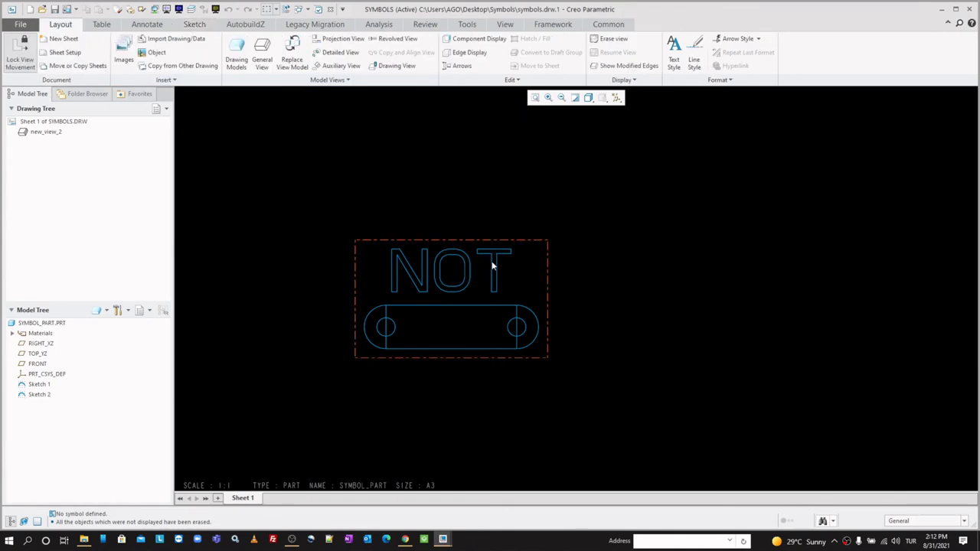
# Try converting the NOT view to a draft group, declining the first prompt.
pyautogui.click(519, 254)
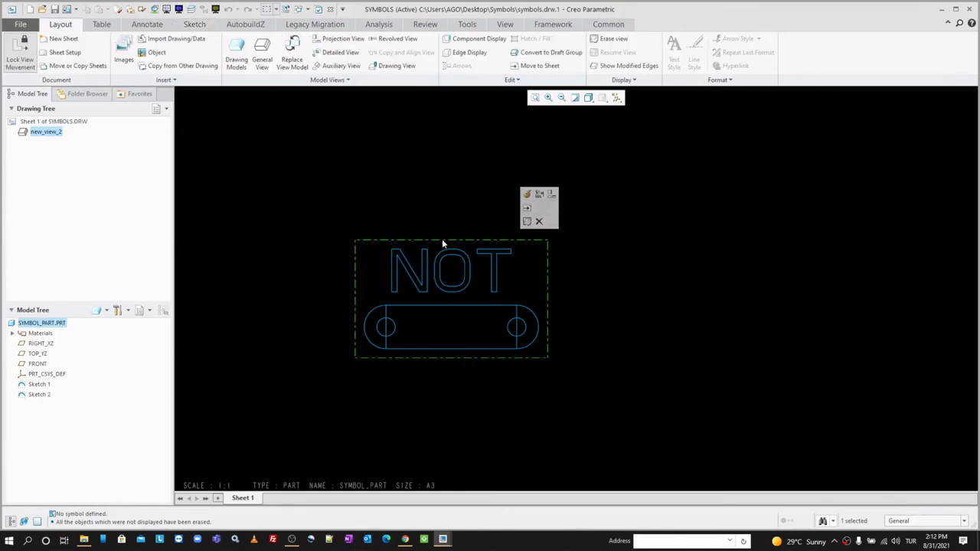
pyautogui.click(558, 53)
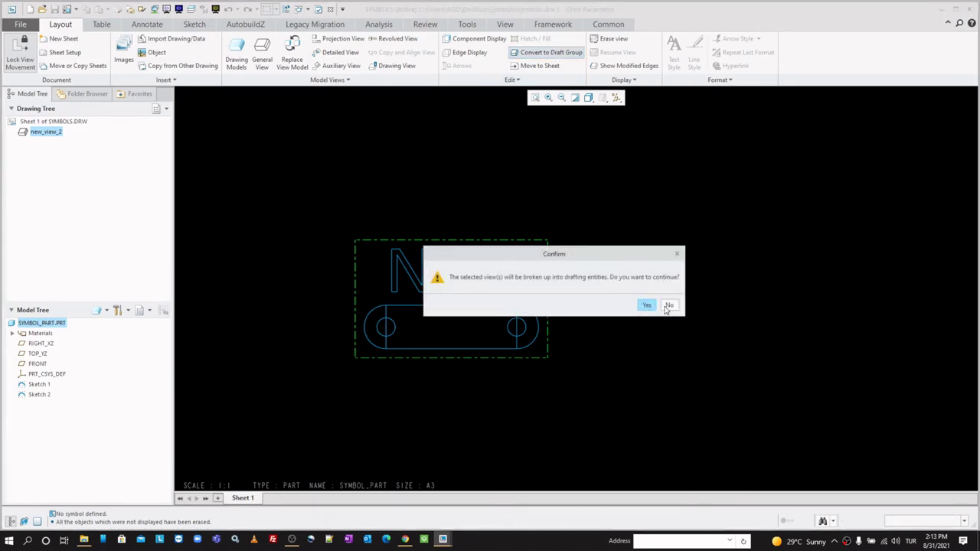
pyautogui.click(668, 306)
pyautogui.click(517, 80)
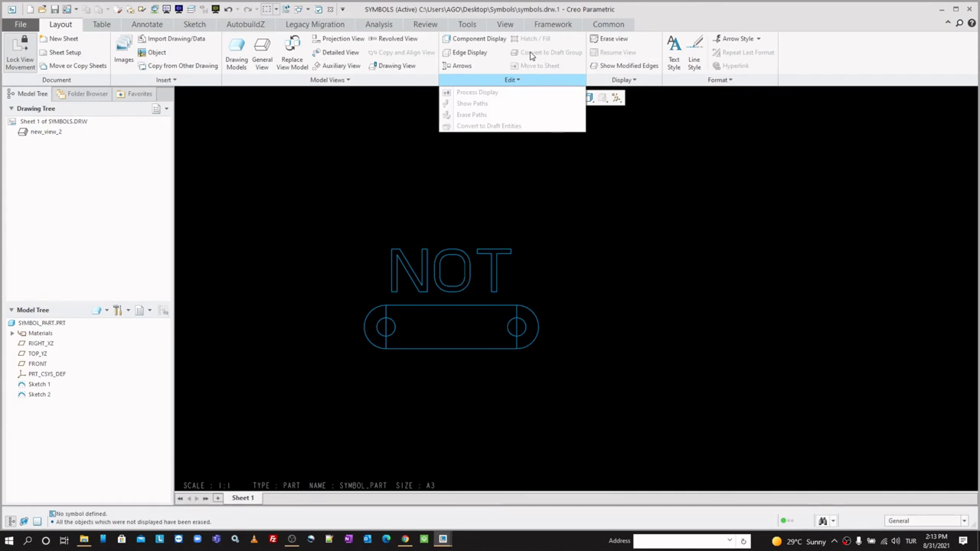
# Convert new_view_2 into draft group Grp new_view_2 and inspect its draft entities.
pyautogui.click(498, 296)
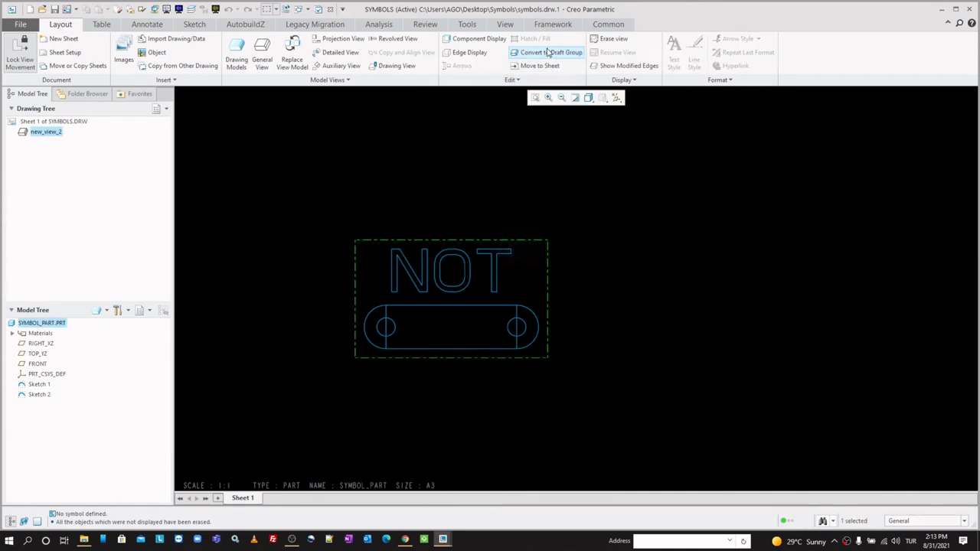
pyautogui.click(550, 53)
pyautogui.click(648, 309)
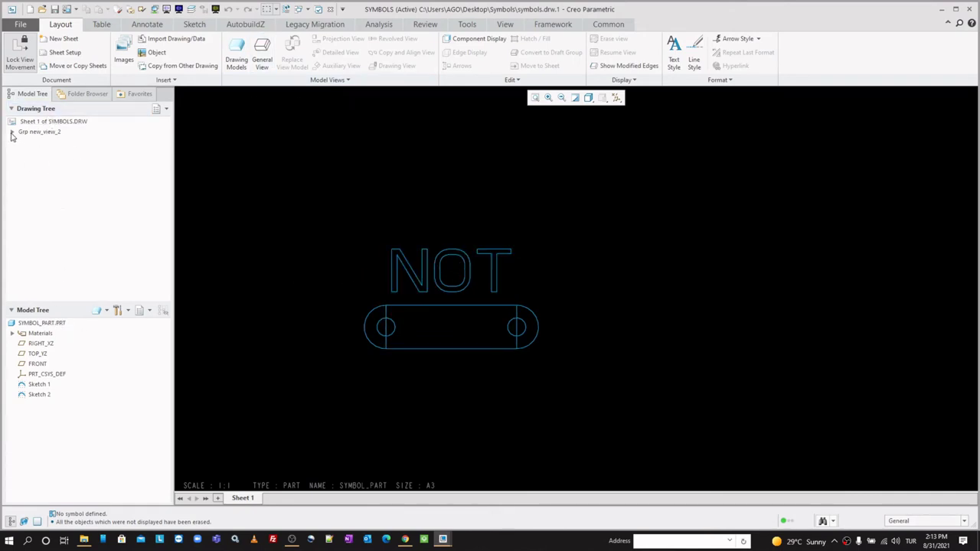
pyautogui.click(12, 133)
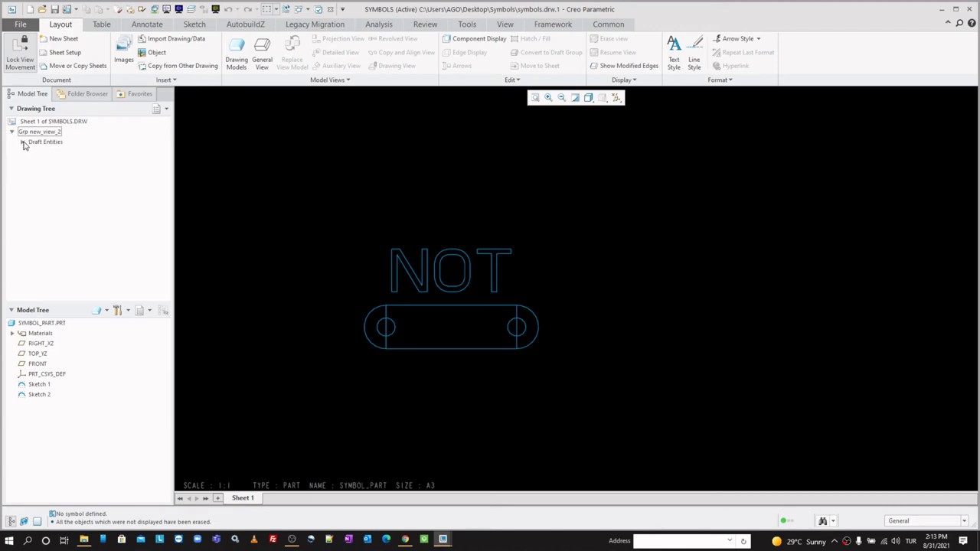
pyautogui.click(22, 143)
pyautogui.click(22, 143)
# Delete the SYMBOL_PART model from the SYMBOLS drawing with Del Model.
pyautogui.click(234, 52)
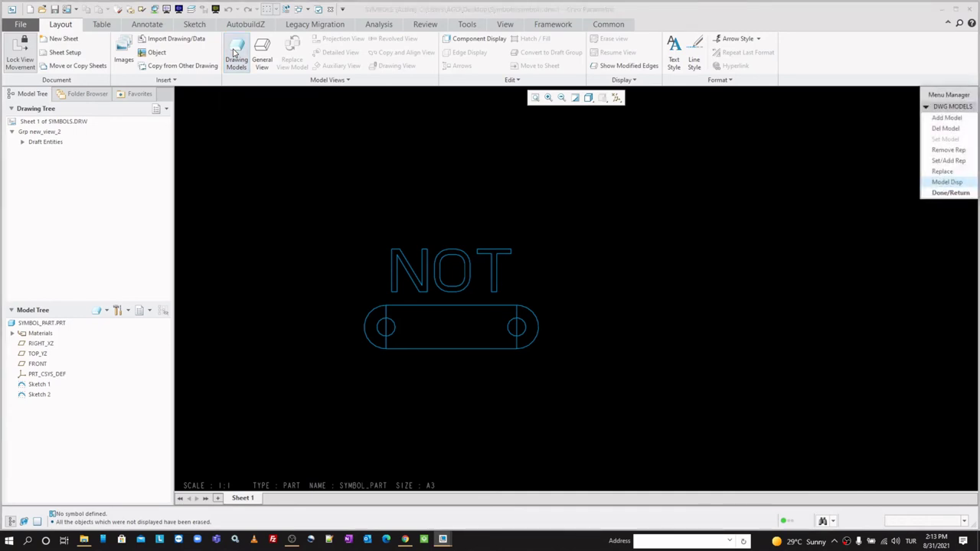
pyautogui.click(938, 129)
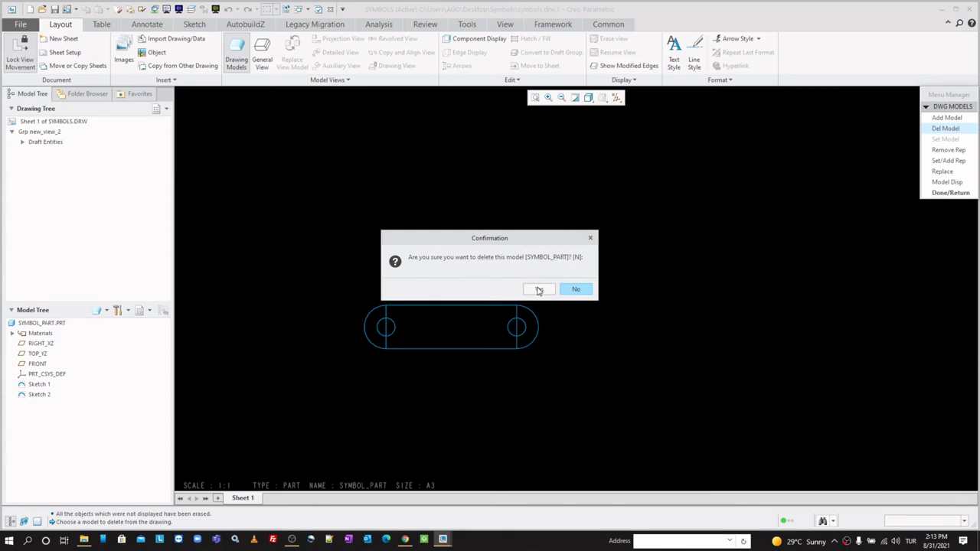
pyautogui.click(539, 290)
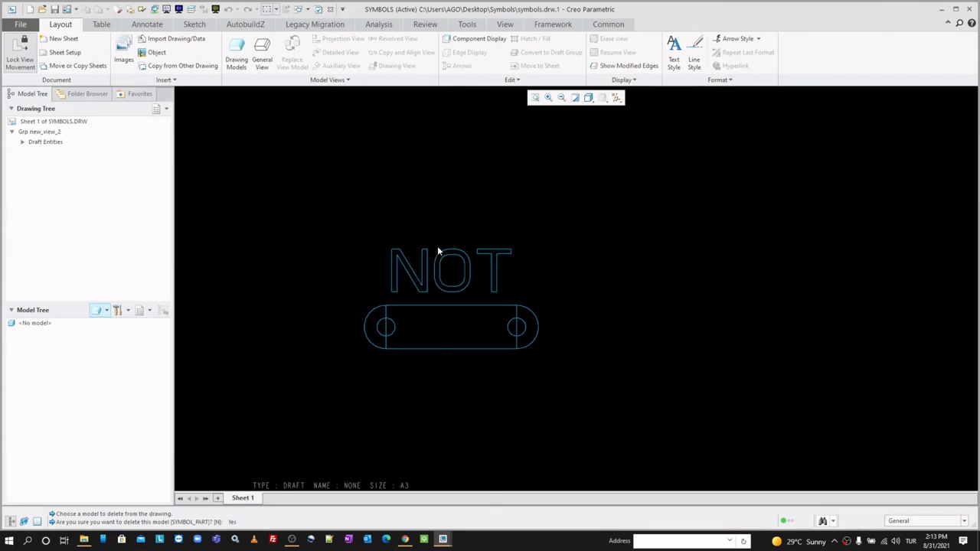
pyautogui.scroll(3, 438, 359)
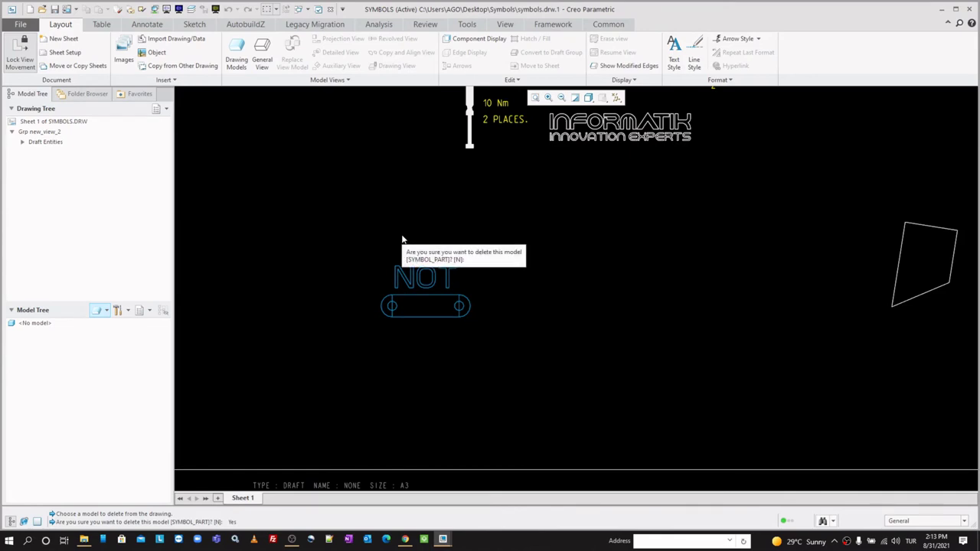
pyautogui.click(543, 258)
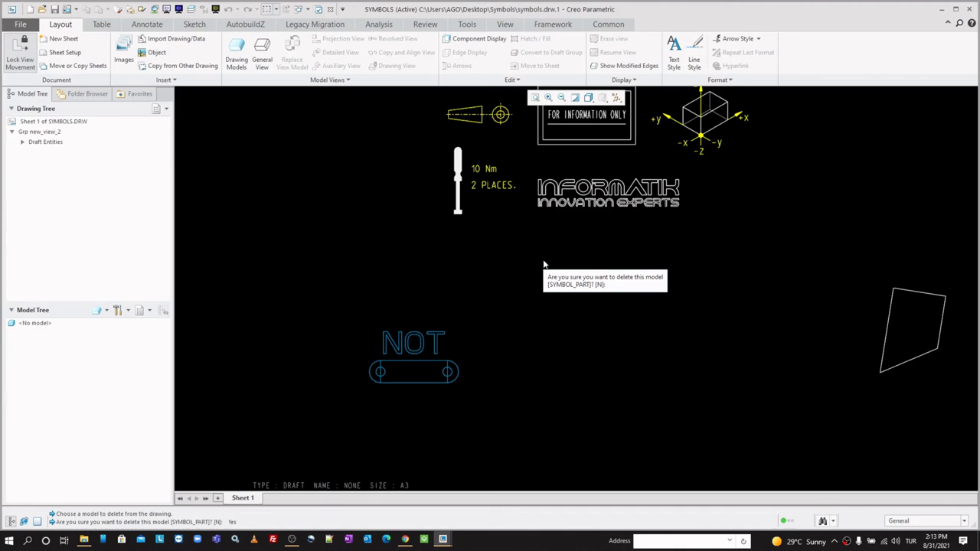
pyautogui.click(146, 24)
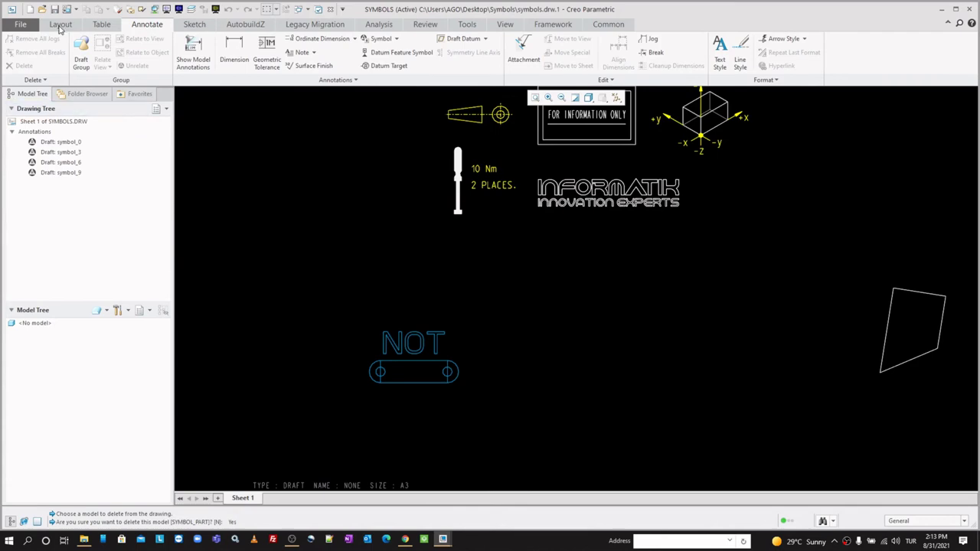
pyautogui.click(60, 25)
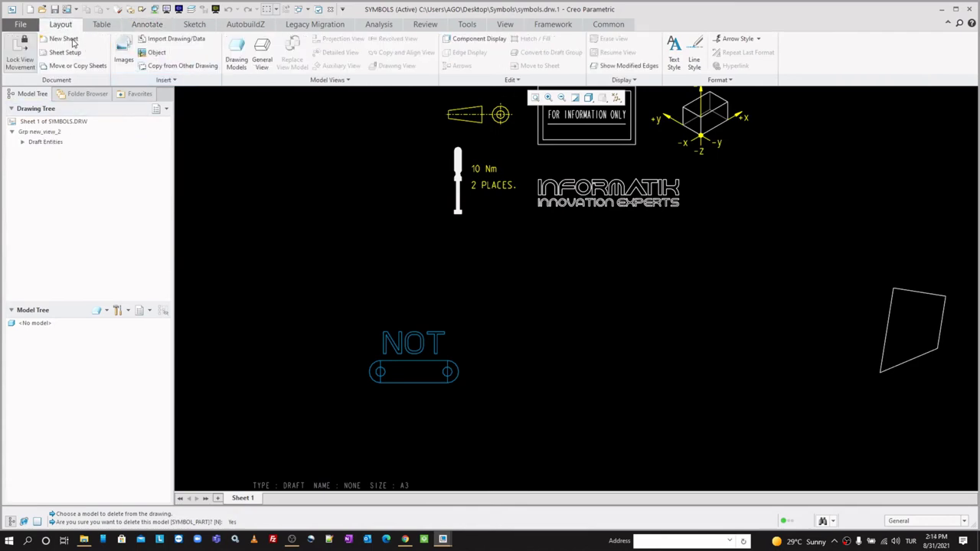
pyautogui.click(34, 27)
pyautogui.moveTo(34, 98)
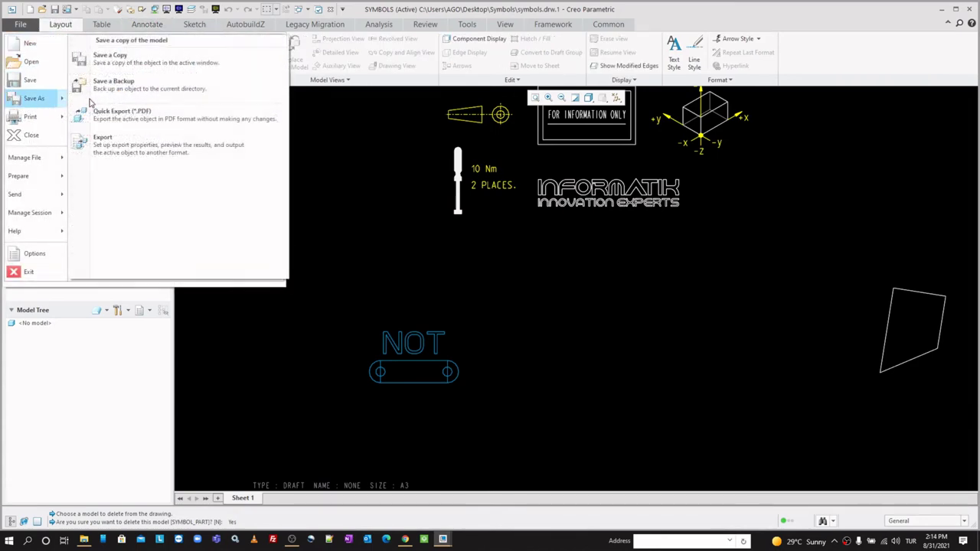
pyautogui.click(134, 145)
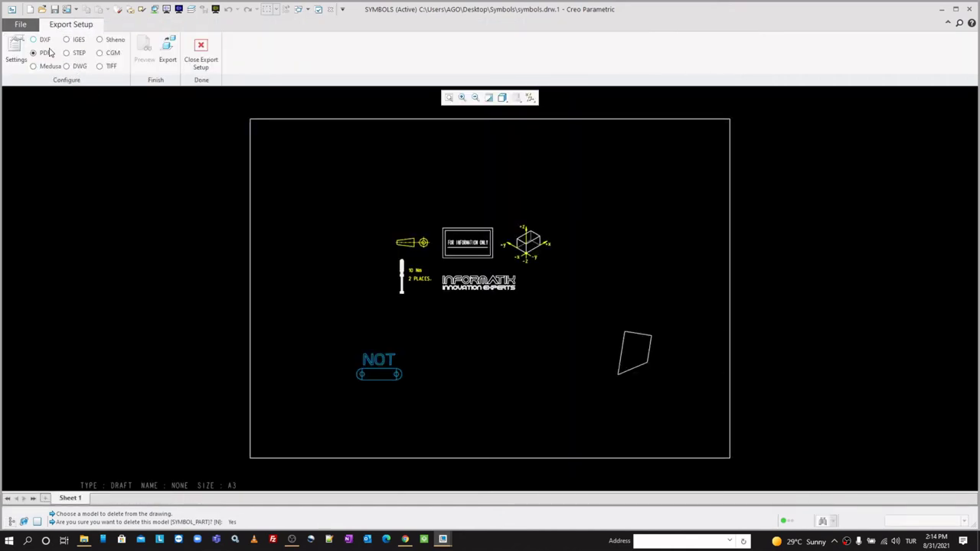
pyautogui.click(211, 59)
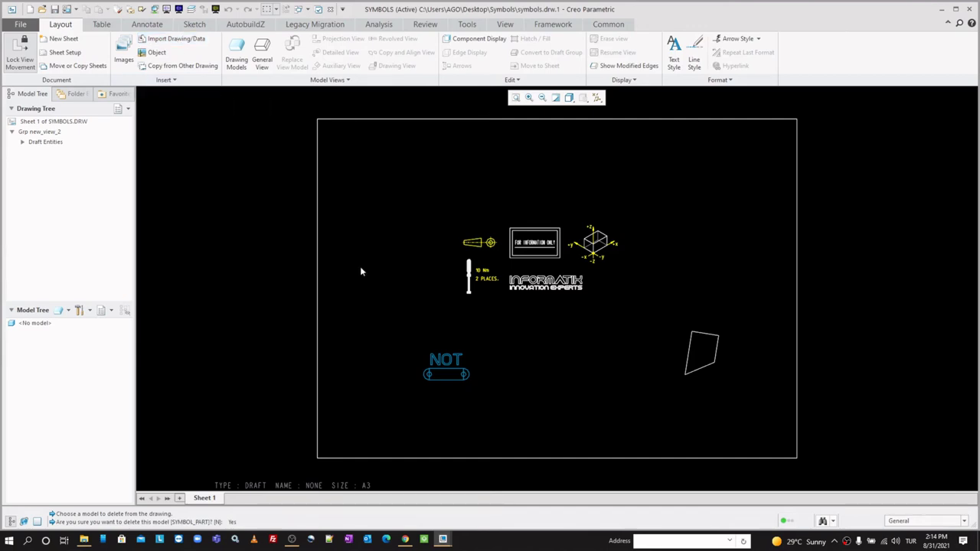
pyautogui.scroll(2, 500, 394)
# Define new symbol NOT_2 and copy the NOT outline and slot geometry into it.
pyautogui.click(147, 23)
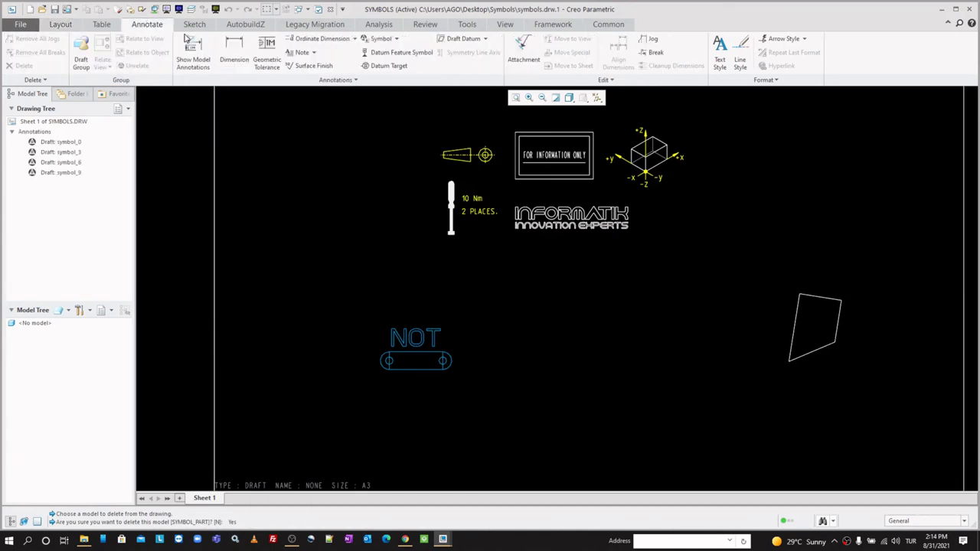
pyautogui.click(396, 38)
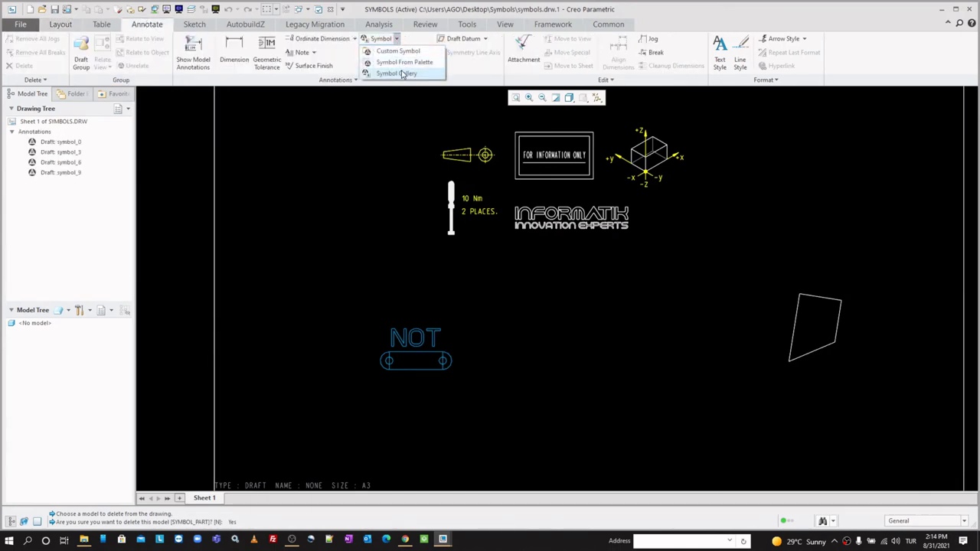
pyautogui.click(402, 74)
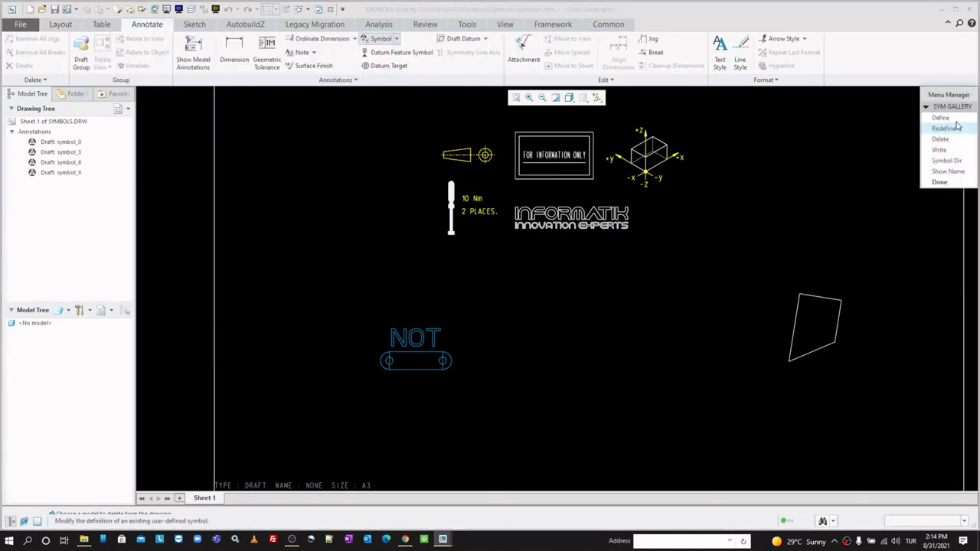
pyautogui.click(941, 117)
pyautogui.write('NOT_2')
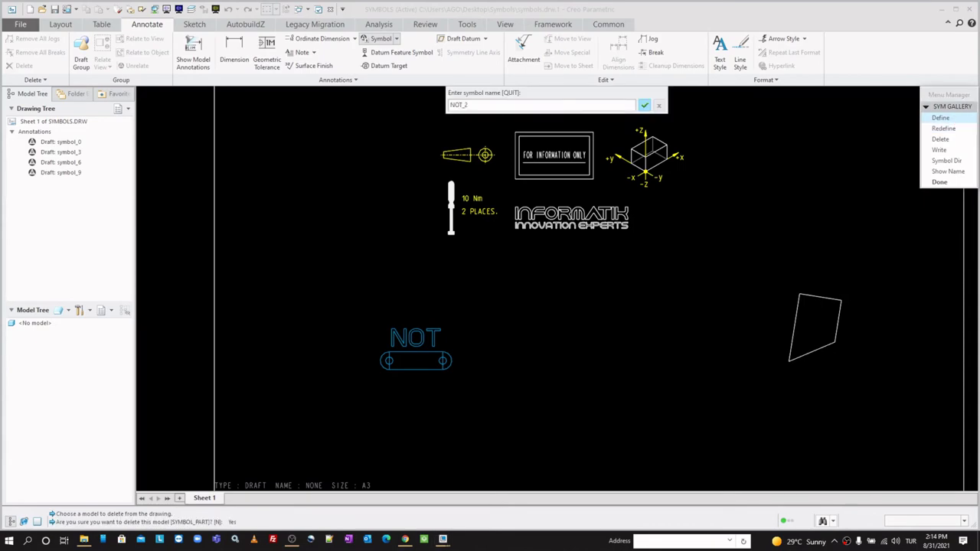
pyautogui.press('Return')
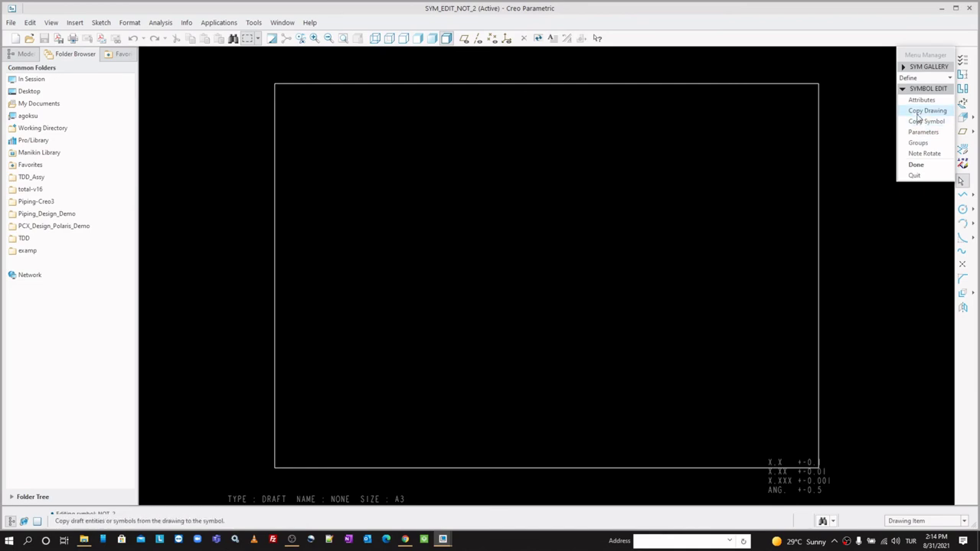
pyautogui.click(913, 114)
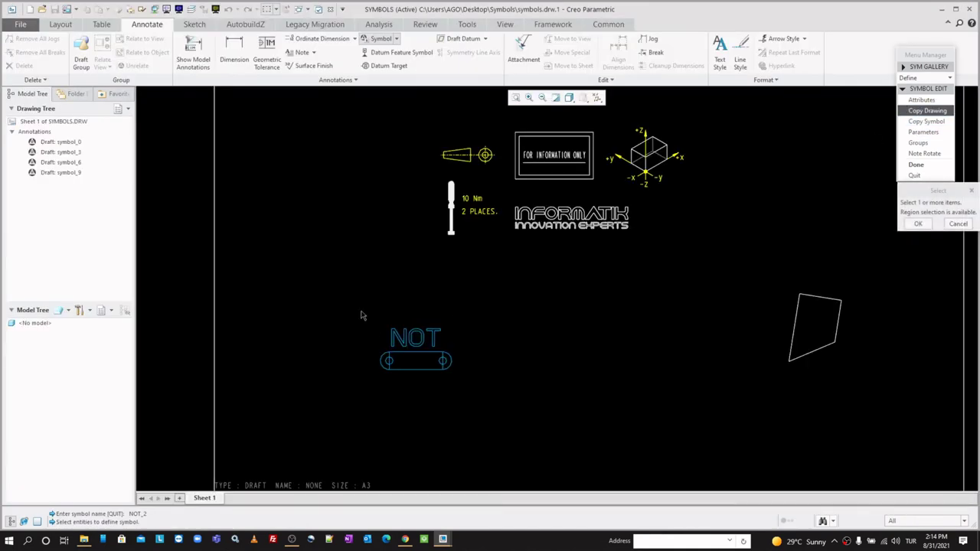
pyautogui.moveTo(361, 311); pyautogui.dragTo(468, 390)
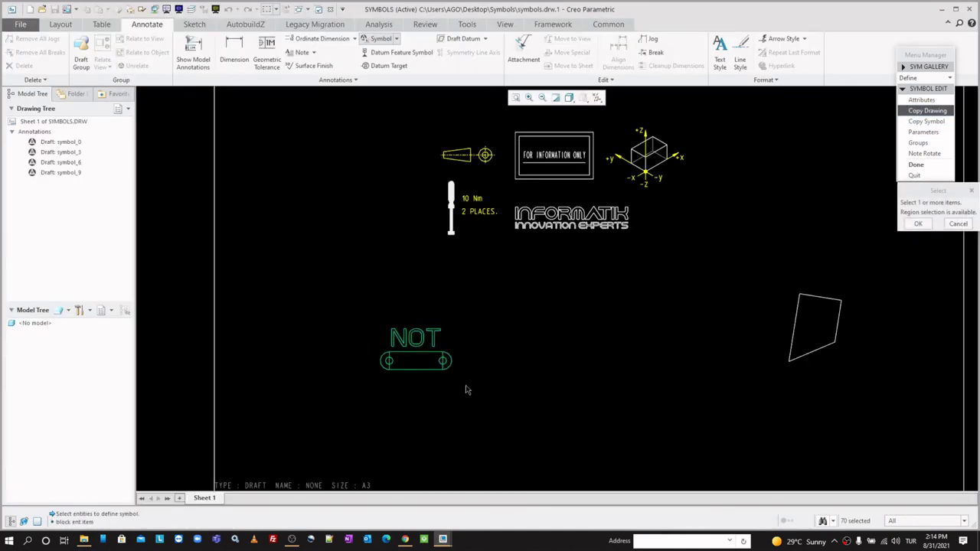
pyautogui.middleClick(498, 346)
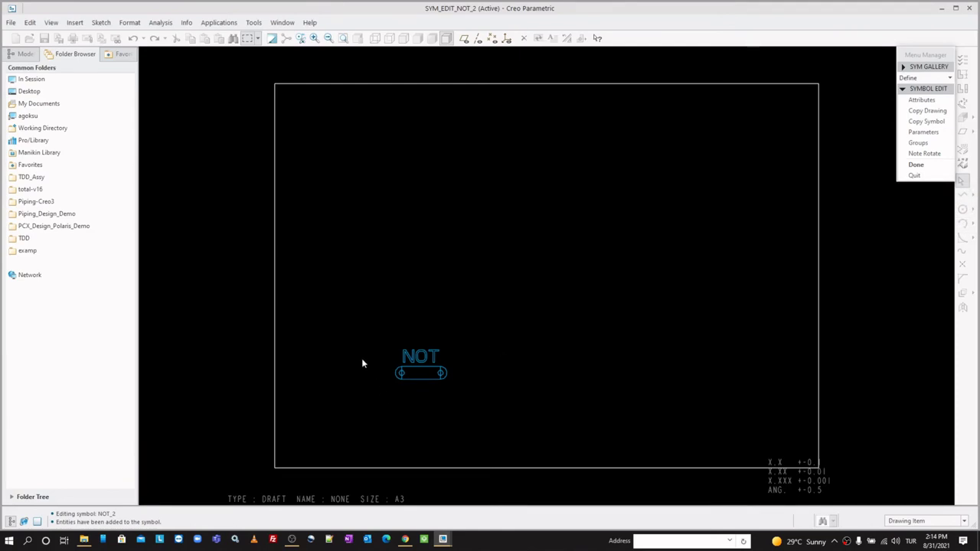
# Give NOT_2 free placement, an origin at the slot centre, and variable drawing-units height.
pyautogui.scroll(-2, 395, 393)
pyautogui.scroll(-3, 395, 393)
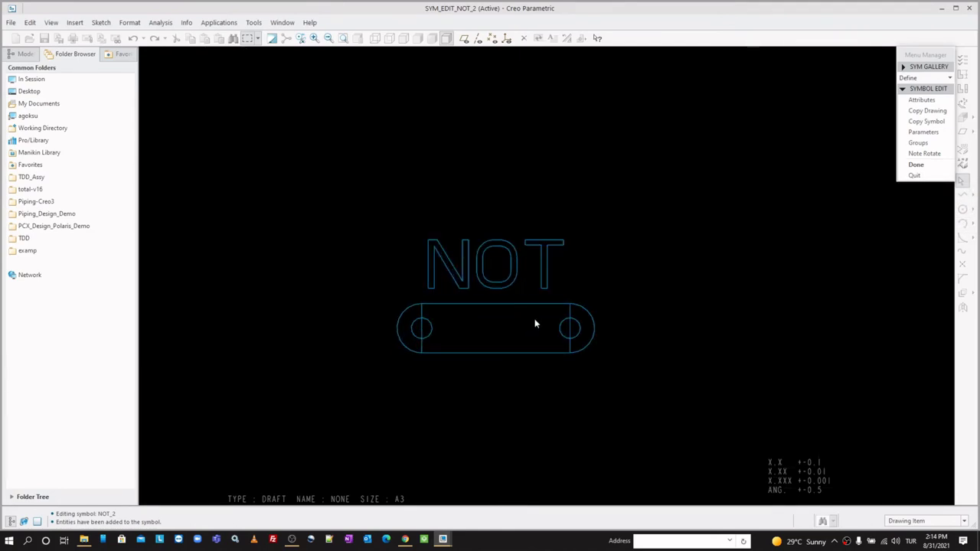
pyautogui.click(921, 99)
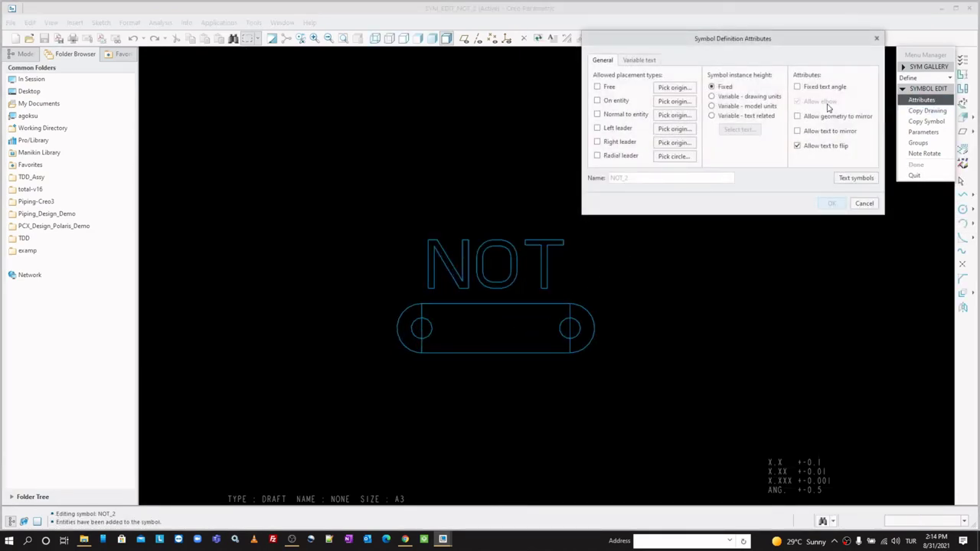
pyautogui.click(603, 88)
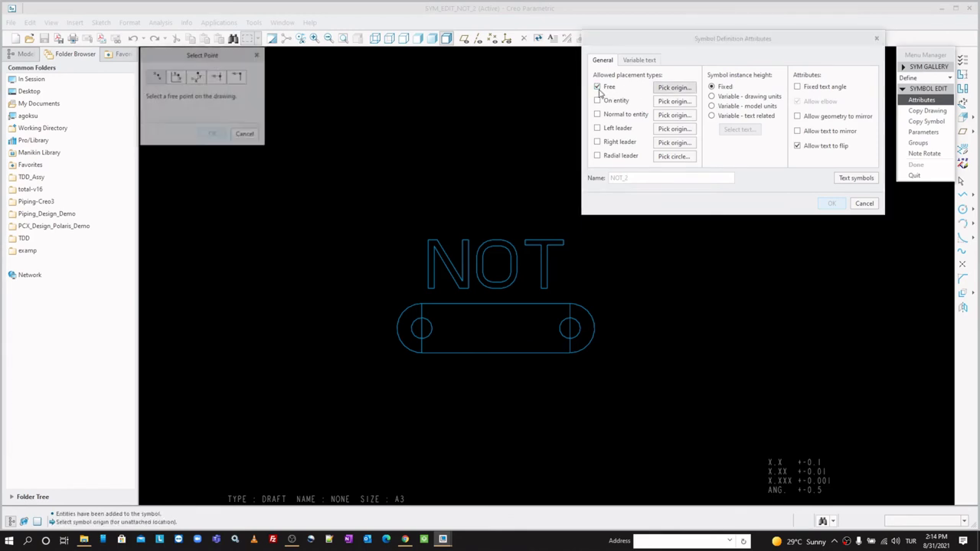
pyautogui.click(495, 331)
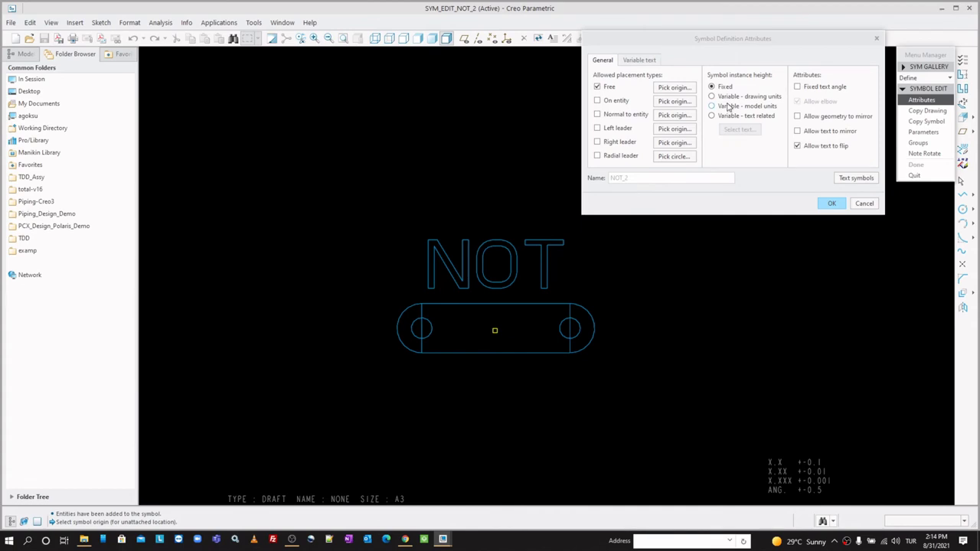
pyautogui.click(728, 97)
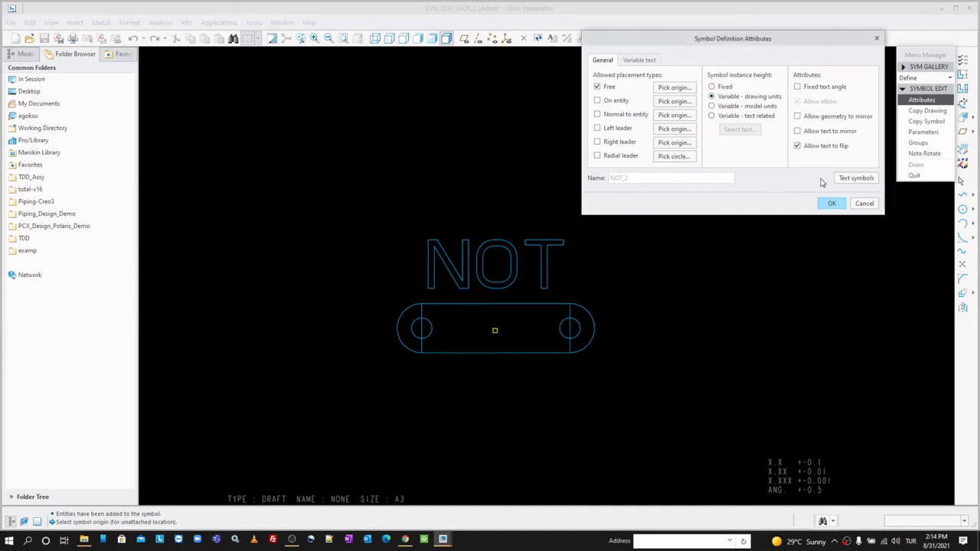
pyautogui.click(832, 205)
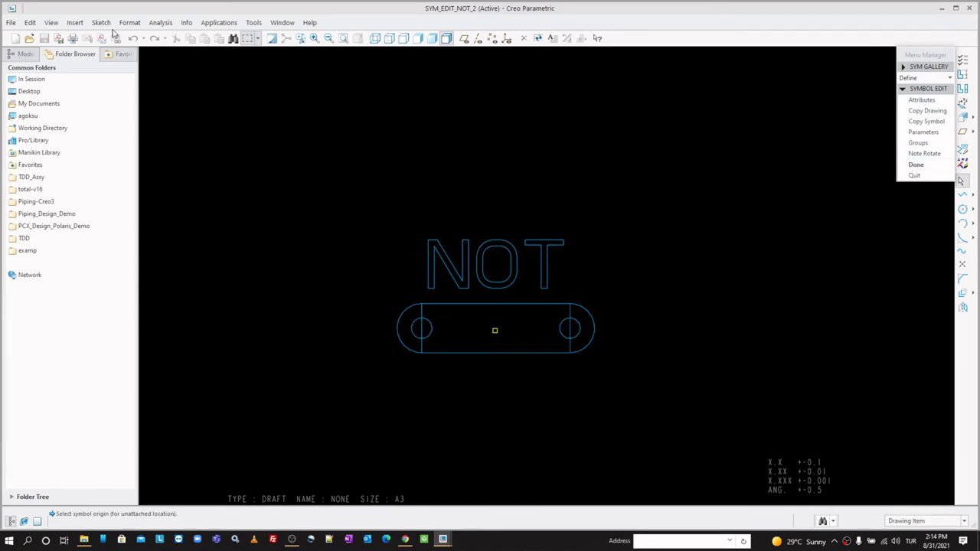
# Add a note to NOT_2, placing it inside the slot and starting its text.
pyautogui.click(77, 23)
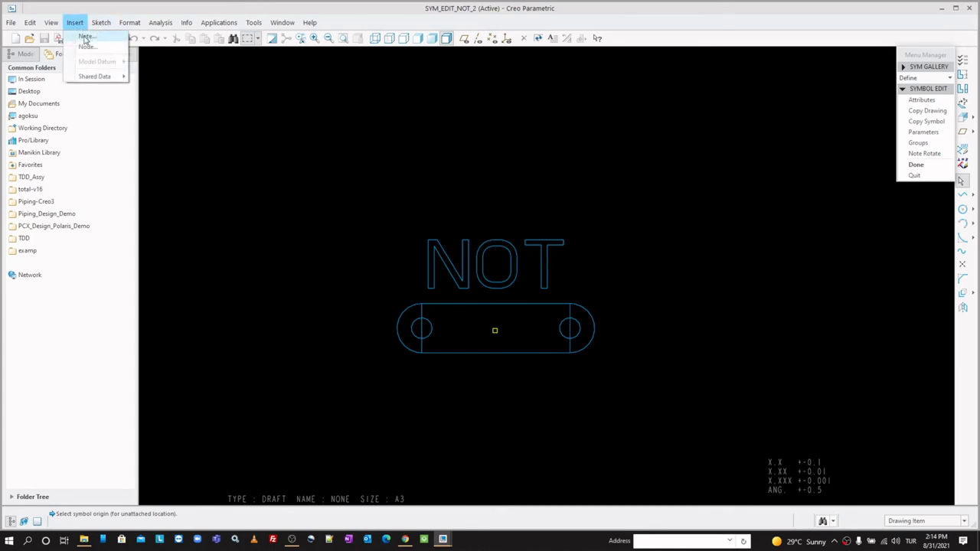
pyautogui.click(85, 36)
pyautogui.click(916, 328)
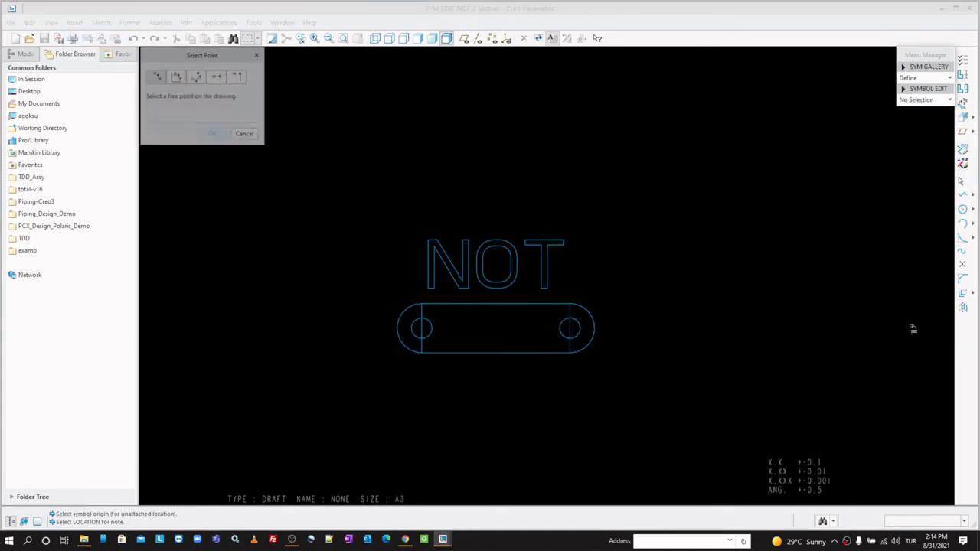
pyautogui.click(504, 335)
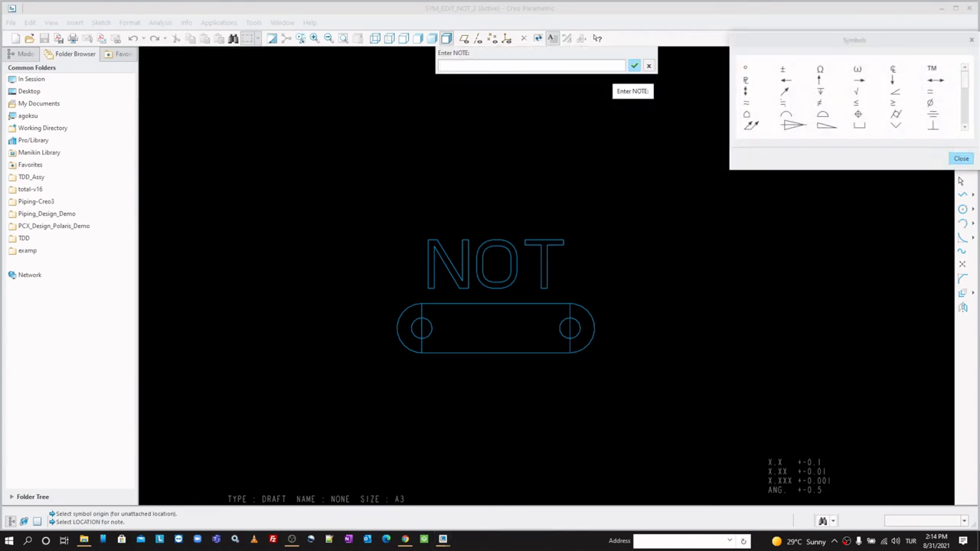
pyautogui.write('\\MY NOTE 2\\')
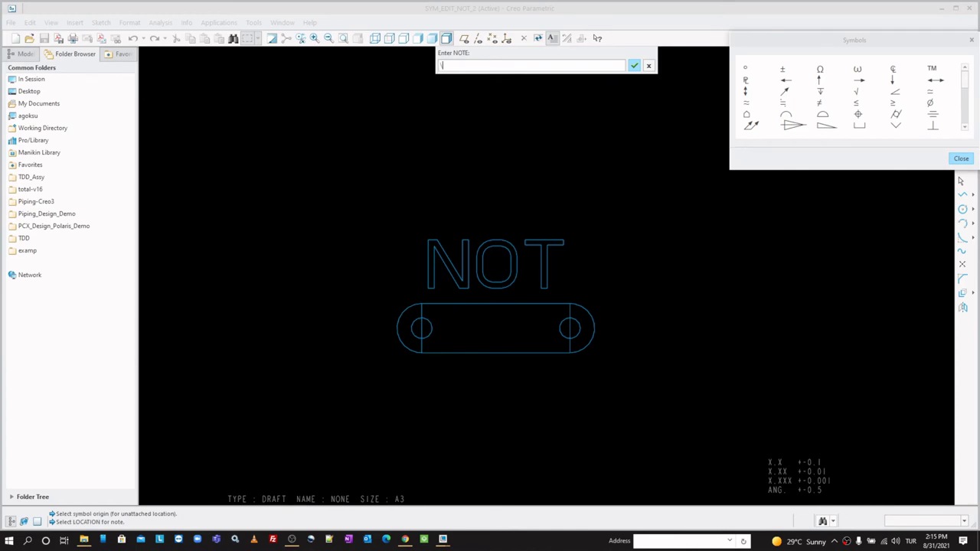
# Accept the MY NOTE 2 variable note, place it inside the outline, and complete NOT_2.
pyautogui.write('Y NOTE 2\\')
pyautogui.click(635, 65)
pyautogui.click(634, 65)
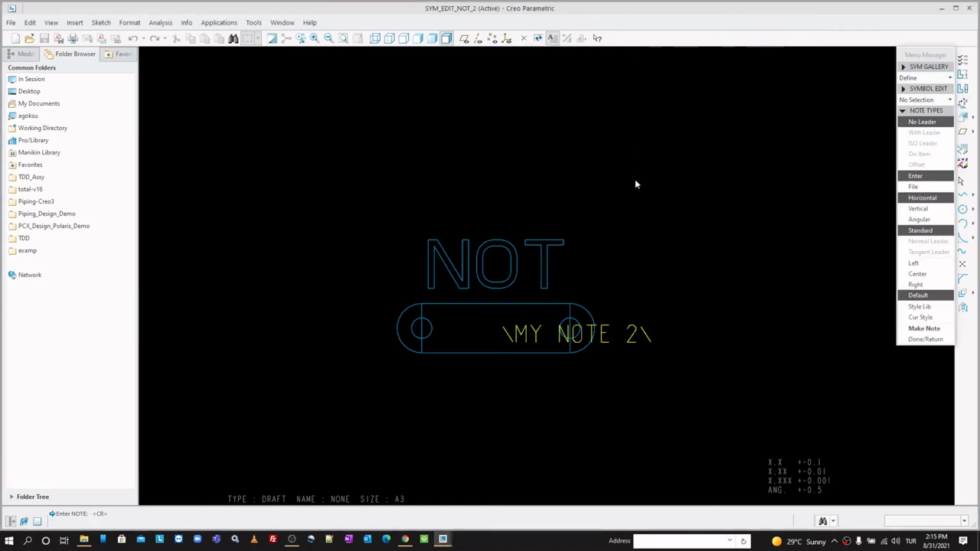
pyautogui.click(925, 339)
pyautogui.middleClick(699, 258)
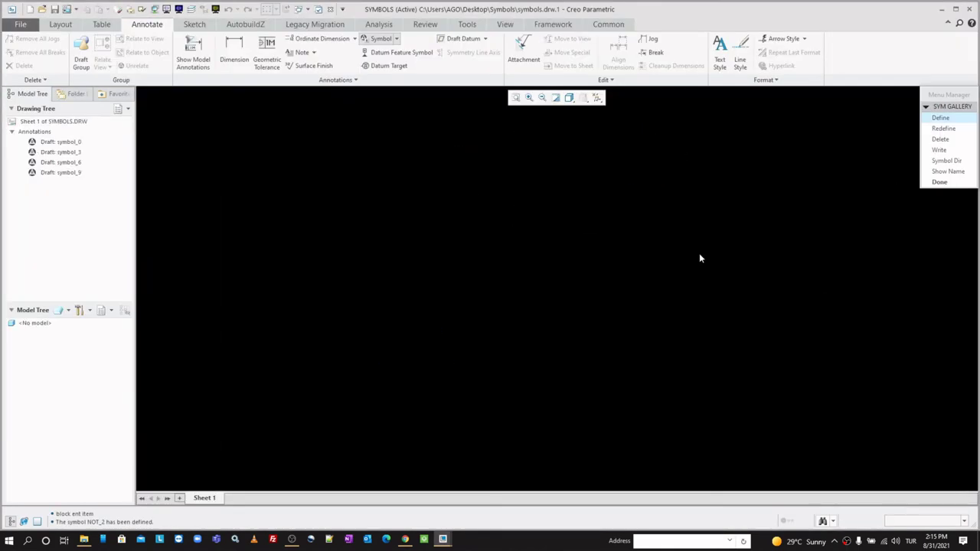
# Reopen the NOT_2 symbol for redefinition and review its variable text attributes.
pyautogui.click(940, 130)
pyautogui.click(940, 203)
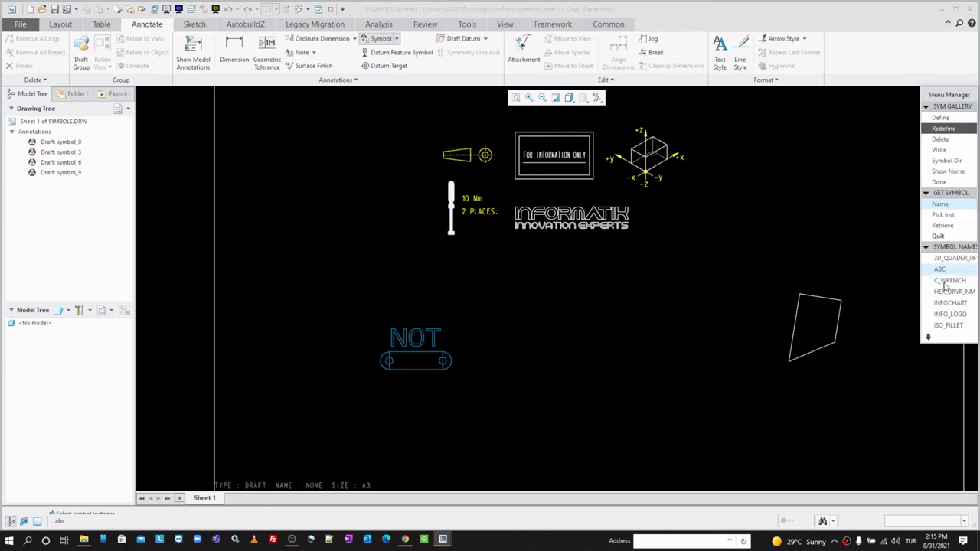
pyautogui.click(928, 337)
pyautogui.click(944, 314)
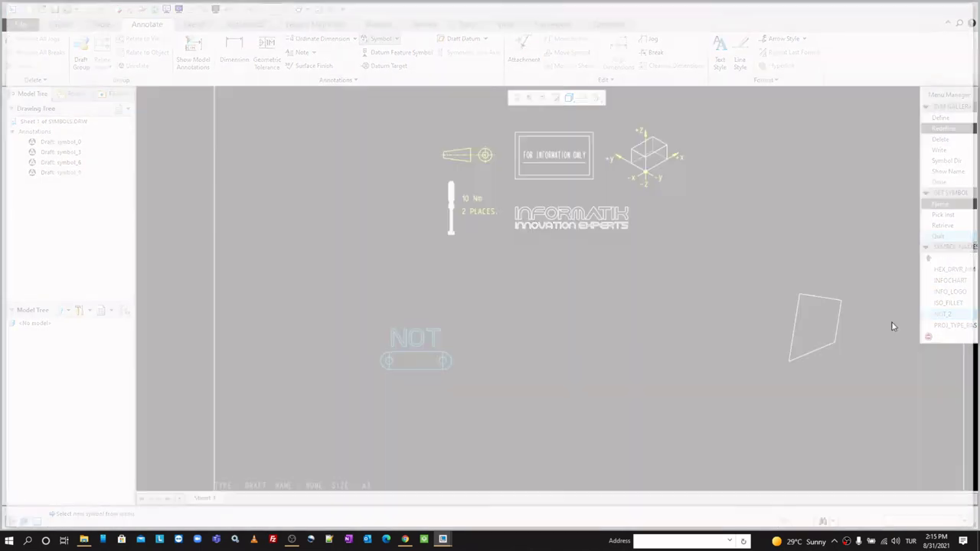
pyautogui.scroll(3, 566, 289)
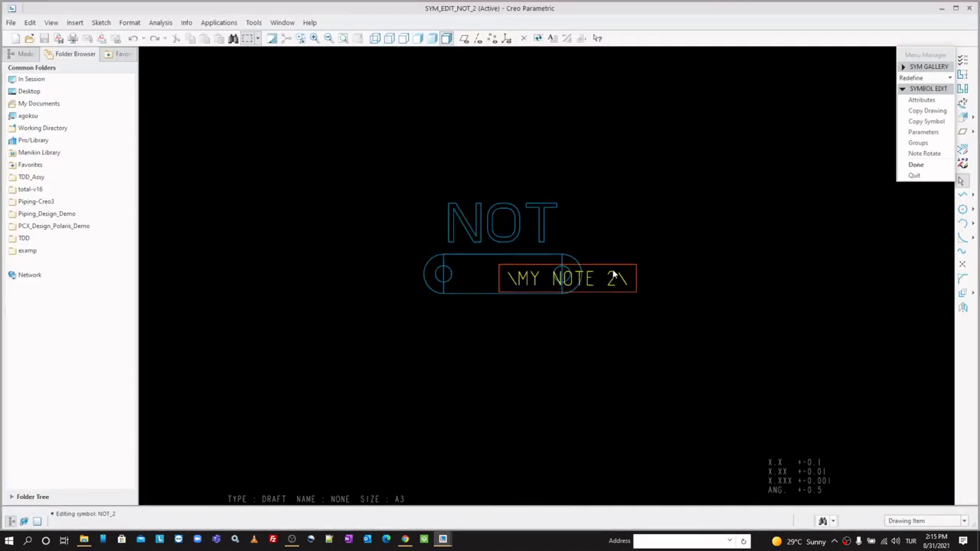
pyautogui.click(922, 99)
pyautogui.click(640, 61)
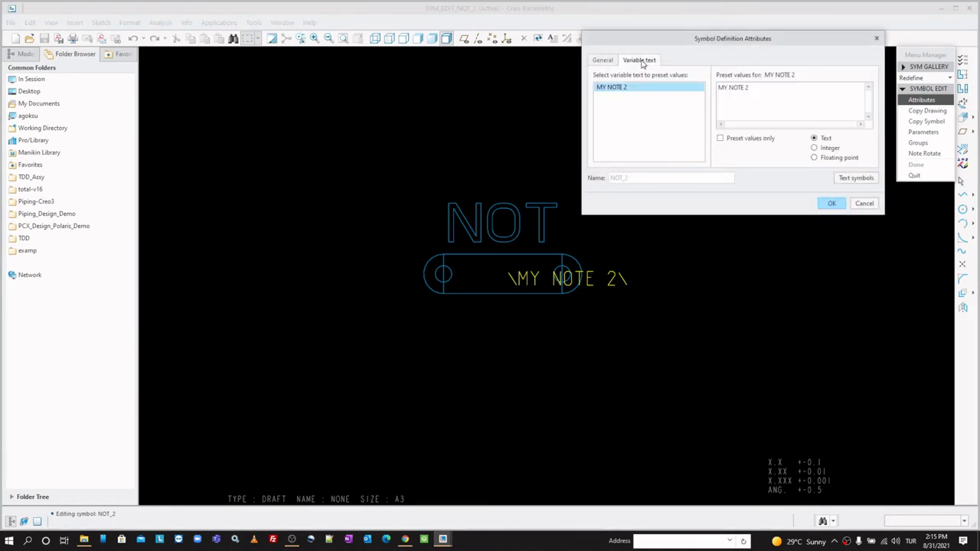
pyautogui.moveTo(758, 88); pyautogui.dragTo(717, 88)
pyautogui.click(865, 205)
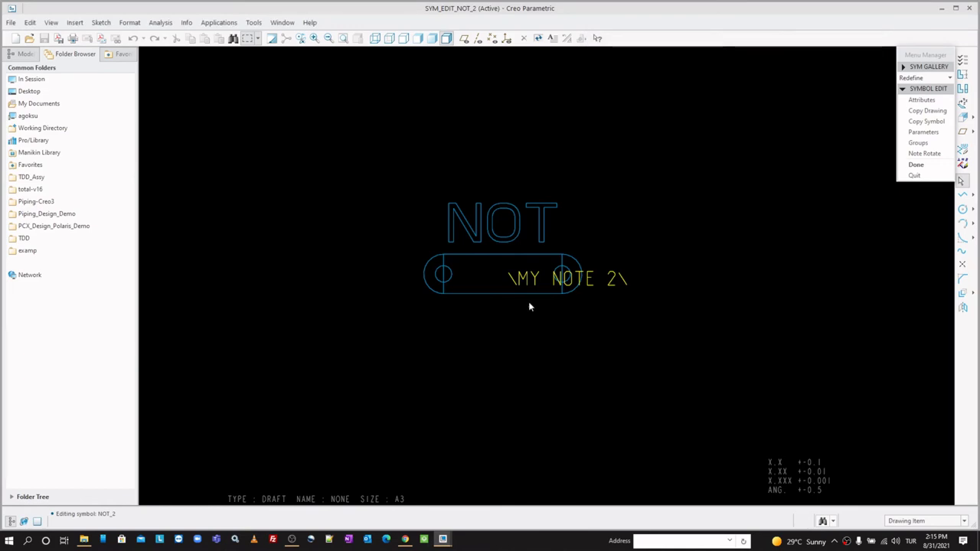
# Centre-justify the MY NOTE 2 note and move it up inside the outline.
pyautogui.doubleClick(615, 284)
pyautogui.click(754, 156)
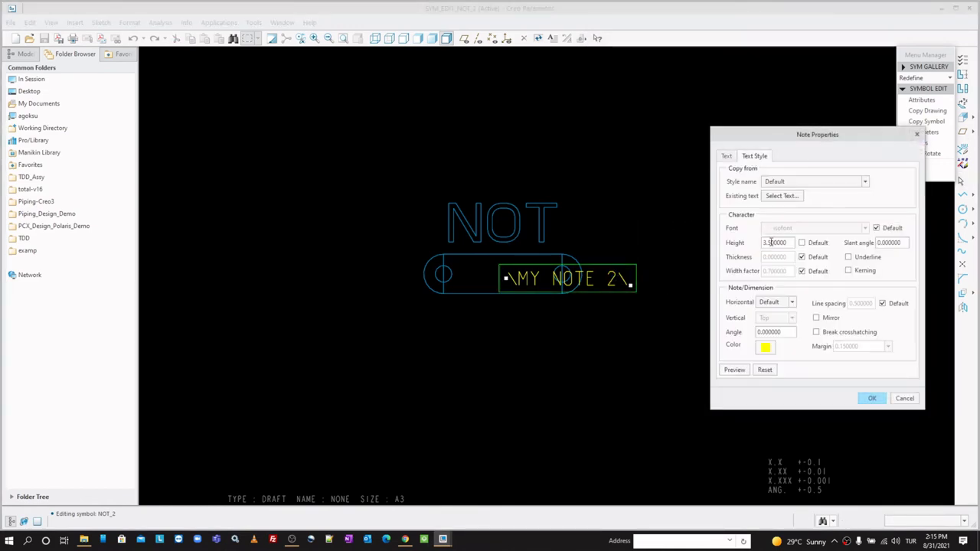
pyautogui.click(789, 303)
pyautogui.click(770, 321)
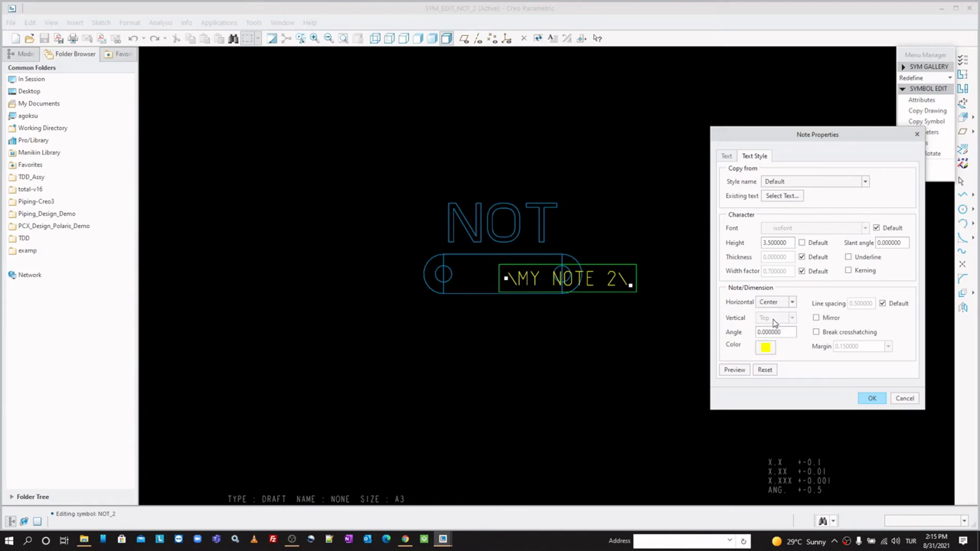
pyautogui.click(735, 371)
pyautogui.click(872, 399)
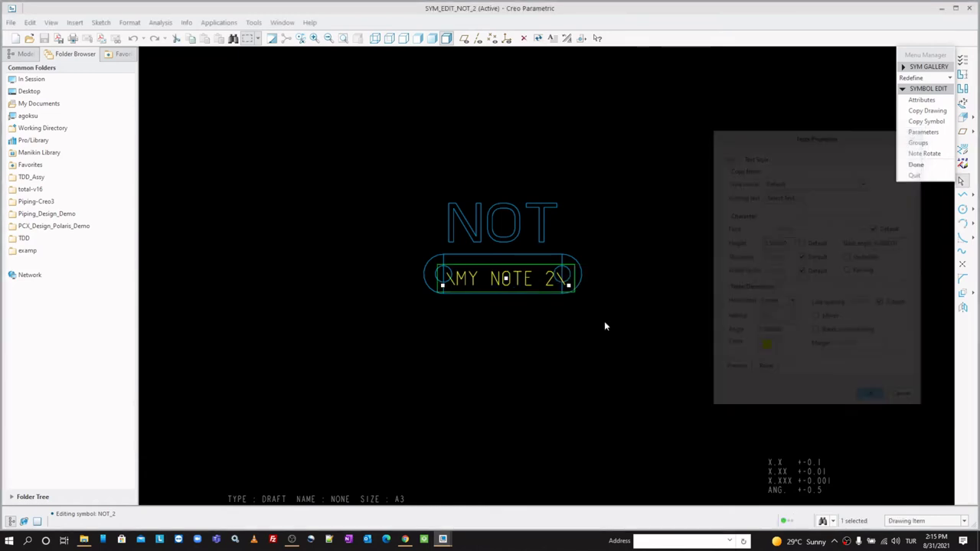
pyautogui.scroll(3, 505, 265)
pyautogui.moveTo(517, 296); pyautogui.dragTo(516, 283)
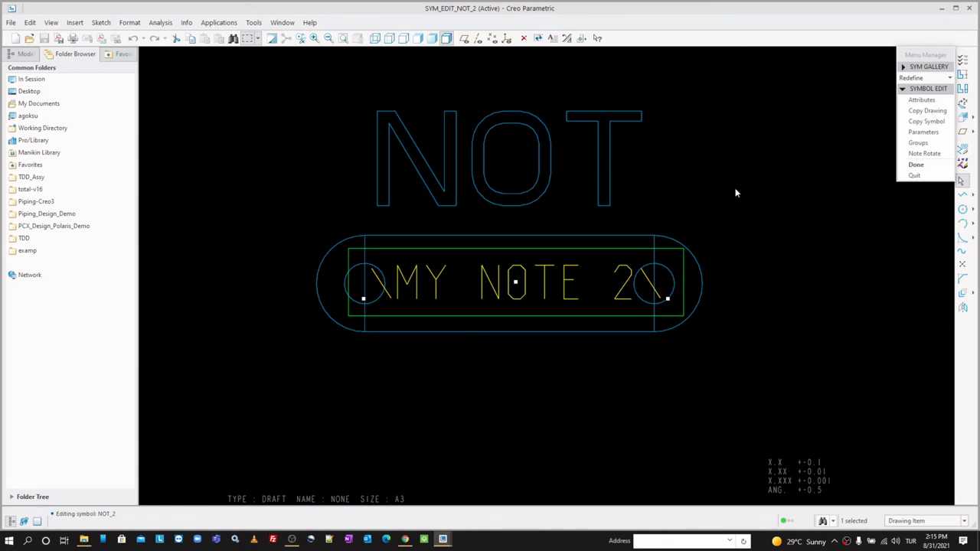
# Give MY NOTE 2 preset values ABC, DEF and XYZ, restricted to preset values only.
pyautogui.click(921, 99)
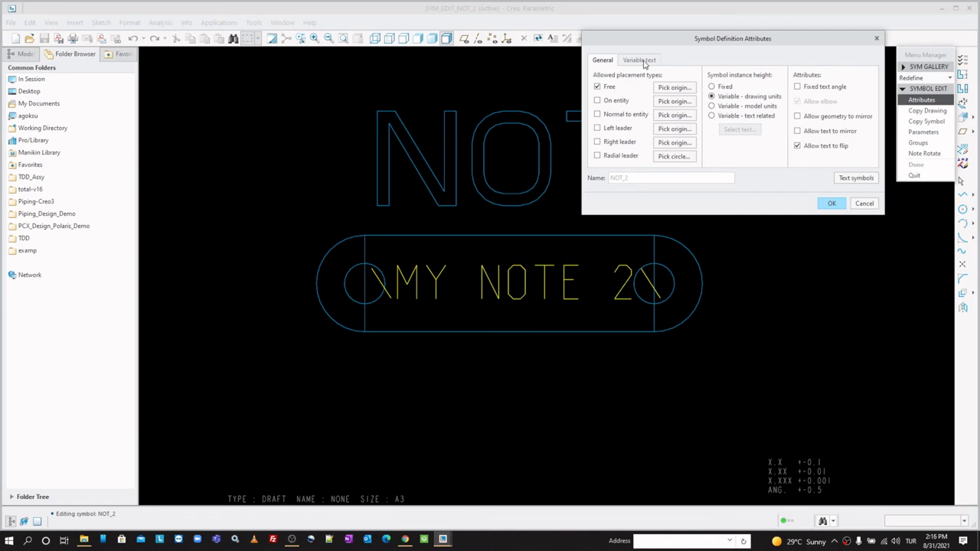
pyautogui.click(641, 61)
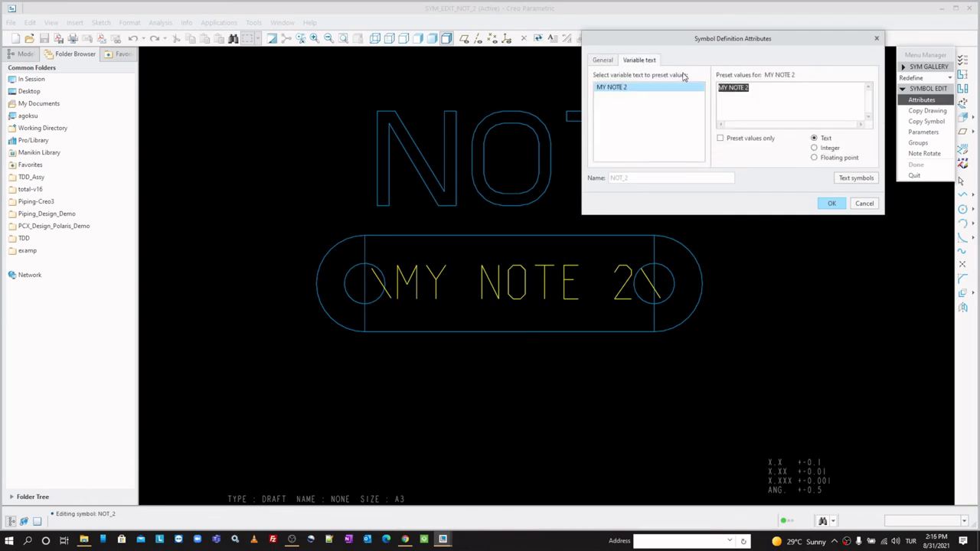
pyautogui.write('A')
pyautogui.write('XYZ')
pyautogui.click(733, 138)
pyautogui.click(831, 205)
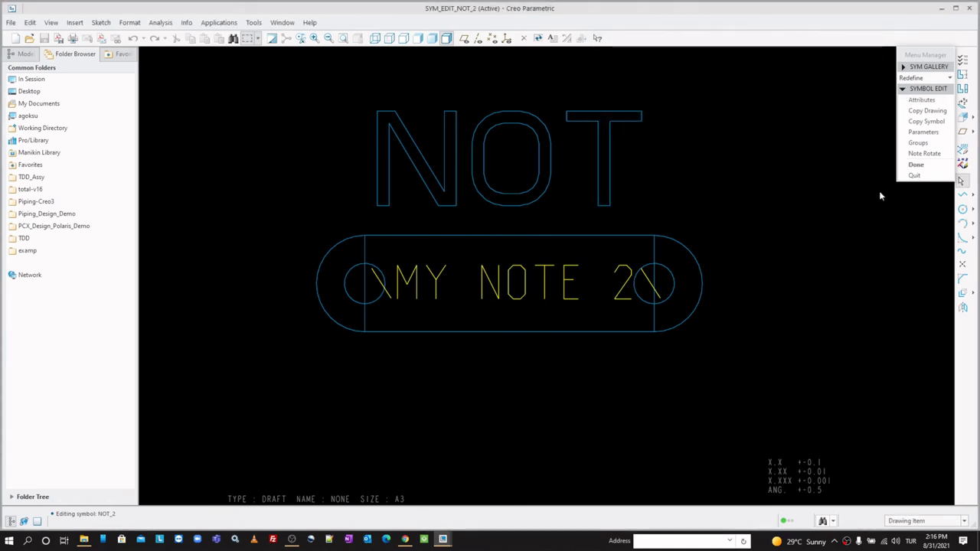
# Finish editing NOT_2 and select it for custom symbol insertion.
pyautogui.click(921, 165)
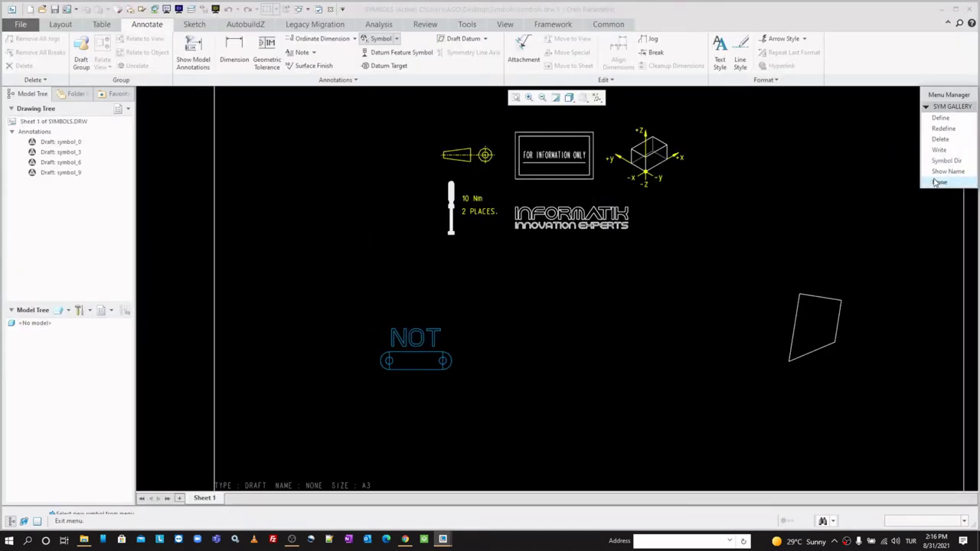
pyautogui.click(926, 182)
pyautogui.click(396, 38)
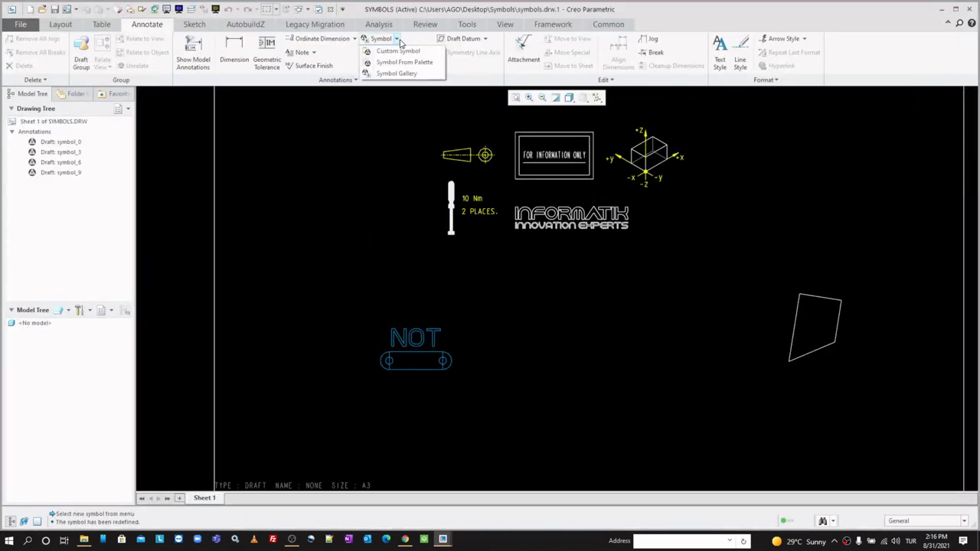
pyautogui.click(396, 52)
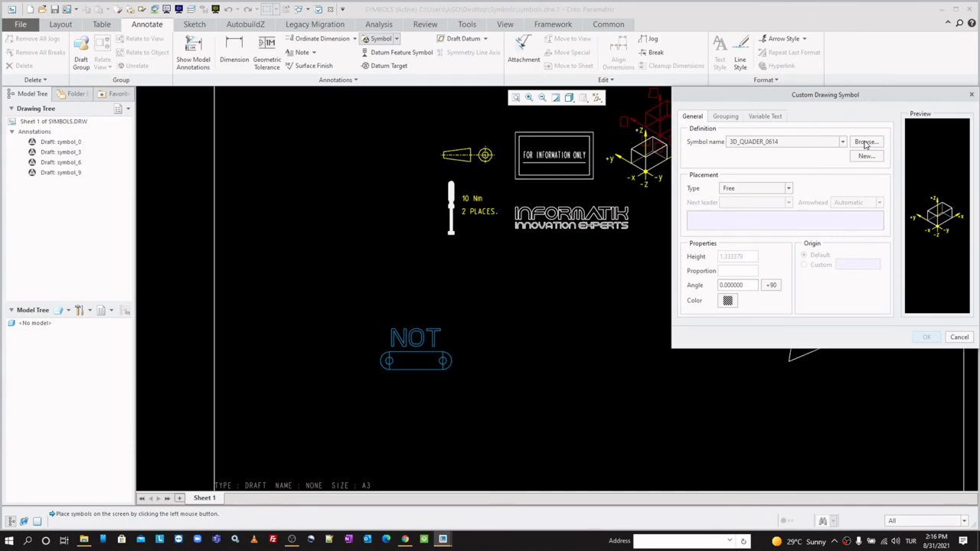
pyautogui.click(866, 144)
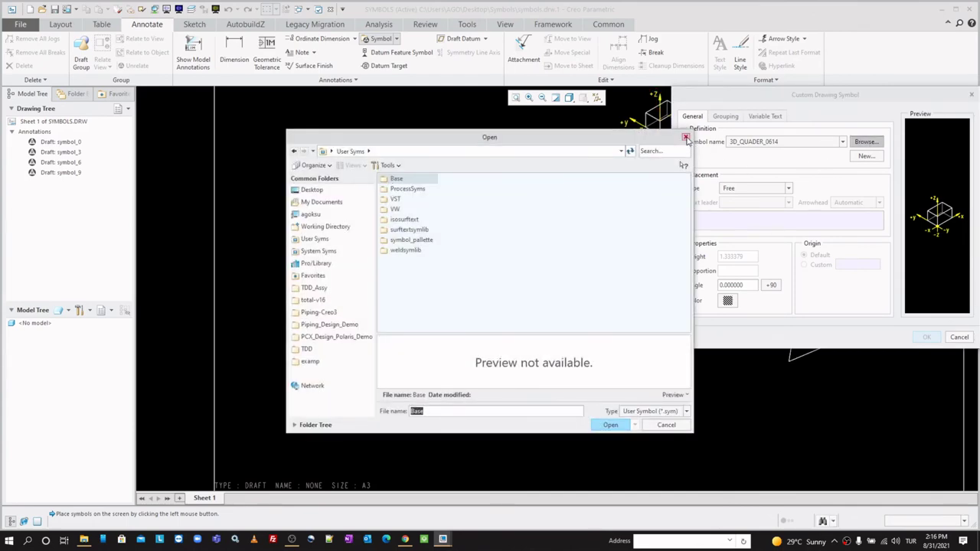
pyautogui.press('Escape')
pyautogui.click(765, 141)
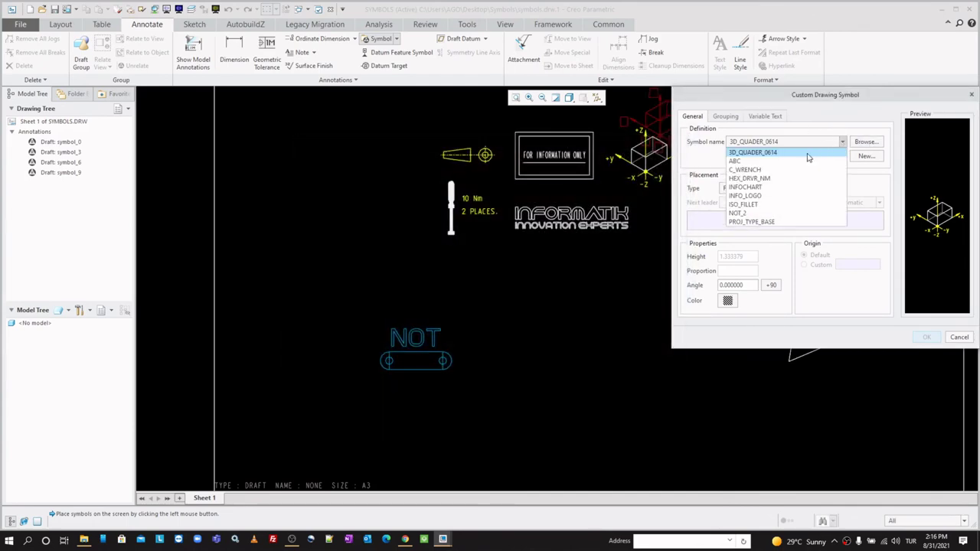
pyautogui.click(740, 213)
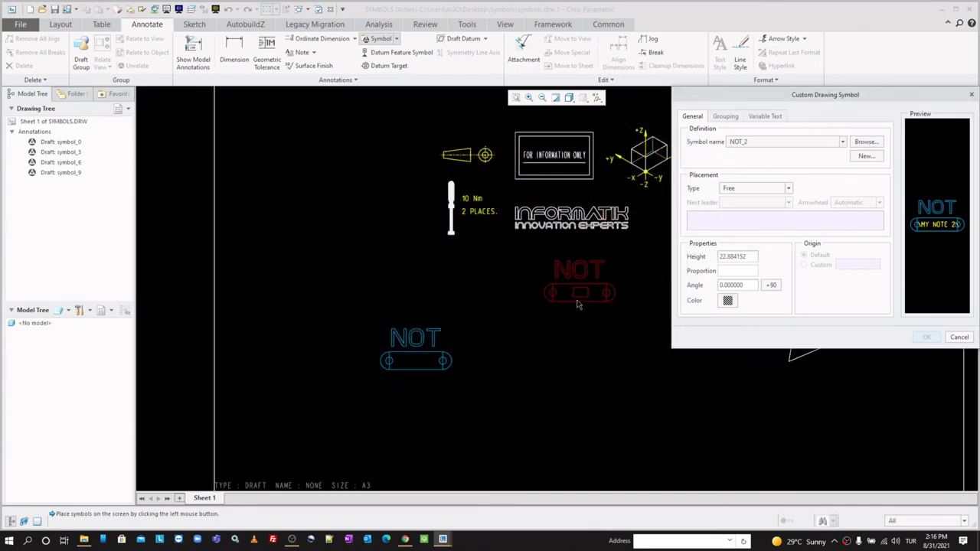
# Place two NOT_2 symbols on the sheet, one reading XYZ and one reading ABC.
pyautogui.click(762, 116)
pyautogui.click(796, 131)
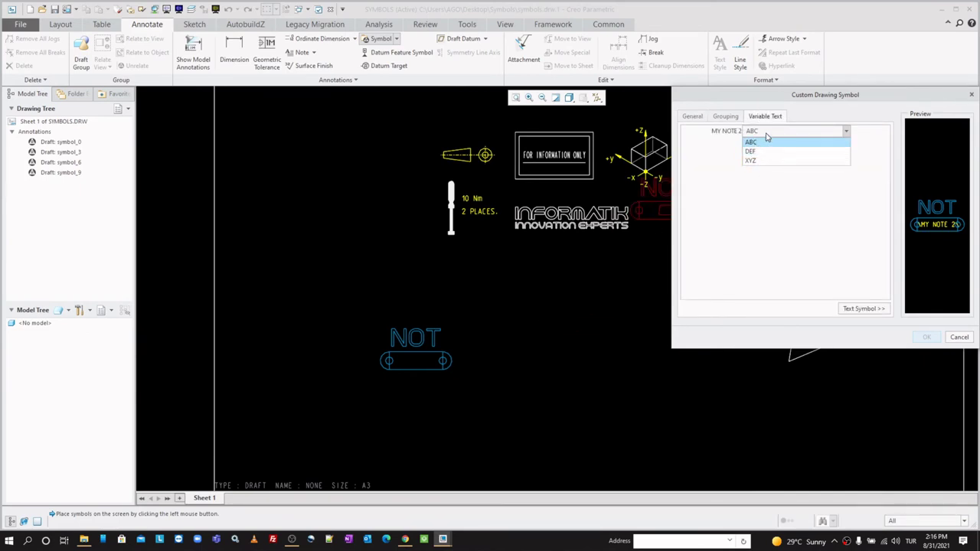
pyautogui.click(763, 162)
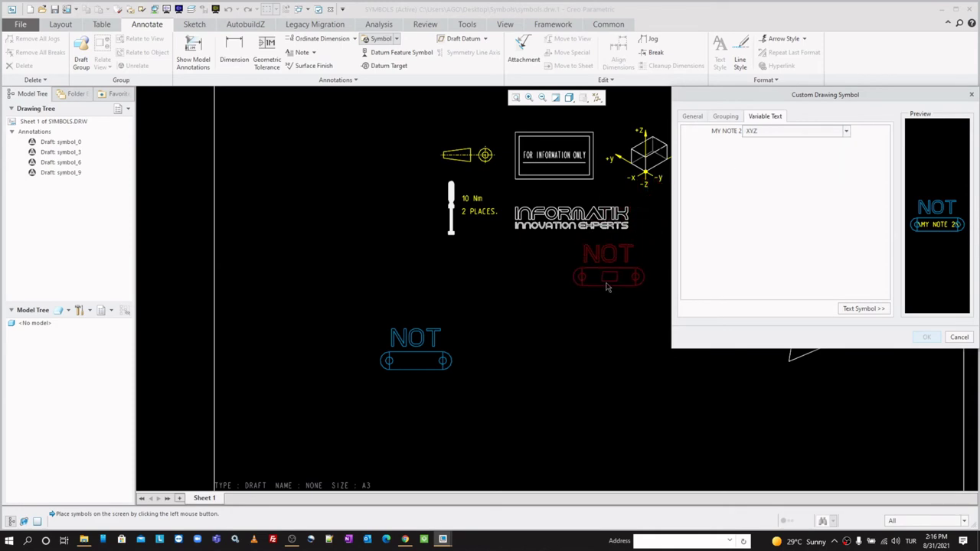
pyautogui.click(585, 313)
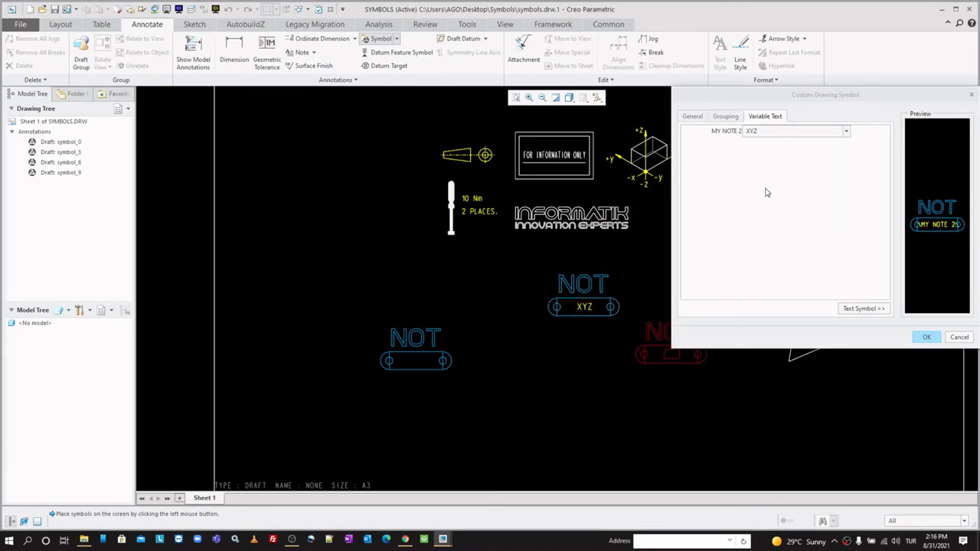
pyautogui.click(774, 134)
pyautogui.click(757, 144)
pyautogui.click(609, 370)
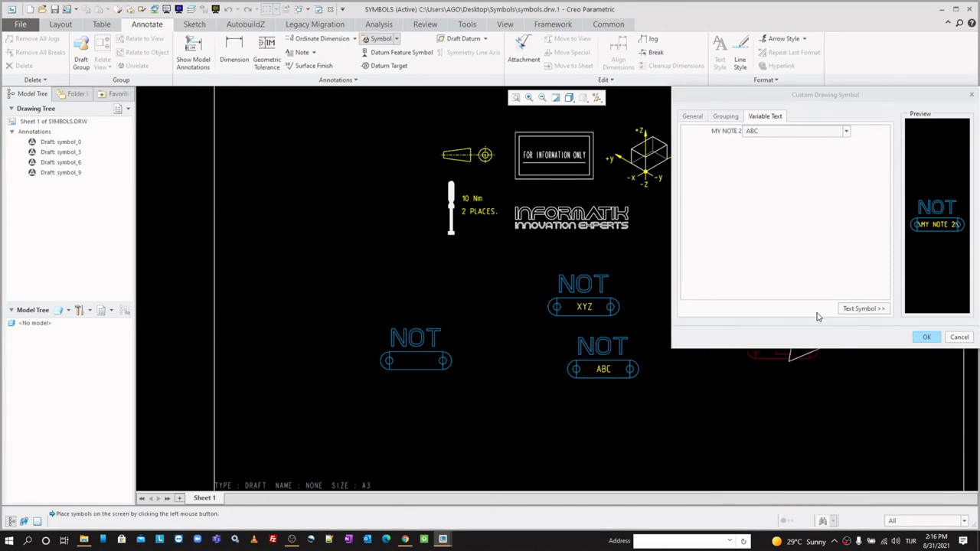
pyautogui.click(927, 337)
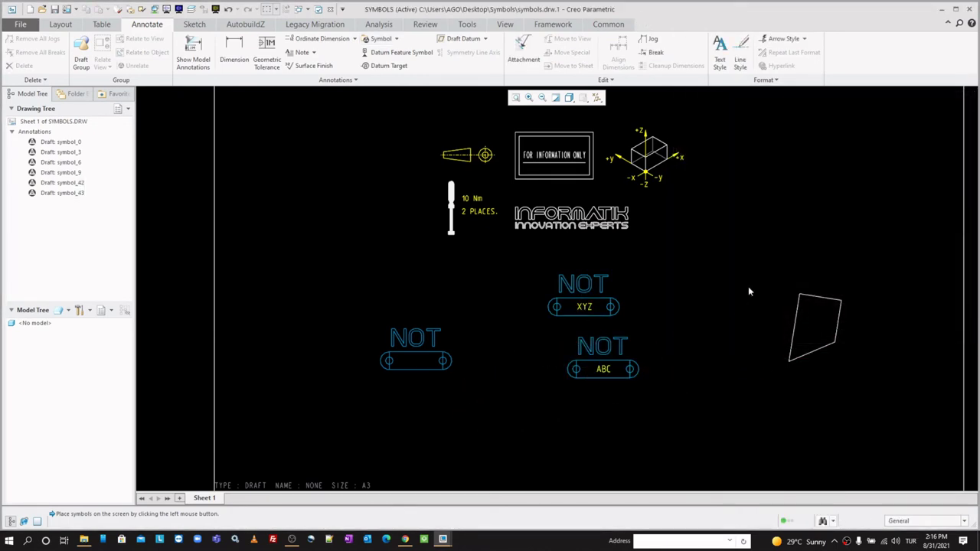
# Inspect the INFORMATIK logo on the sheet, then open the Annotate Symbol dropdown.
pyautogui.moveTo(708, 239); pyautogui.dragTo(685, 267, button='middle')
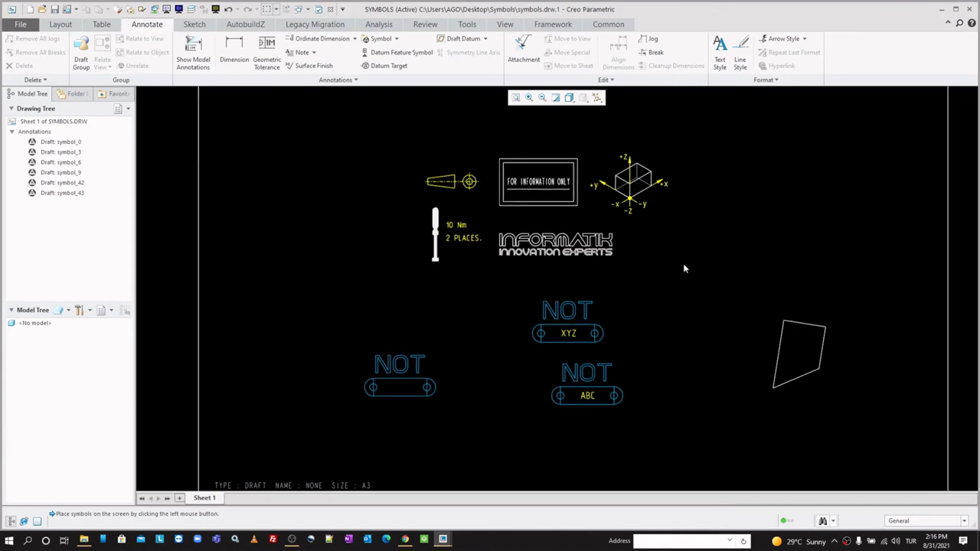
pyautogui.scroll(2, 593, 247)
pyautogui.scroll(2, 593, 247)
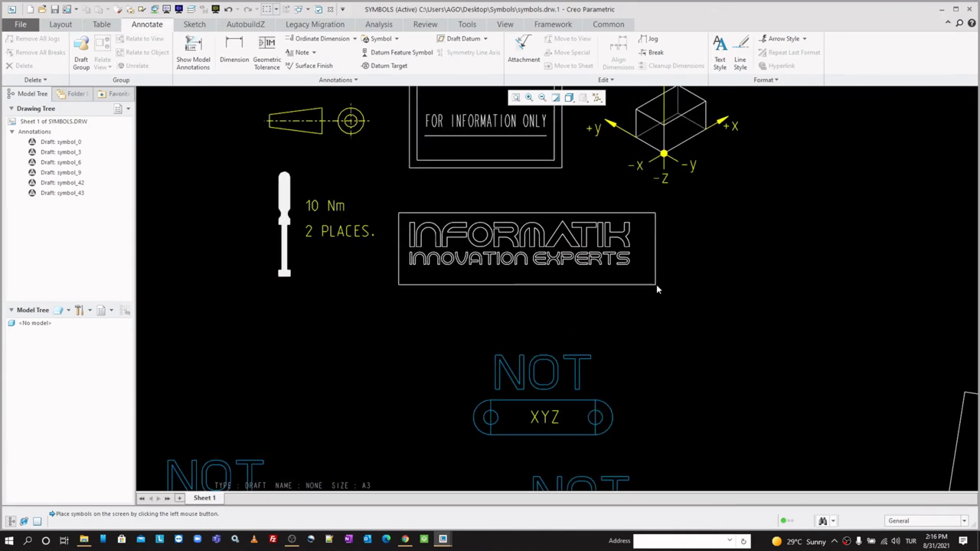
pyautogui.click(196, 25)
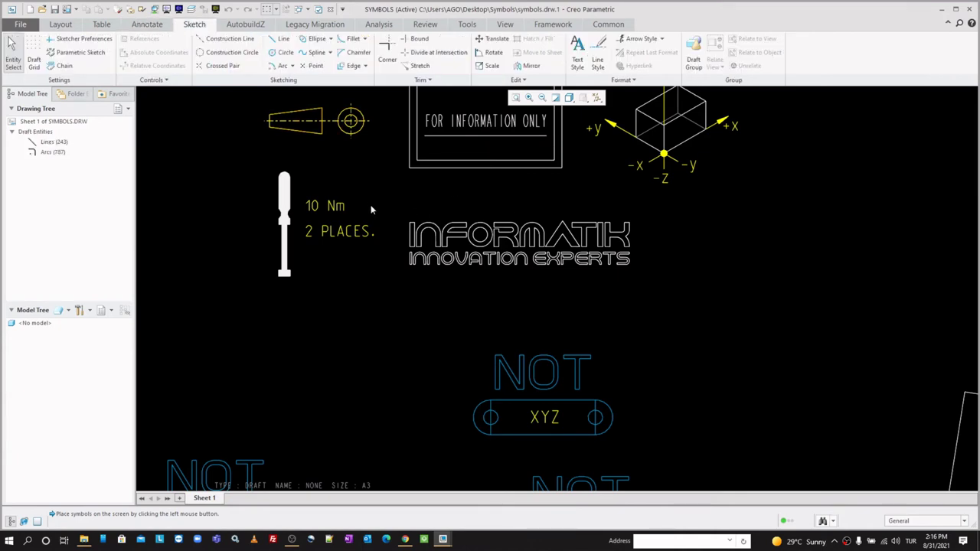
pyautogui.moveTo(369, 204); pyautogui.dragTo(684, 288)
pyautogui.click(515, 202)
pyautogui.scroll(1, 517, 239)
pyautogui.scroll(2, 517, 239)
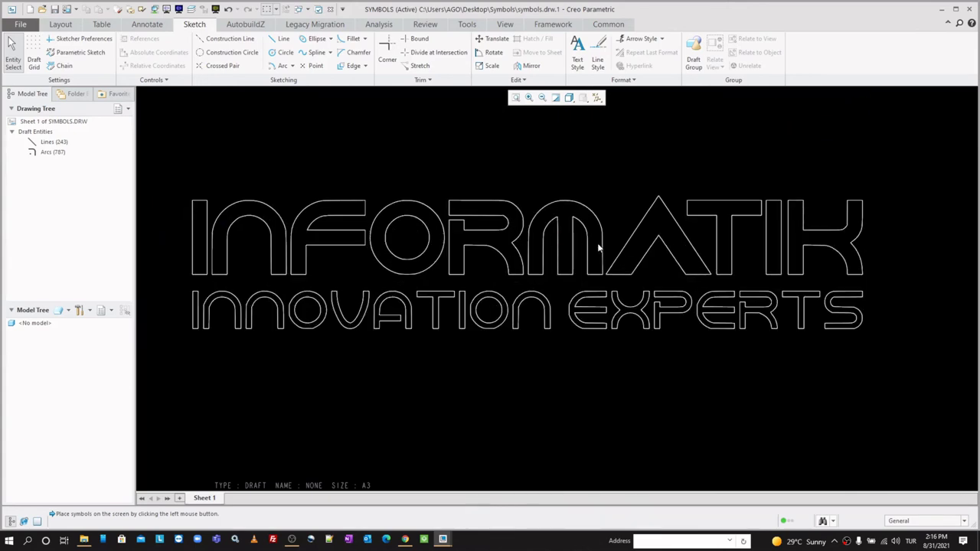
pyautogui.scroll(-1, 587, 245)
pyautogui.scroll(-3, 564, 255)
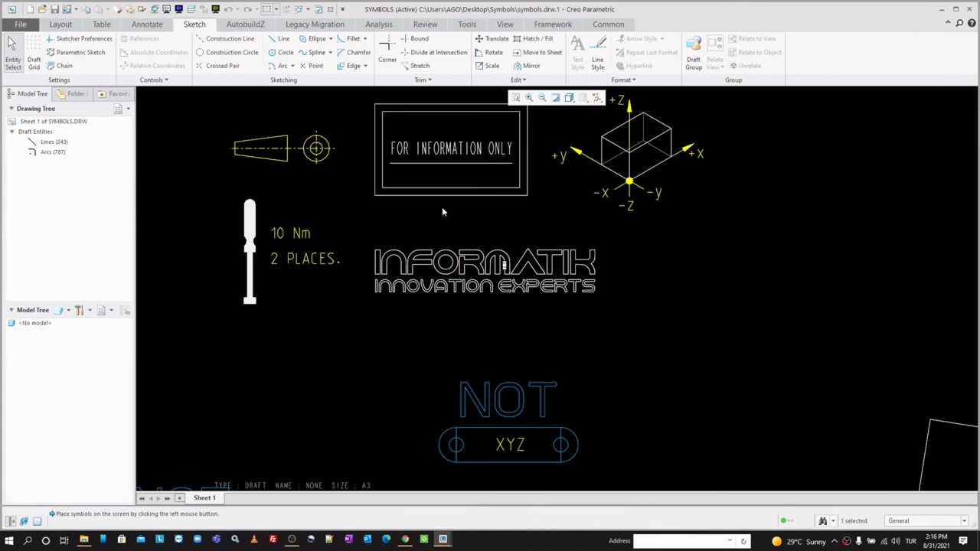
pyautogui.click(146, 24)
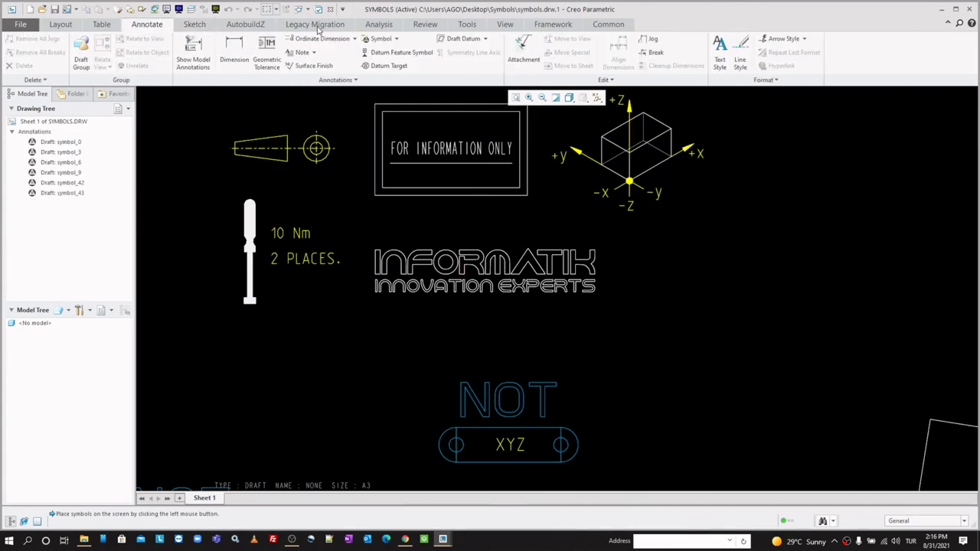
pyautogui.click(396, 38)
# Start a new gallery symbol named INFORMATIK_LOGO.
pyautogui.click(403, 73)
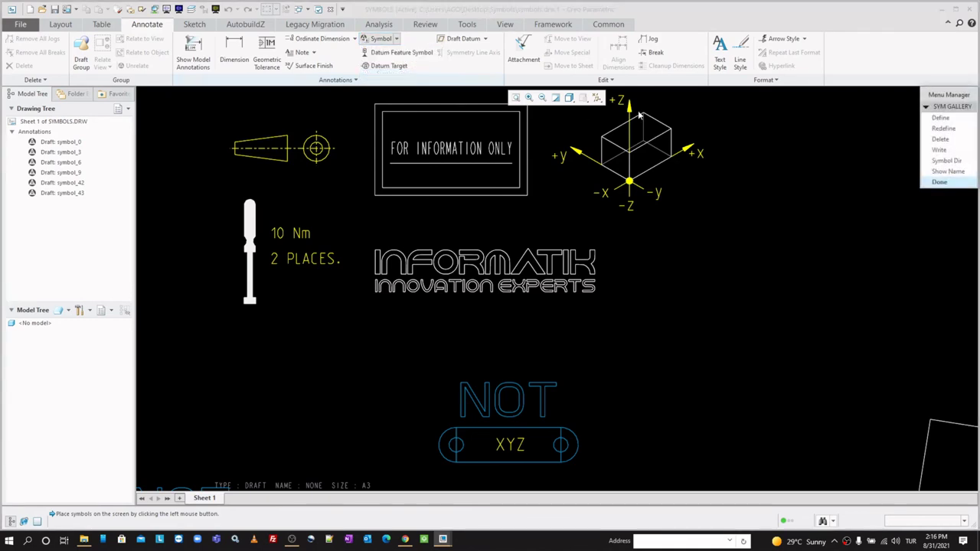
pyautogui.click(939, 118)
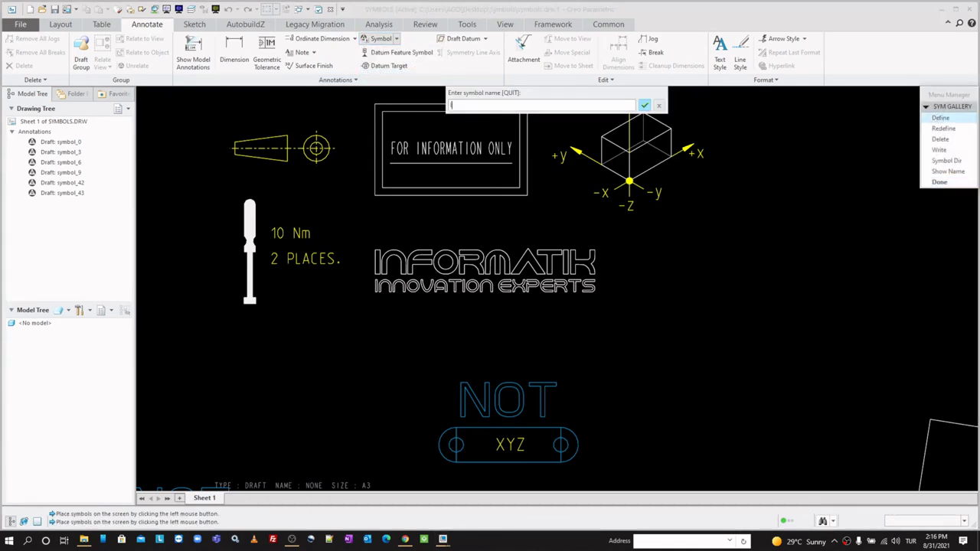
pyautogui.write('INFORMATIK_L')
pyautogui.write('OGO')
pyautogui.press('BackSpace')
pyautogui.press('BackSpace')
pyautogui.press('BackSpace')
pyautogui.press('BackSpace')
pyautogui.press('BackSpace')
pyautogui.press('BackSpace')
pyautogui.press('capslock')
pyautogui.write('informatik')
pyautogui.press('Return')
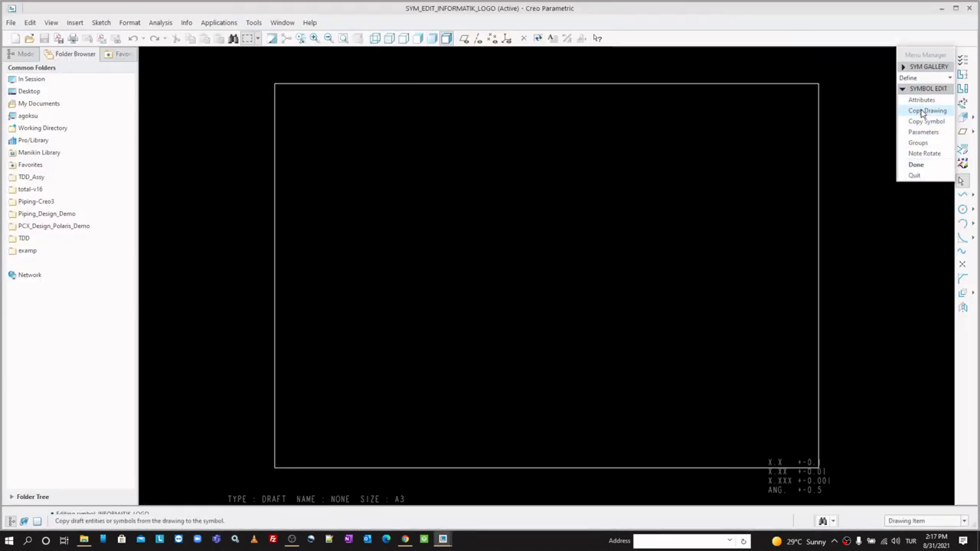
# Copy the INFORMATIK logo into it with free placement and variable height in drawing units.
pyautogui.click(924, 111)
pyautogui.moveTo(354, 237); pyautogui.dragTo(641, 310)
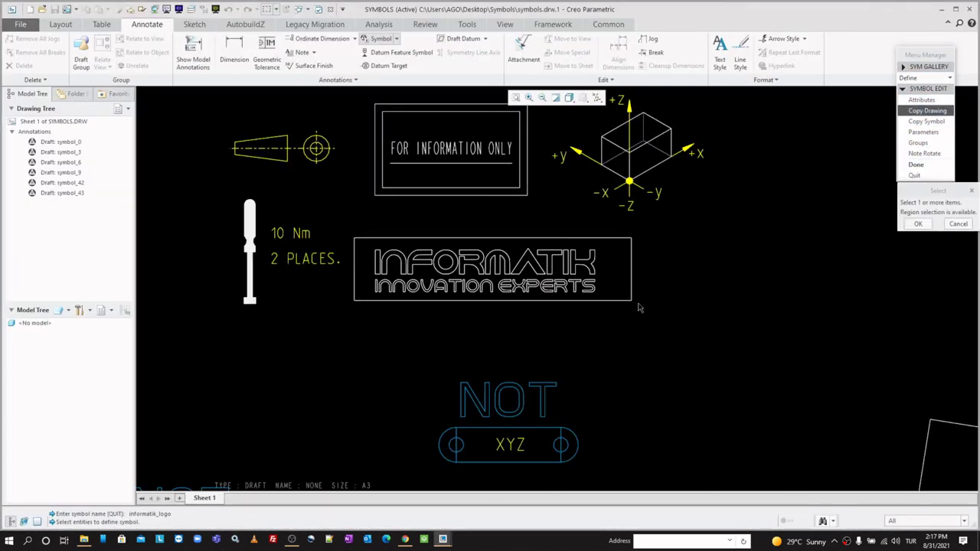
pyautogui.middleClick(645, 270)
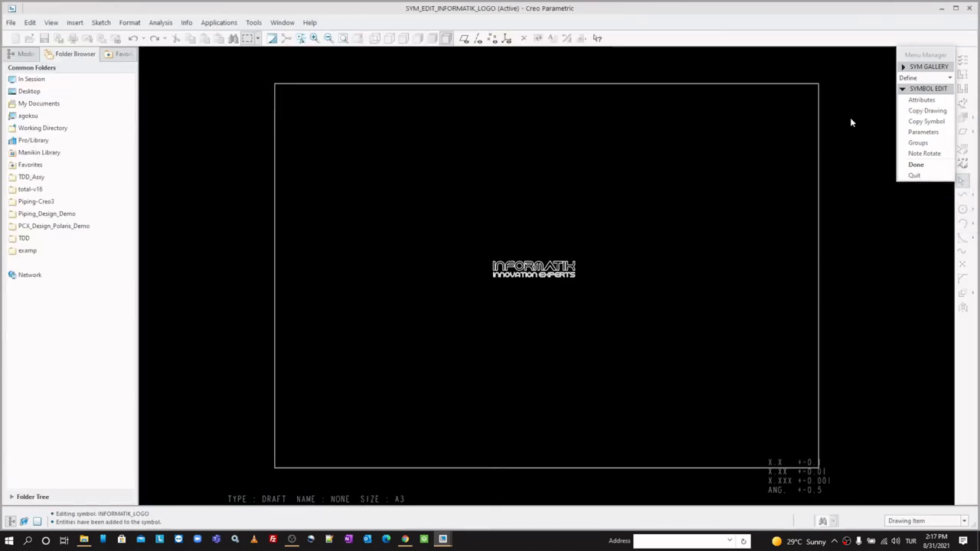
pyautogui.click(915, 100)
pyautogui.click(610, 88)
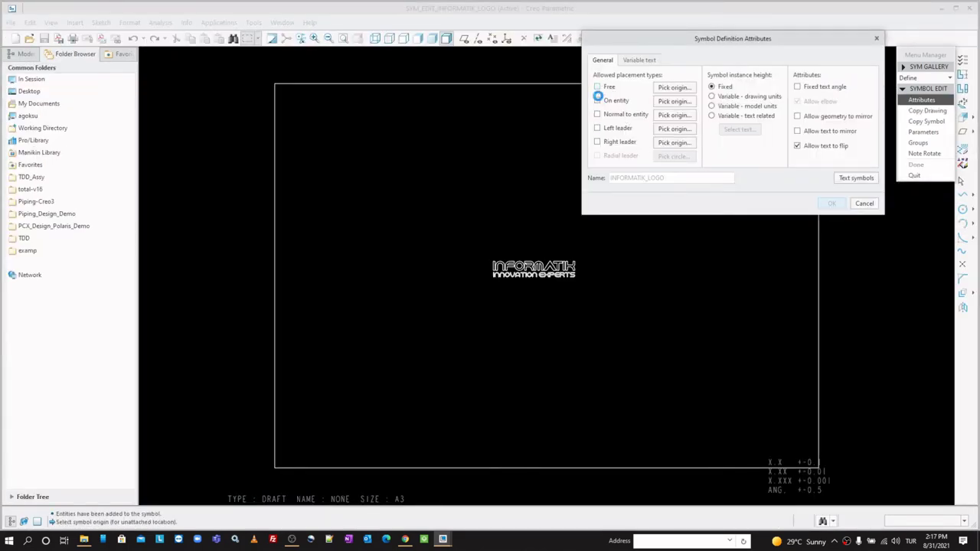
pyautogui.scroll(5, 535, 270)
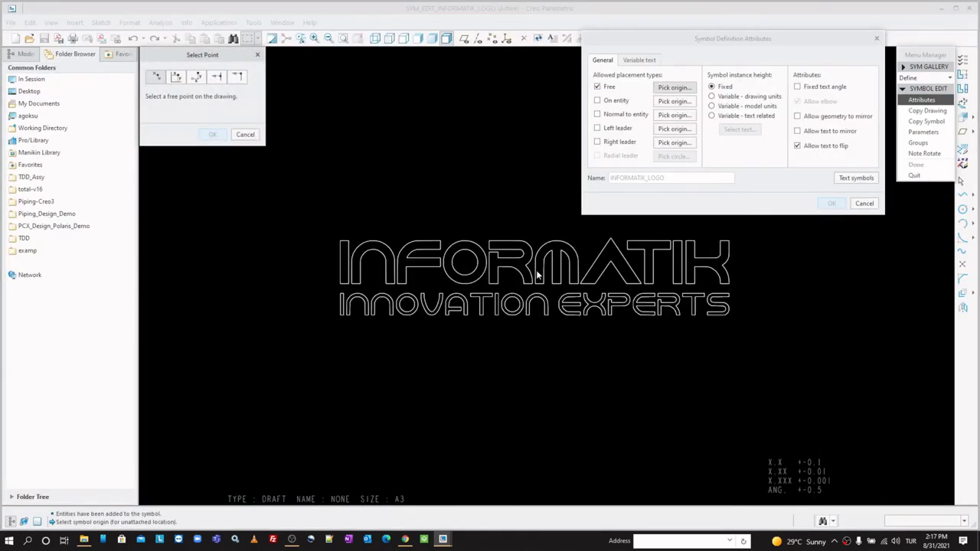
pyautogui.click(537, 270)
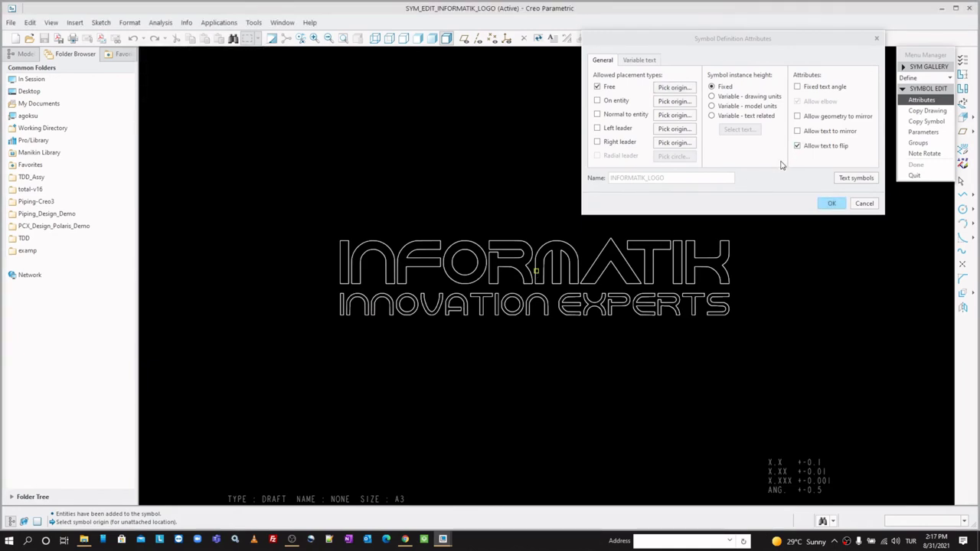
pyautogui.click(711, 96)
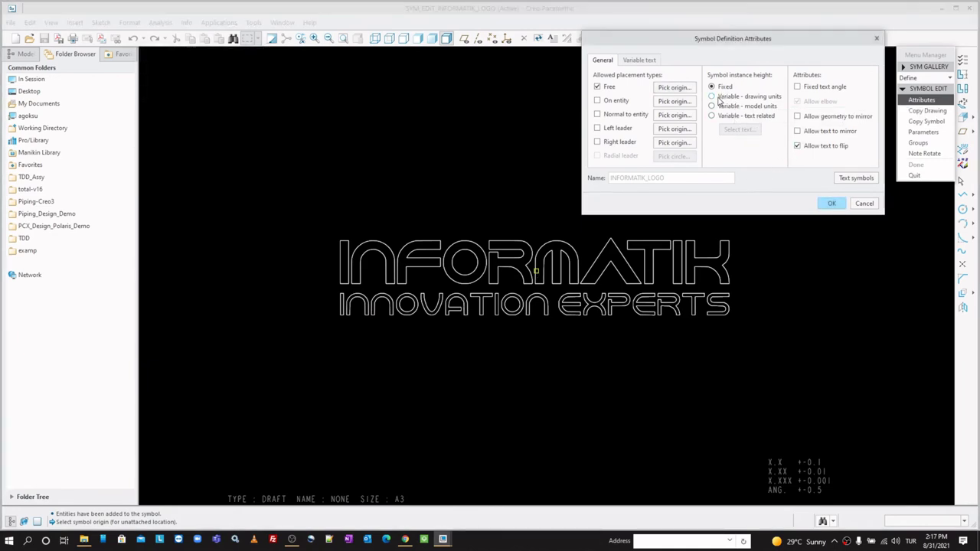
pyautogui.click(831, 204)
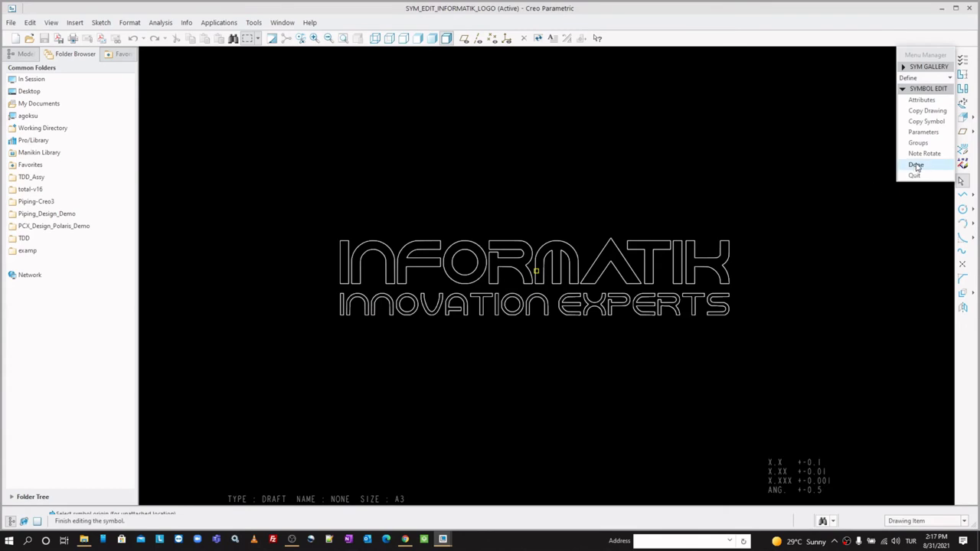
pyautogui.click(916, 165)
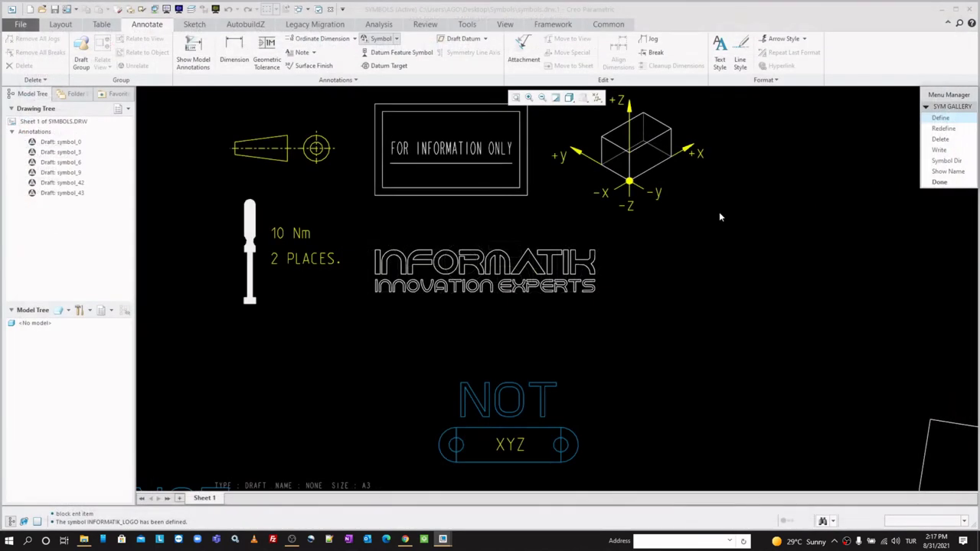
# Insert INFORMATIK_LOGO as a custom symbol at two spots on the left of the sheet.
pyautogui.click(940, 182)
pyautogui.click(396, 38)
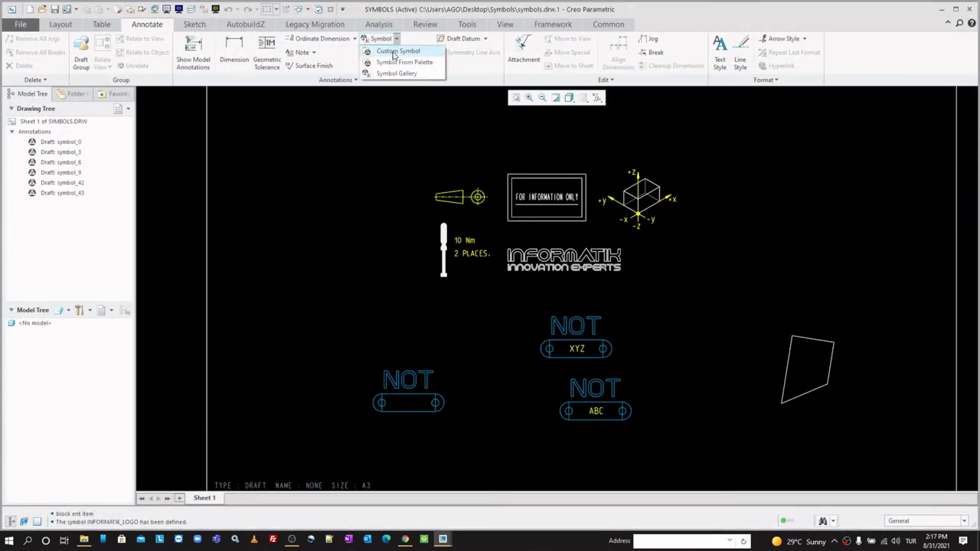
pyautogui.click(398, 52)
pyautogui.click(773, 143)
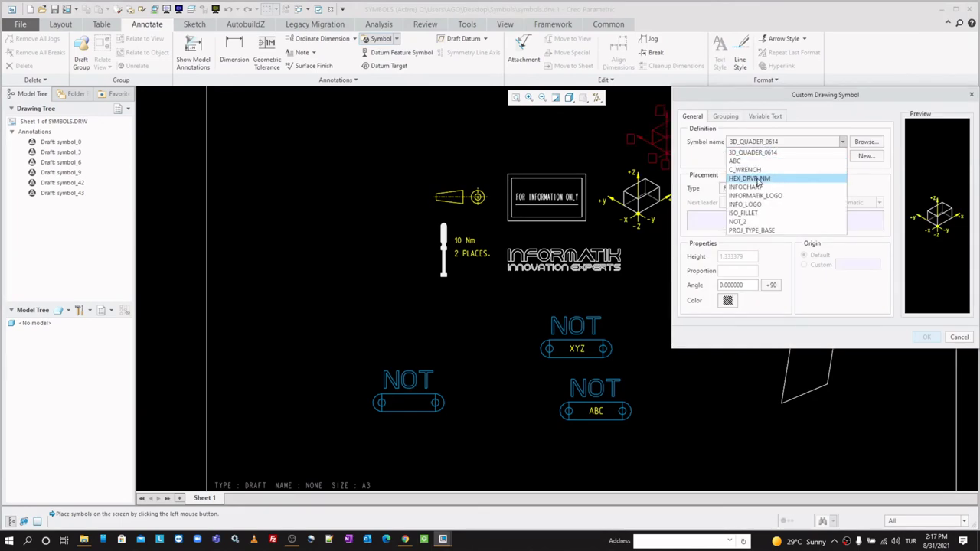
pyautogui.click(767, 197)
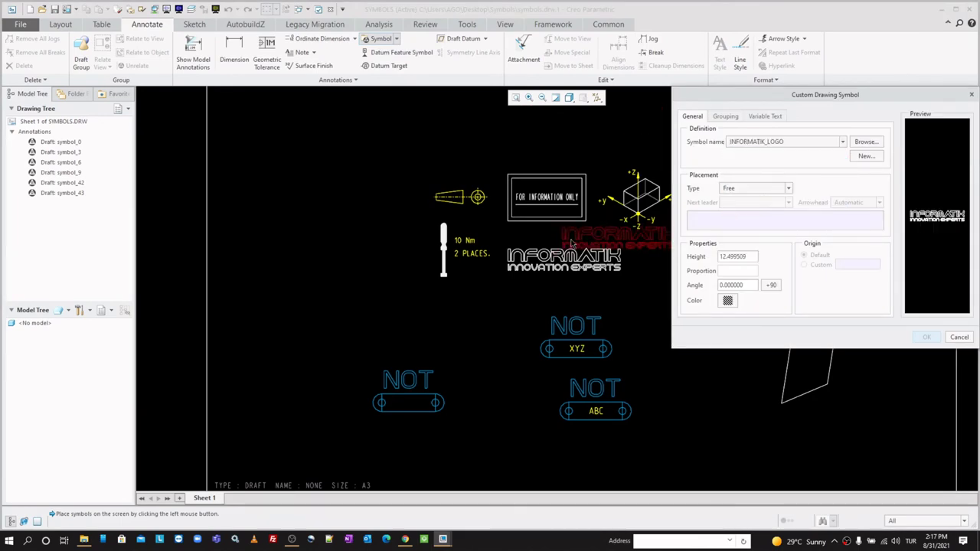
pyautogui.click(328, 180)
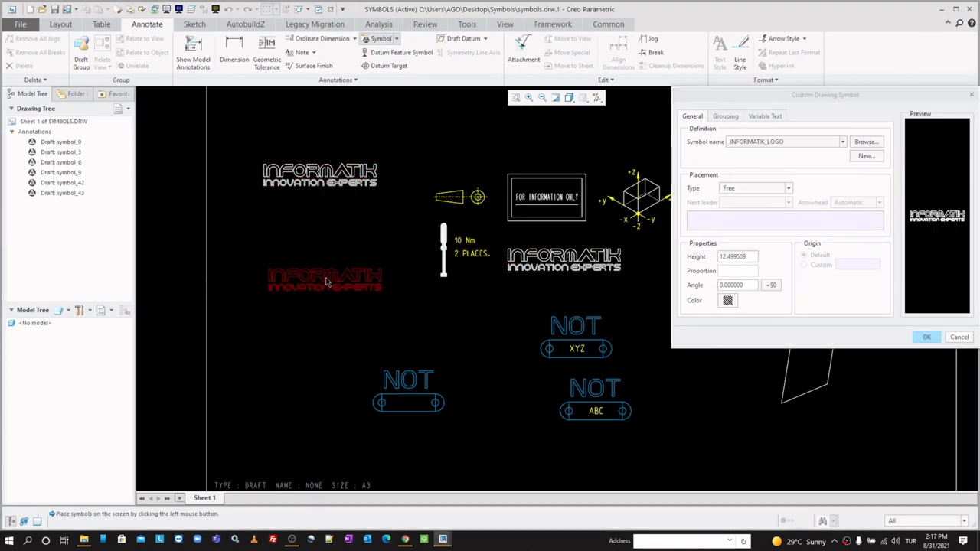
pyautogui.click(316, 284)
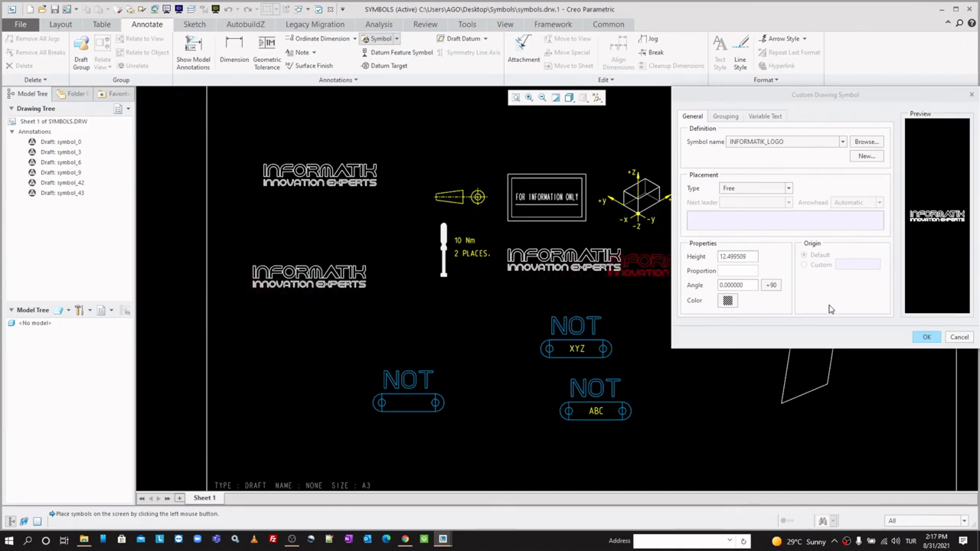
pyautogui.middleClick(791, 274)
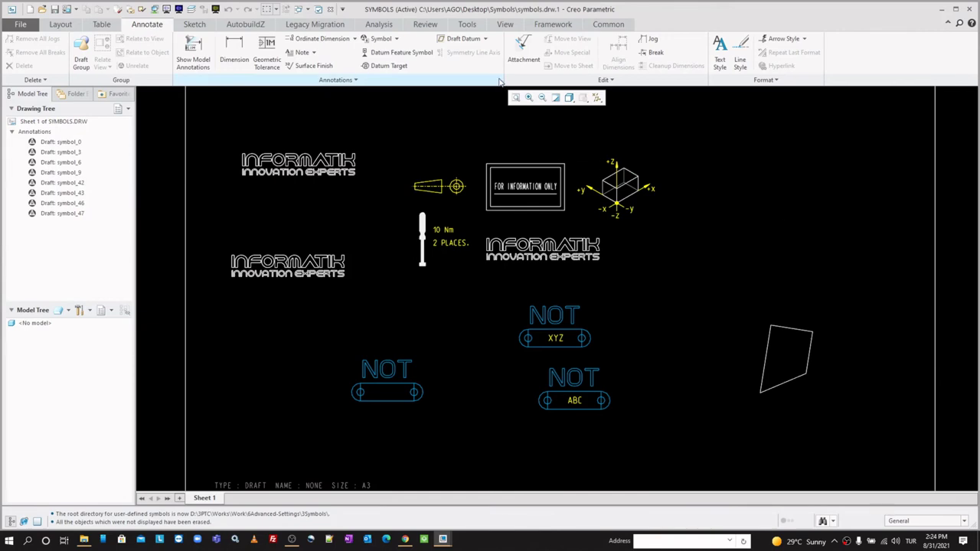
pyautogui.click(397, 40)
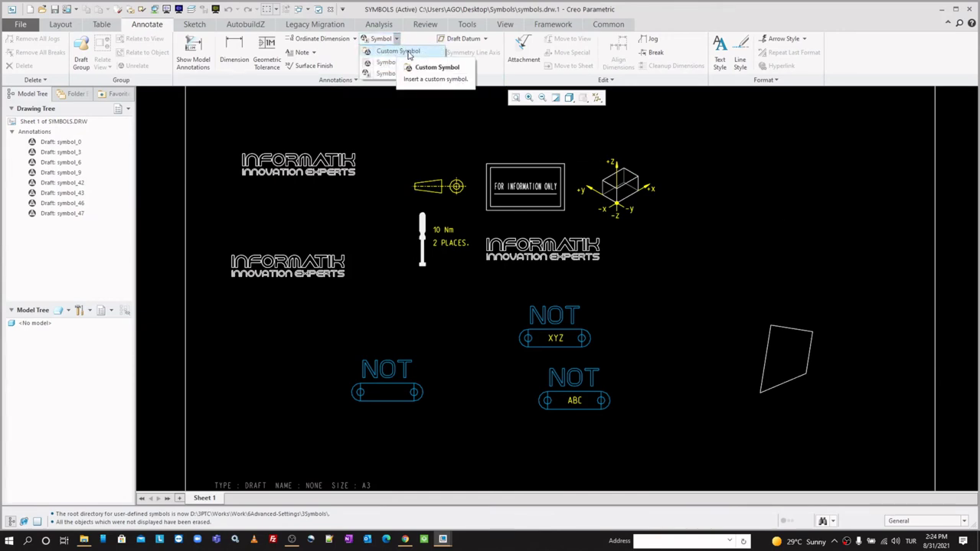
pyautogui.click(408, 52)
pyautogui.click(860, 141)
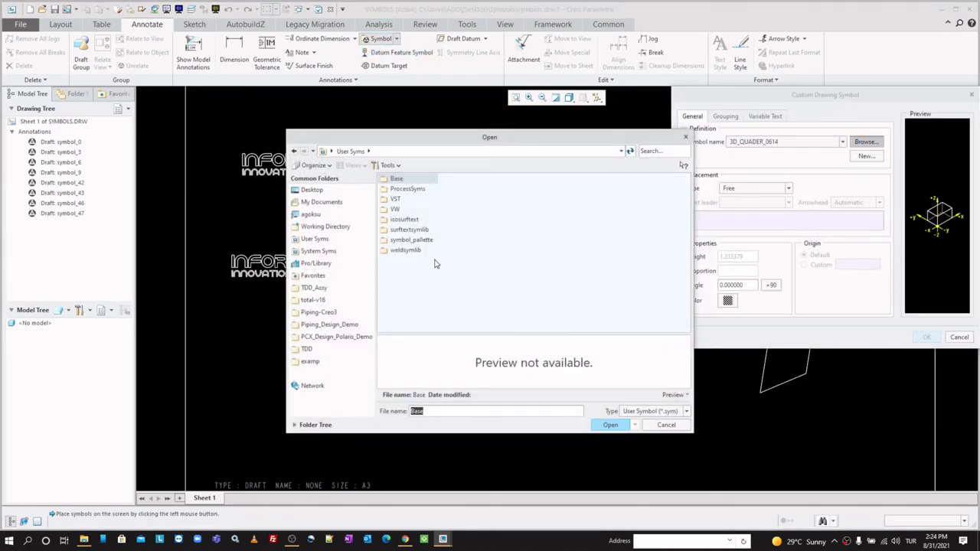
pyautogui.click(665, 425)
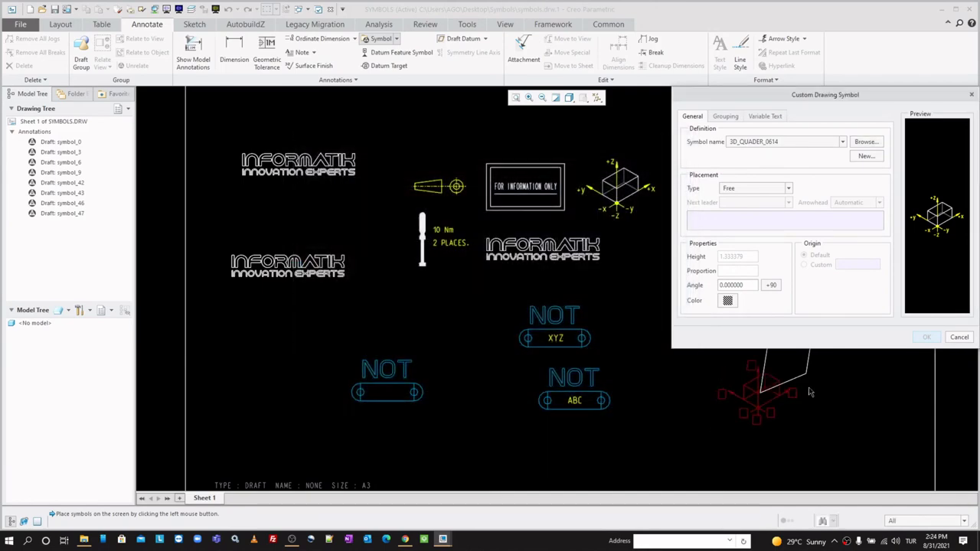
pyautogui.click(959, 338)
pyautogui.click(397, 39)
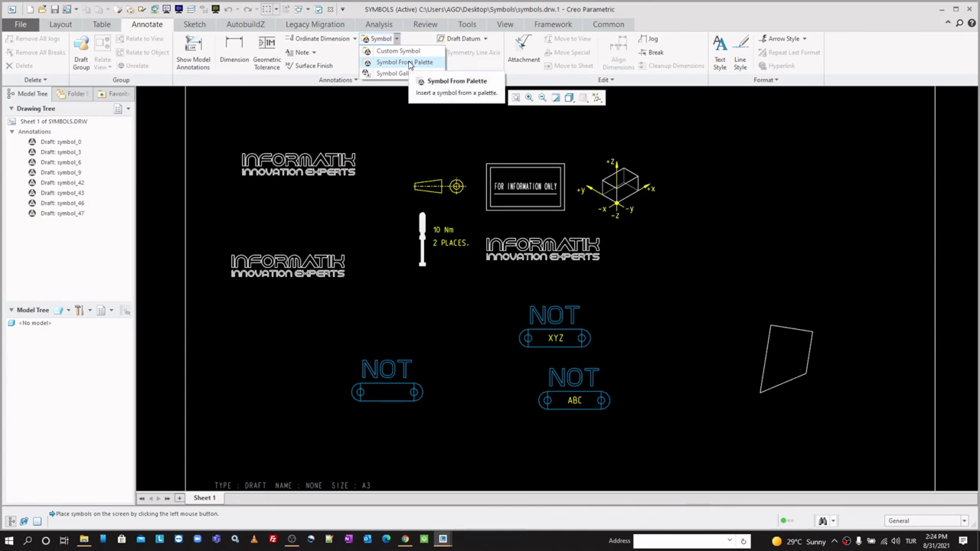
pyautogui.click(408, 62)
pyautogui.scroll(3, 753, 198)
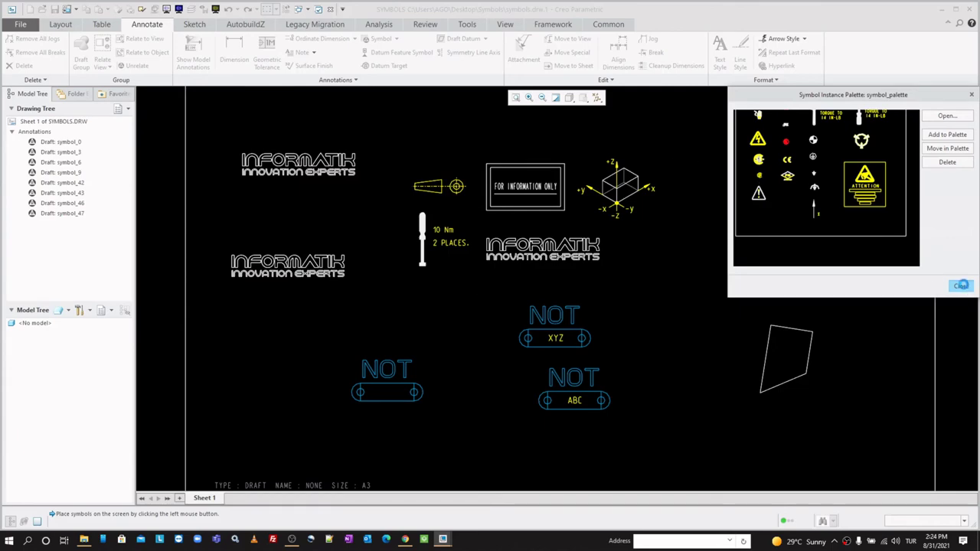
pyautogui.click(962, 286)
pyautogui.scroll(-3, 525, 293)
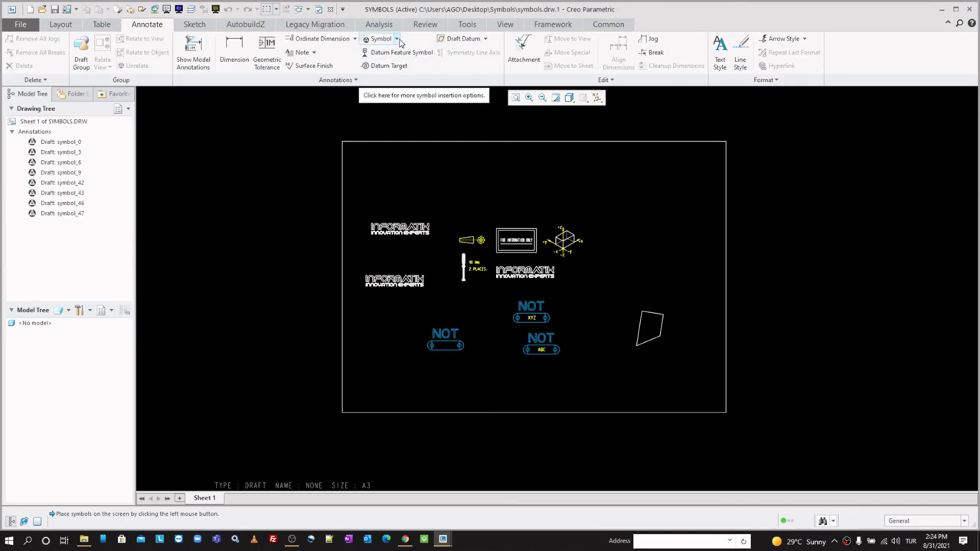
# Via Symbol Dir, create Desktop folder symbol_ders and set it as the symbol root.
pyautogui.click(397, 39)
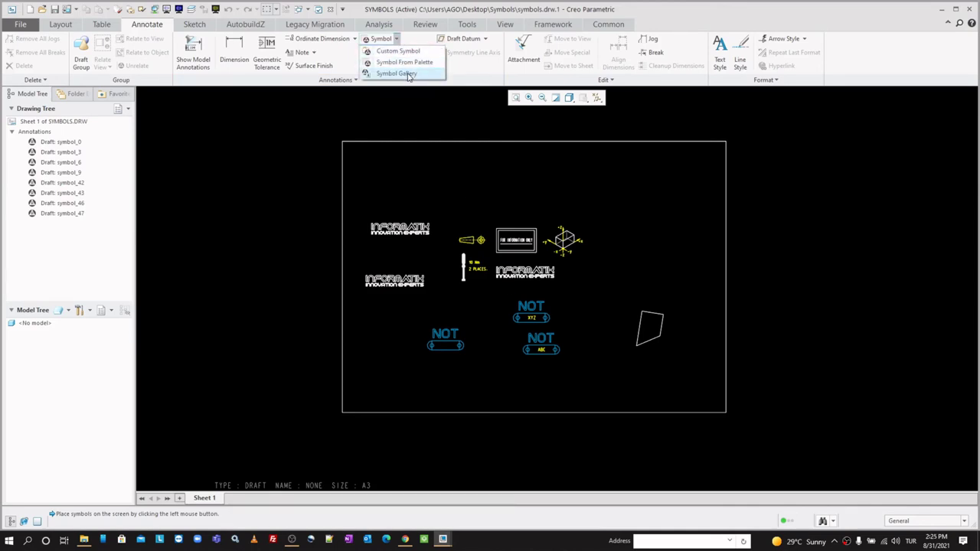
pyautogui.click(408, 74)
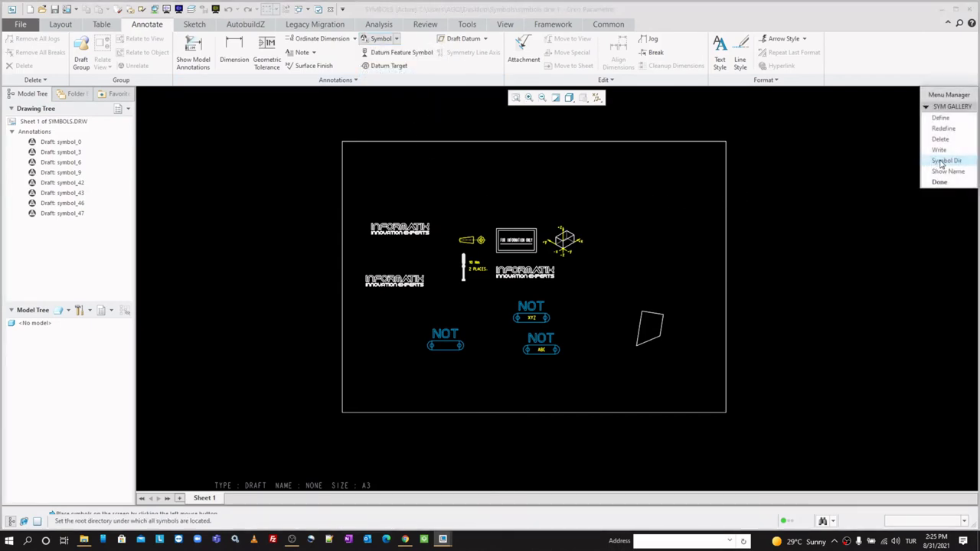
pyautogui.click(942, 164)
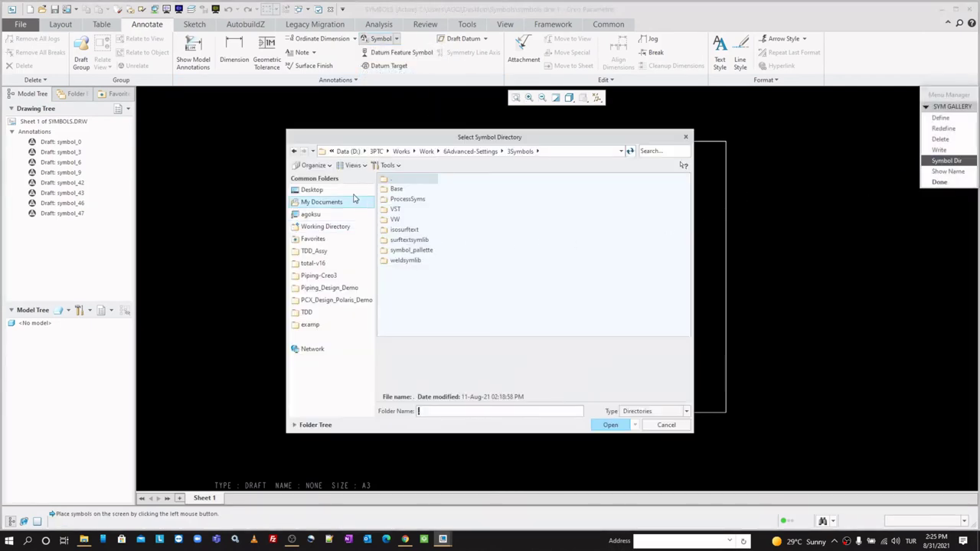
pyautogui.rightClick(502, 259)
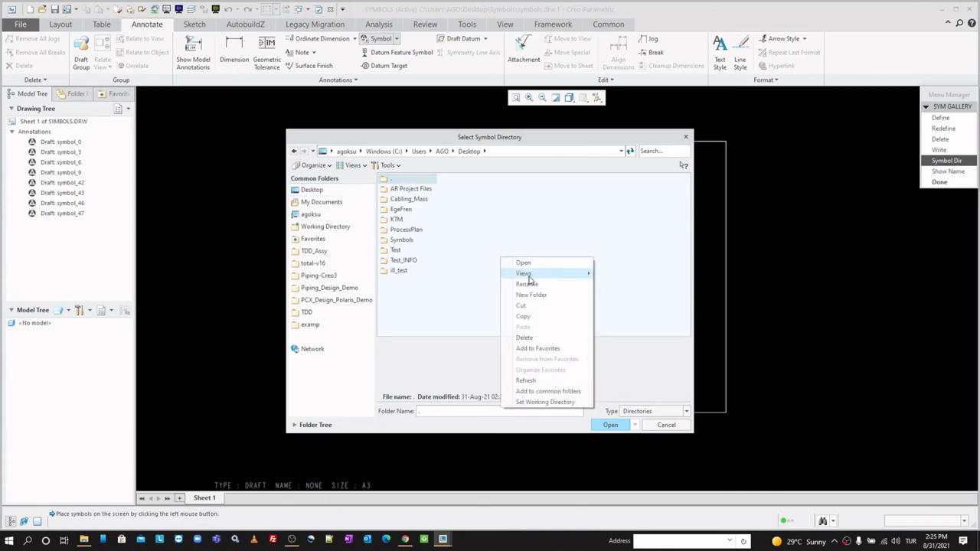
pyautogui.click(544, 298)
pyautogui.write('symbol_ders')
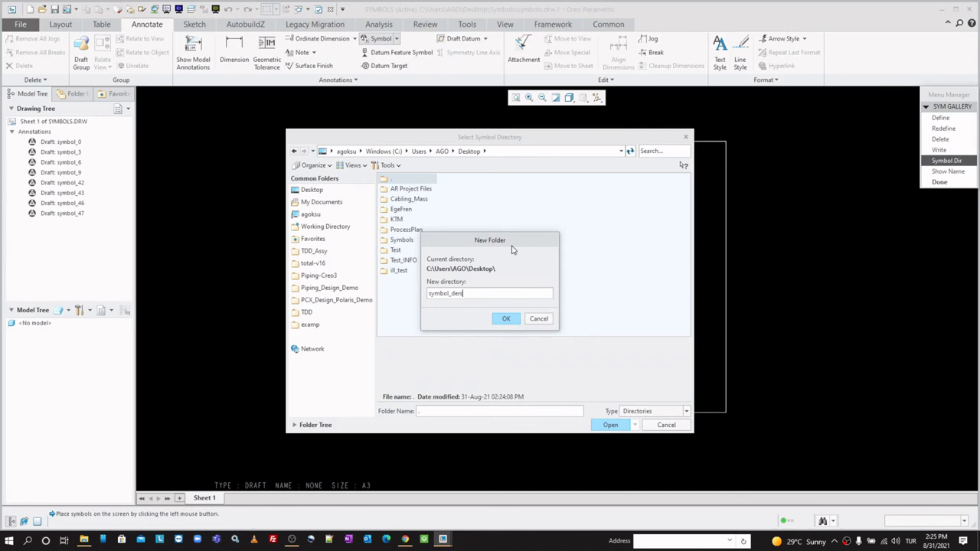
pyautogui.press('Return')
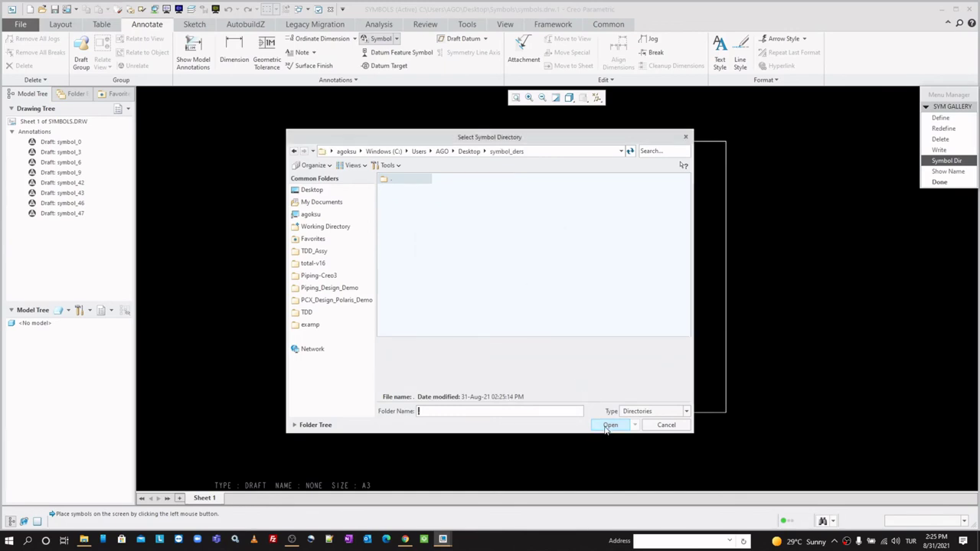
pyautogui.click(604, 425)
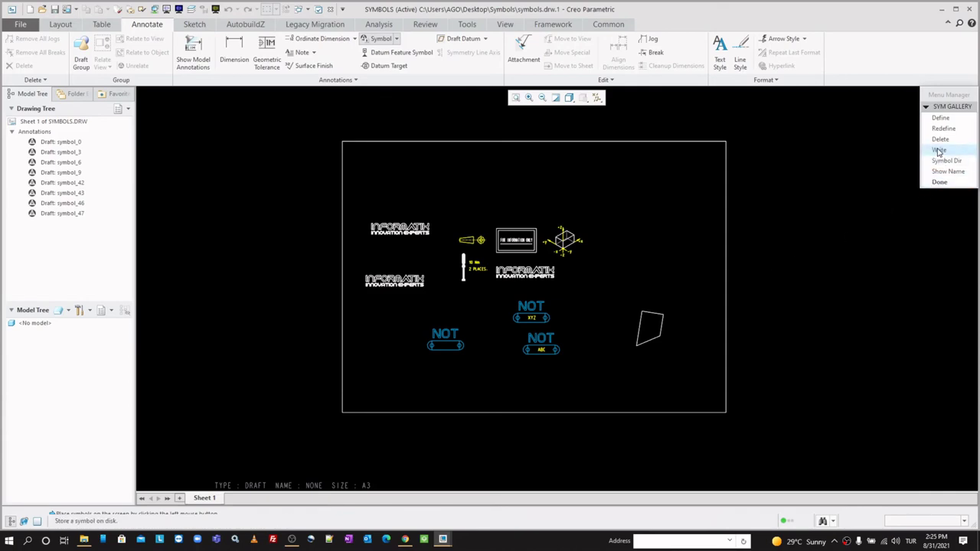
# Write the NOT symbol showing XYZ to a .sym file in symbol_ders, then close the gallery.
pyautogui.click(938, 151)
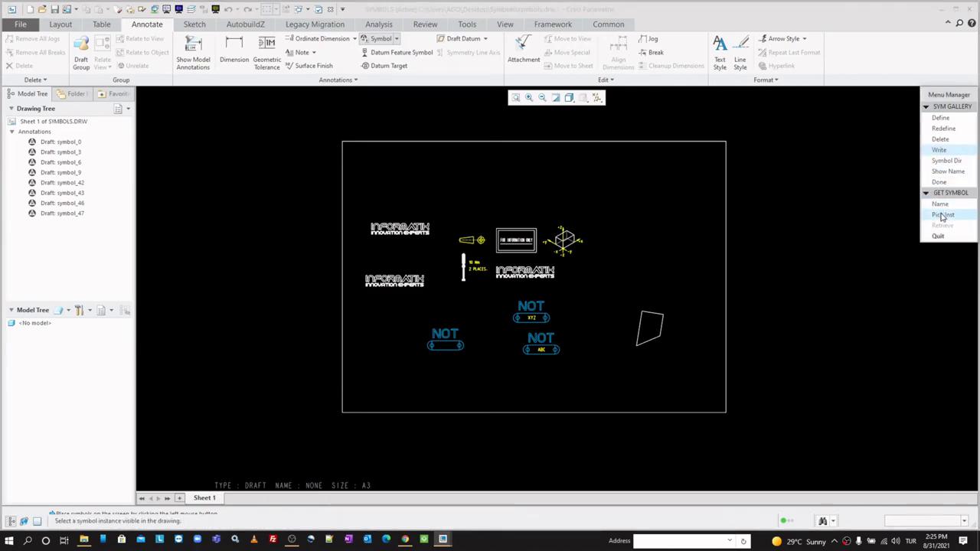
pyautogui.click(941, 205)
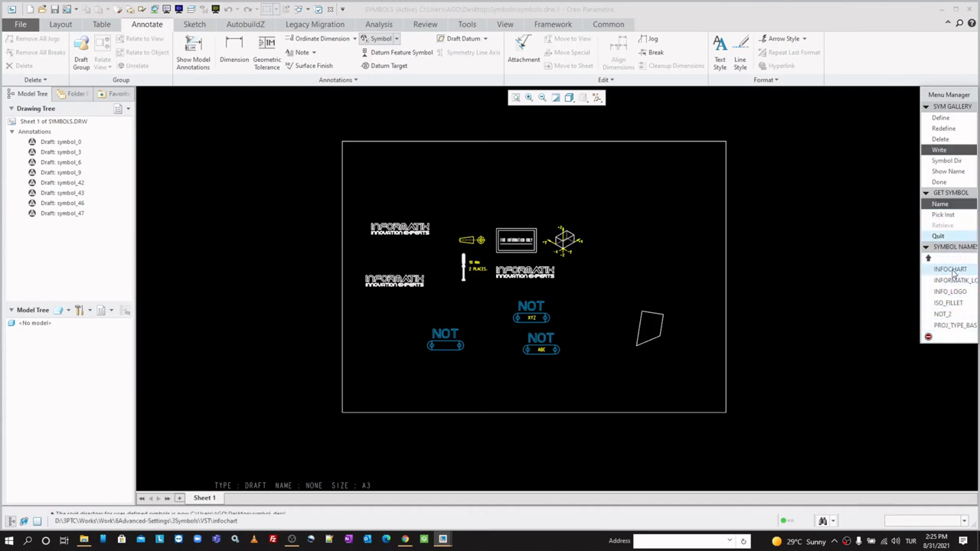
pyautogui.click(943, 215)
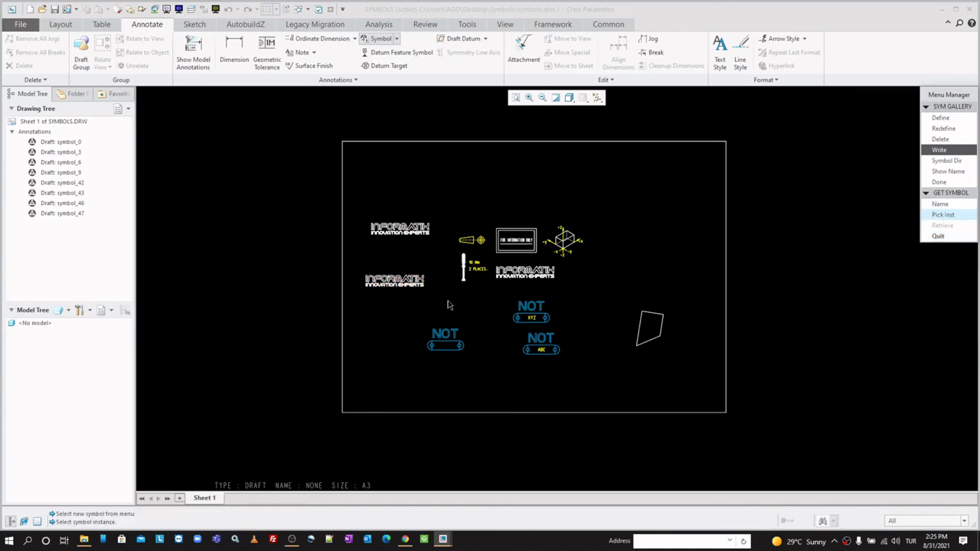
pyautogui.scroll(-1, 496, 347)
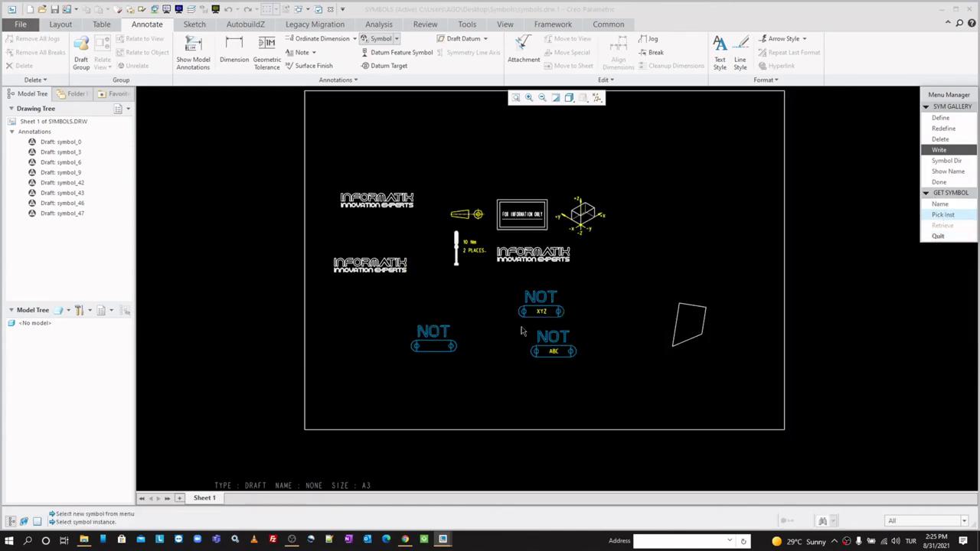
pyautogui.click(551, 298)
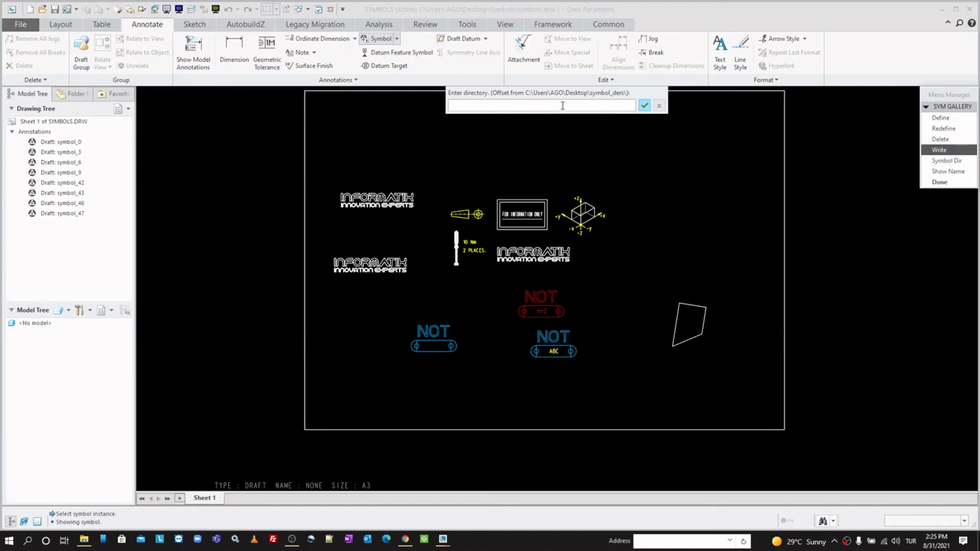
pyautogui.click(645, 105)
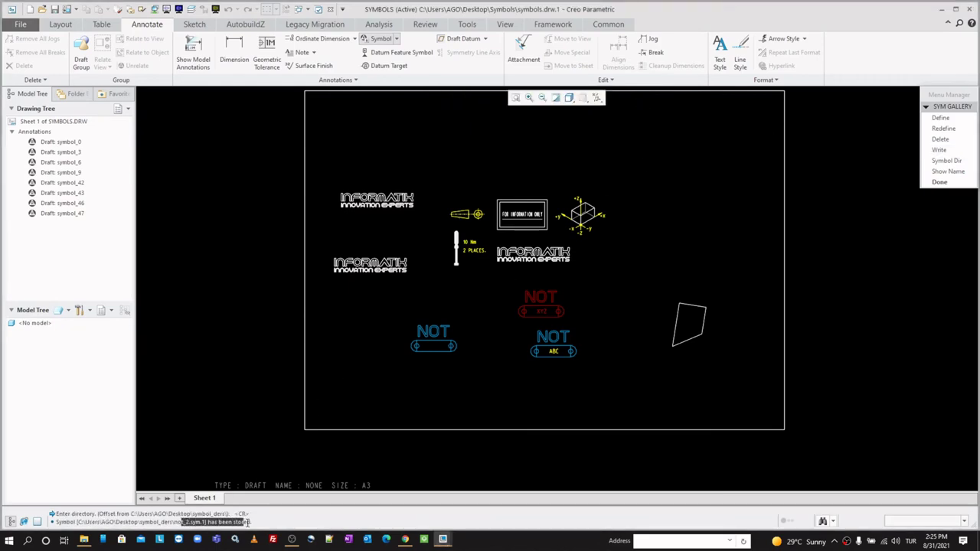
pyautogui.moveTo(183, 523); pyautogui.dragTo(253, 522)
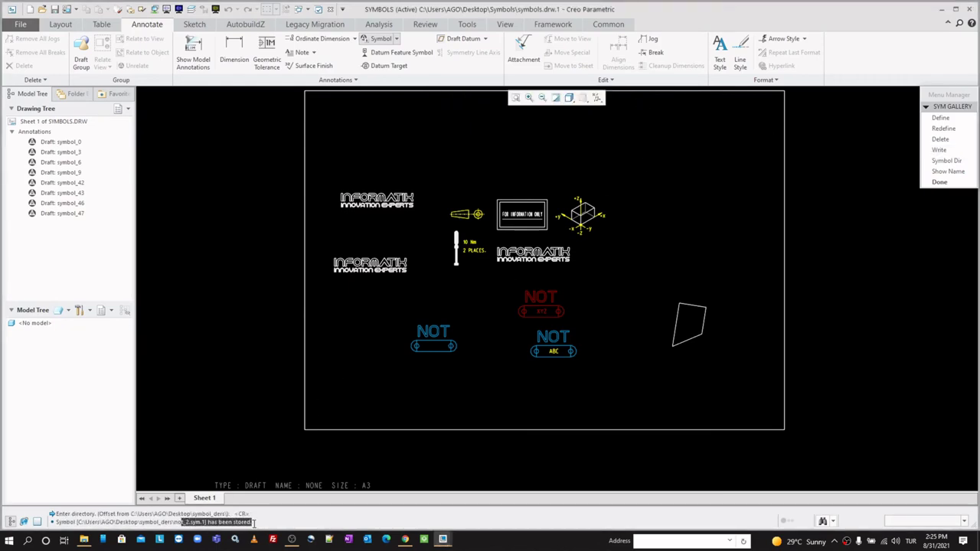
pyautogui.click(939, 183)
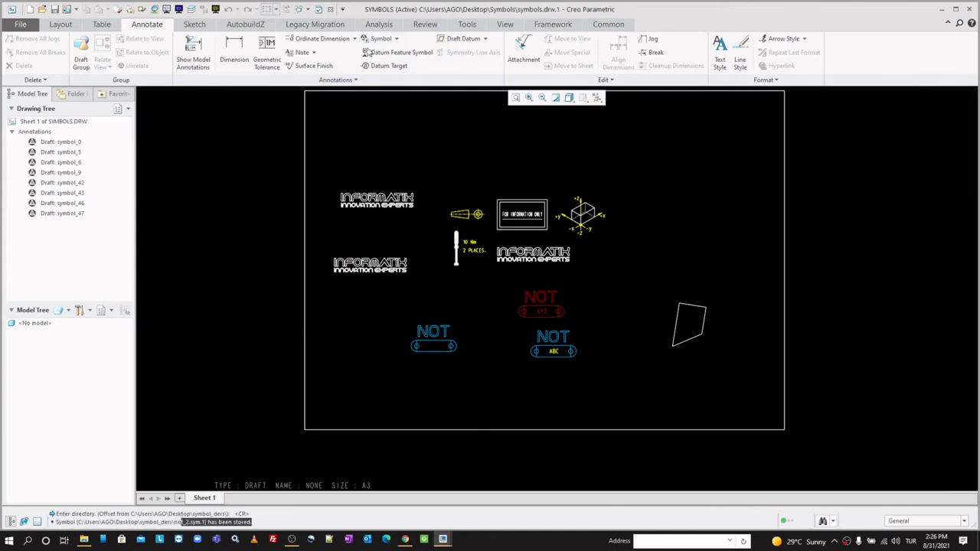
pyautogui.click(381, 38)
pyautogui.click(380, 49)
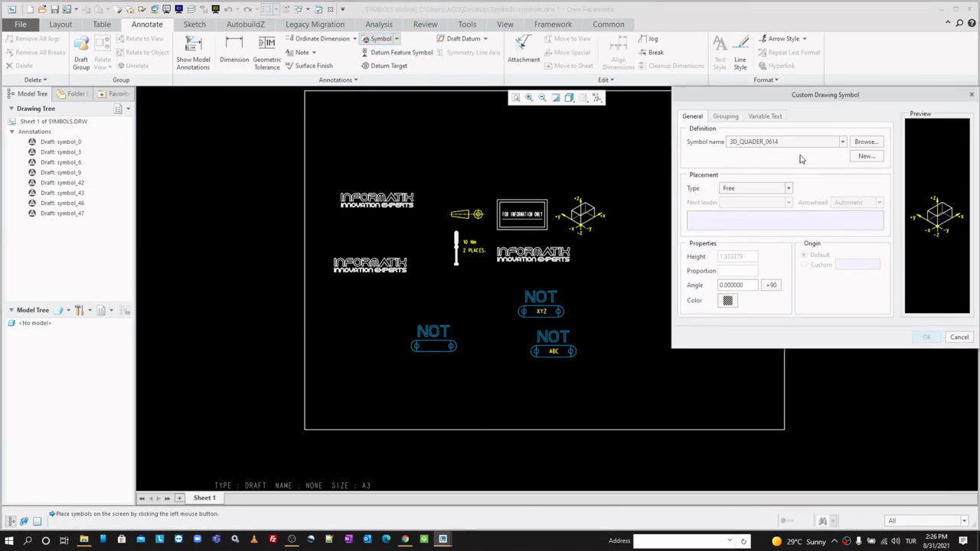
pyautogui.click(866, 143)
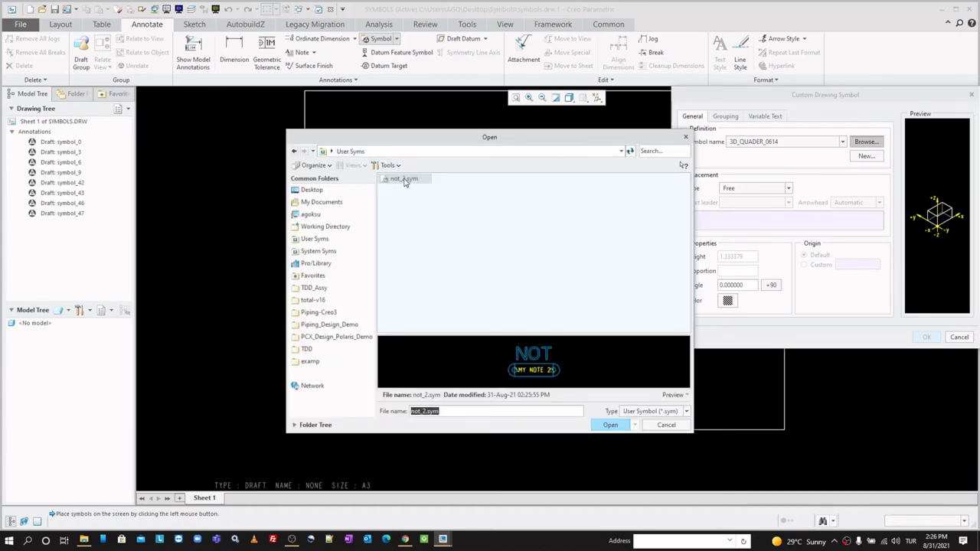
pyautogui.click(339, 191)
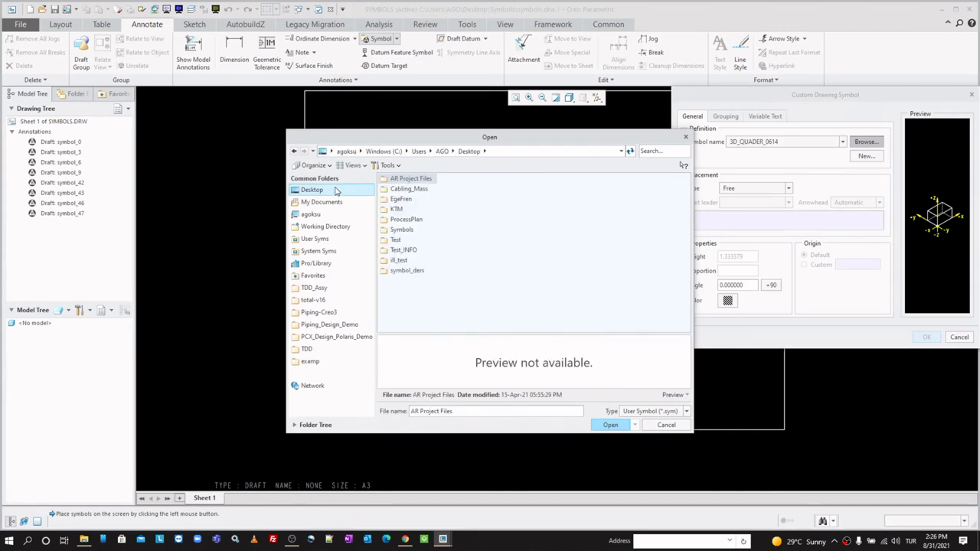
pyautogui.doubleClick(408, 271)
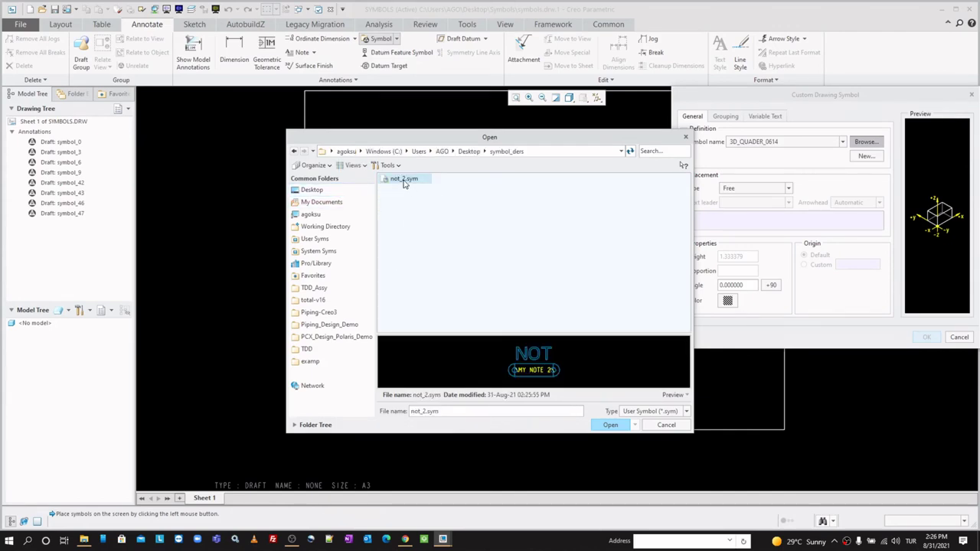
pyautogui.click(347, 239)
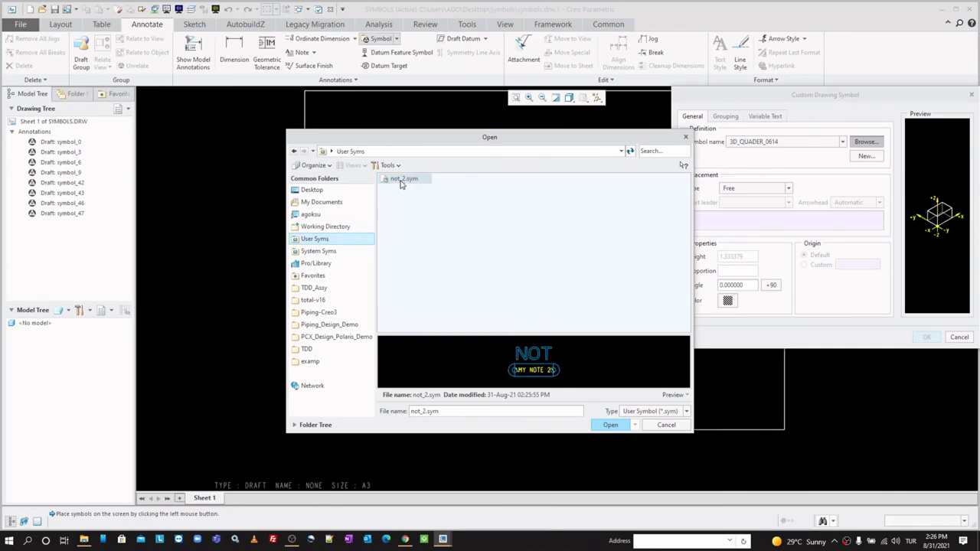
pyautogui.click(668, 426)
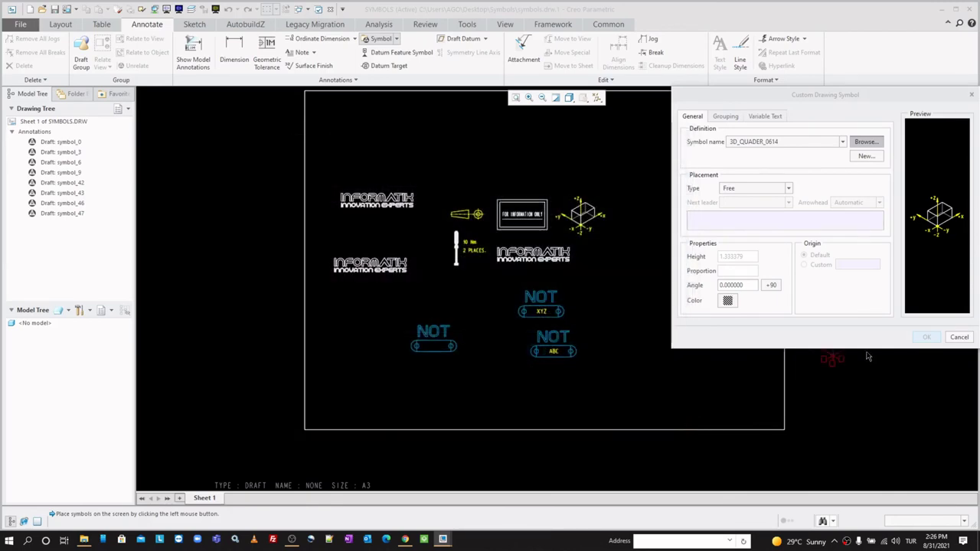
pyautogui.click(966, 340)
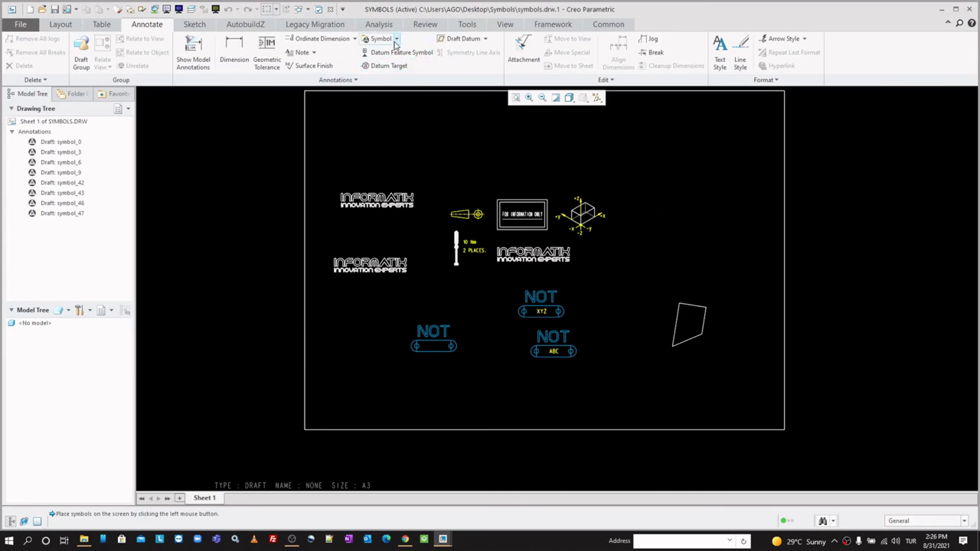
# Write the top-left INFORMATIK logo to informatik_logo.sym in the default symbol folder.
pyautogui.click(396, 39)
pyautogui.click(400, 69)
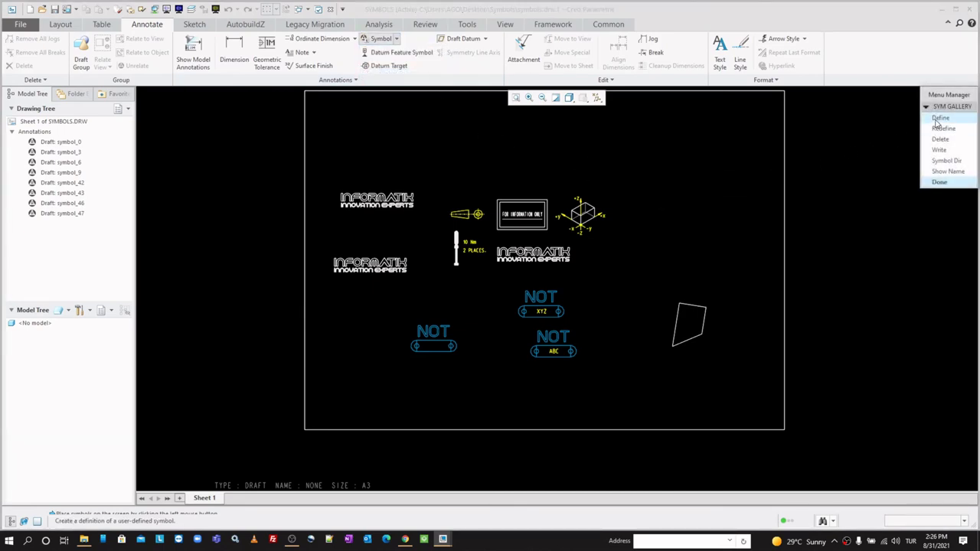
pyautogui.click(939, 150)
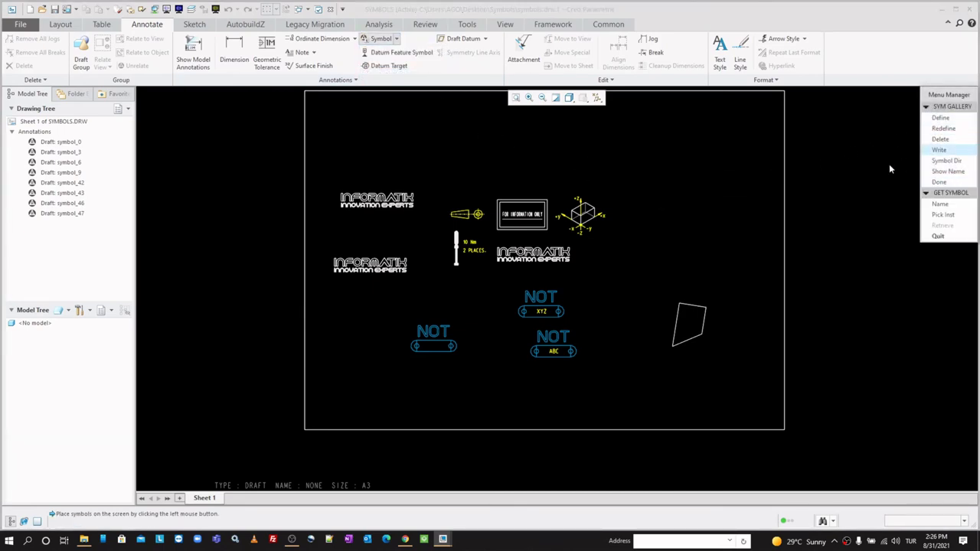
pyautogui.click(942, 214)
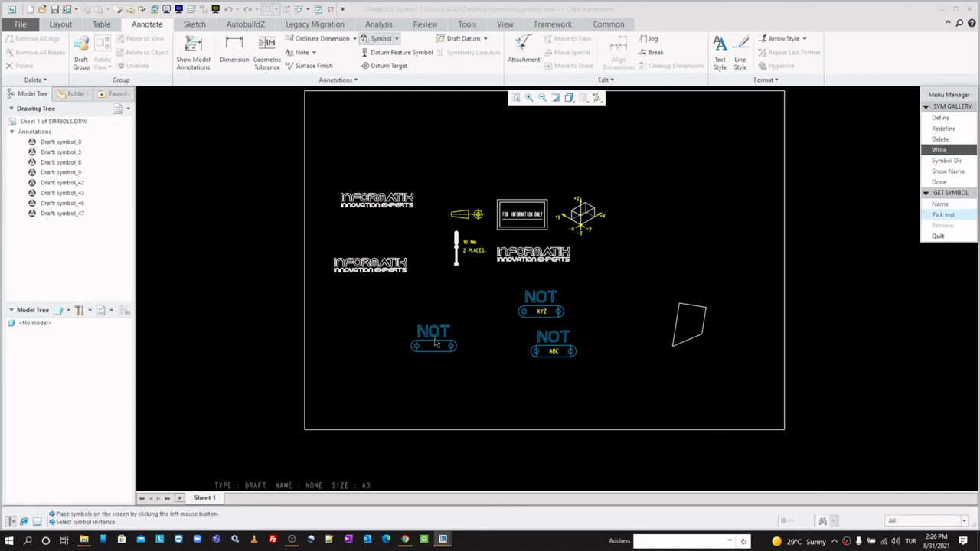
pyautogui.scroll(1, 461, 299)
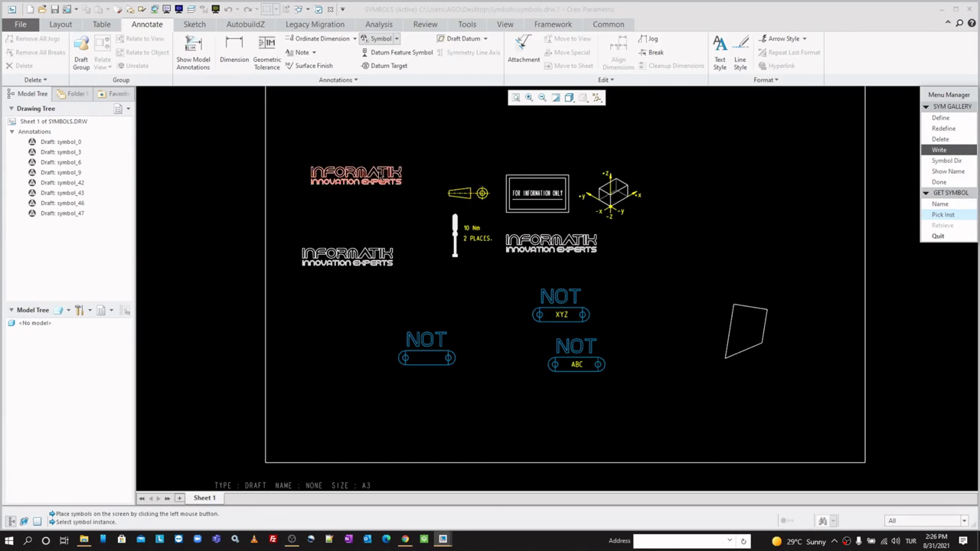
pyautogui.click(378, 175)
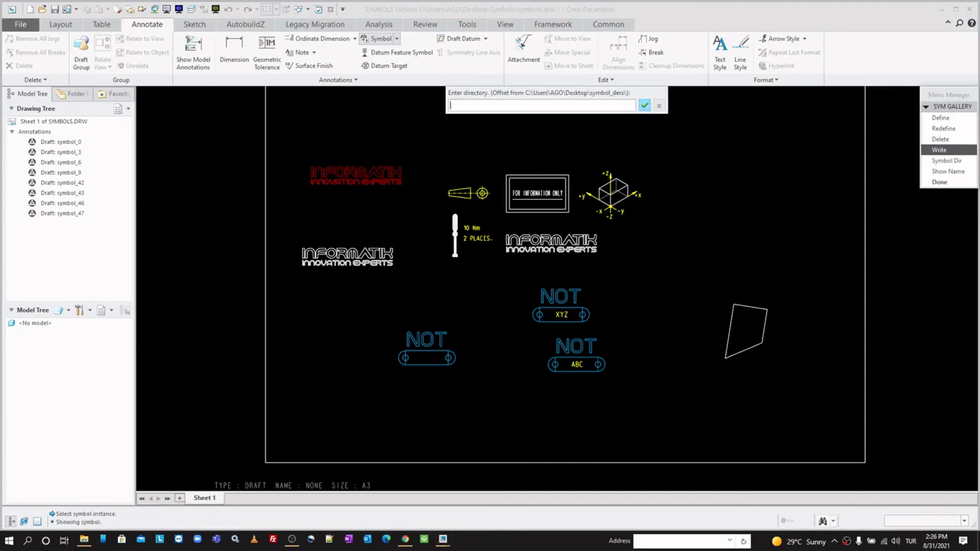
pyautogui.click(646, 106)
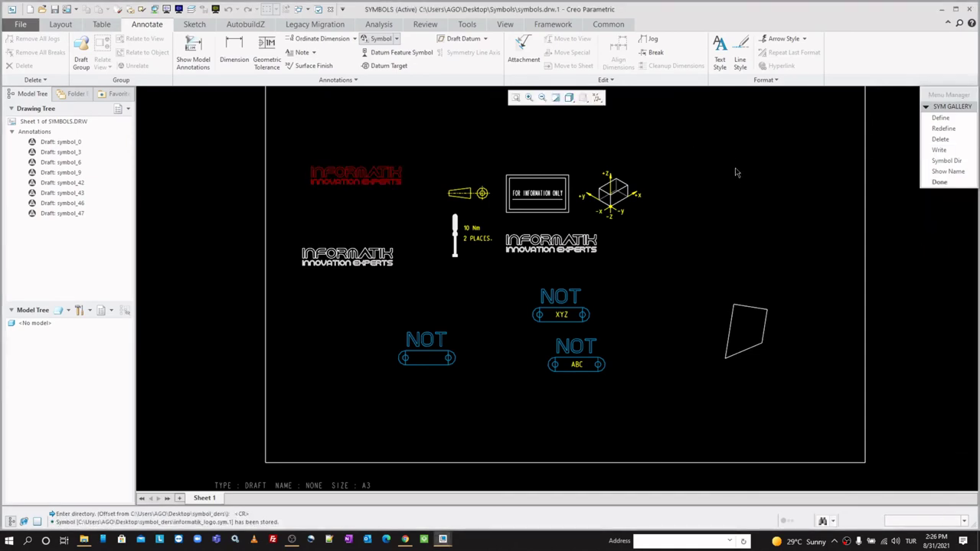
pyautogui.click(936, 183)
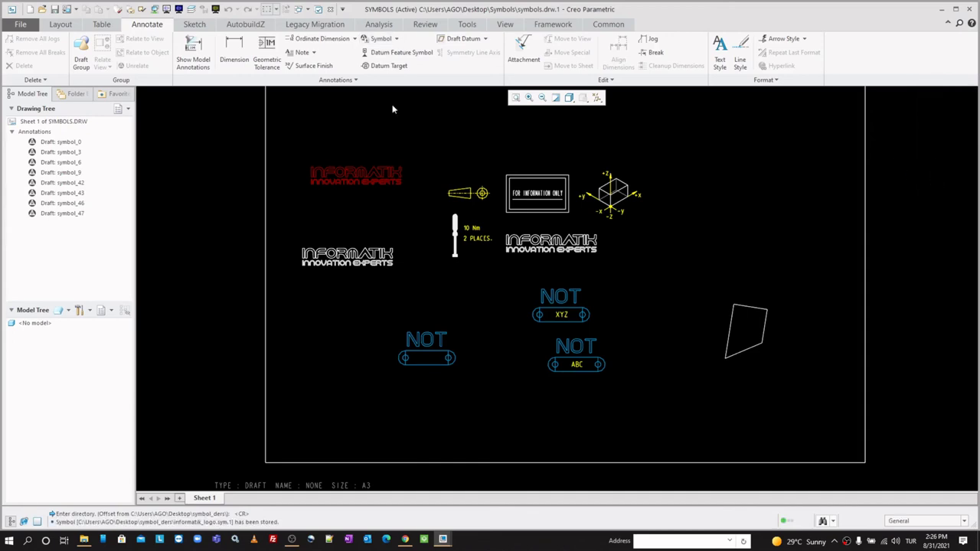
# Write the ABC symbol by name to abc.sym and close the symbol gallery.
pyautogui.click(396, 39)
pyautogui.click(411, 73)
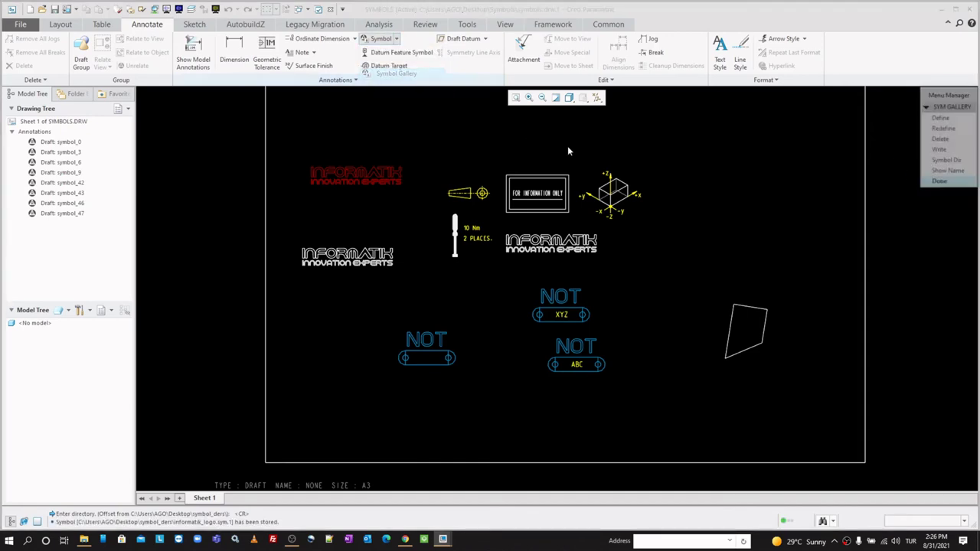
pyautogui.click(939, 150)
pyautogui.click(941, 203)
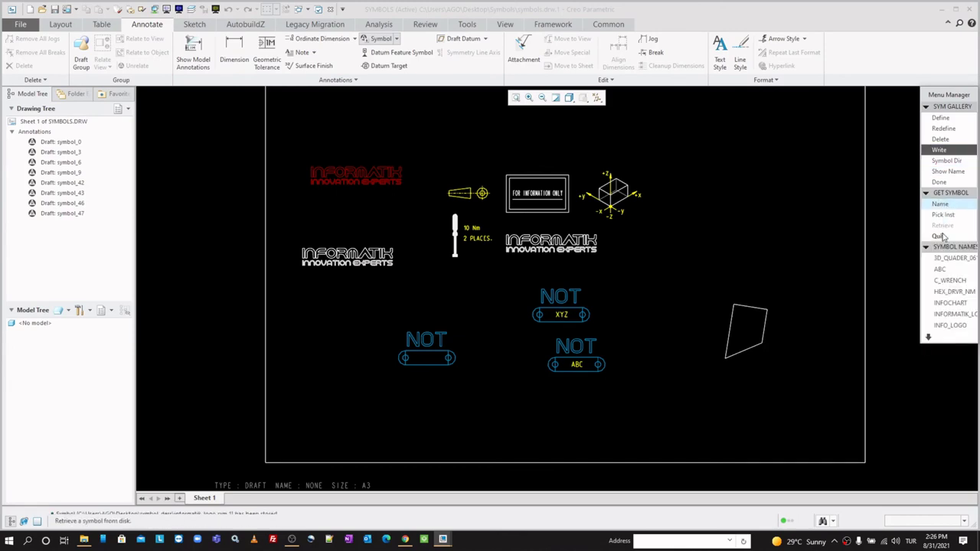
pyautogui.click(945, 273)
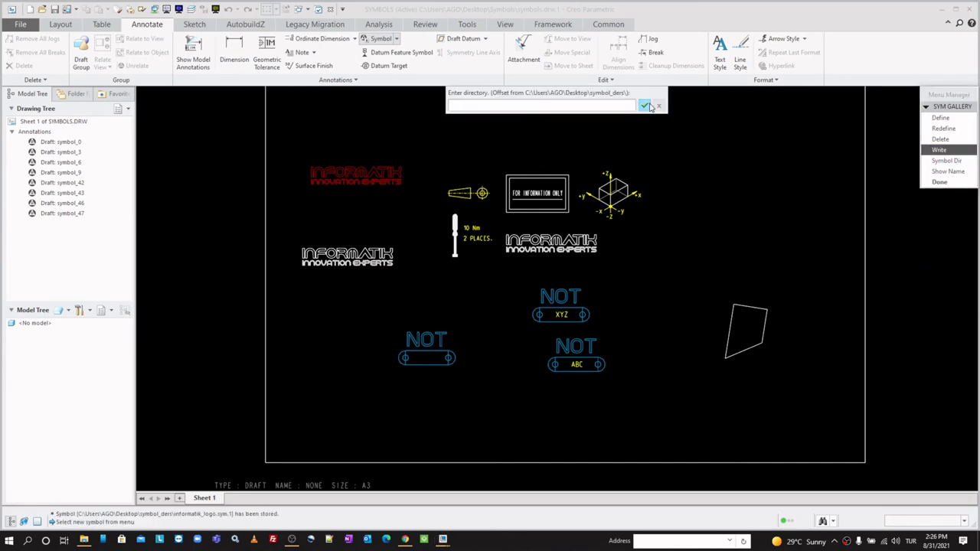
pyautogui.click(646, 107)
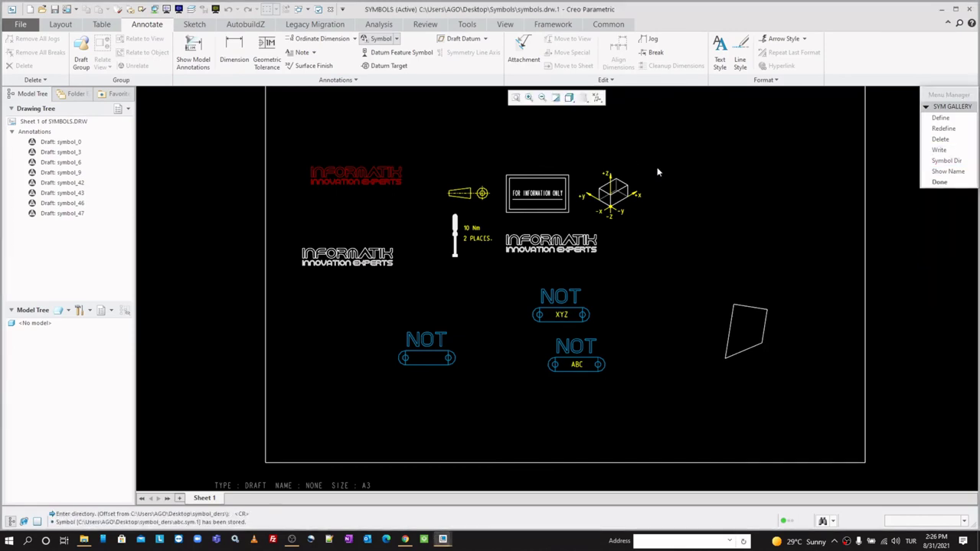
pyautogui.click(939, 182)
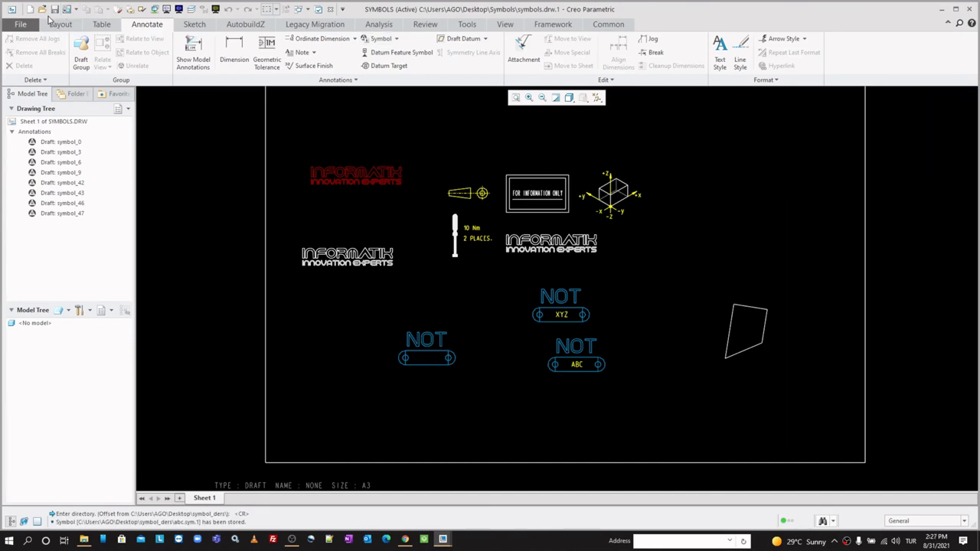
pyautogui.click(397, 39)
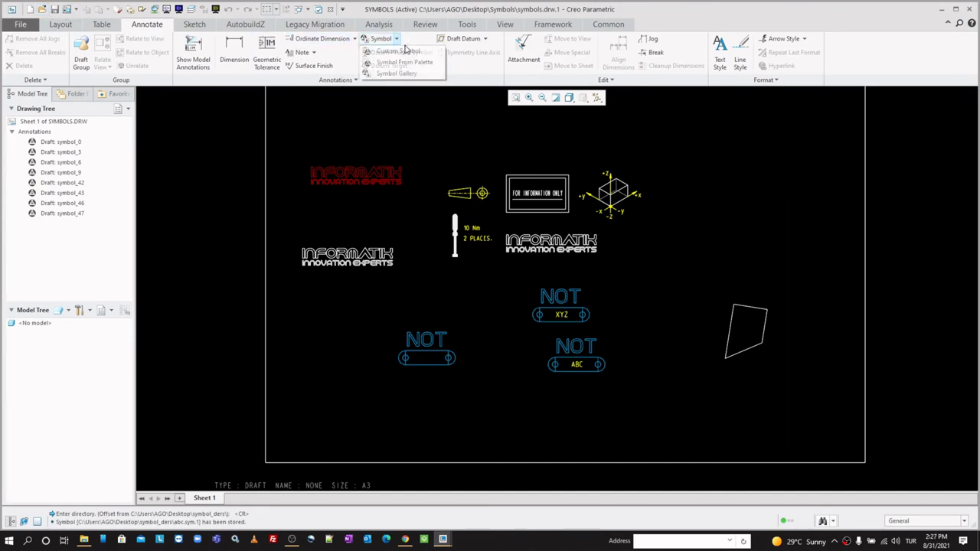
pyautogui.click(410, 51)
pyautogui.click(866, 141)
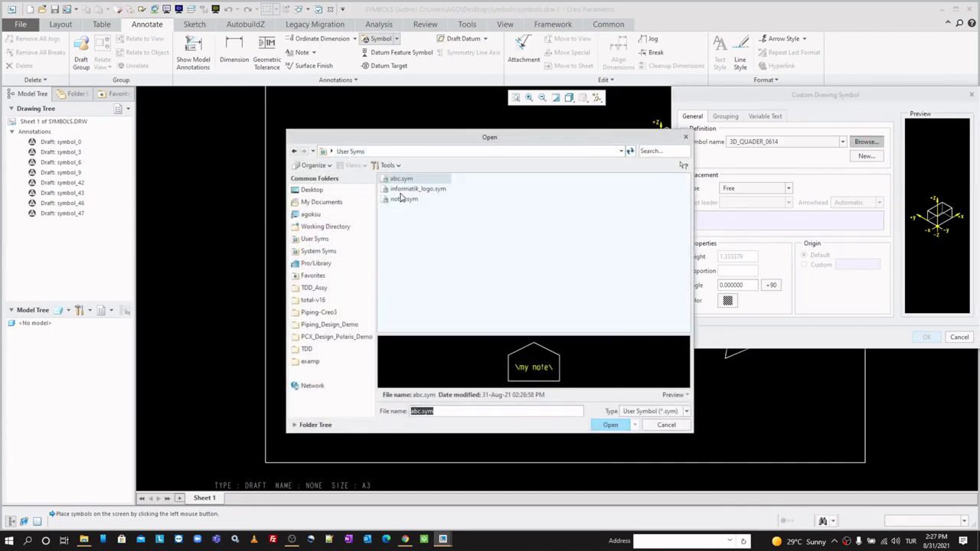
pyautogui.click(404, 191)
pyautogui.click(407, 200)
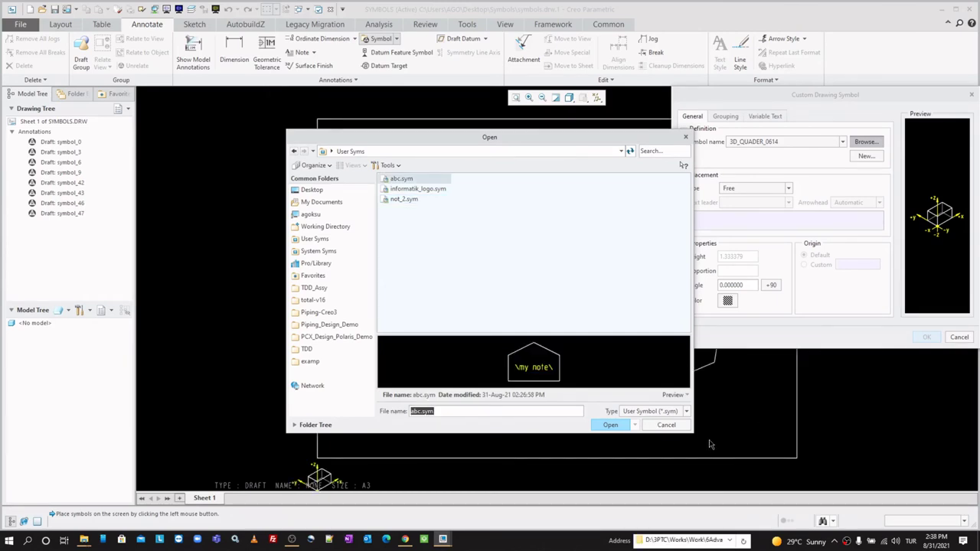
pyautogui.click(686, 426)
# Open the symbol palette and add the upper INFORMATIK logo to it.
pyautogui.click(959, 337)
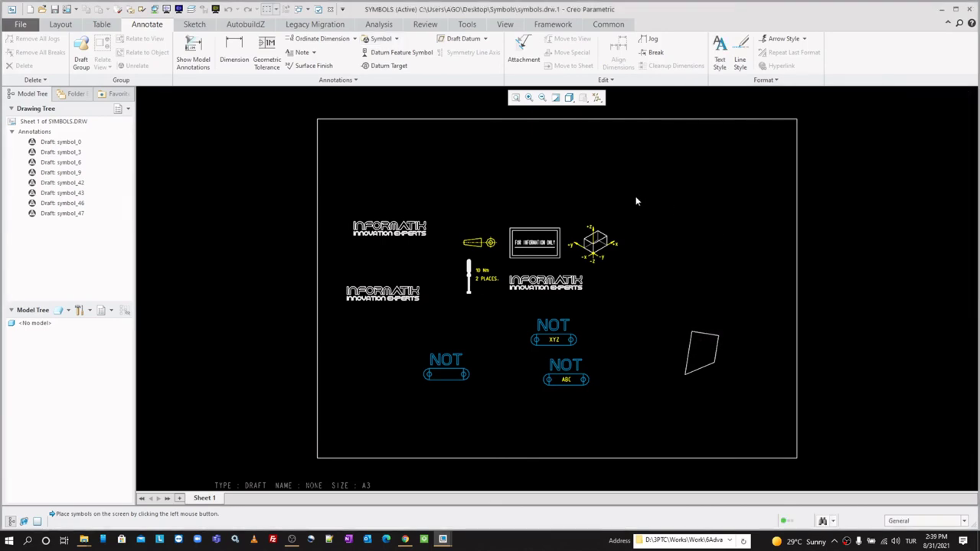
pyautogui.click(395, 39)
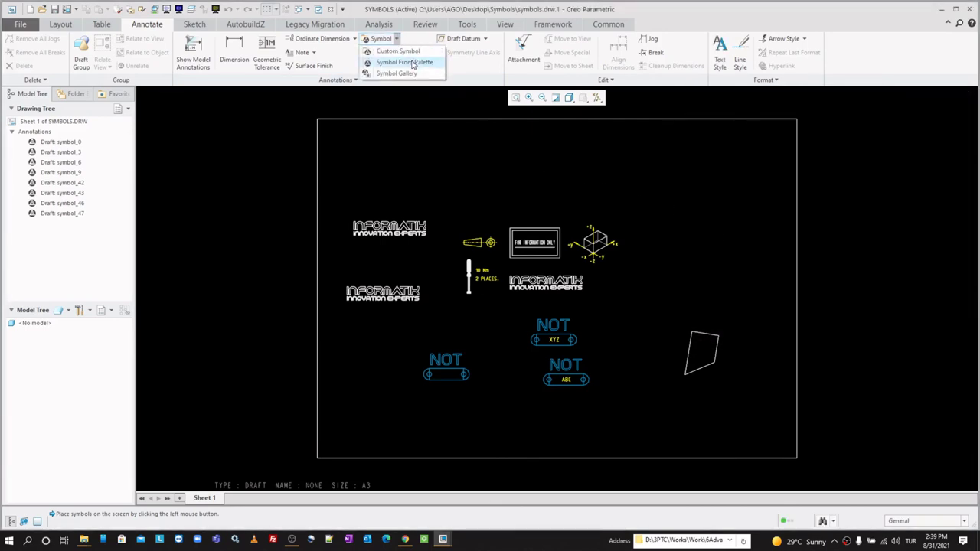
pyautogui.click(412, 65)
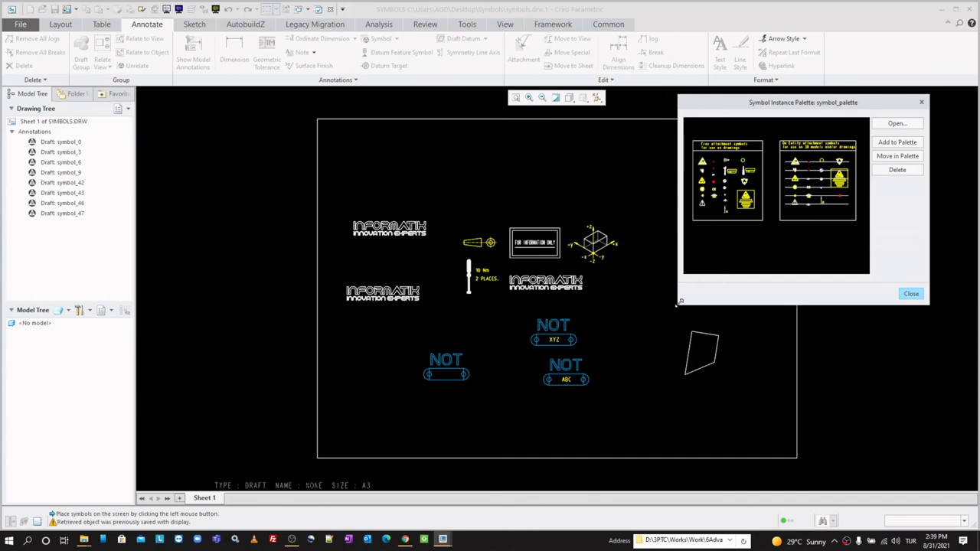
pyautogui.moveTo(679, 302); pyautogui.dragTo(636, 351)
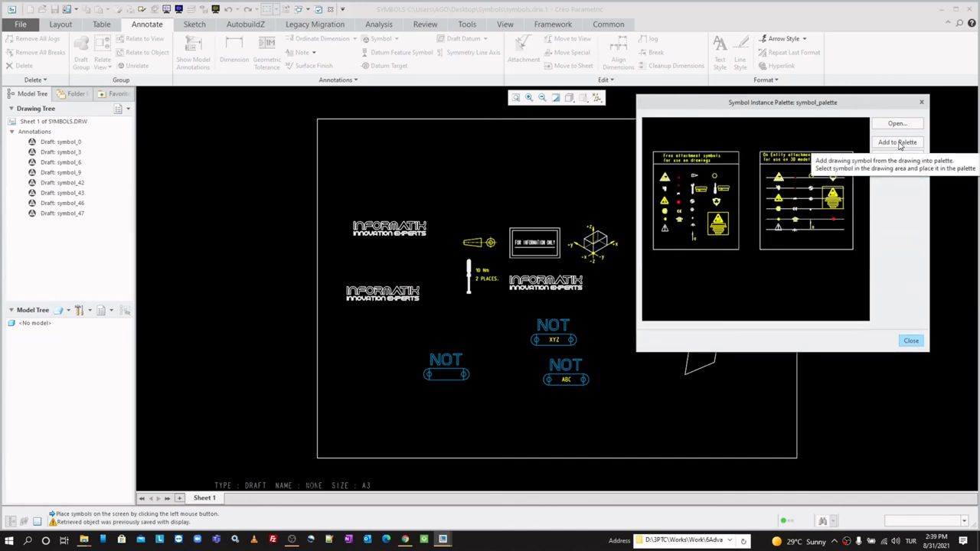
pyautogui.click(901, 144)
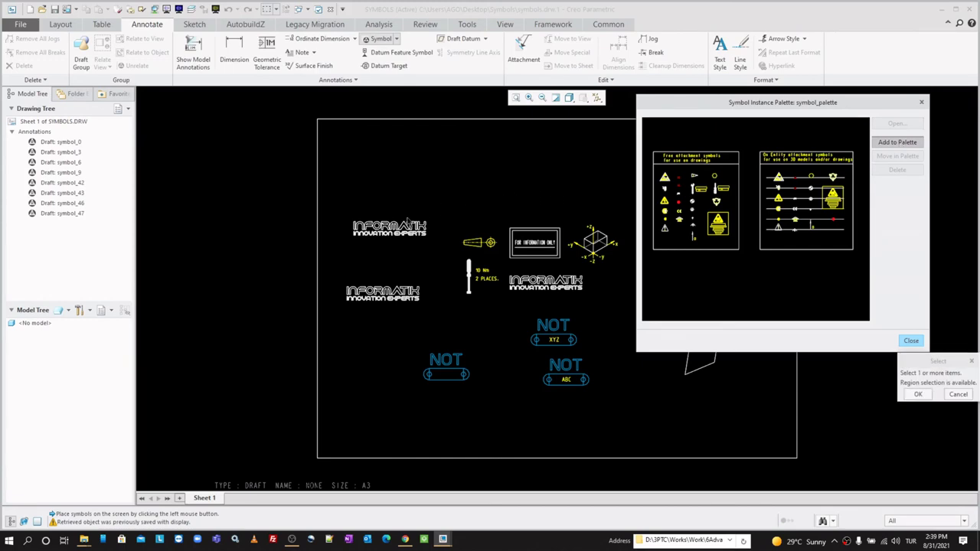
pyautogui.click(392, 231)
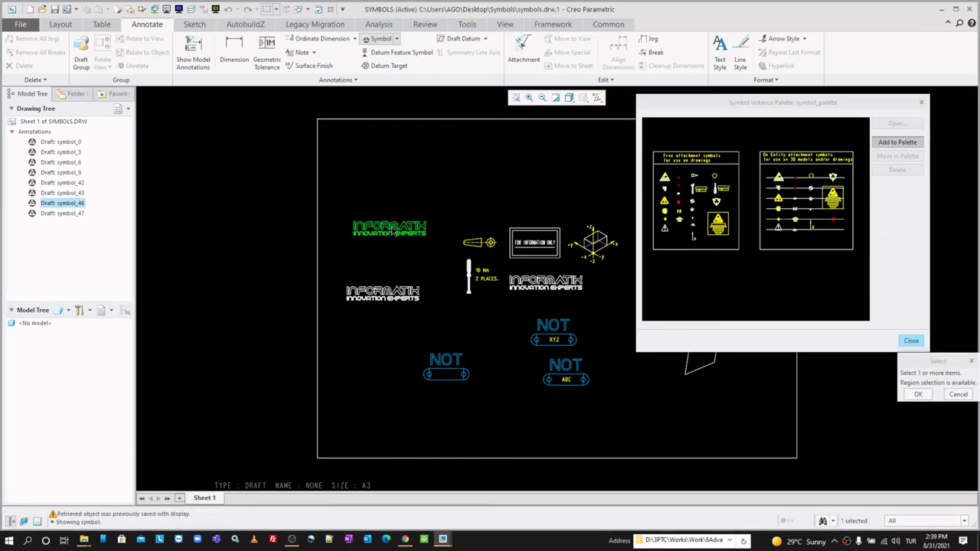
pyautogui.middleClick(456, 186)
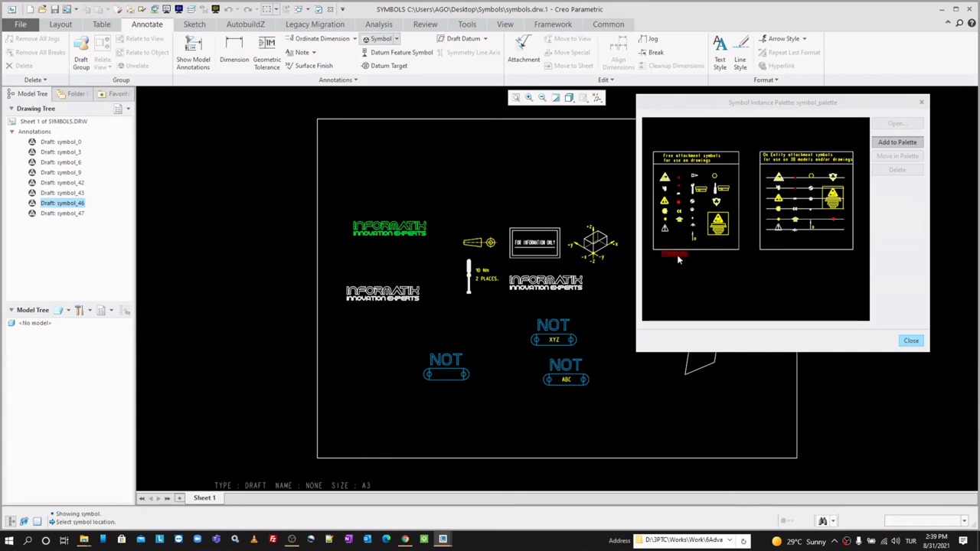
pyautogui.scroll(2, 665, 244)
pyautogui.scroll(1, 665, 245)
pyautogui.scroll(1, 674, 246)
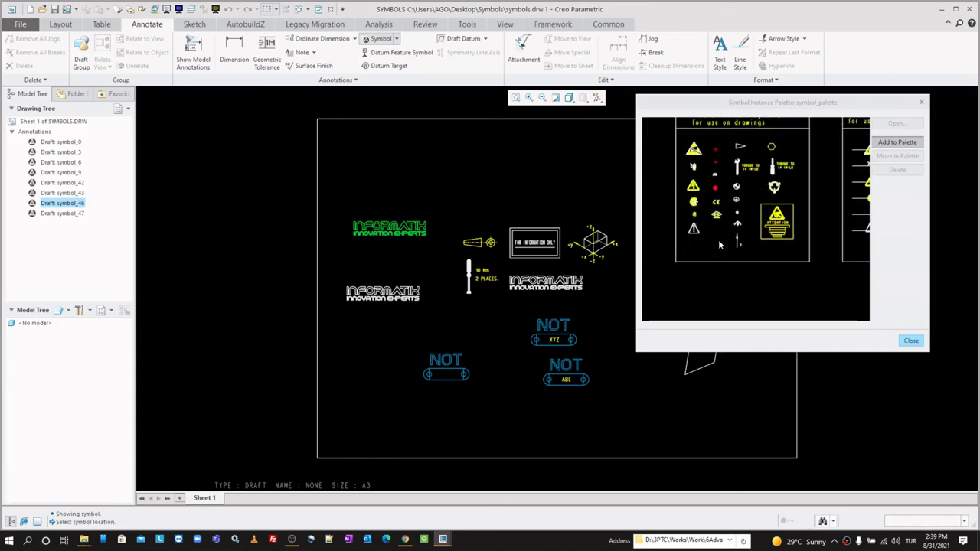
pyautogui.scroll(1, 685, 248)
pyautogui.scroll(1, 694, 250)
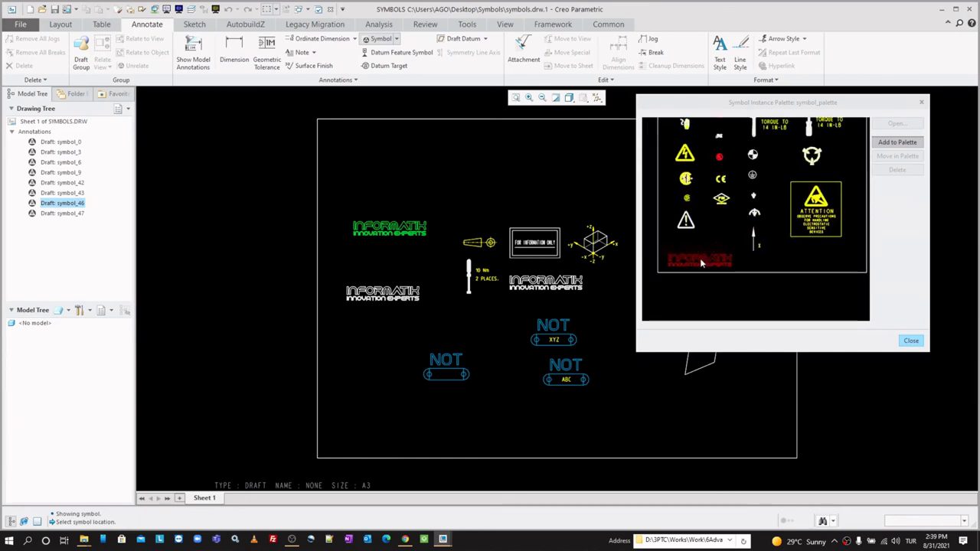
pyautogui.scroll(-3, 699, 264)
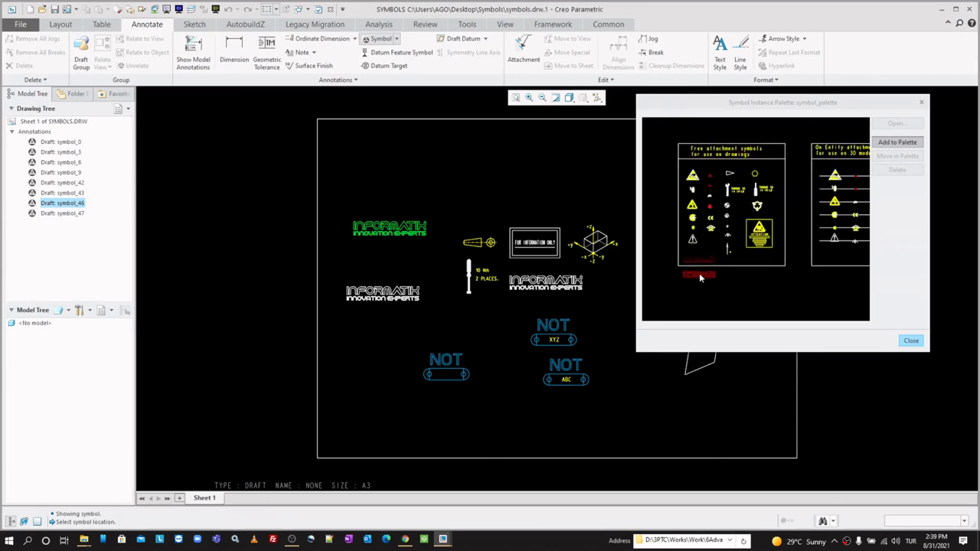
pyautogui.scroll(3, 693, 264)
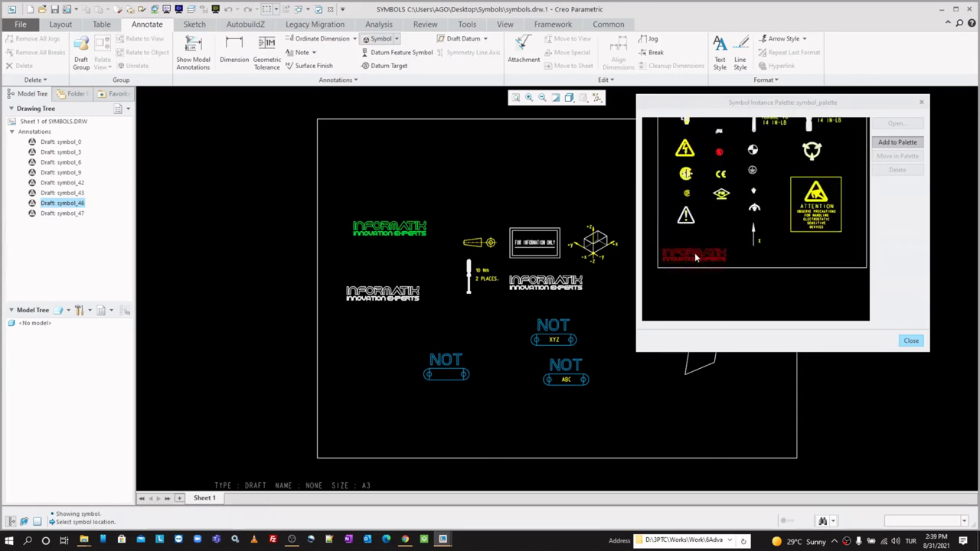
pyautogui.click(695, 258)
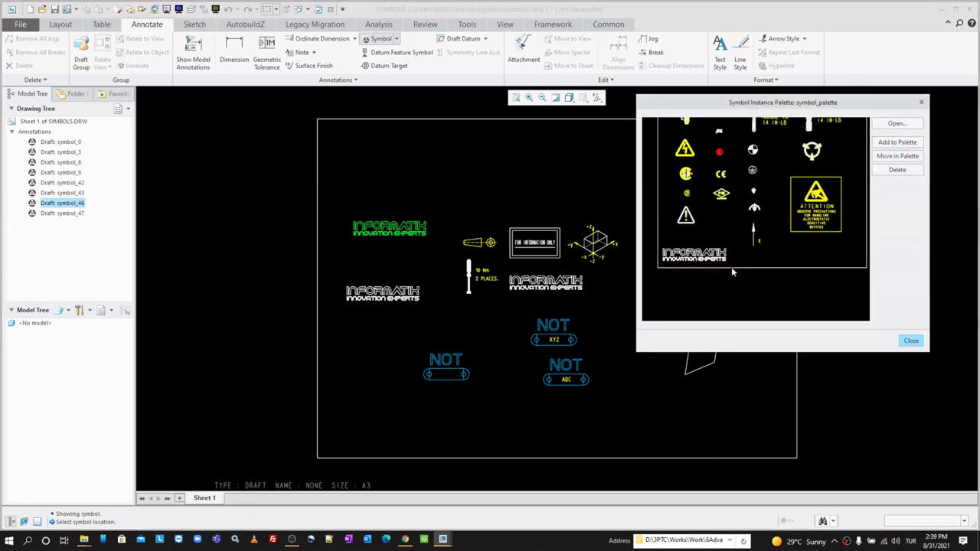
# Add the NOT symbol with ABC text to the palette, then close and save it.
pyautogui.click(892, 142)
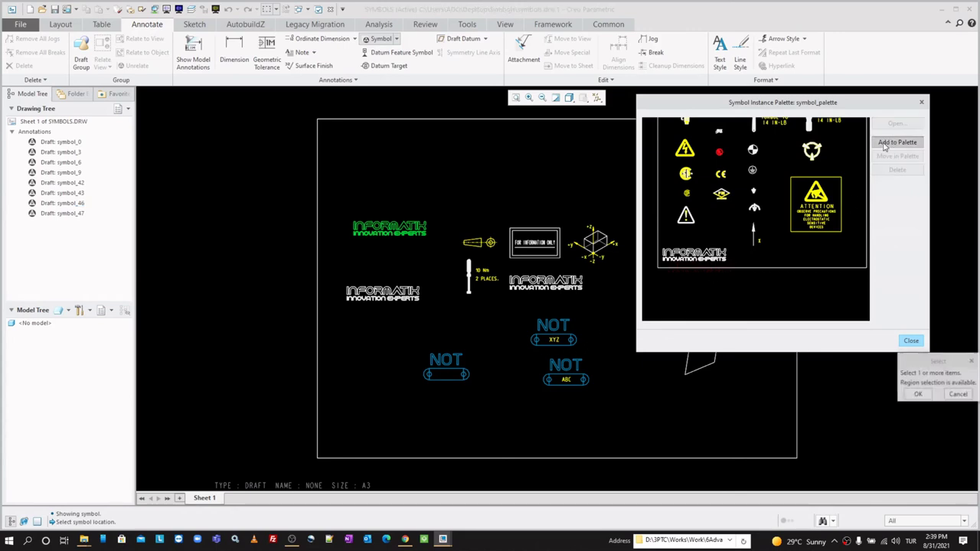
pyautogui.click(556, 332)
pyautogui.click(558, 329)
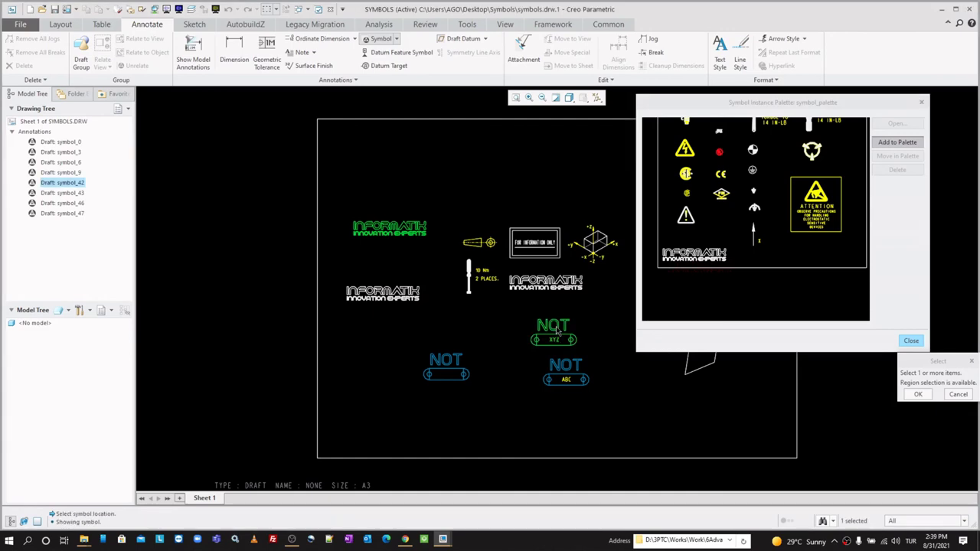
pyautogui.middleClick(611, 303)
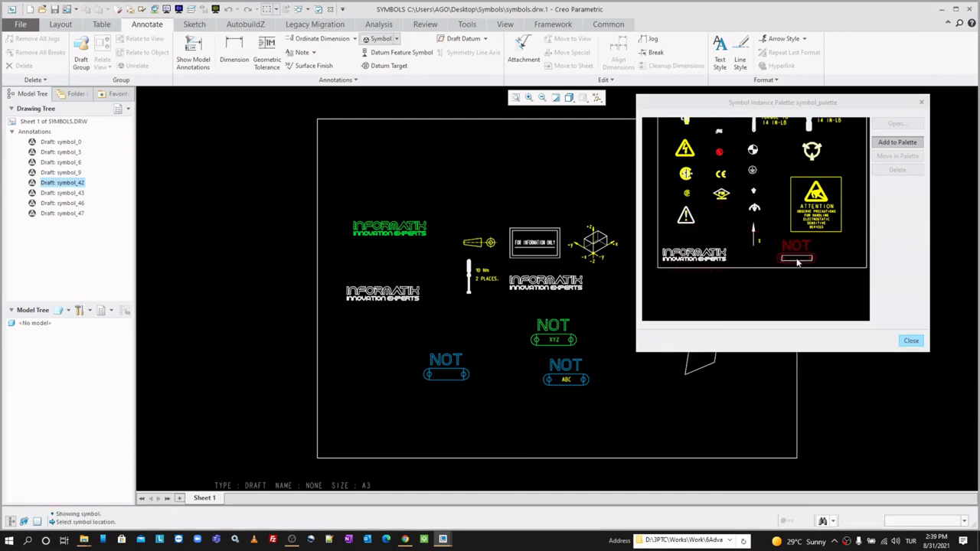
pyautogui.click(797, 263)
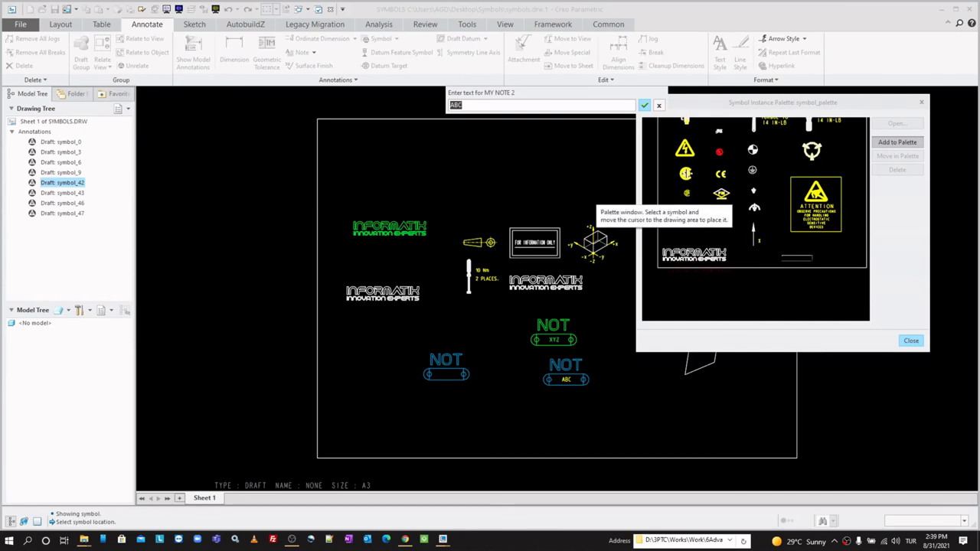
pyautogui.click(644, 105)
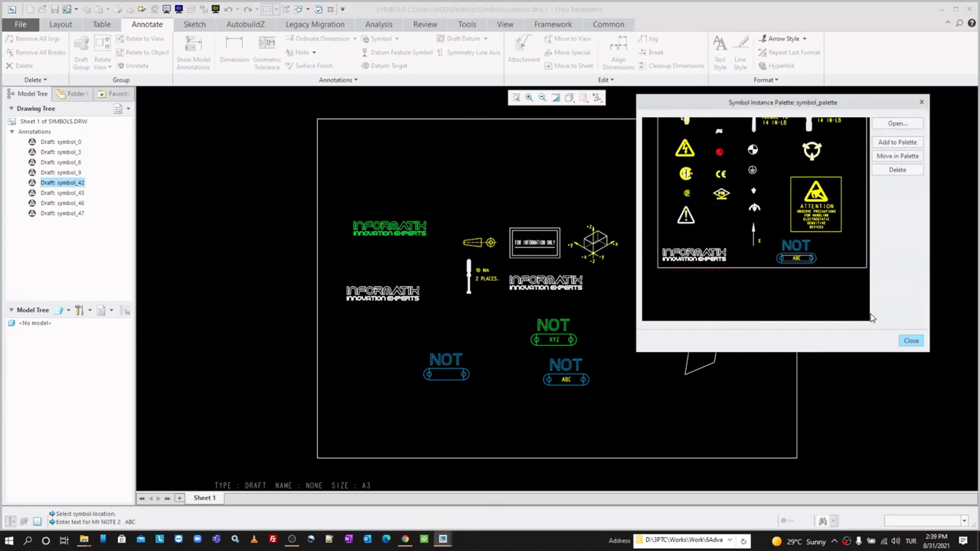
pyautogui.scroll(-2, 739, 260)
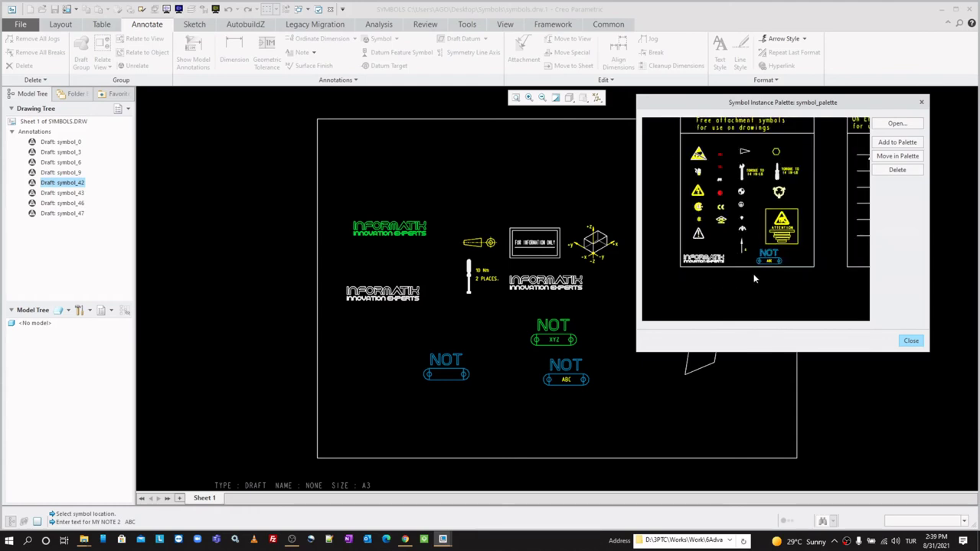
pyautogui.click(911, 342)
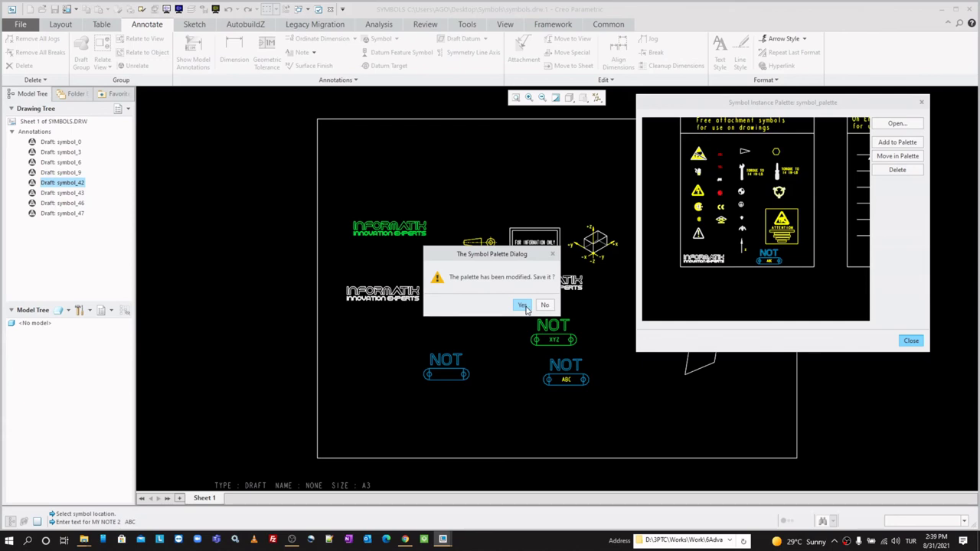
pyautogui.click(521, 306)
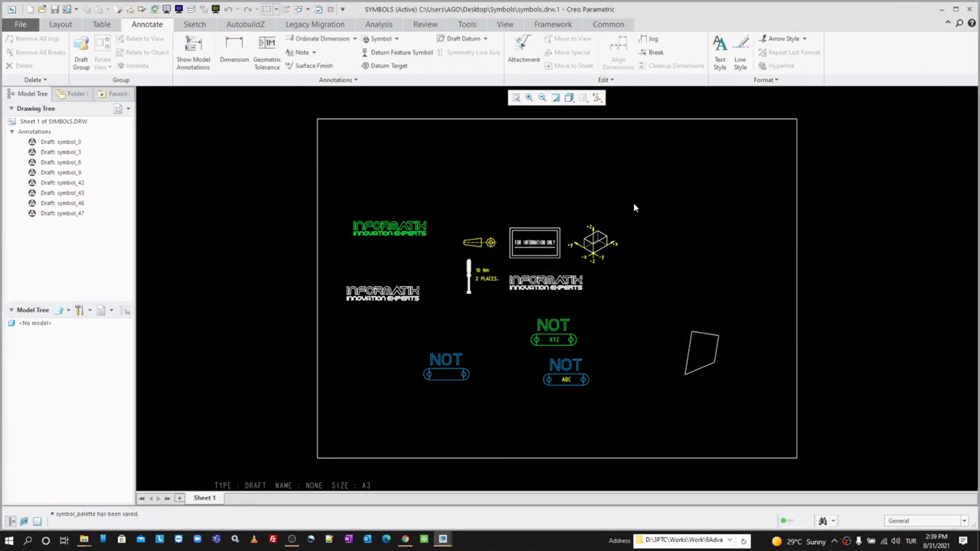
# Place two INFORMATIK logos from the symbol palette near the sheet's top, then deselect them.
pyautogui.scroll(-2, 465, 240)
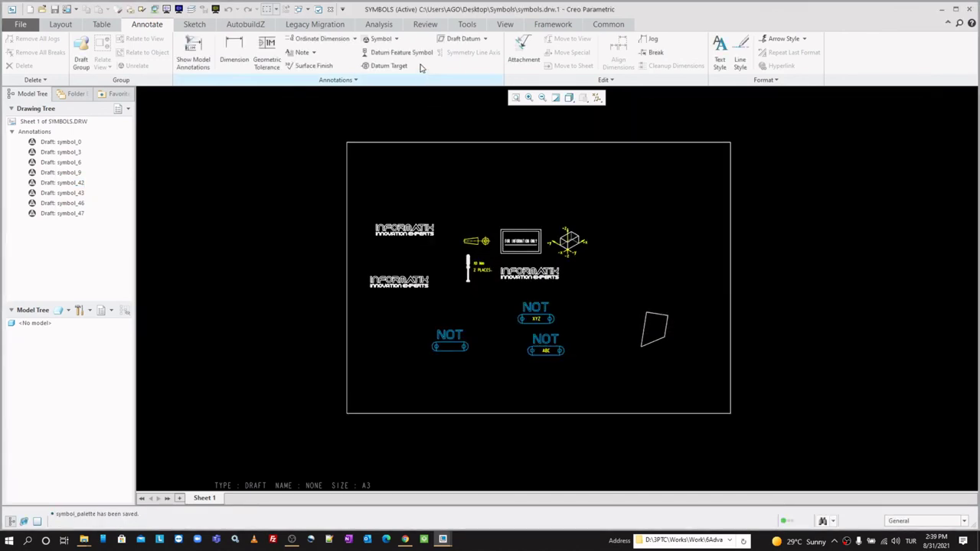
pyautogui.click(398, 41)
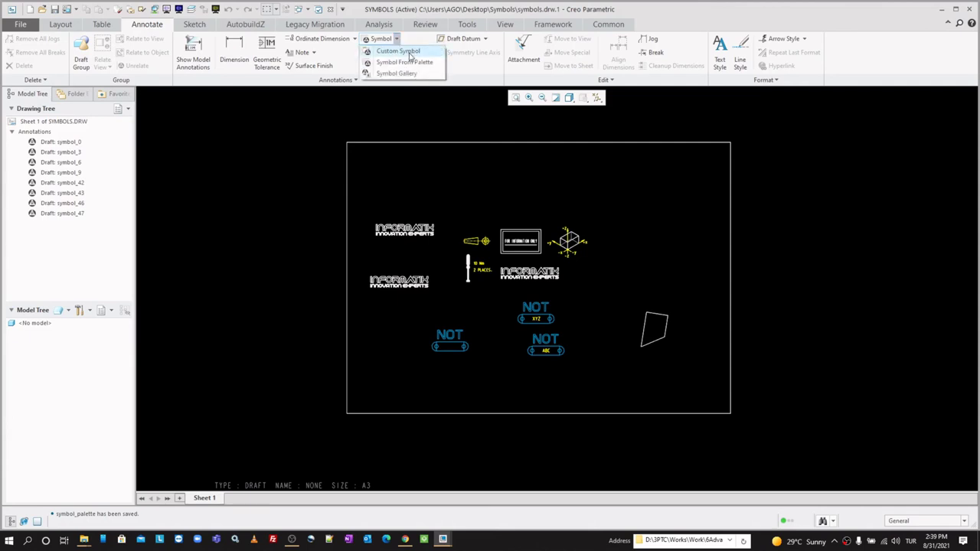
pyautogui.click(415, 64)
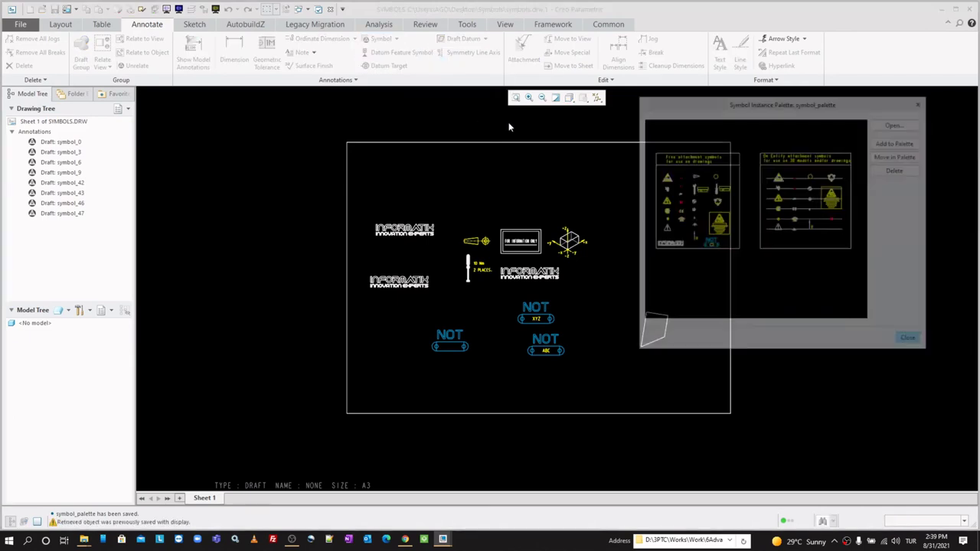
pyautogui.scroll(2, 668, 249)
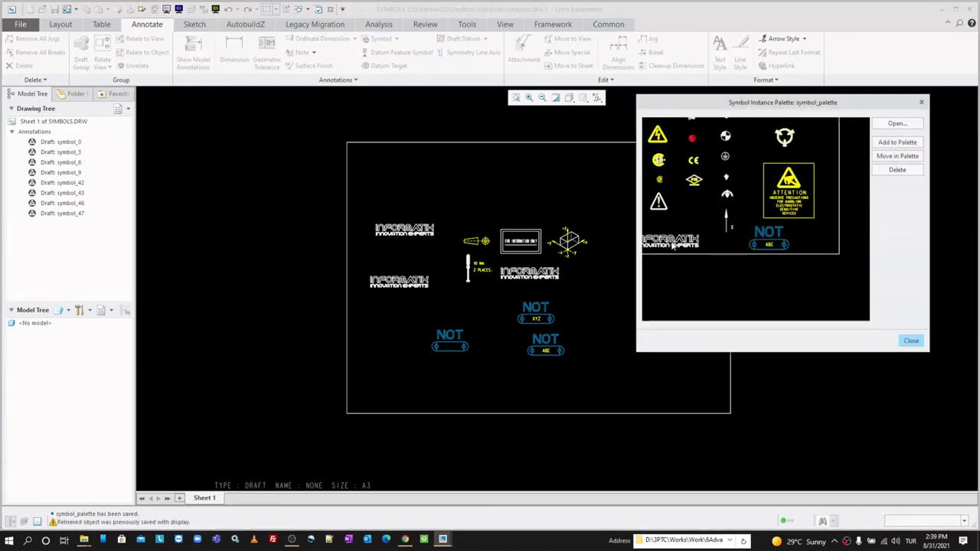
pyautogui.click(672, 243)
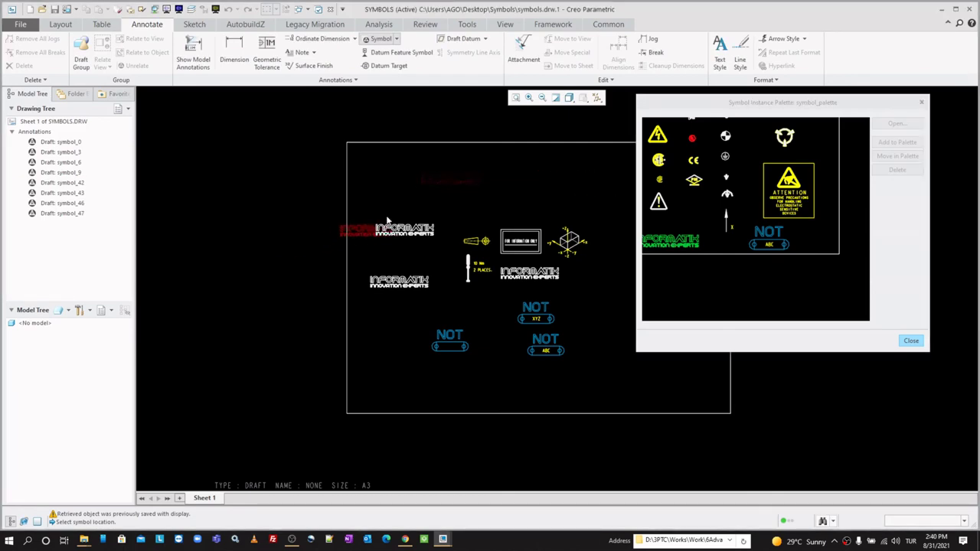
pyautogui.click(459, 182)
pyautogui.scroll(2, 525, 168)
pyautogui.click(566, 172)
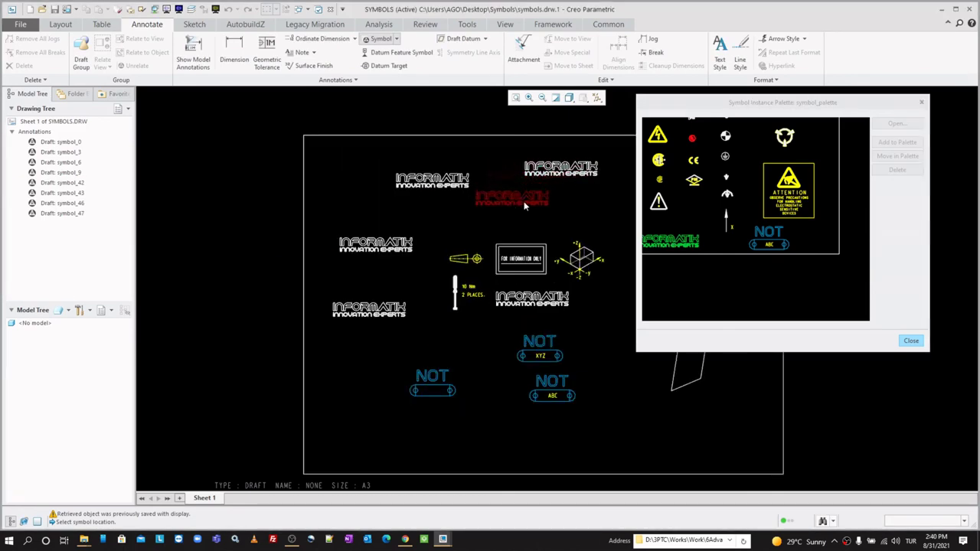
pyautogui.middleClick(527, 205)
pyautogui.click(909, 342)
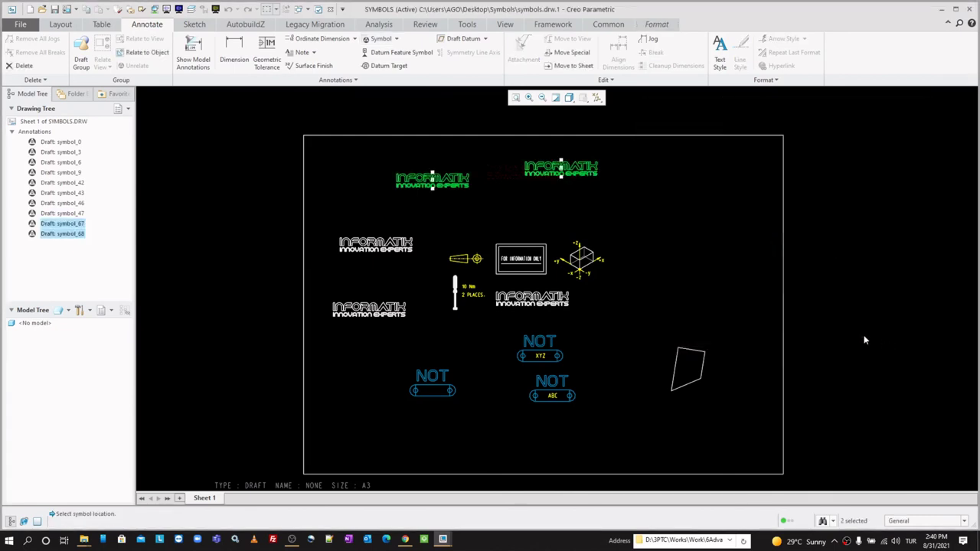
pyautogui.click(864, 340)
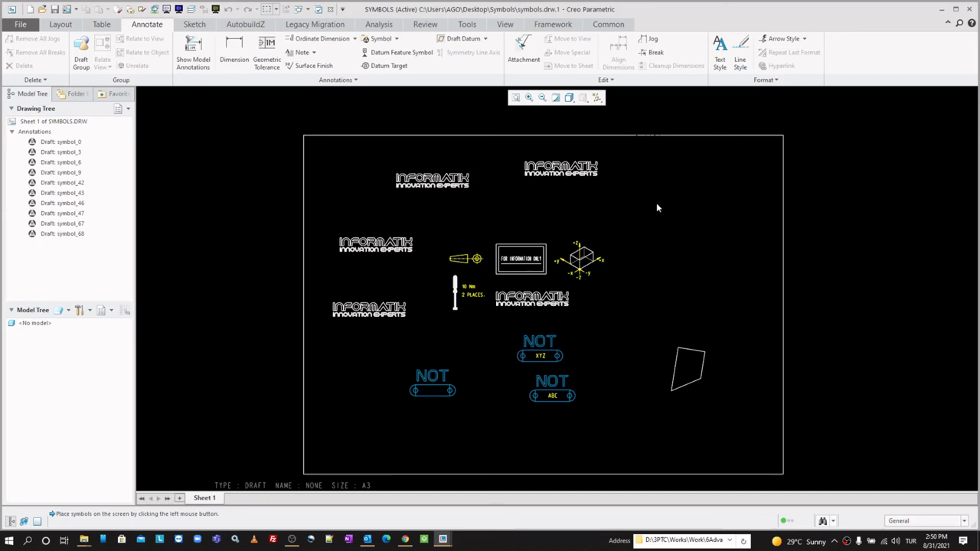
# Minimize Creo and open its installation folder from the desktop shortcut's menu.
pyautogui.click(84, 539)
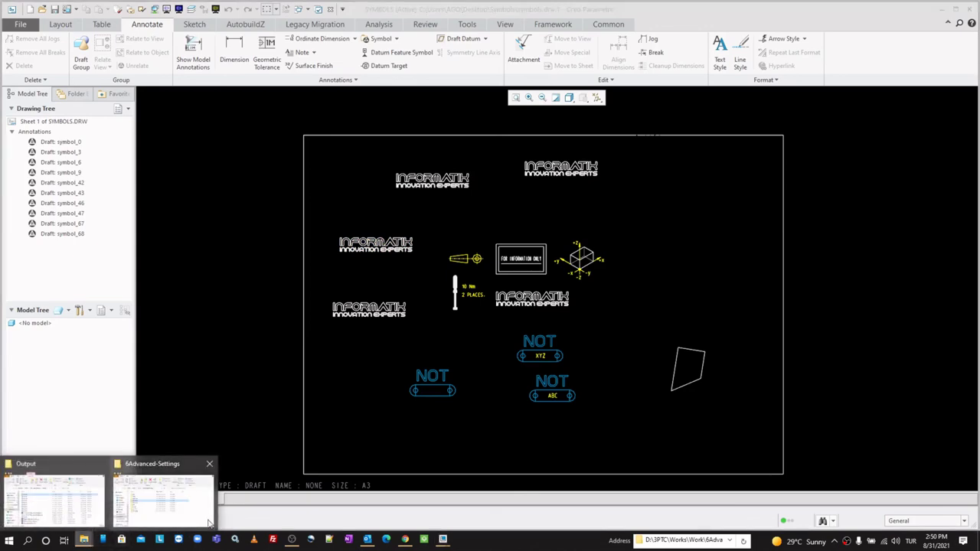
pyautogui.click(941, 8)
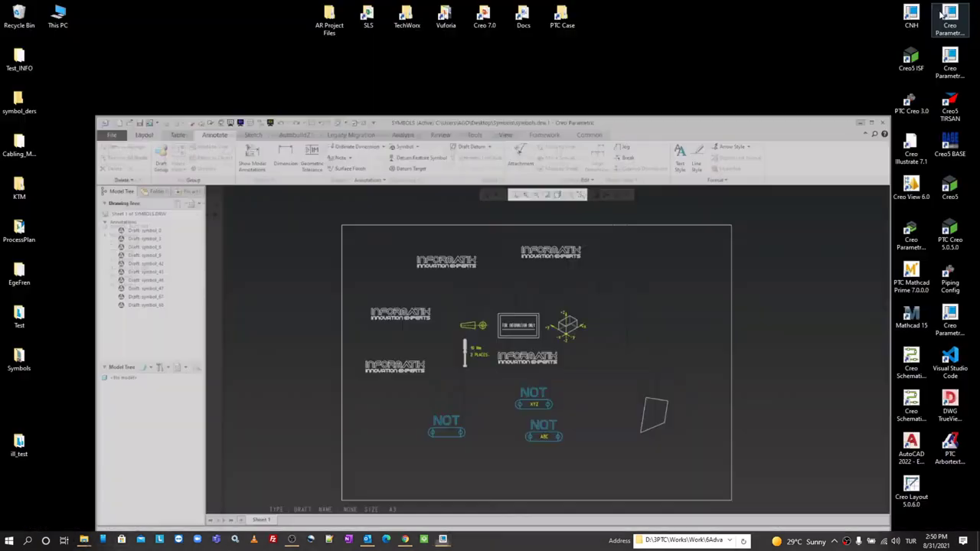
pyautogui.rightClick(950, 221)
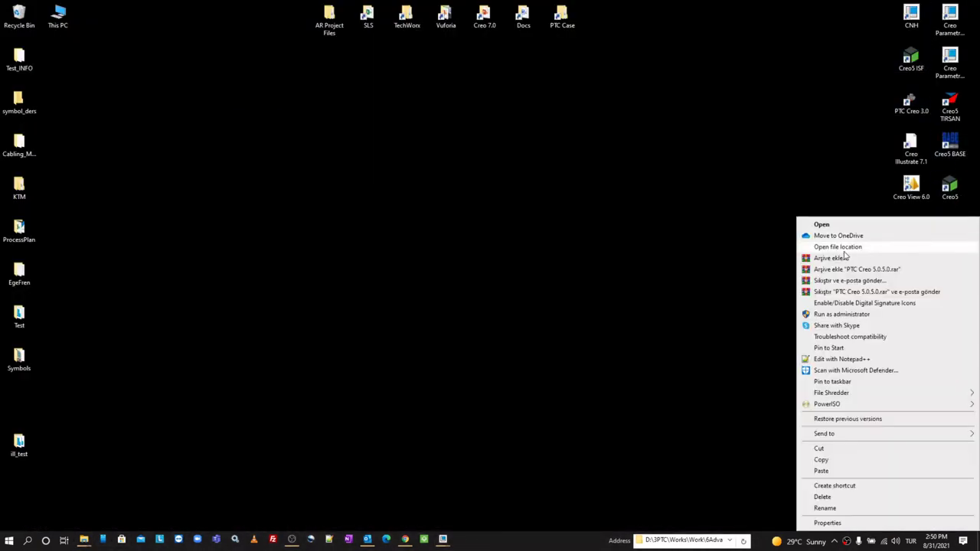
pyautogui.click(838, 247)
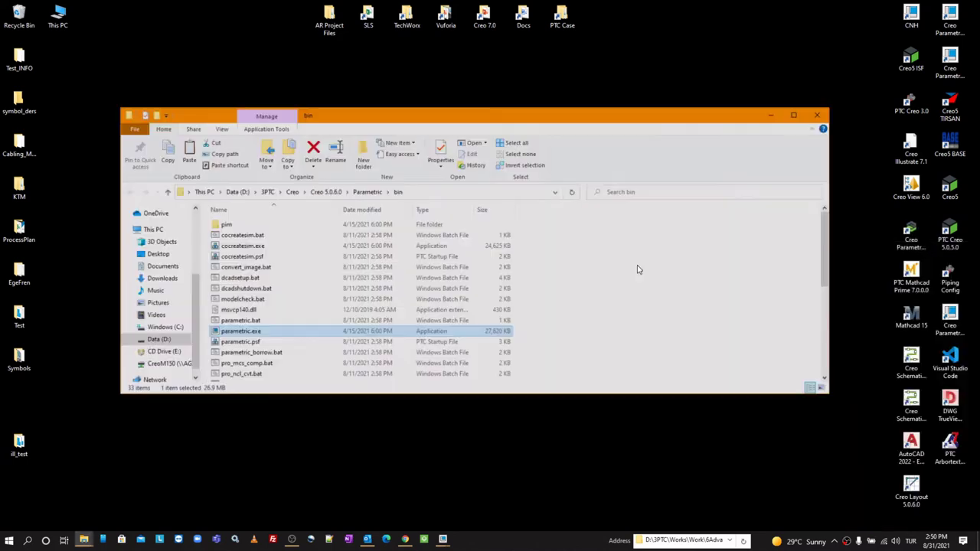
# Browse from Creo 5.0.6.0 into Common Files\symbols\palette and select draw_symbol_palette.drw.
pyautogui.click(367, 192)
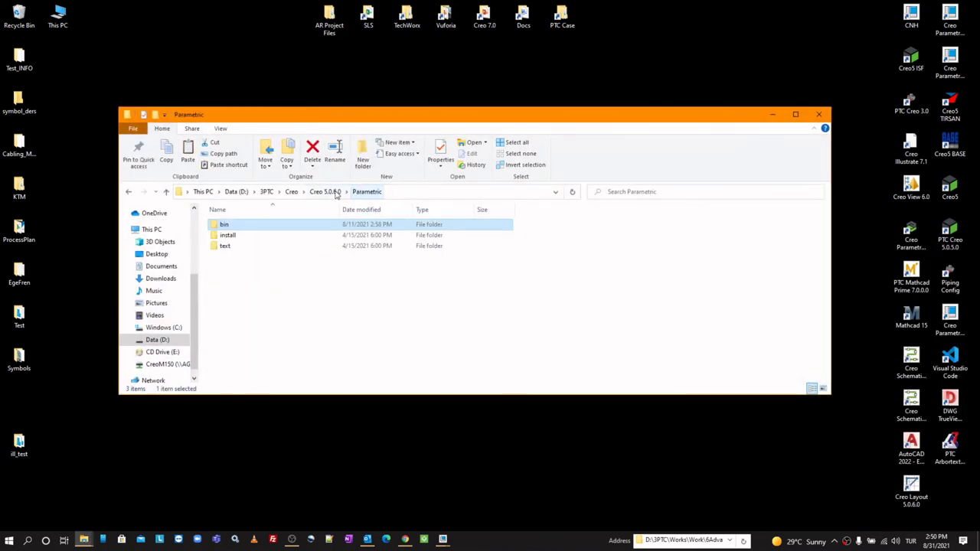
pyautogui.click(325, 191)
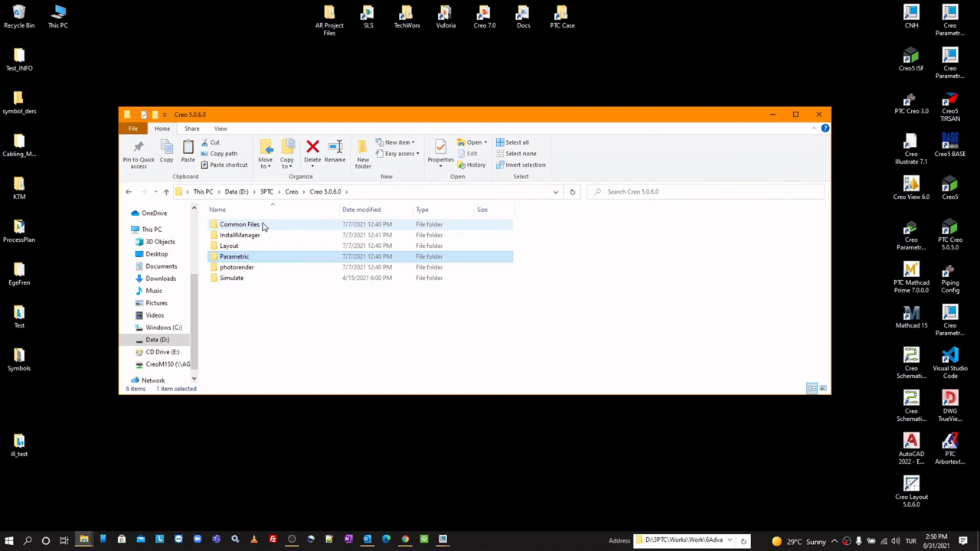
pyautogui.doubleClick(262, 224)
pyautogui.scroll(-3, 260, 253)
pyautogui.scroll(-3, 260, 291)
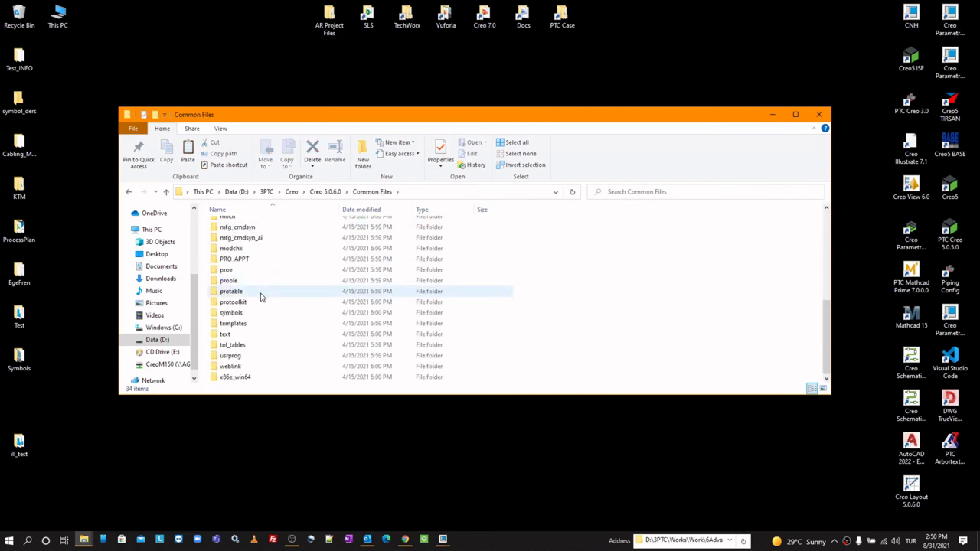
pyautogui.doubleClick(243, 312)
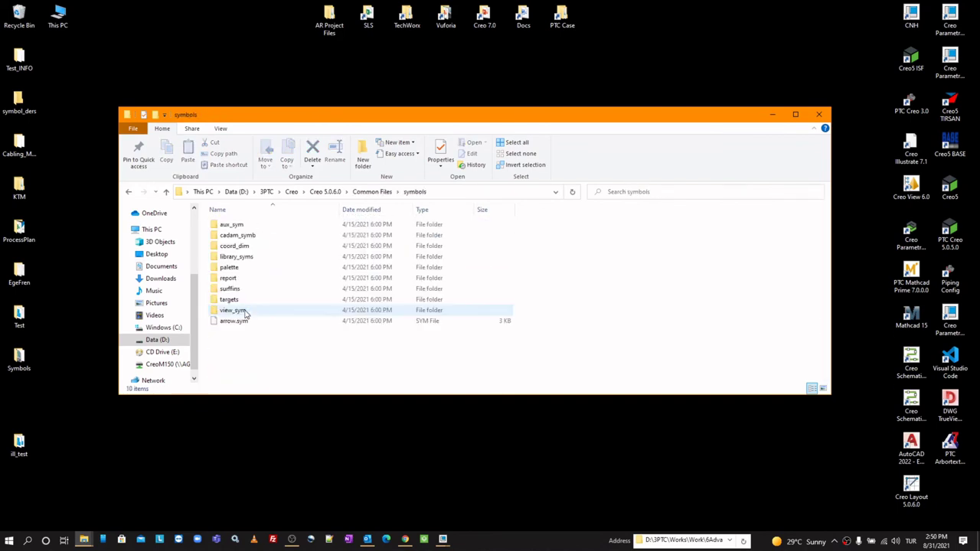
pyautogui.doubleClick(244, 269)
pyautogui.click(264, 226)
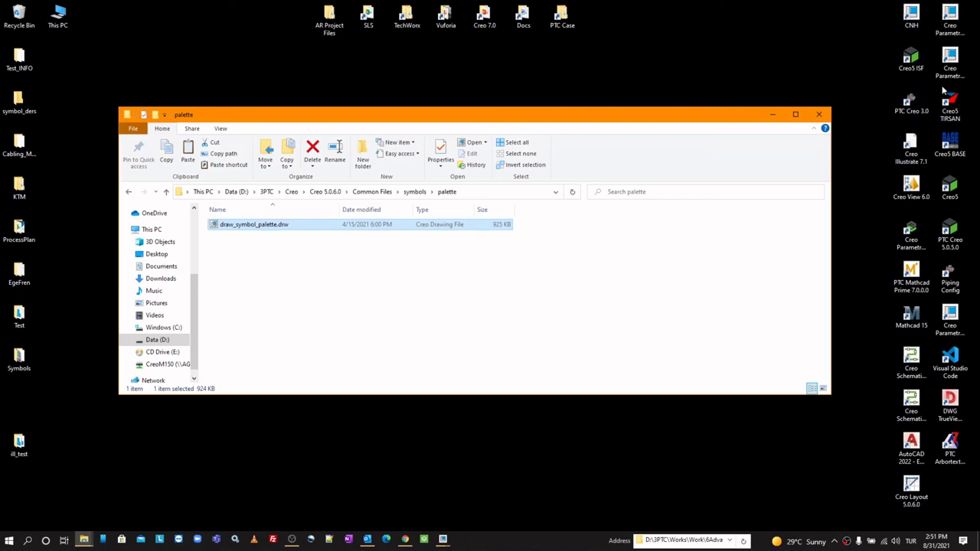
# Copy the Creo shortcut's Start in path and open that 0Config folder in Explorer.
pyautogui.click(949, 240)
pyautogui.rightClick(950, 240)
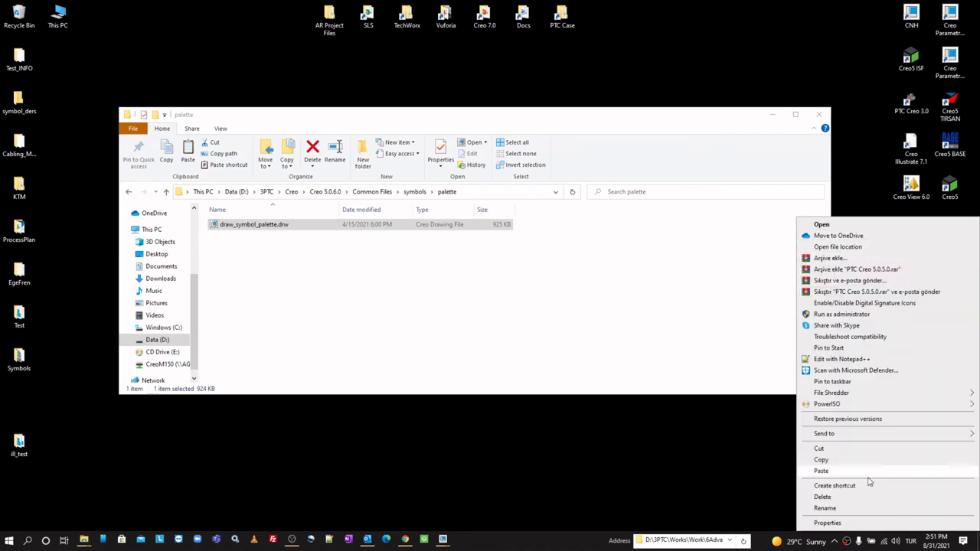
pyautogui.click(843, 524)
pyautogui.press('Tab')
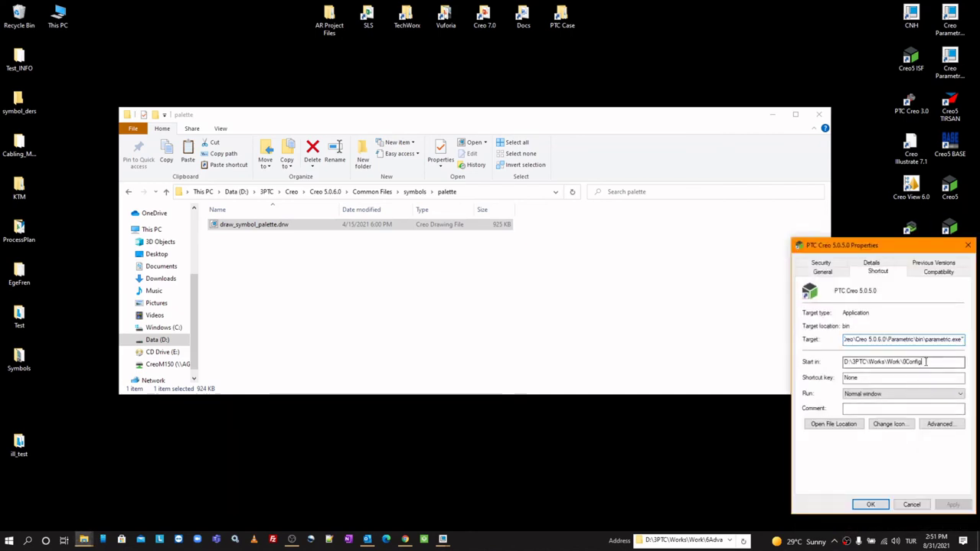
pyautogui.hotkey('ctrl', 'c')
pyautogui.click(698, 540)
pyautogui.hotkey('ctrl', 'v')
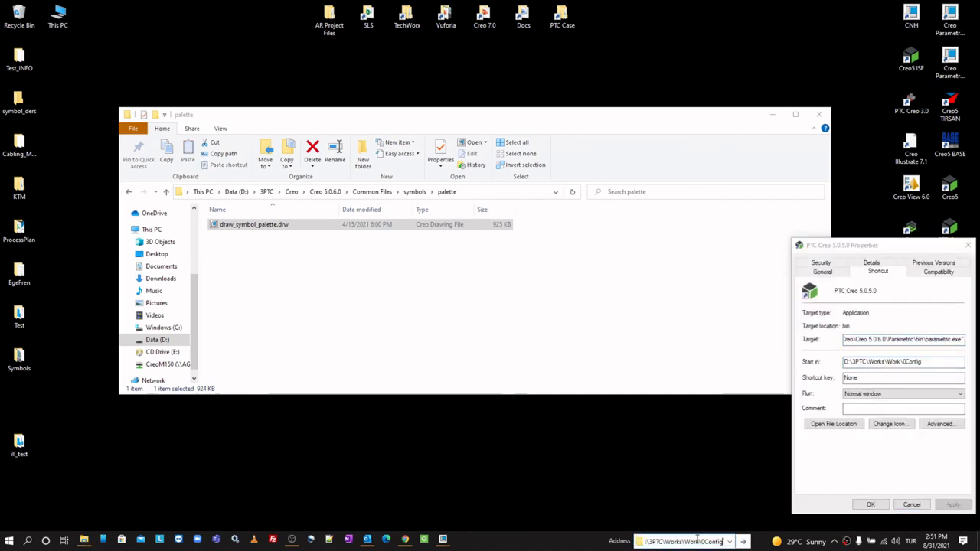
pyautogui.press('Return')
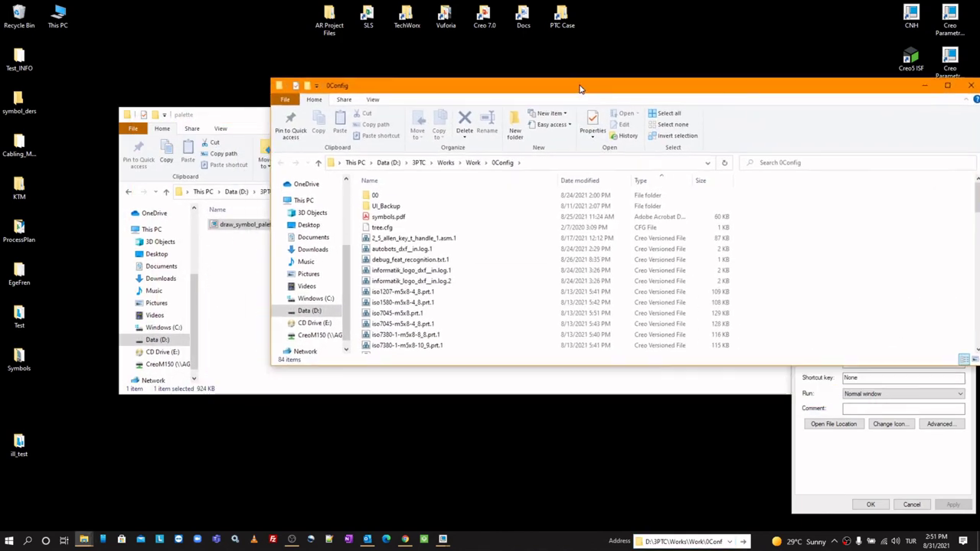
# Arrange both Explorer windows and browse to Work\6Advanced-Settings\3Symbols\symbol_pallette.
pyautogui.moveTo(443, 128); pyautogui.dragTo(636, 55)
pyautogui.moveTo(308, 122); pyautogui.dragTo(196, 164)
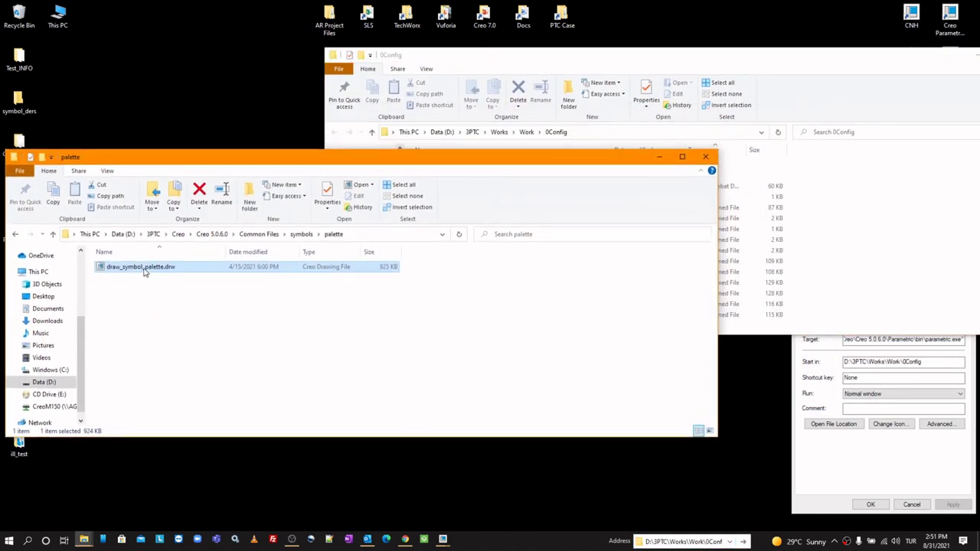
pyautogui.click(673, 67)
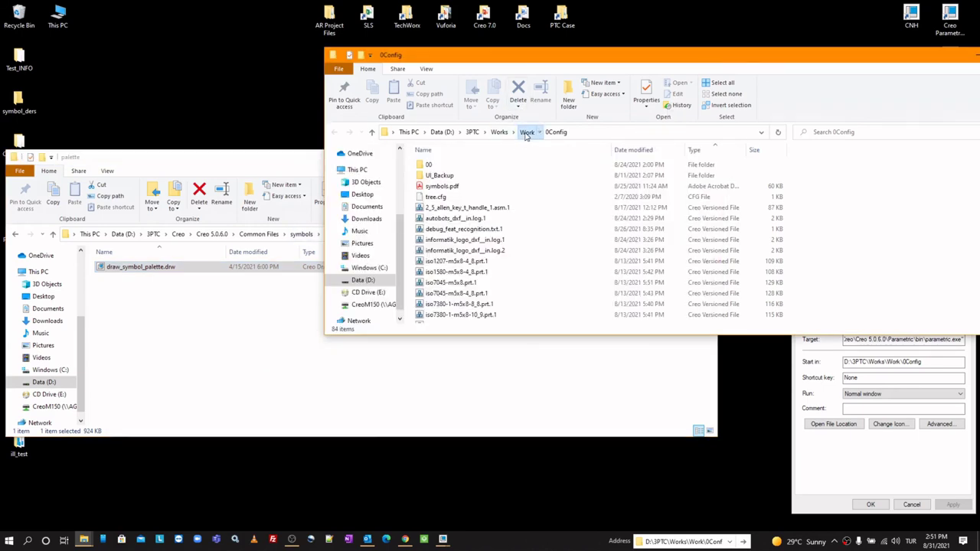
pyautogui.click(527, 133)
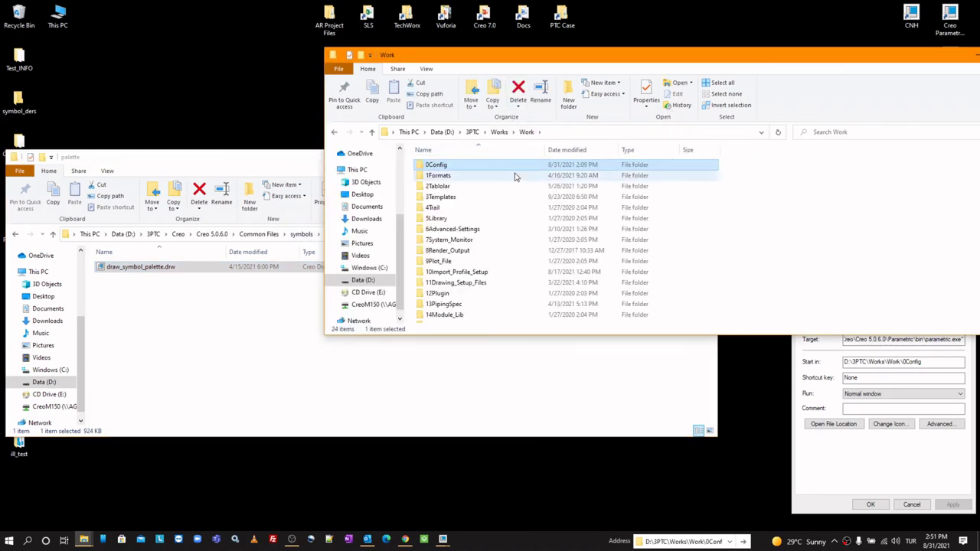
pyautogui.doubleClick(465, 230)
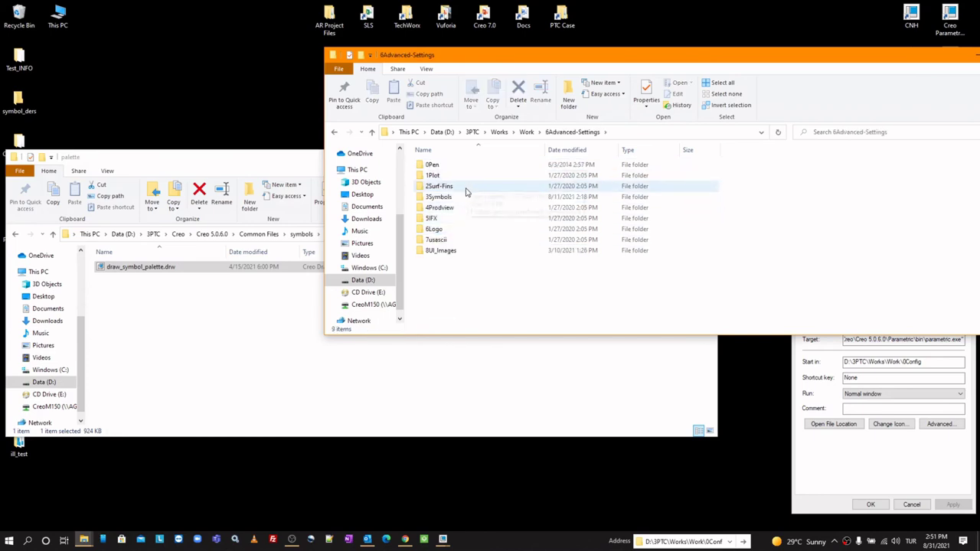
pyautogui.doubleClick(460, 198)
pyautogui.doubleClick(454, 209)
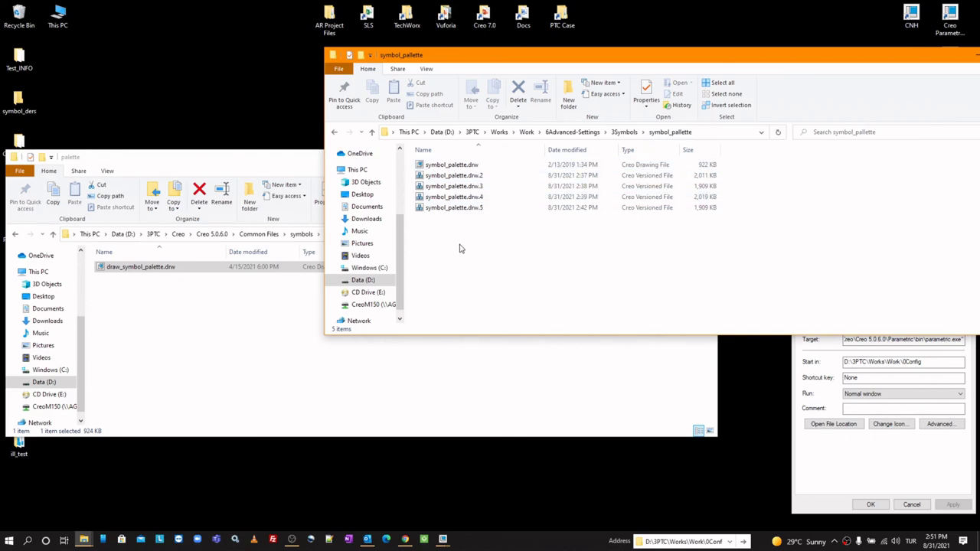
# Check the context menus of draw_symbol_palette.drw and the symbol_pallette folder, then return to Creo.
pyautogui.click(200, 271)
pyautogui.rightClick(200, 271)
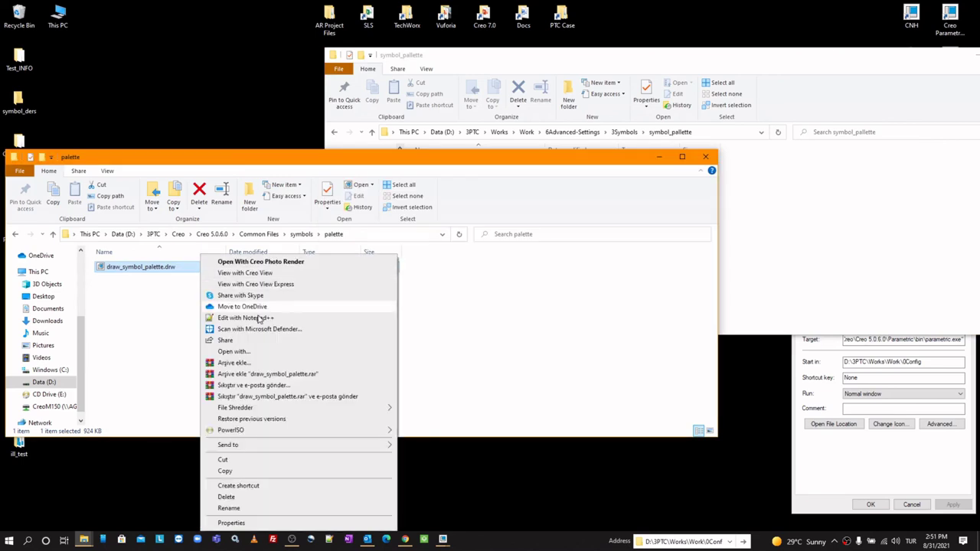
pyautogui.click(652, 233)
pyautogui.rightClick(652, 234)
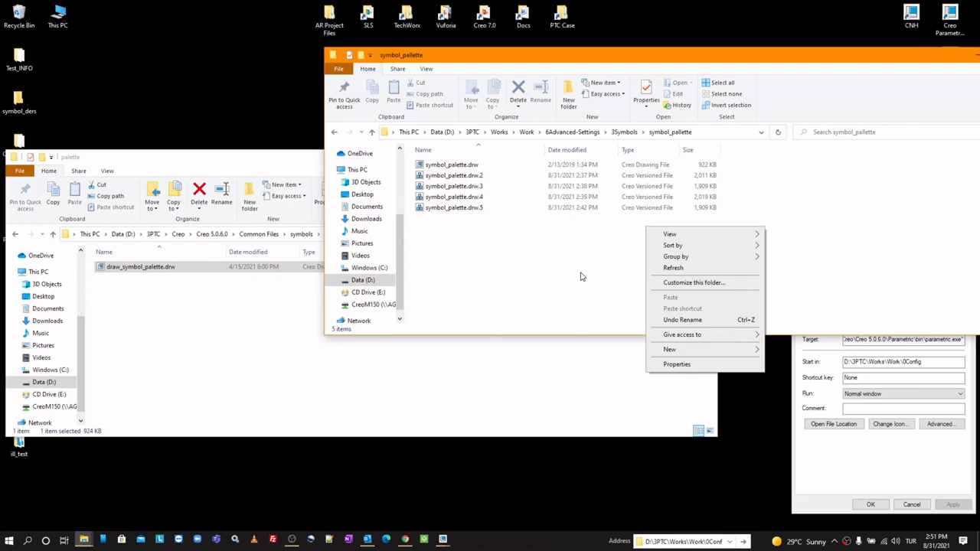
pyautogui.click(442, 539)
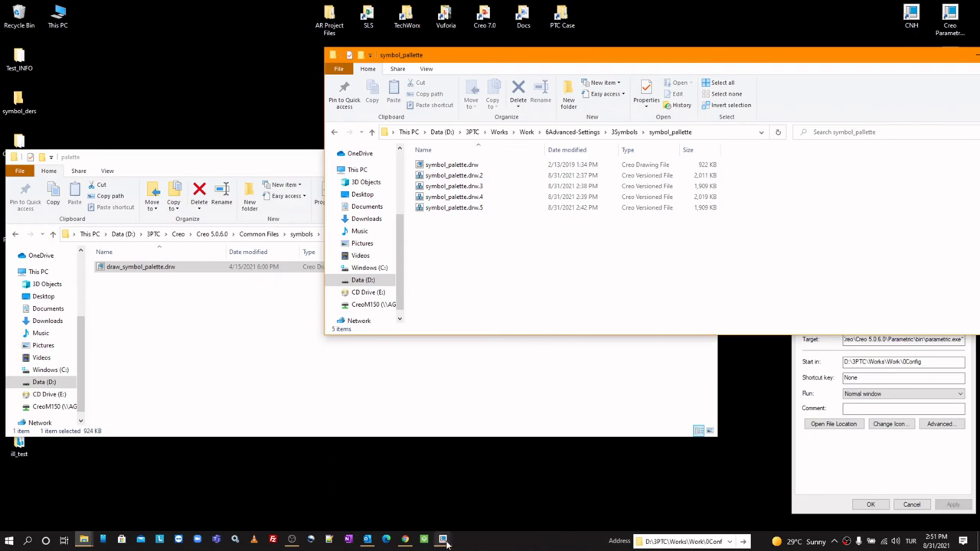
# In the SYMBOLS drawing, search the configuration options for 'sy'.
pyautogui.click(523, 510)
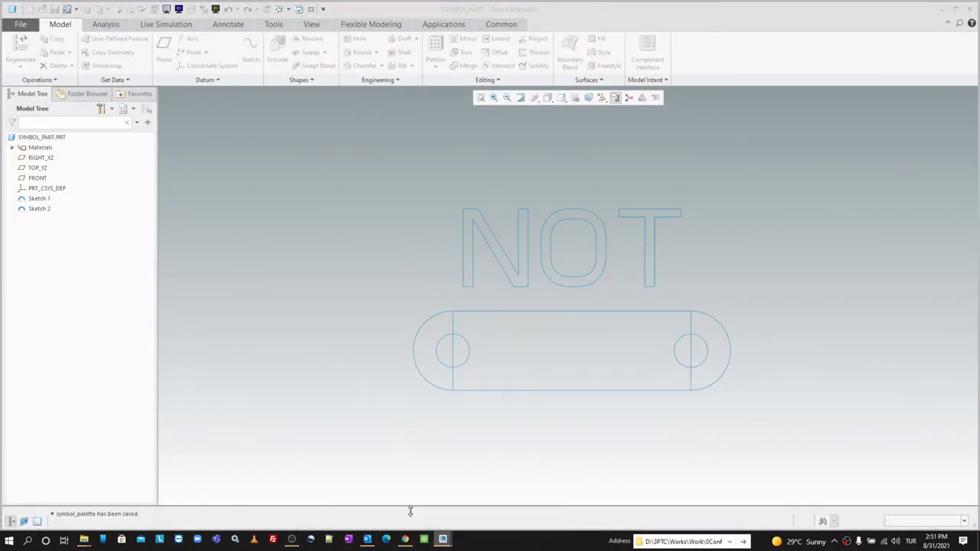
pyautogui.click(409, 510)
pyautogui.click(21, 24)
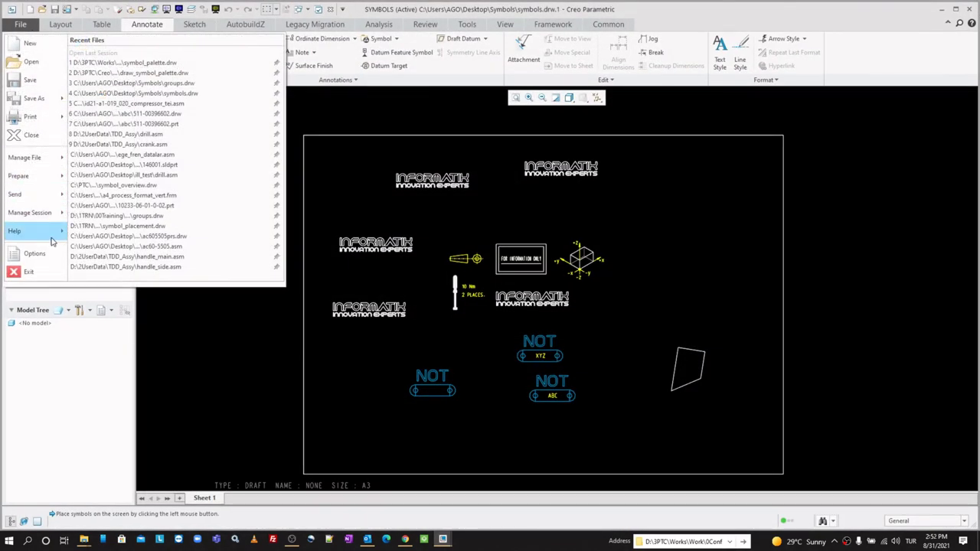
pyautogui.click(46, 254)
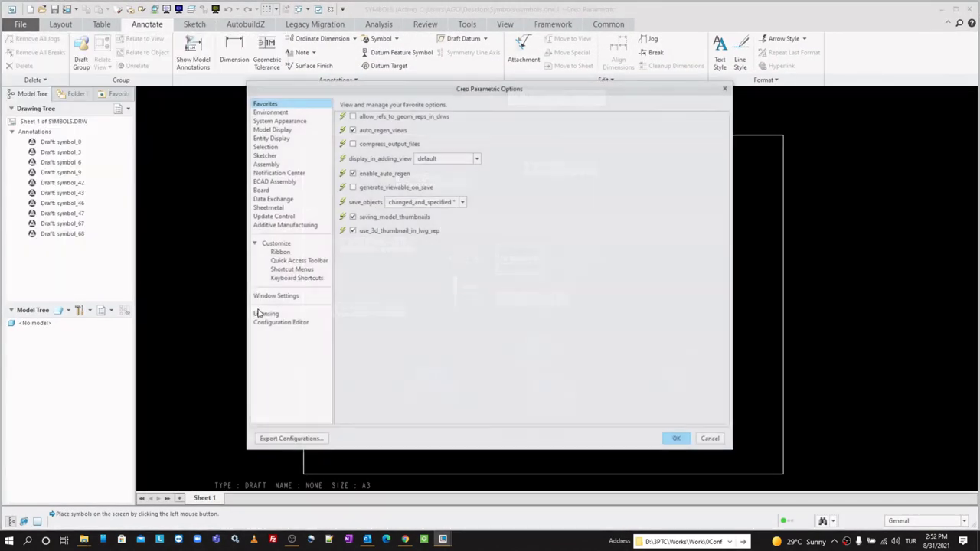
pyautogui.click(310, 325)
pyautogui.click(379, 417)
pyautogui.write('symbol')
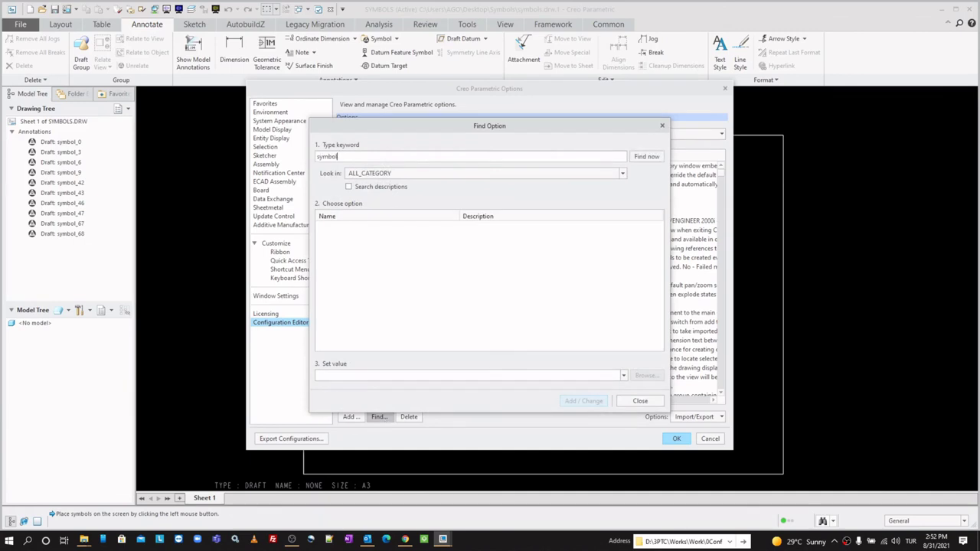
pyautogui.press('Return')
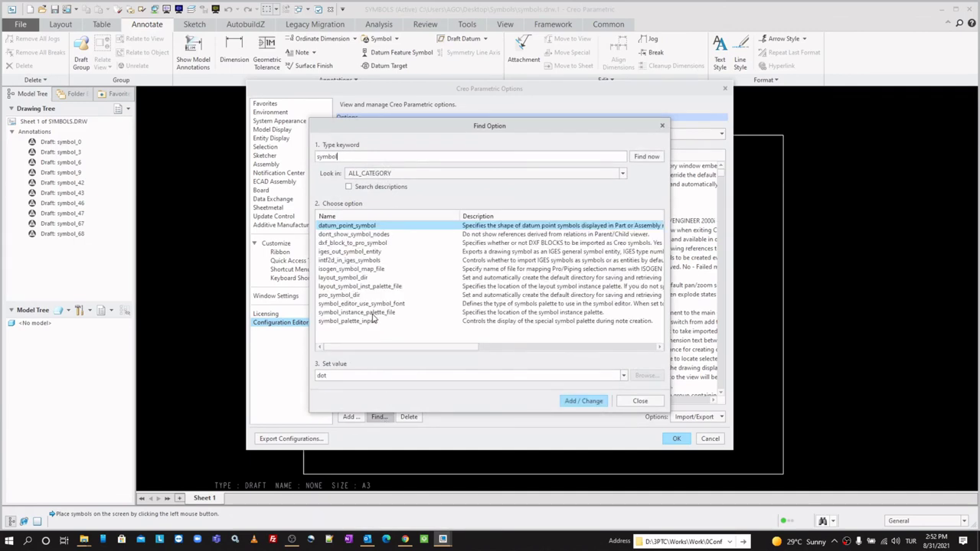
# Select symbol_instance_palette_file and check its path ends in symbol_palette.drw.
pyautogui.click(373, 314)
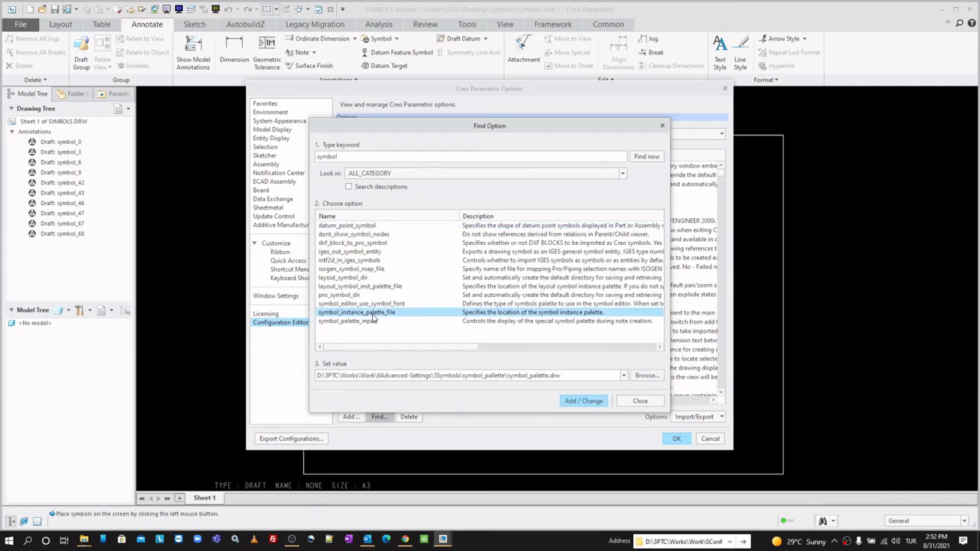
pyautogui.click(645, 377)
pyautogui.doubleClick(389, 376)
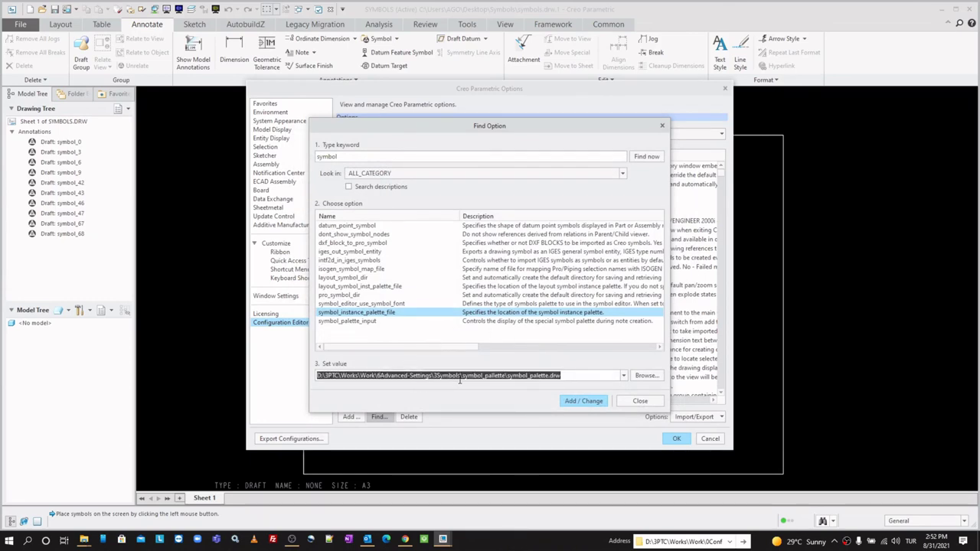
pyautogui.moveTo(564, 375); pyautogui.dragTo(518, 376)
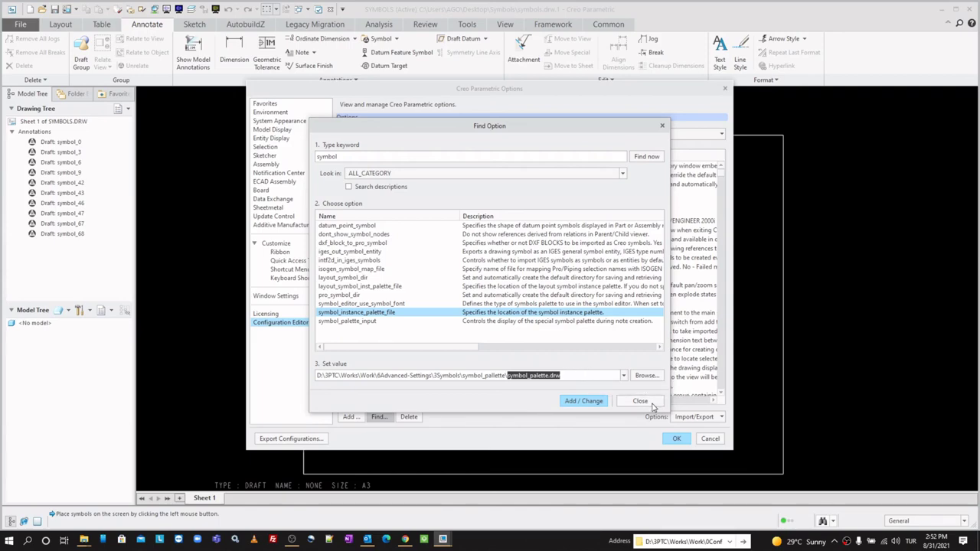
pyautogui.click(648, 403)
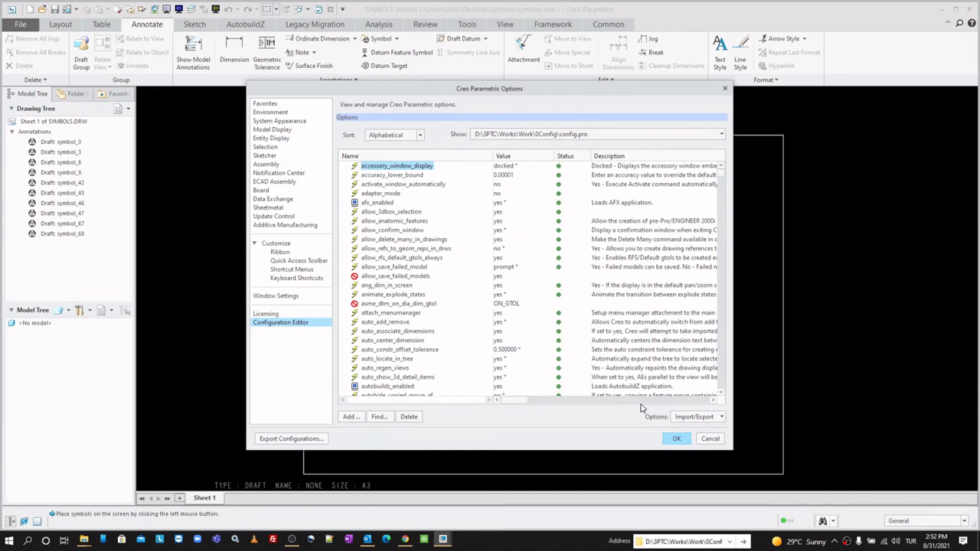
# Accept the Options with OK, then open and close the Symbol Gallery.
pyautogui.click(710, 438)
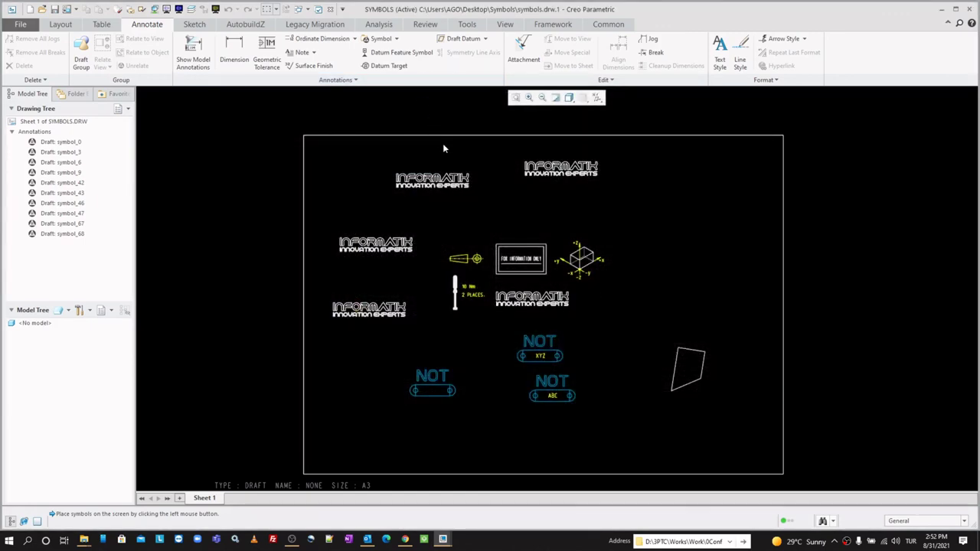
pyautogui.click(397, 39)
pyautogui.click(395, 71)
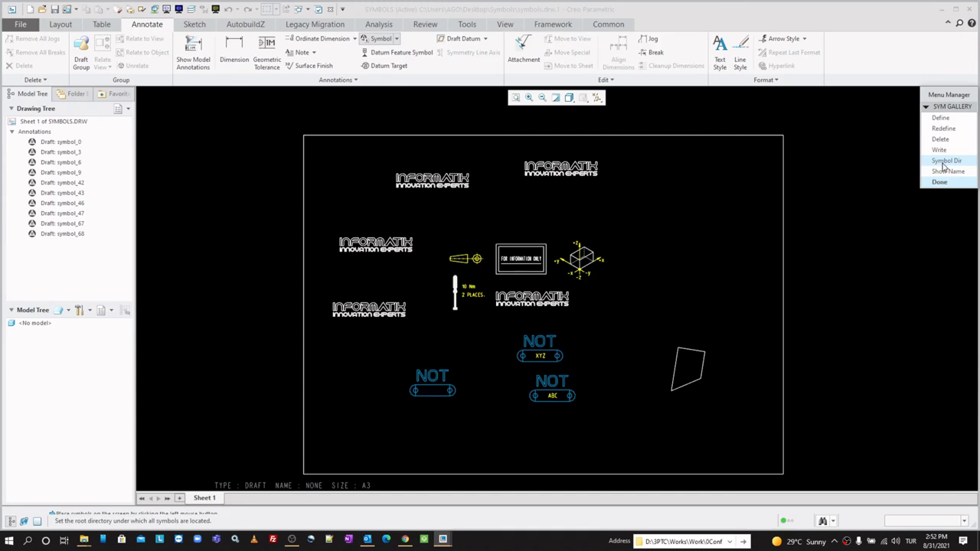
pyautogui.click(940, 182)
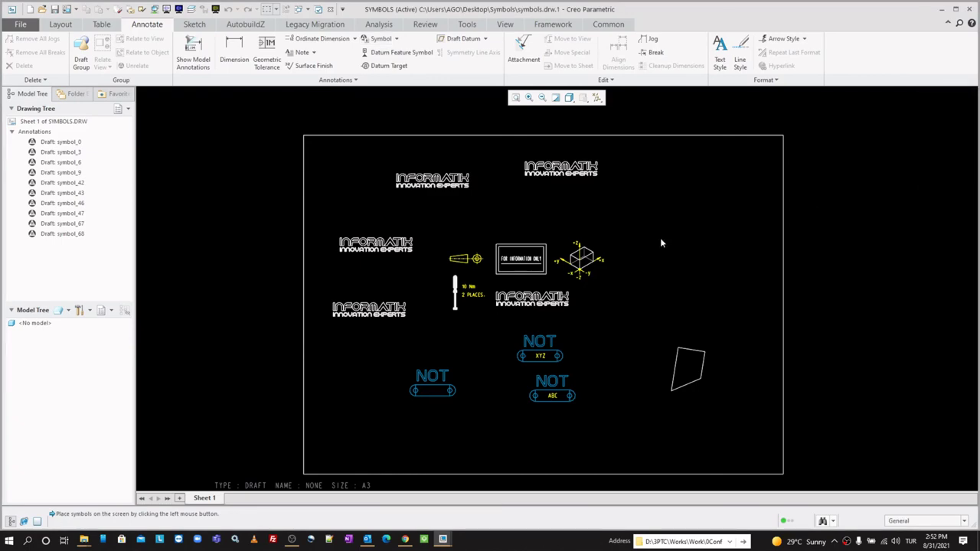
# Minimize Creo, go up to the 3Symbols folder showing symbol_ders, and select its path.
pyautogui.click(941, 8)
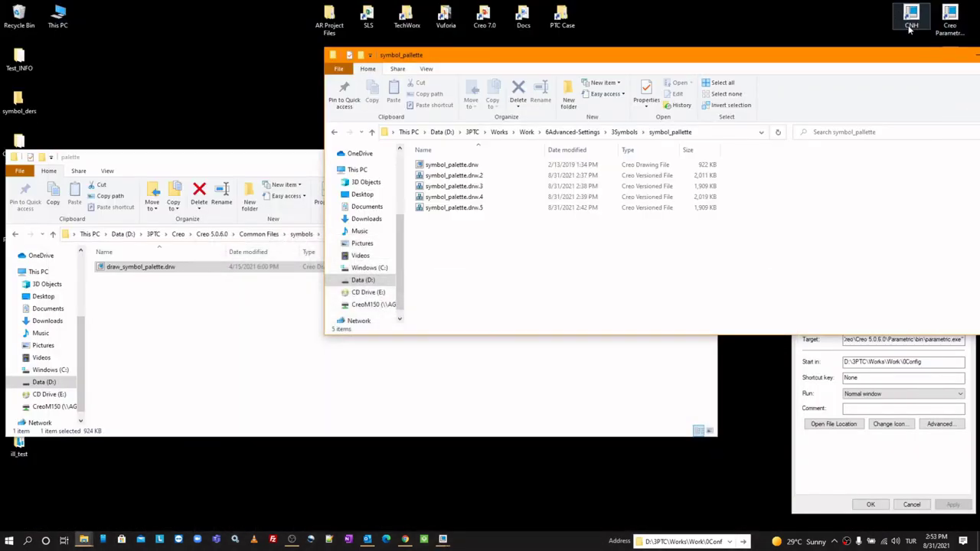
pyautogui.moveTo(237, 165); pyautogui.dragTo(358, 154)
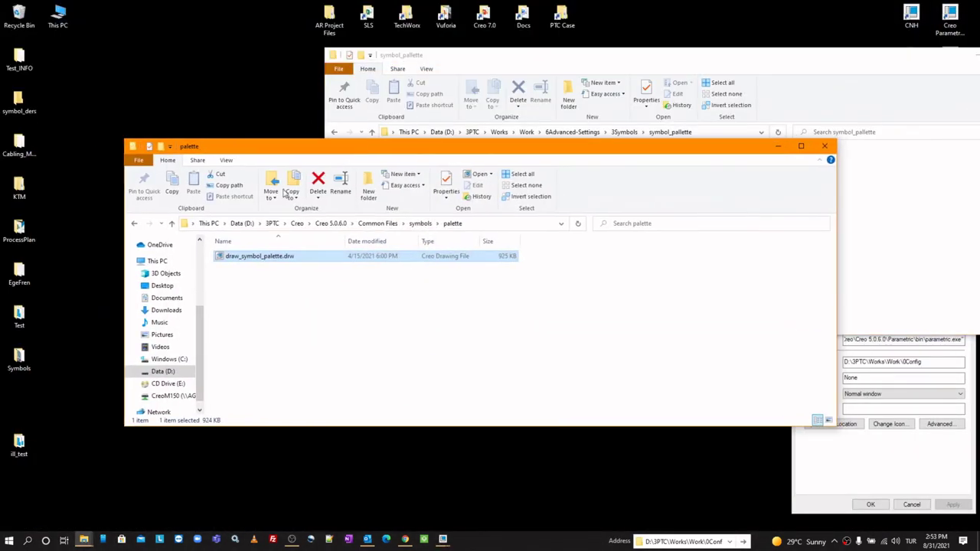
pyautogui.click(19, 99)
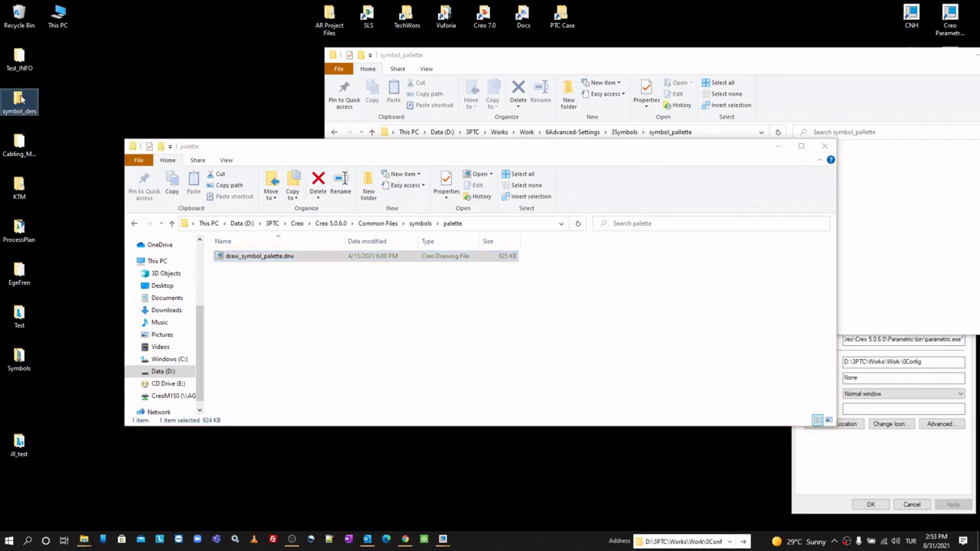
pyautogui.click(715, 62)
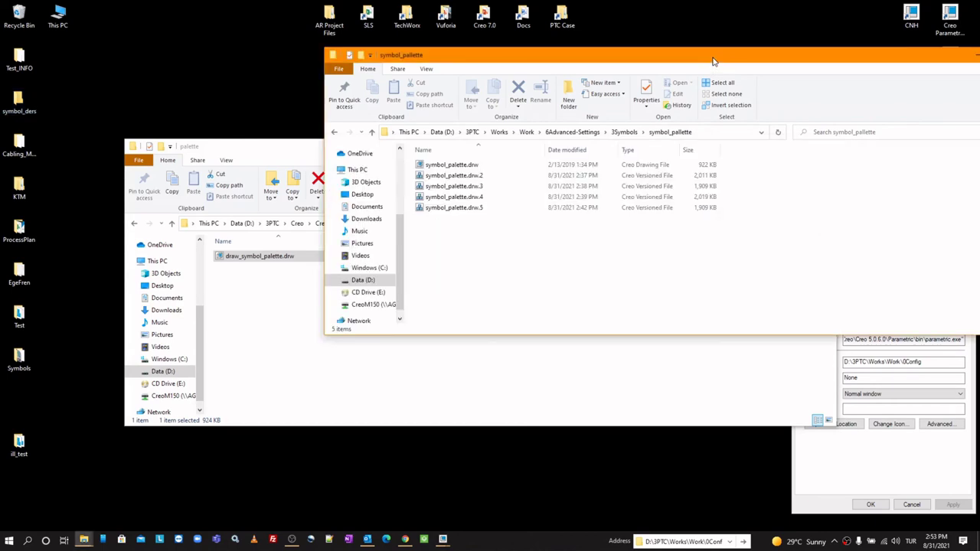
pyautogui.click(624, 132)
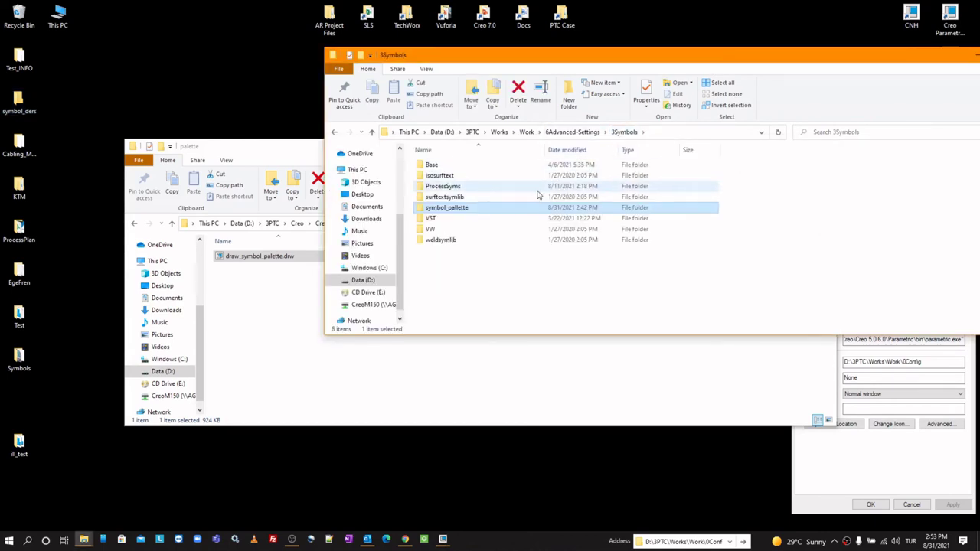
pyautogui.click(22, 103)
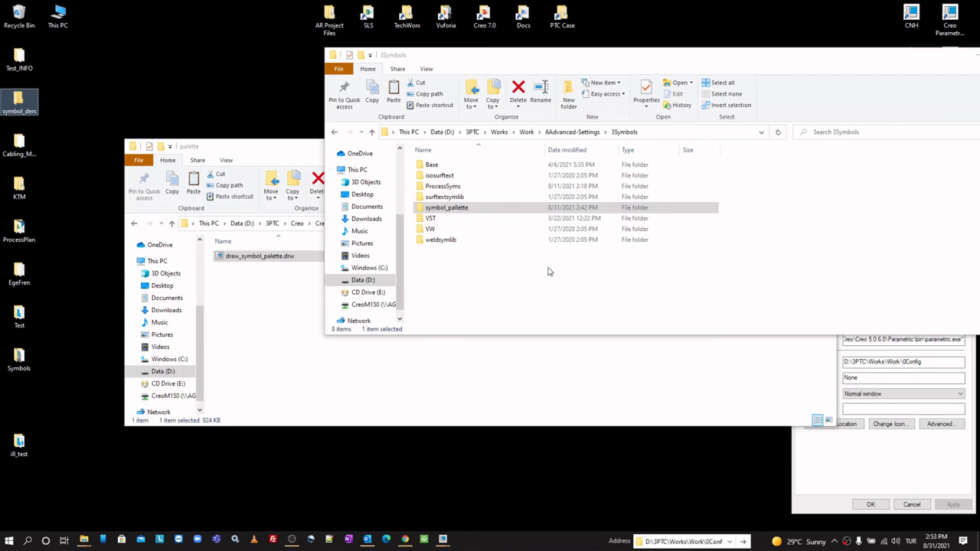
pyautogui.click(548, 291)
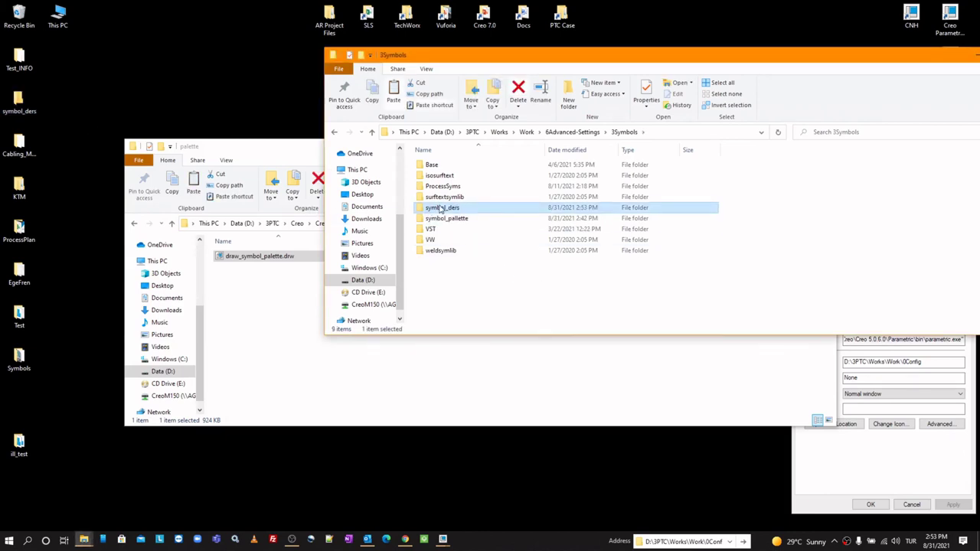
pyautogui.click(673, 132)
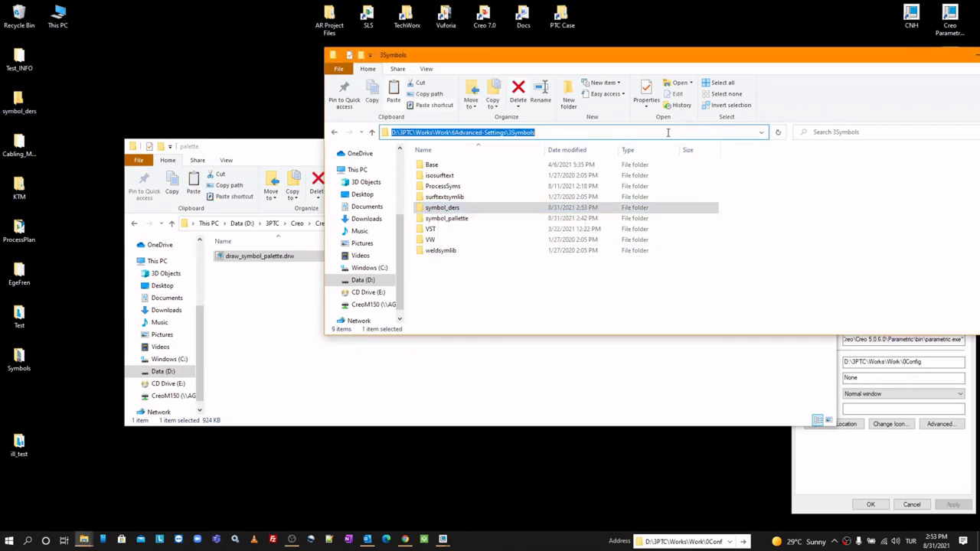
pyautogui.click(464, 528)
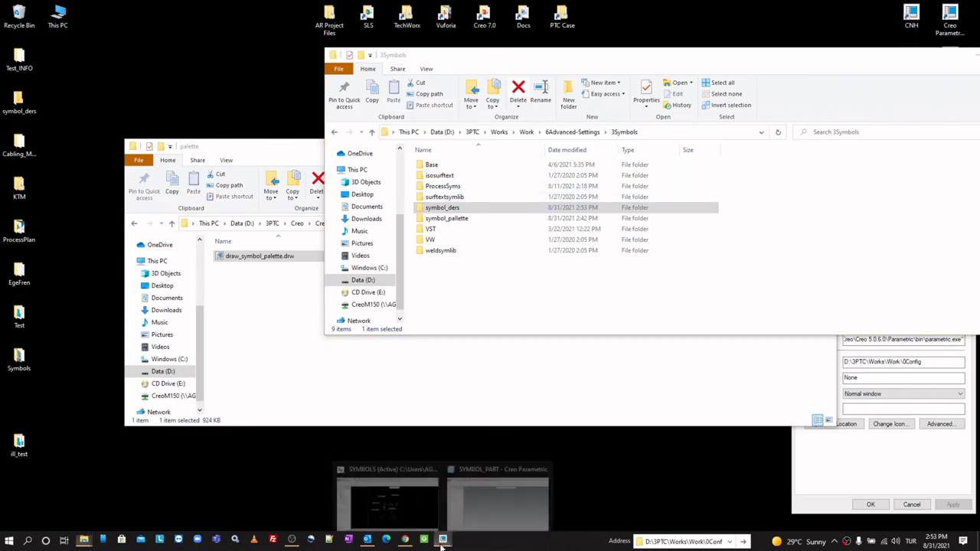
# Open Creo Options and find pro_symbol_dir by searching the configuration for 'sy'.
pyautogui.click(390, 505)
pyautogui.click(21, 24)
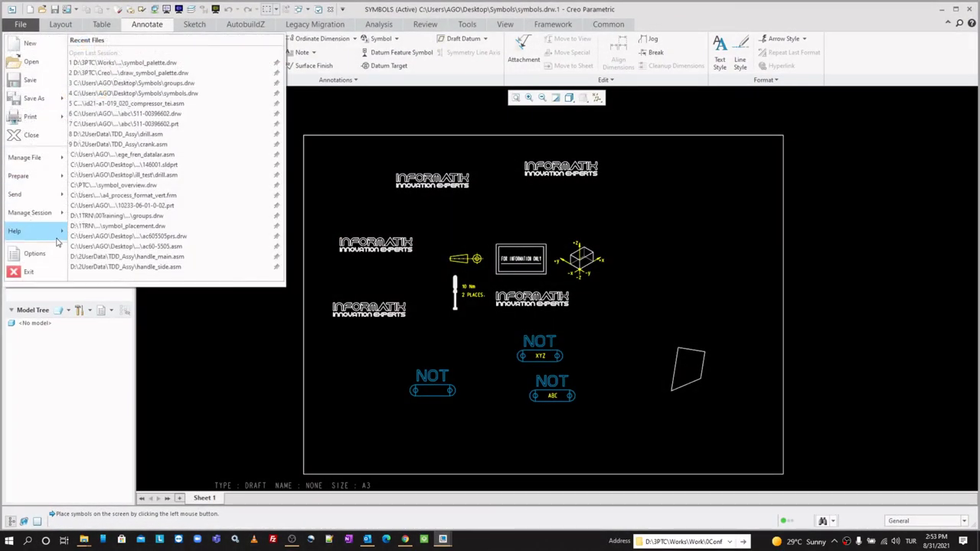
pyautogui.press('Escape')
pyautogui.click(315, 324)
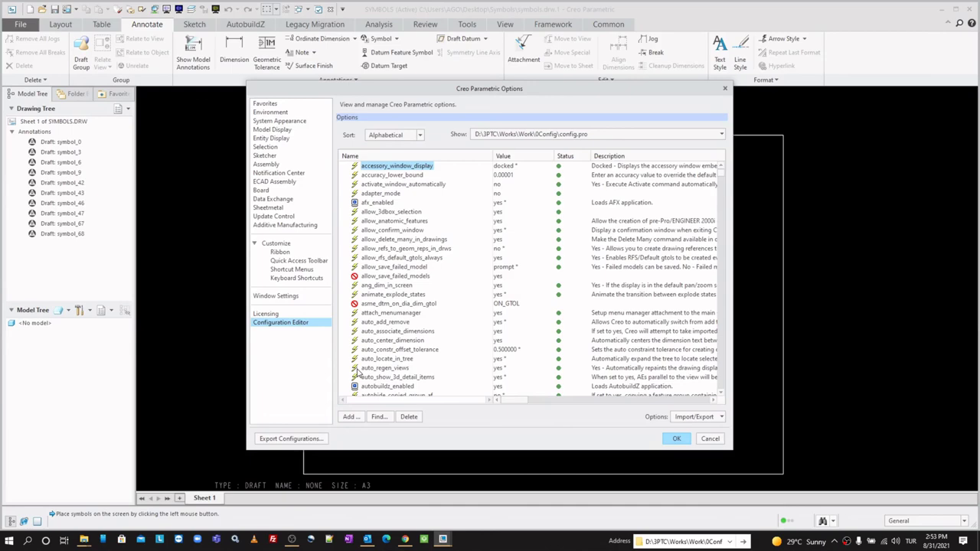
pyautogui.click(378, 417)
pyautogui.write('symbol')
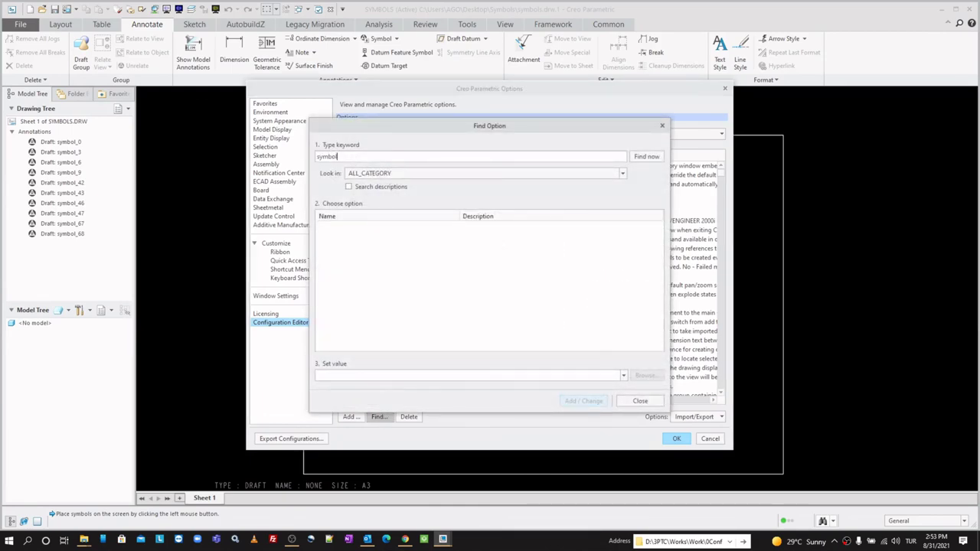
pyautogui.press('Return')
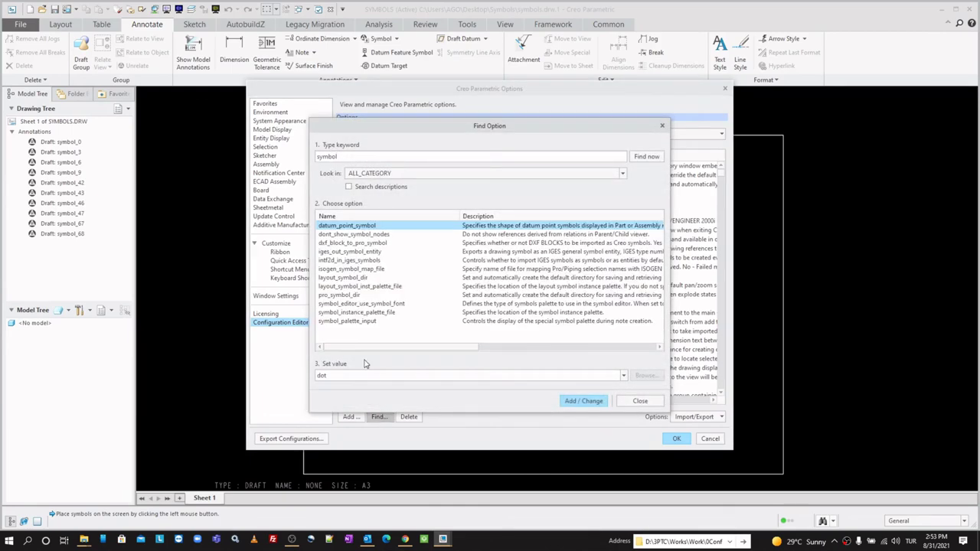
pyautogui.click(358, 296)
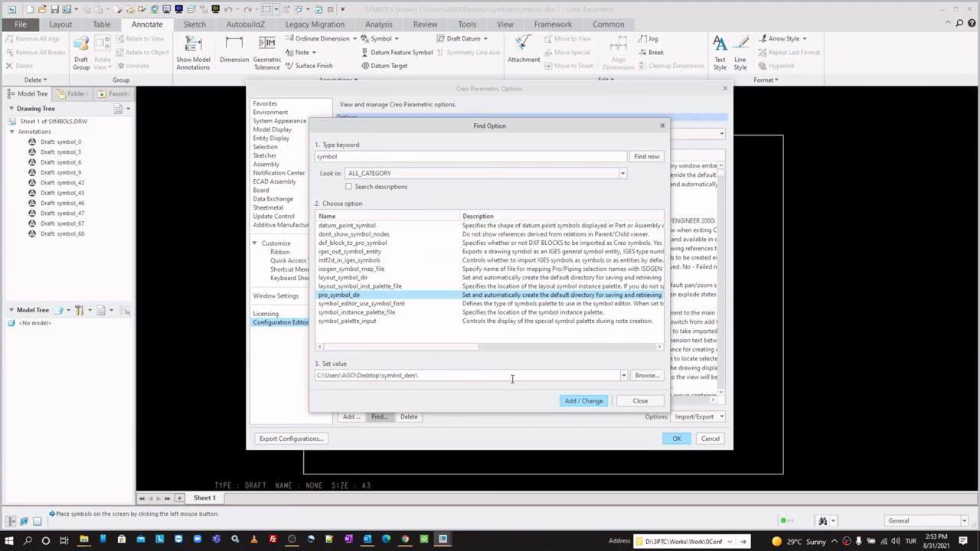
# Set pro_symbol_dir to the pasted 3Symbols folder path and accept the options.
pyautogui.click(646, 377)
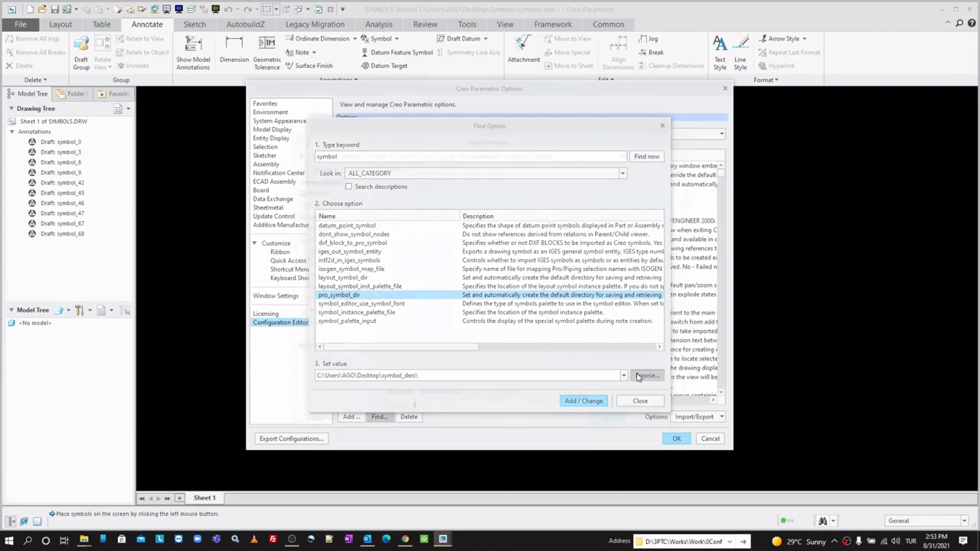
pyautogui.click(574, 151)
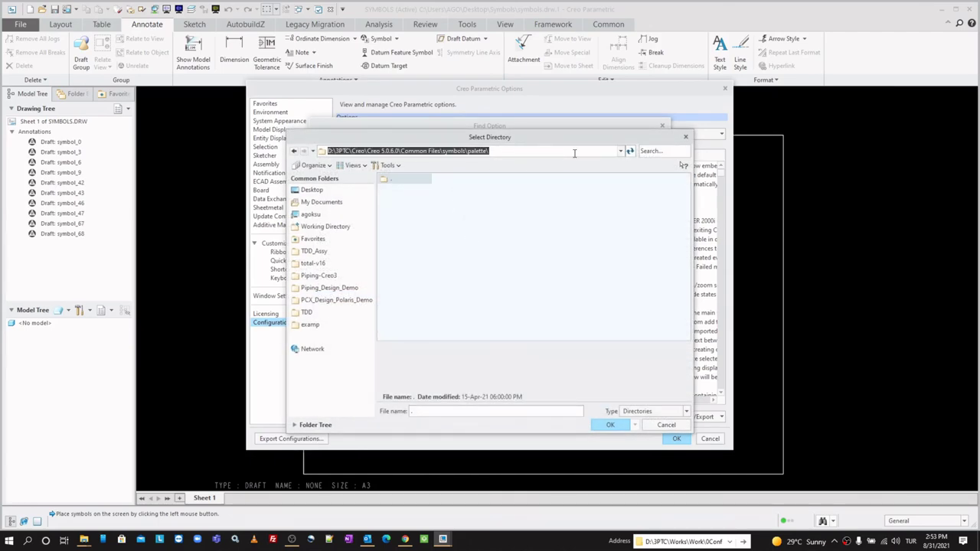
pyautogui.write('D:\\3PTC\\Works\\Work\\6Advanced-Settings\\3Symbols')
pyautogui.press('Return')
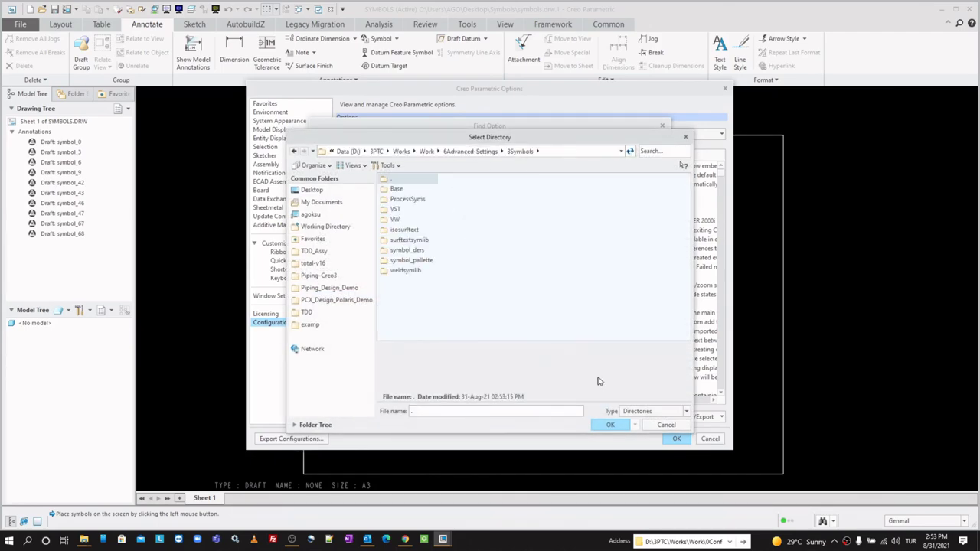
pyautogui.click(611, 425)
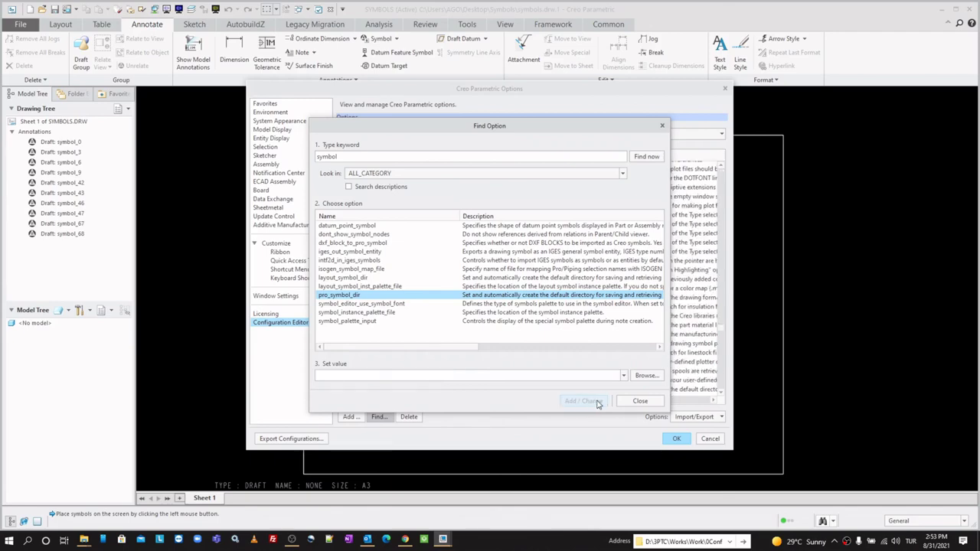
pyautogui.click(597, 401)
pyautogui.scroll(-1, 383, 322)
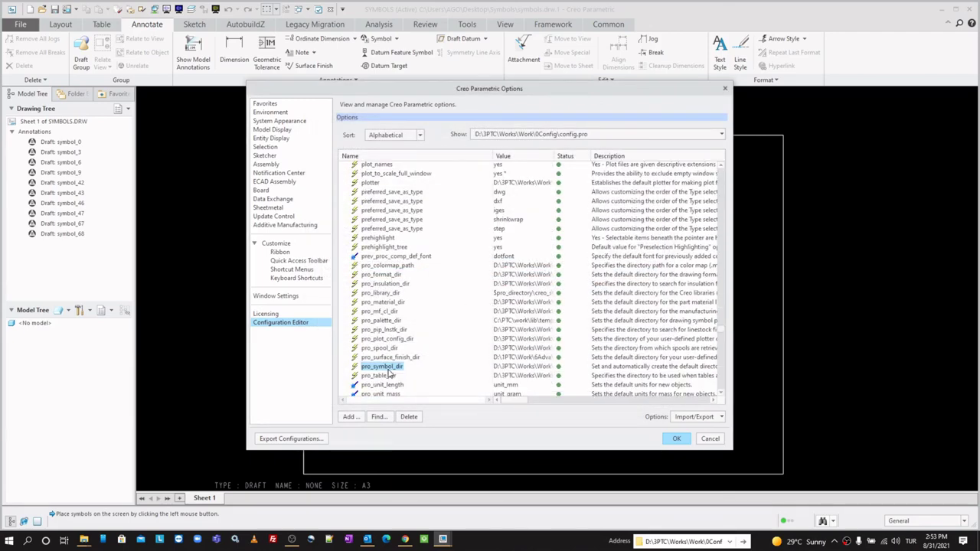
pyautogui.moveTo(554, 156); pyautogui.dragTo(672, 155)
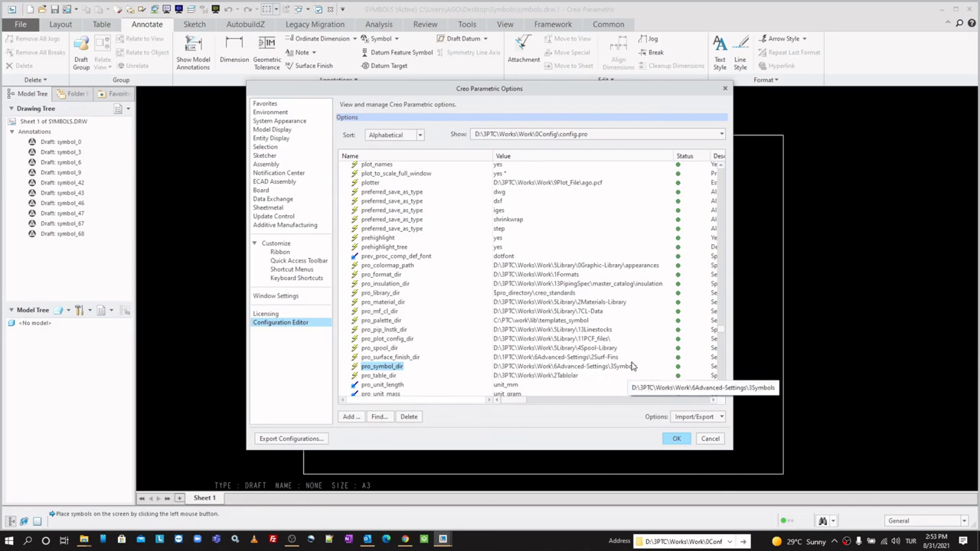
pyautogui.press('Return')
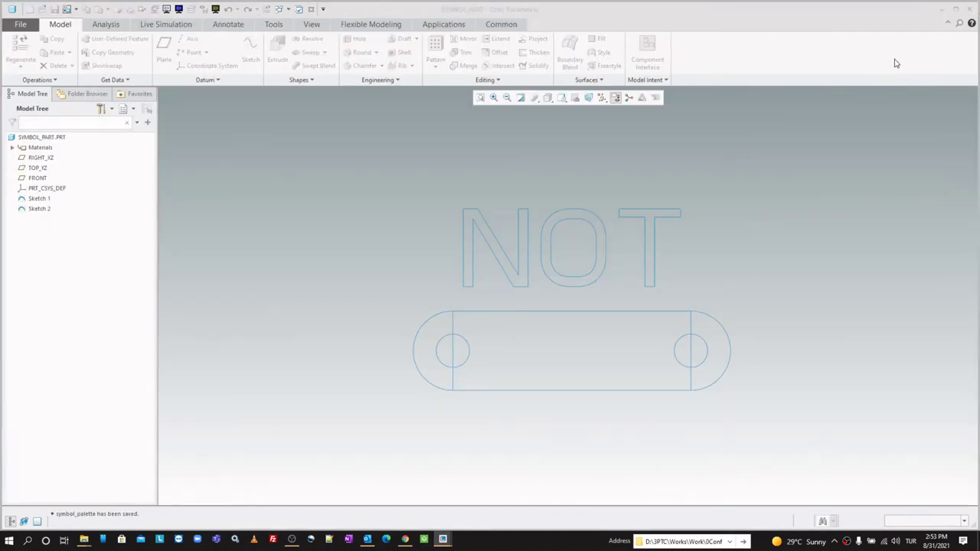
# Close SYMBOLS and SYMBOL_PART, exit Creo without saving, and close both Explorer windows.
pyautogui.click(970, 9)
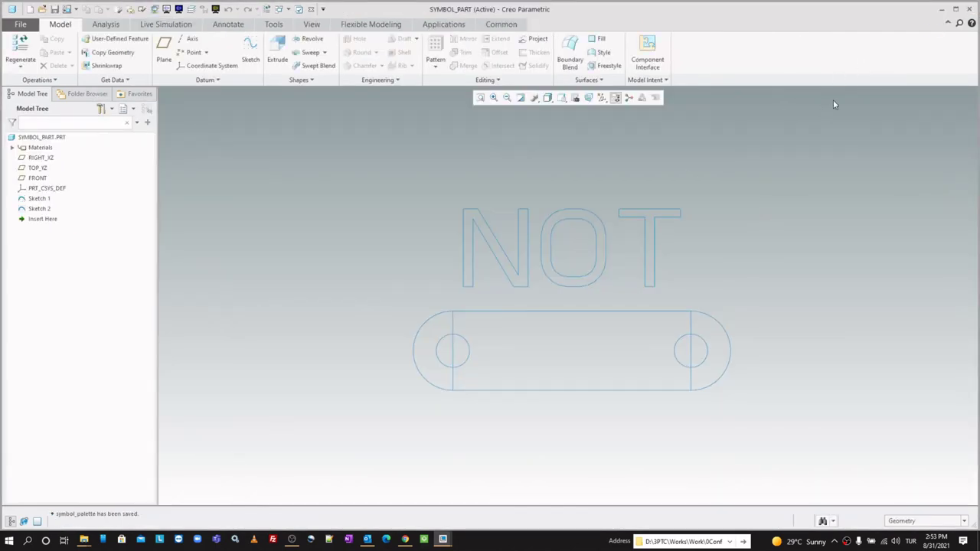
pyautogui.click(969, 9)
pyautogui.click(970, 9)
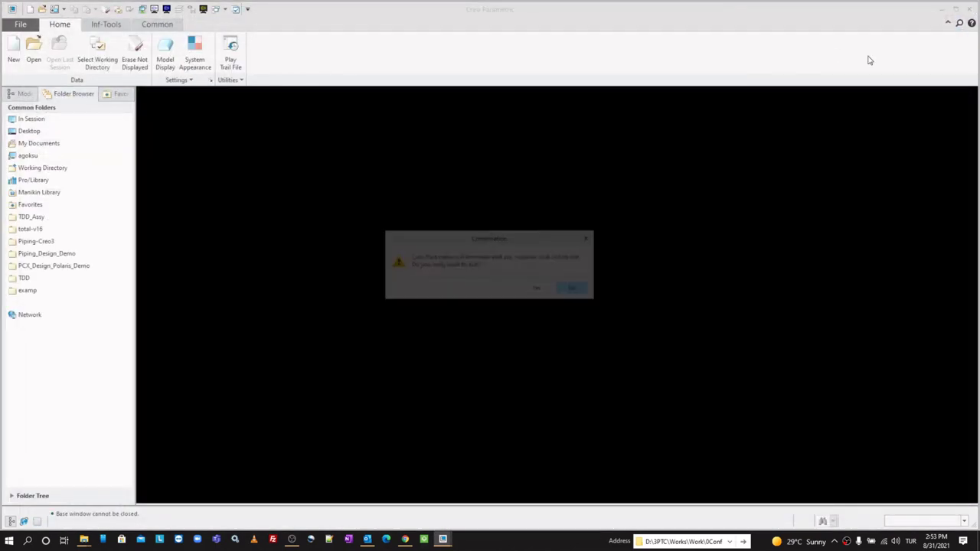
pyautogui.click(536, 289)
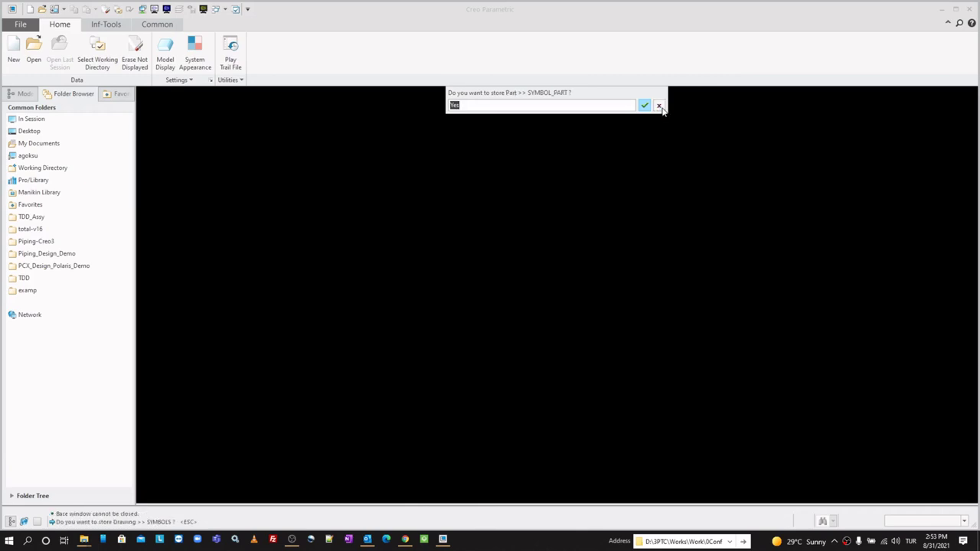
pyautogui.click(660, 107)
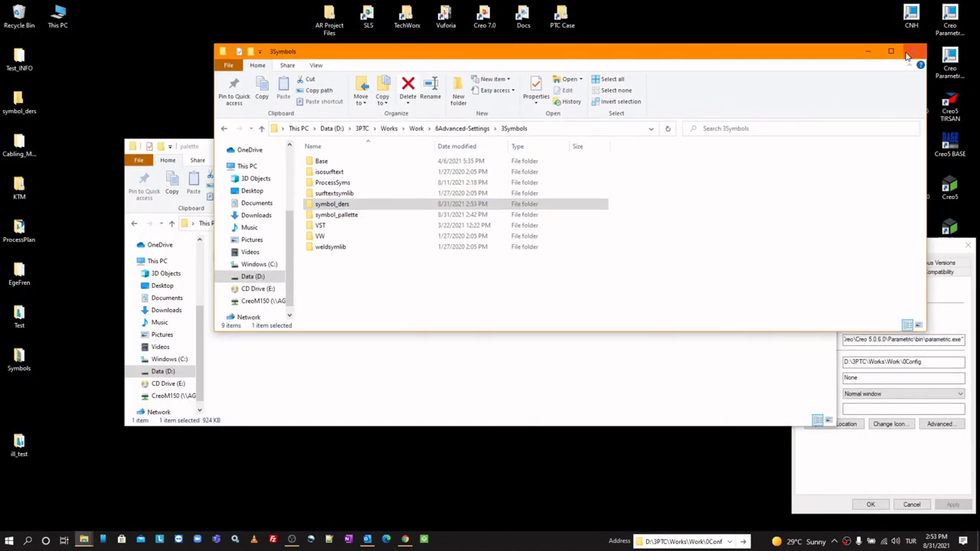
pyautogui.click(968, 55)
pyautogui.click(833, 145)
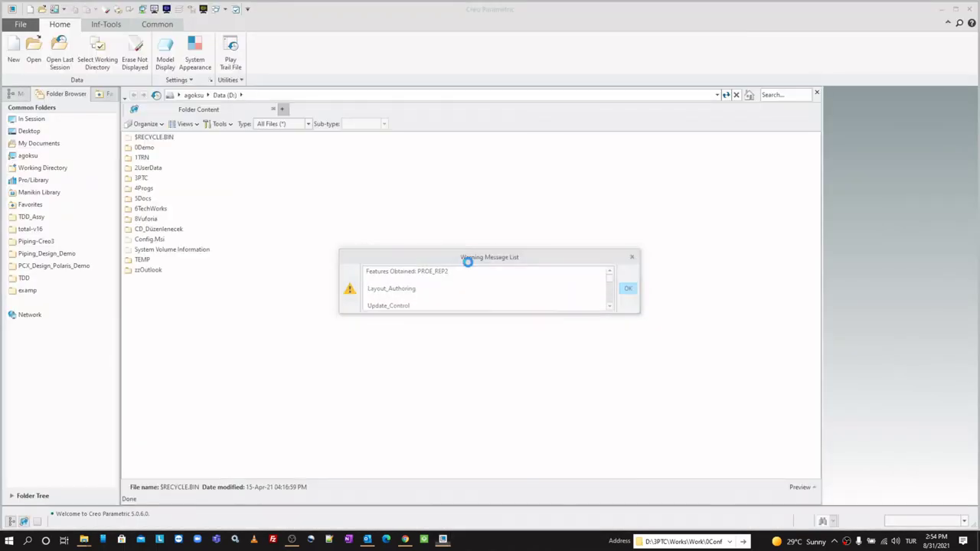
# Create a new drawing using the Empty template.
pyautogui.click(14, 55)
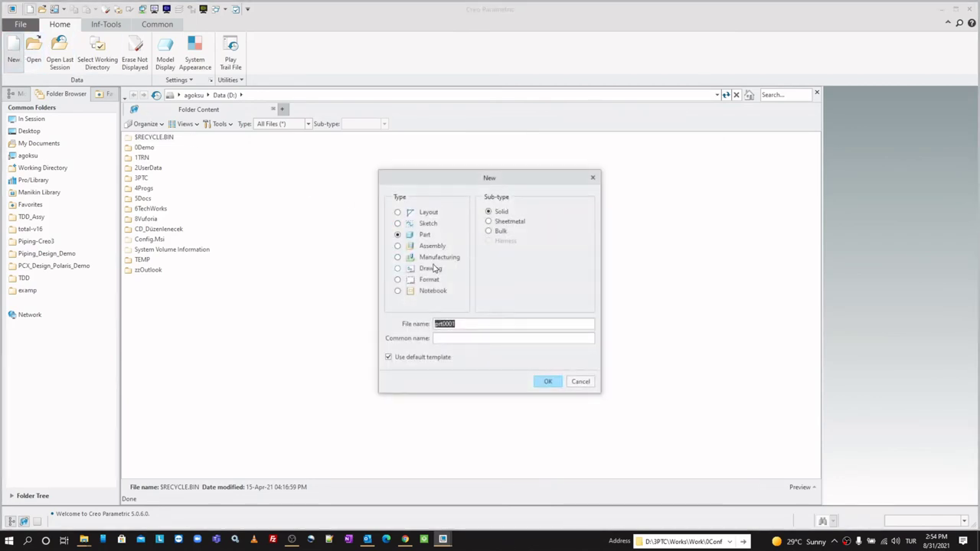
pyautogui.click(429, 268)
pyautogui.press('Return')
pyautogui.click(456, 243)
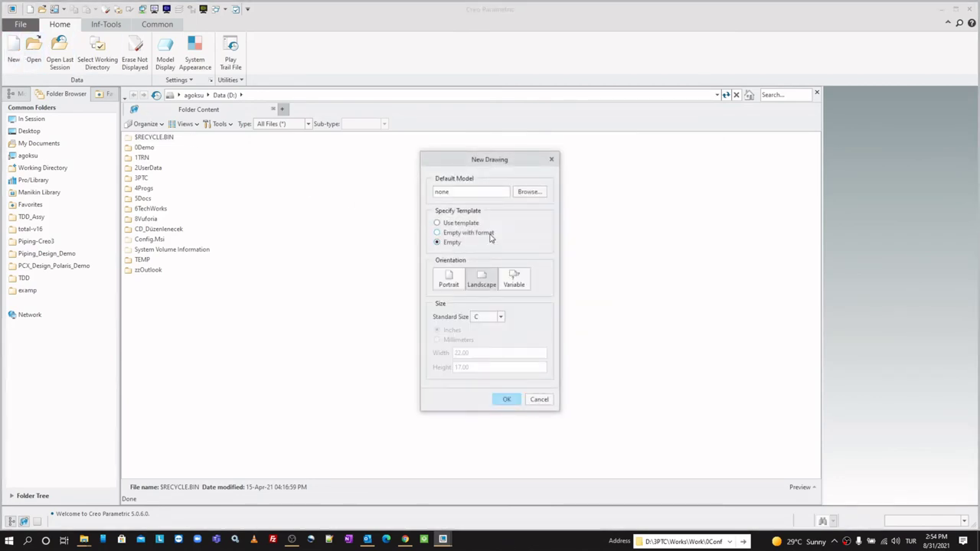
pyautogui.press('Return')
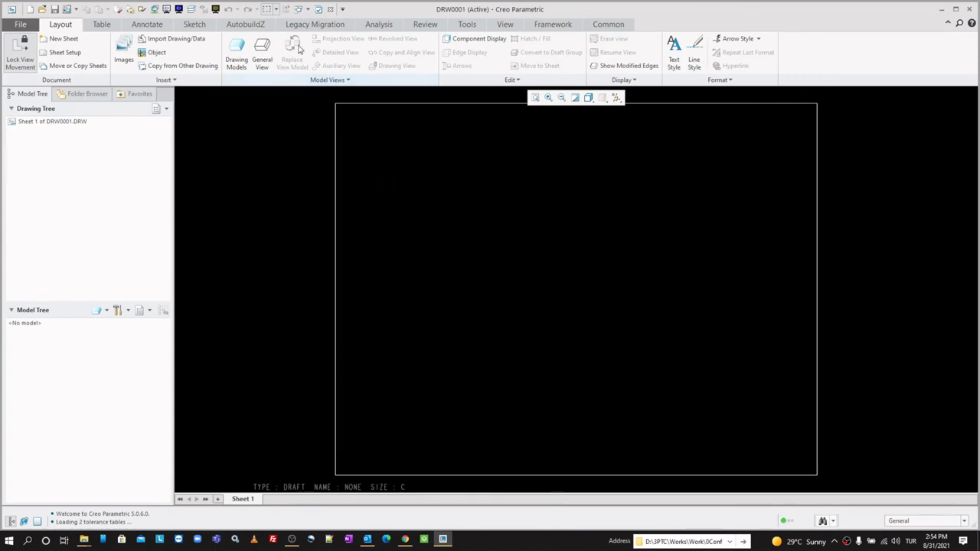
# Check that the Custom Symbol browser shows the symbol_ders folder from 3Symbols, then cancel.
pyautogui.click(147, 25)
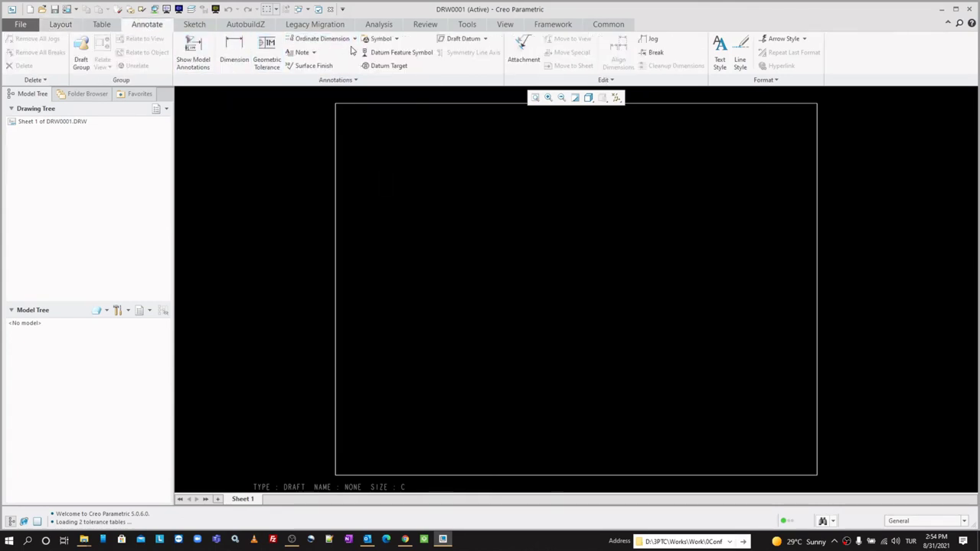
pyautogui.click(397, 40)
pyautogui.click(396, 51)
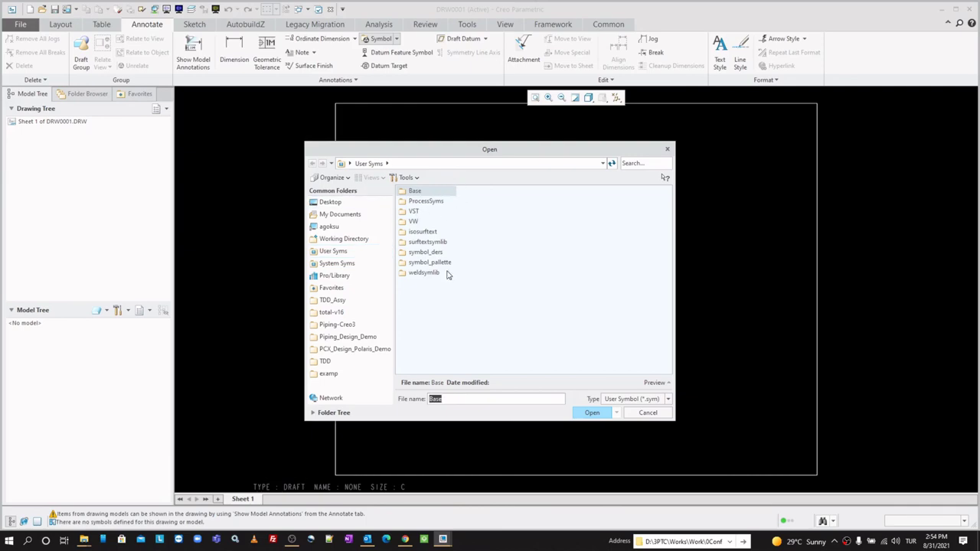
pyautogui.click(85, 541)
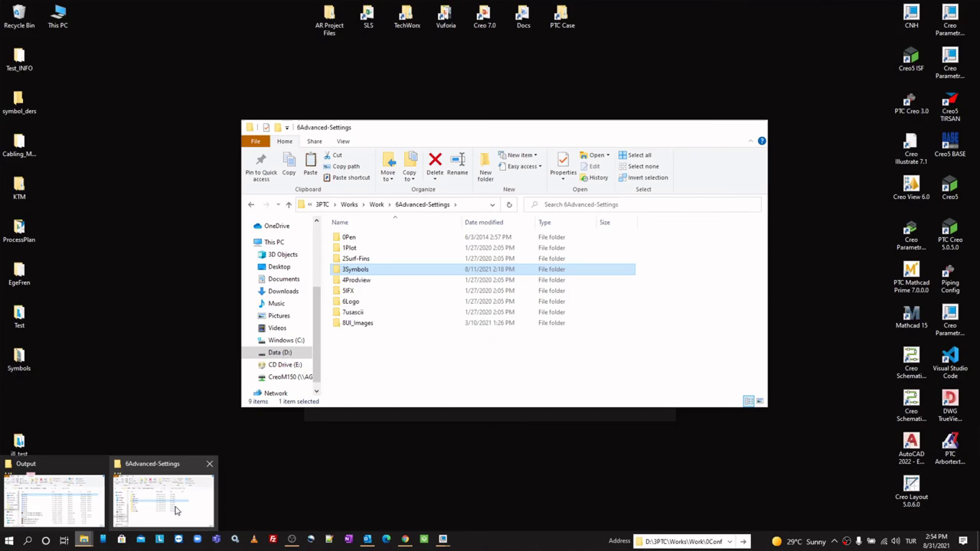
pyautogui.click(163, 498)
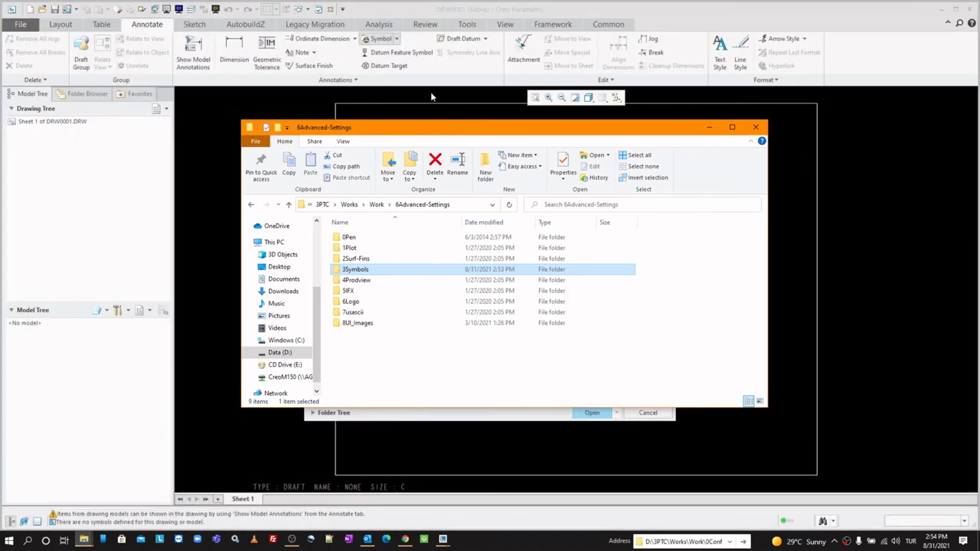
pyautogui.moveTo(456, 130)
pyautogui.mouseDown()
pyautogui.moveTo(514, 144)
pyautogui.moveTo(743, 83)
pyautogui.mouseUp()
pyautogui.doubleClick(689, 222)
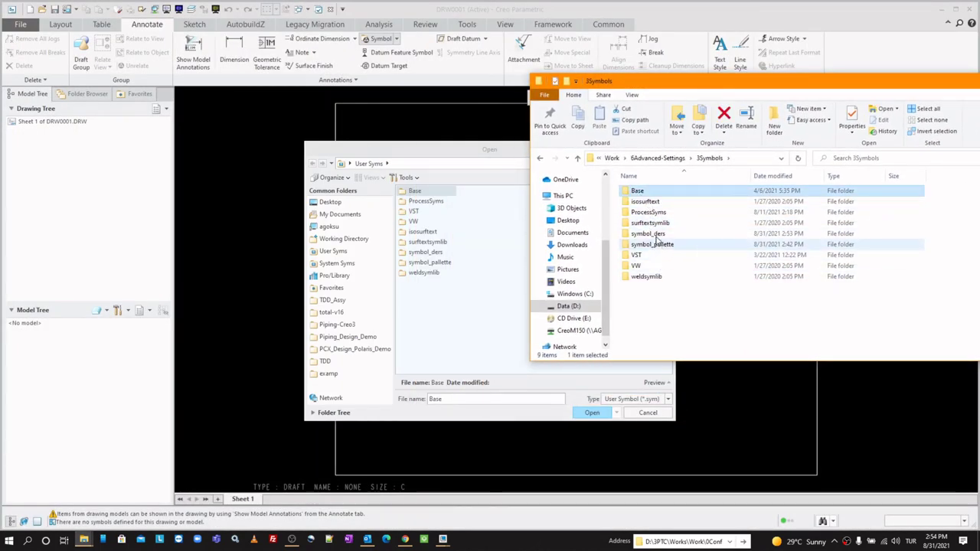
pyautogui.click(647, 234)
pyautogui.click(426, 253)
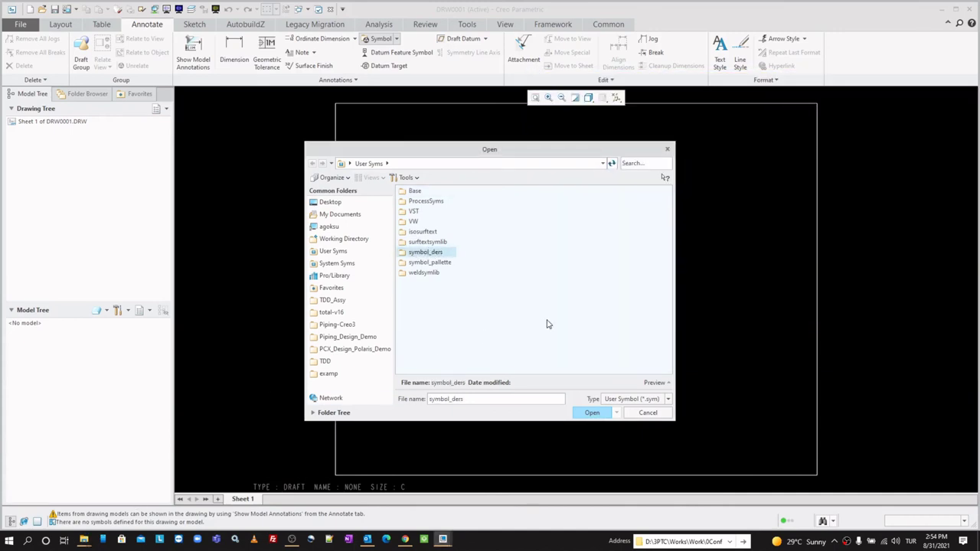
pyautogui.click(647, 413)
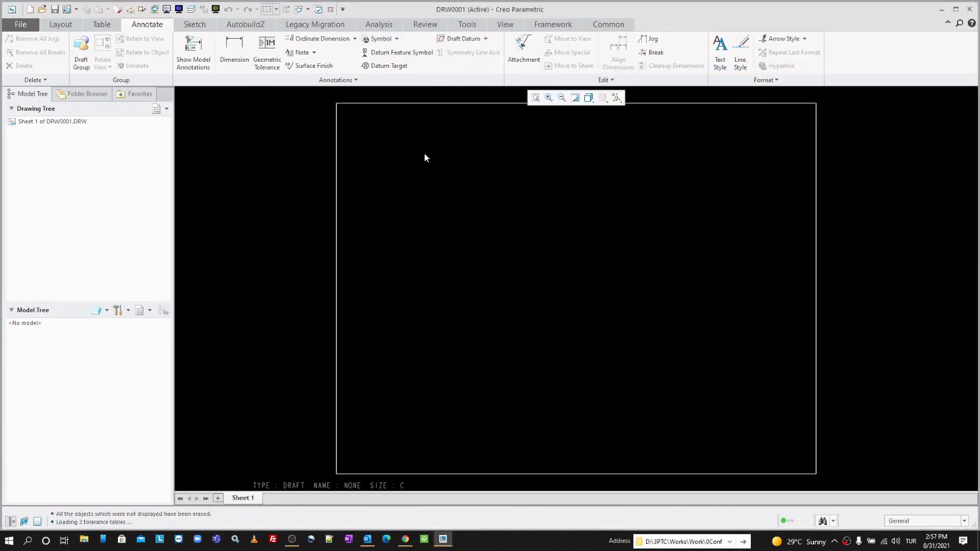
# View the symbol palette to confirm the custom symbols load, then close it.
pyautogui.click(397, 39)
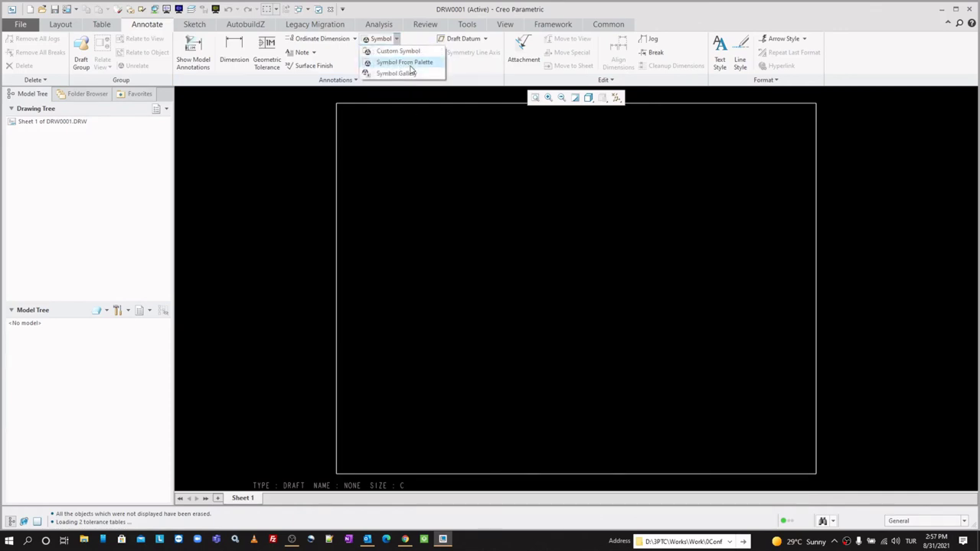
pyautogui.click(411, 63)
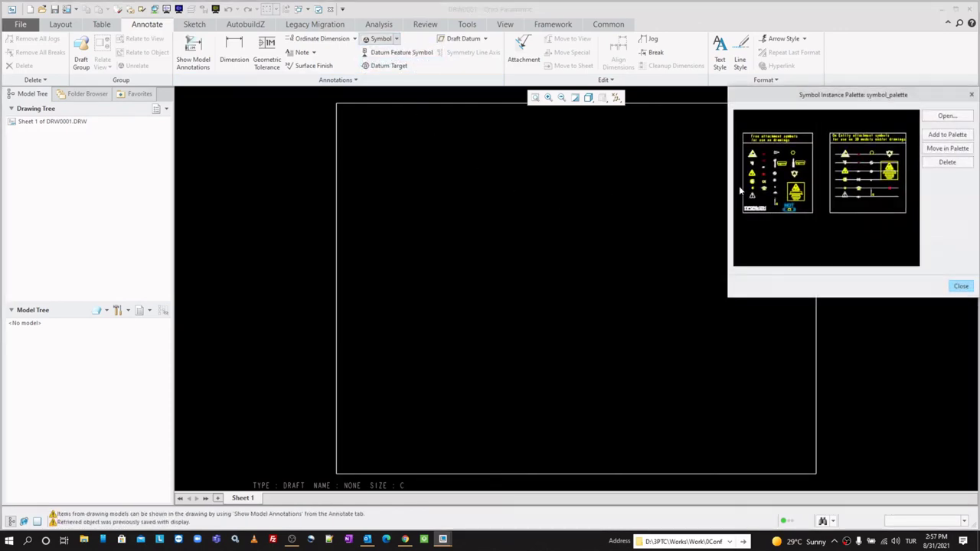
pyautogui.scroll(3, 741, 195)
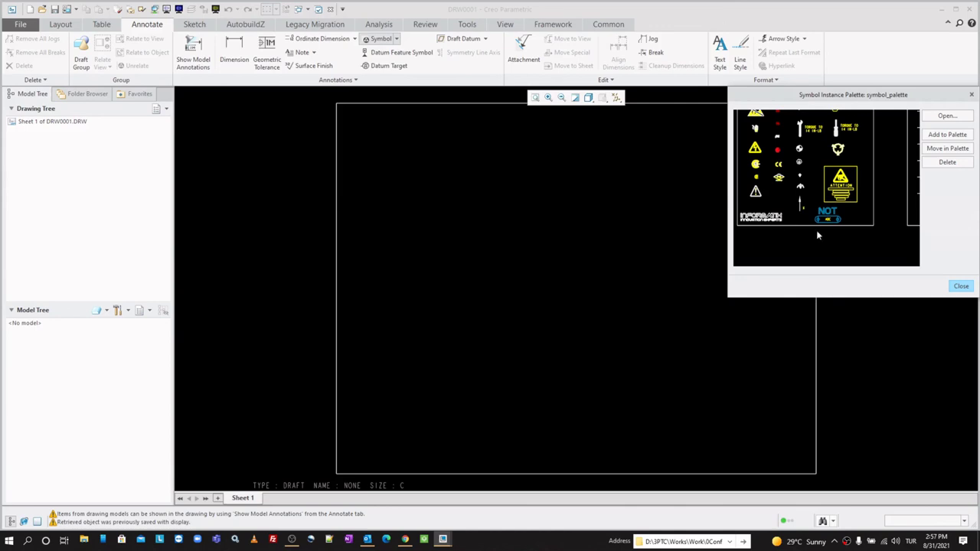
pyautogui.click(961, 286)
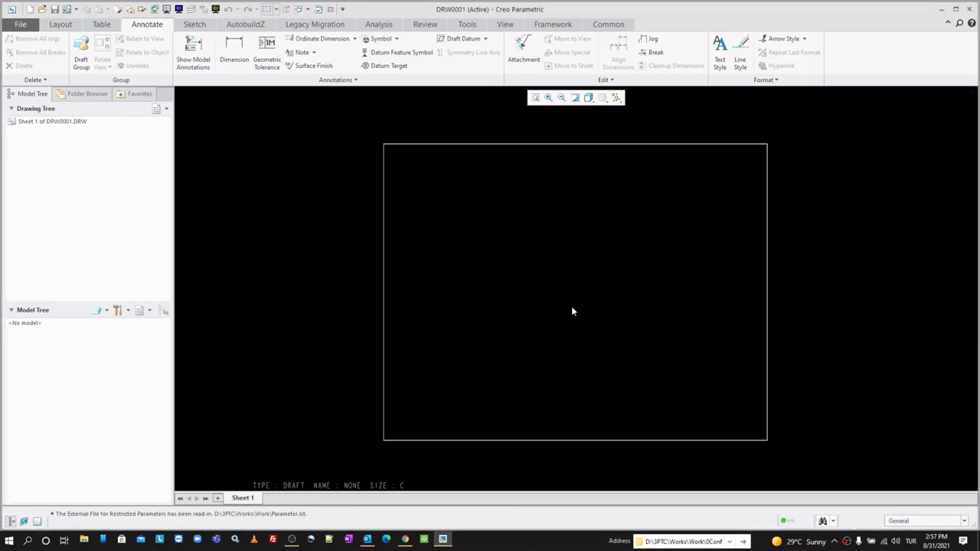